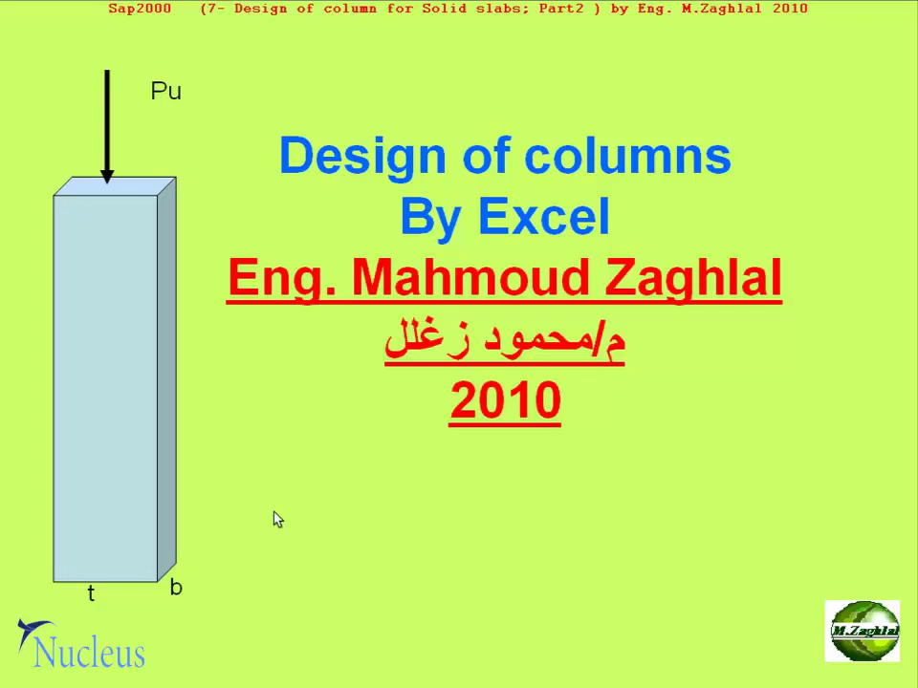
- End the PowerPoint slideshow and bring the SAP2000 slab model to the front
{"action": "key", "text": "Escape"}
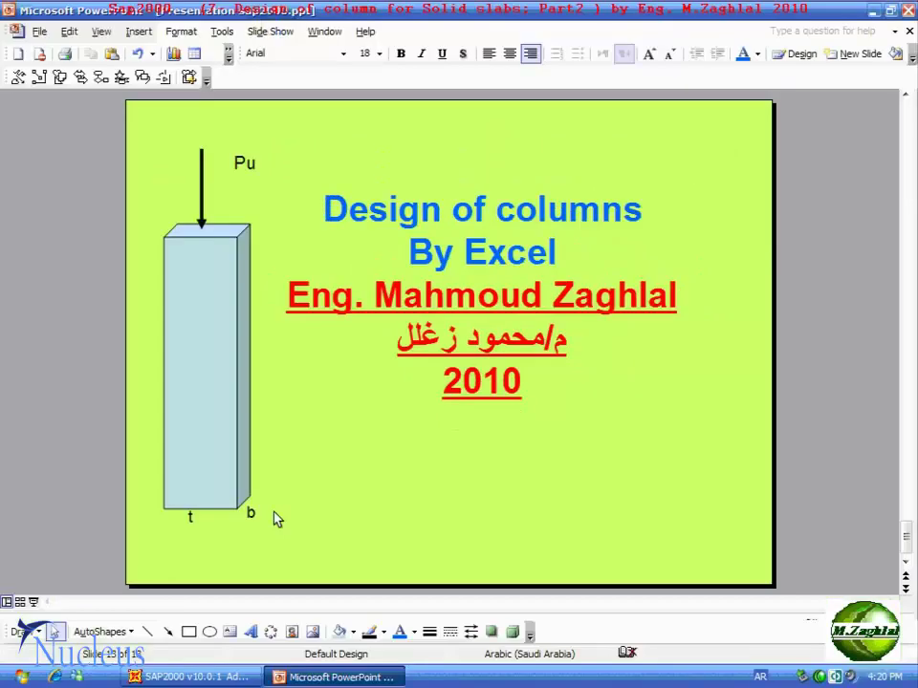
{"action": "left_click", "coordinate": [170, 678]}
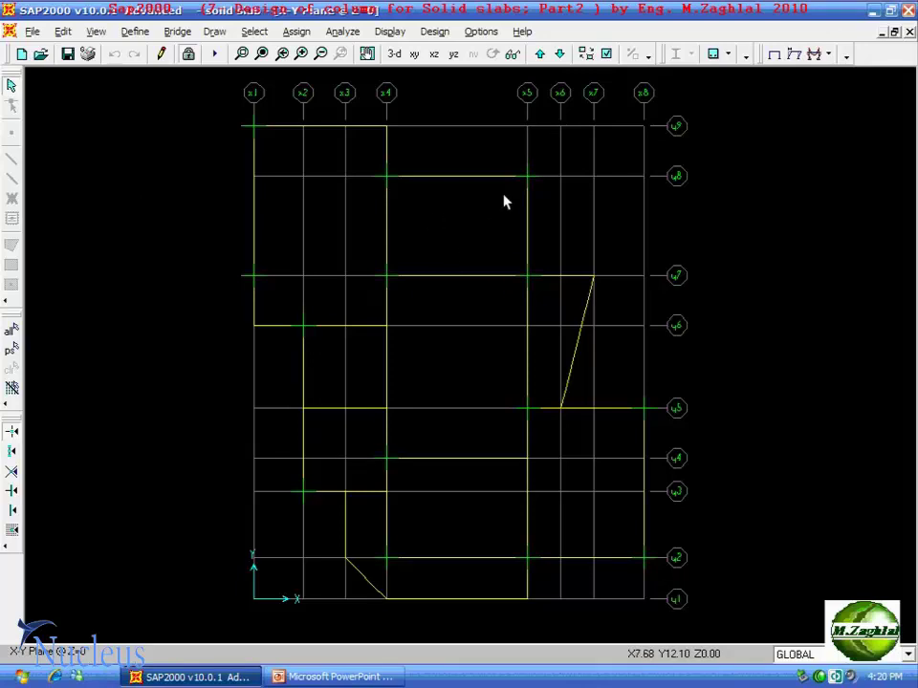
- In 3-D view, display the ultimate-combination joint reactions as labelled arrows
{"action": "left_click", "coordinate": [394, 55]}
{"action": "left_click", "coordinate": [828, 55]}
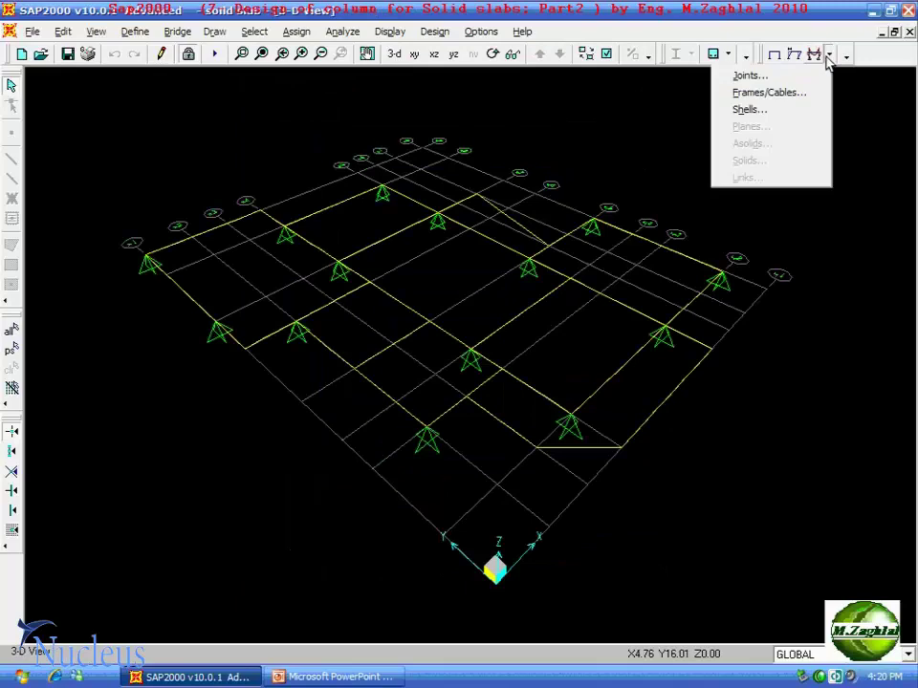
{"action": "left_click", "coordinate": [751, 76]}
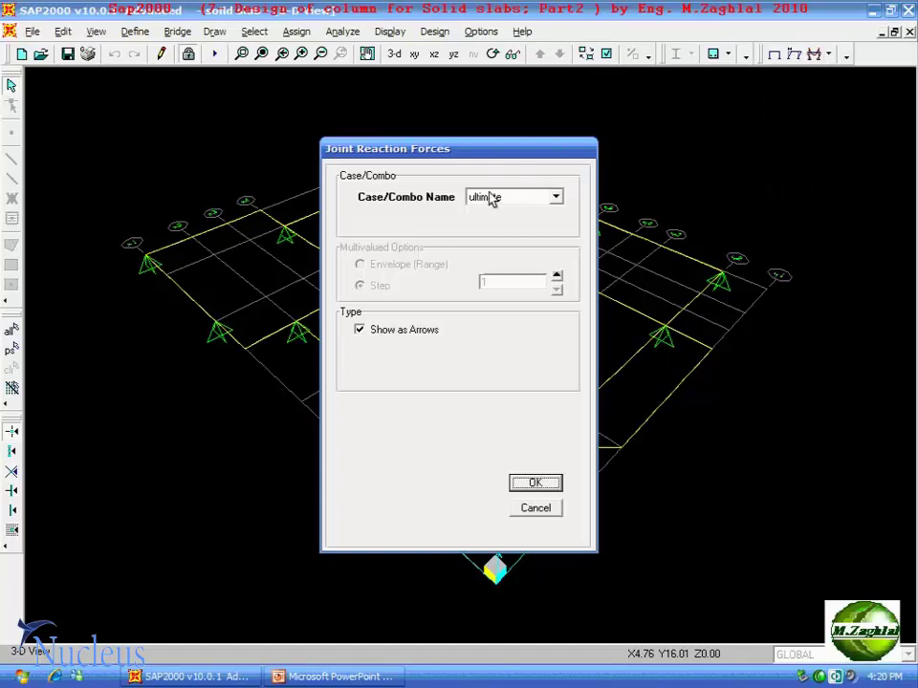
{"action": "left_click", "coordinate": [528, 482]}
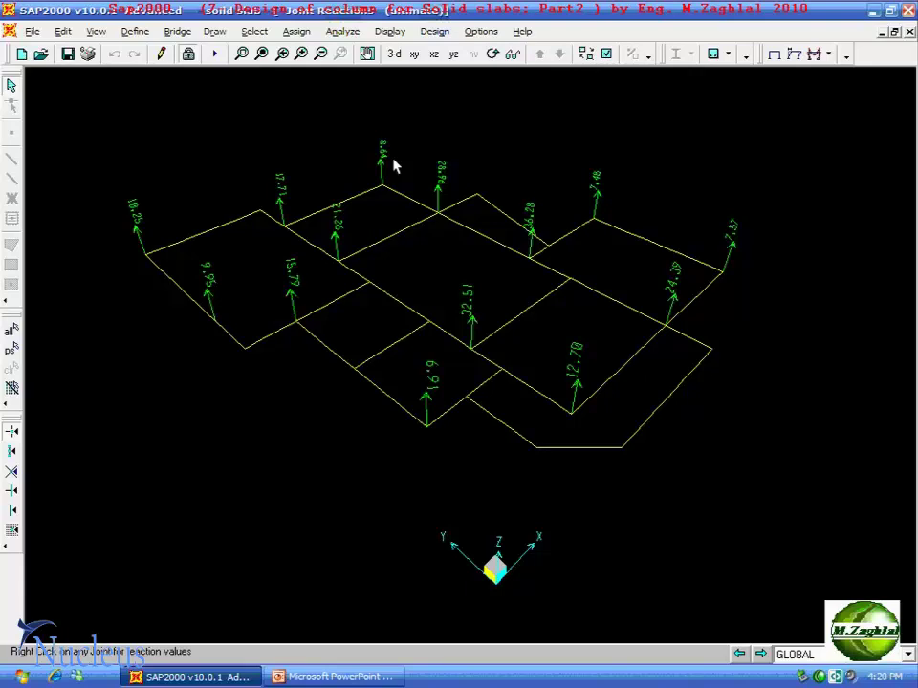
- Switch to the xy plan view and select all 14 column support joints
{"action": "left_click", "coordinate": [414, 55]}
{"action": "left_click", "coordinate": [251, 123]}
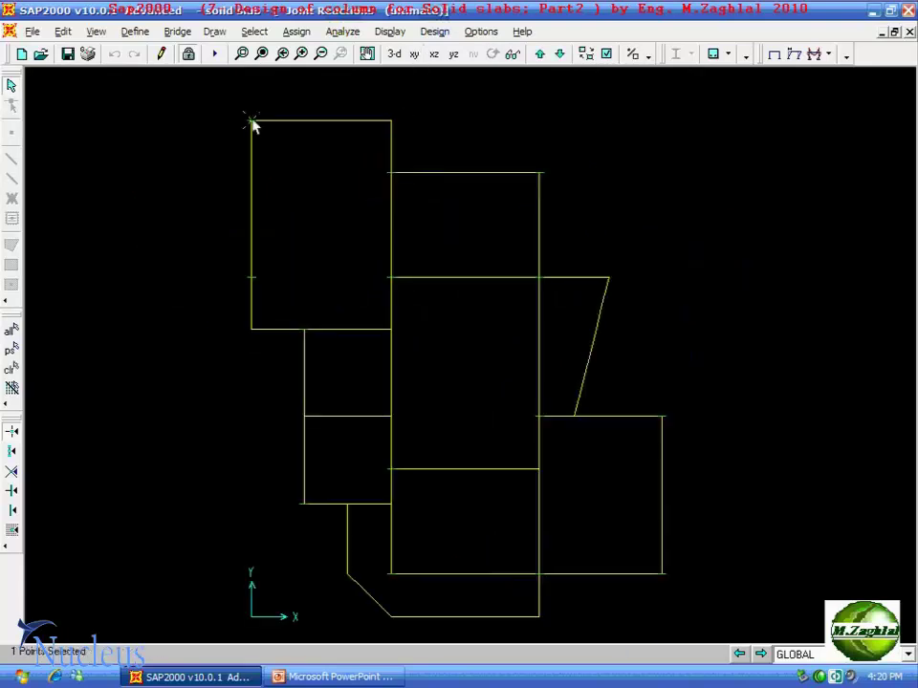
{"action": "left_click", "coordinate": [390, 173]}
{"action": "left_click", "coordinate": [540, 175]}
{"action": "left_click", "coordinate": [541, 278]}
{"action": "left_click", "coordinate": [390, 279]}
{"action": "left_click", "coordinate": [251, 278]}
{"action": "left_click", "coordinate": [304, 330]}
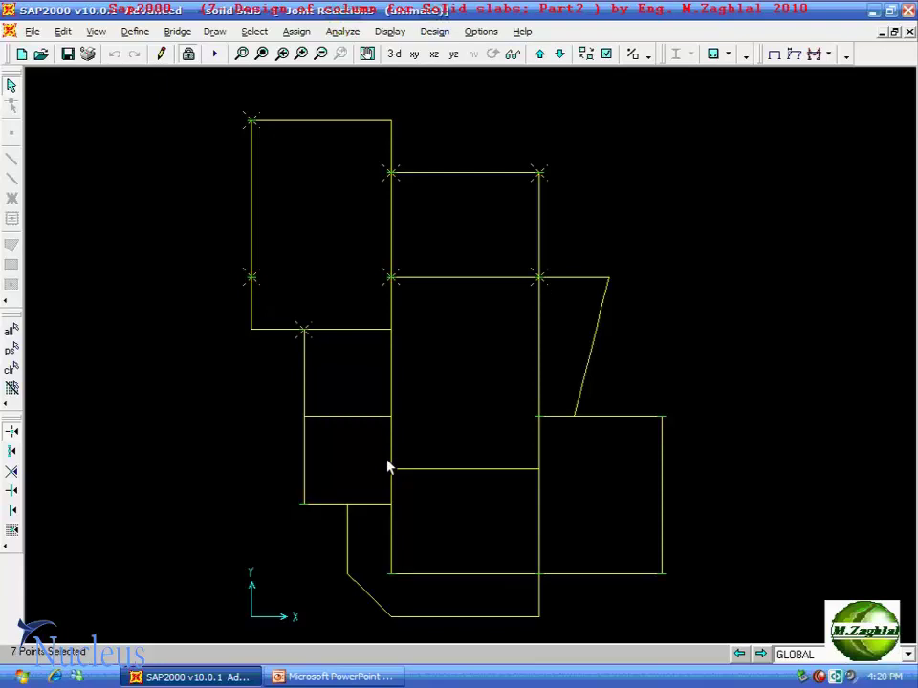
{"action": "left_click", "coordinate": [390, 469]}
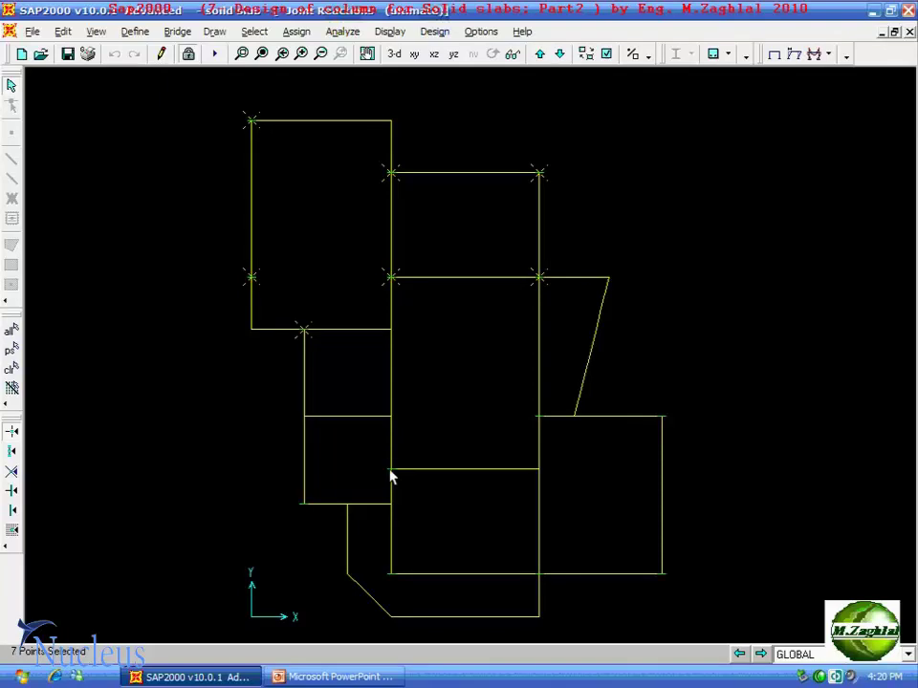
{"action": "left_click", "coordinate": [305, 504]}
{"action": "left_click", "coordinate": [391, 575]}
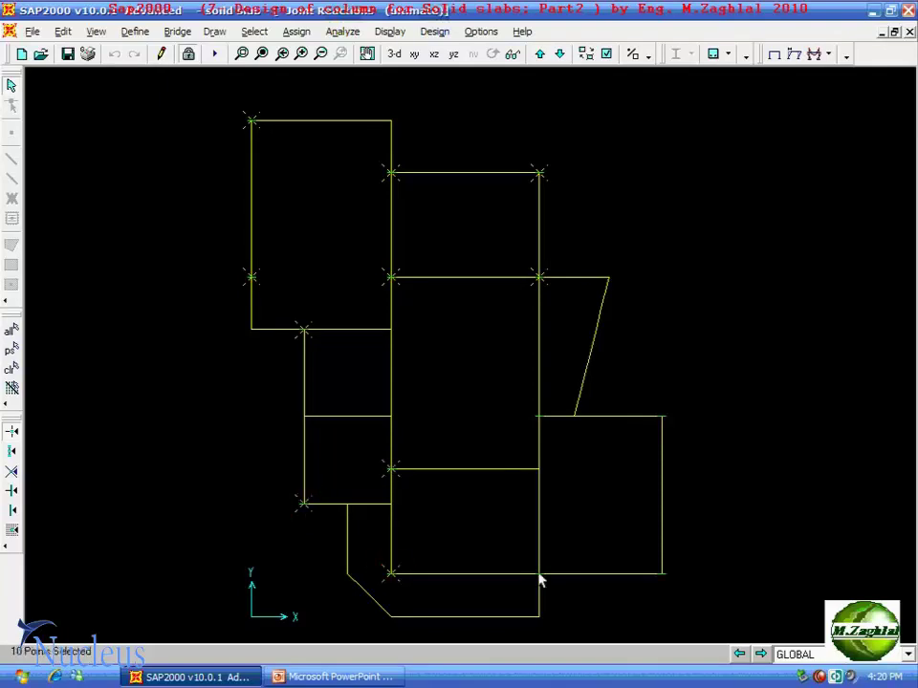
{"action": "left_click", "coordinate": [539, 574]}
{"action": "left_click", "coordinate": [661, 575]}
{"action": "left_click", "coordinate": [661, 418]}
{"action": "left_click", "coordinate": [540, 418]}
- Assign the 14 selected joints to a new group named 'supports'
{"action": "left_click", "coordinate": [296, 33]}
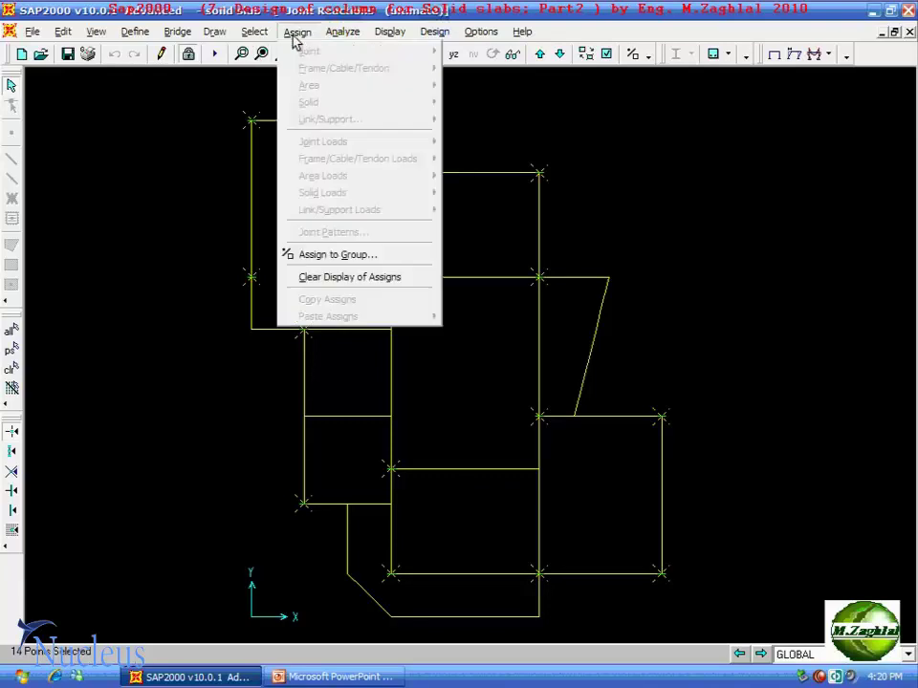
{"action": "left_click", "coordinate": [321, 260]}
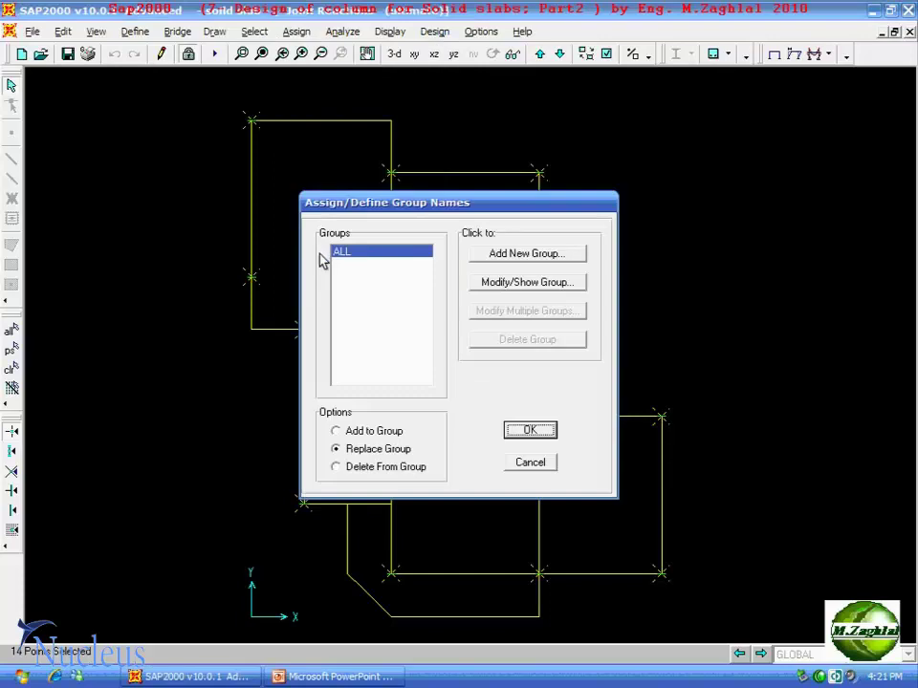
{"action": "left_click", "coordinate": [541, 251]}
{"action": "double_click", "coordinate": [554, 217]}
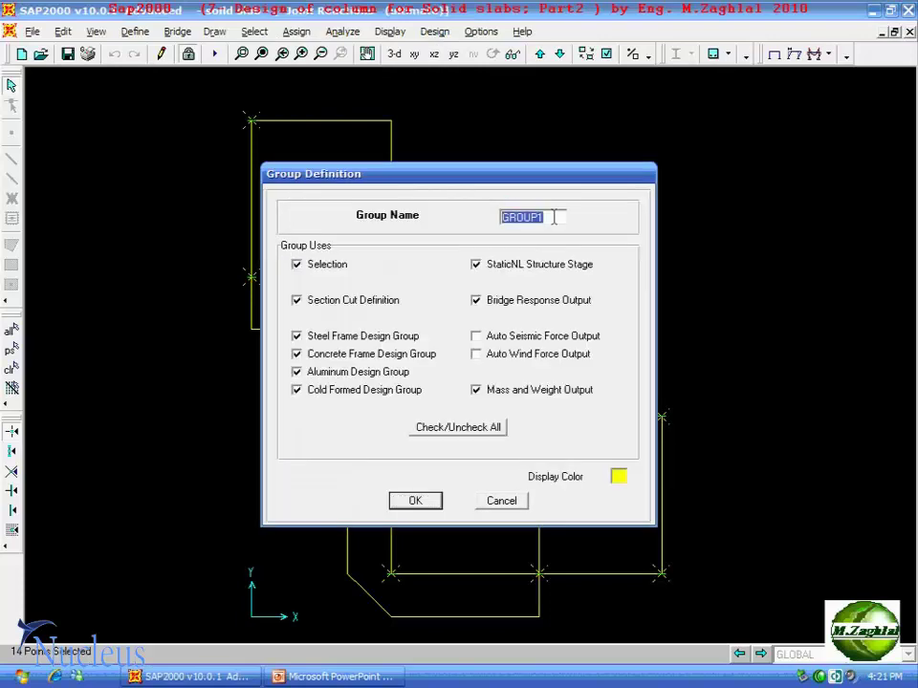
{"action": "type", "text": "su"}
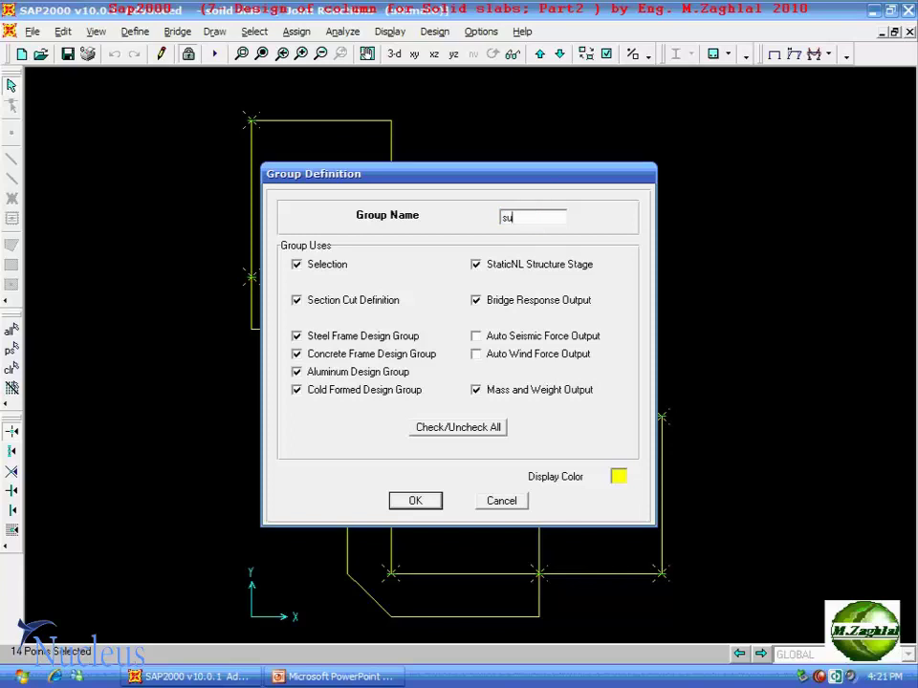
{"action": "type", "text": "pports"}
{"action": "left_click", "coordinate": [420, 501]}
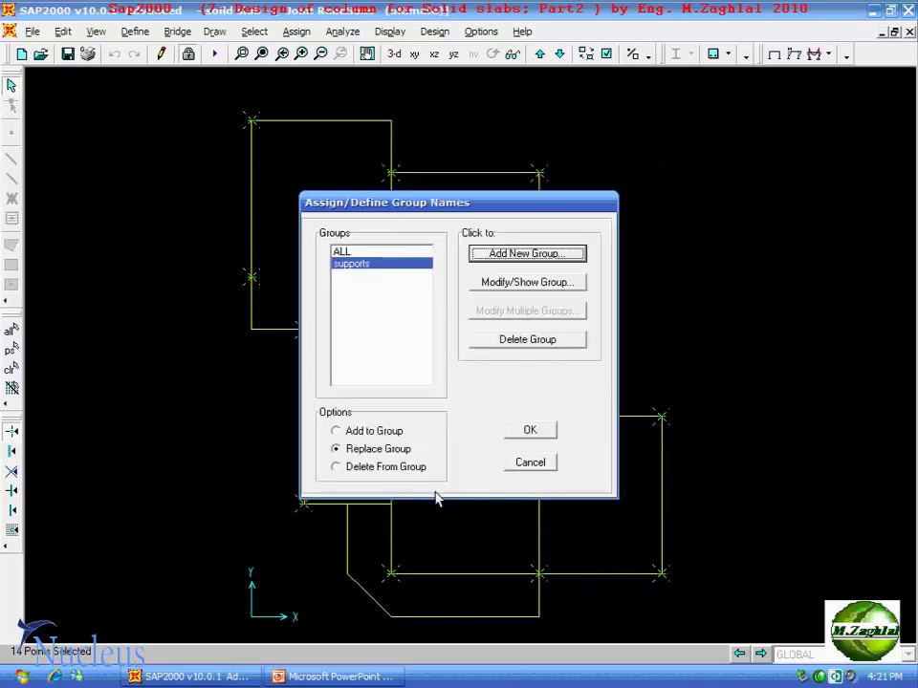
{"action": "left_click", "coordinate": [532, 431]}
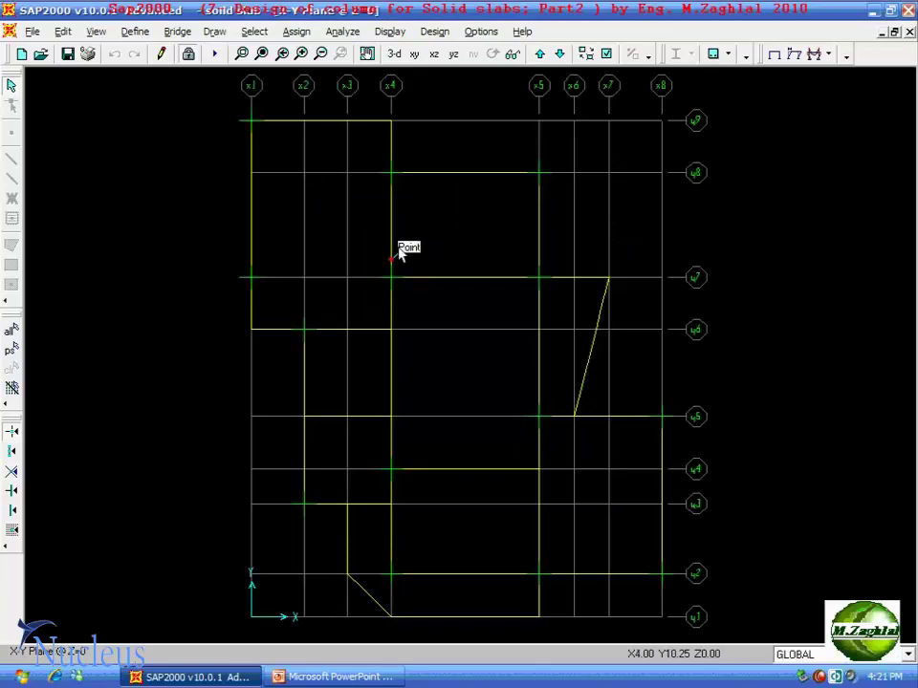
- Select the 'supports' group to pick its 14 joints
{"action": "left_click", "coordinate": [263, 34]}
{"action": "mouse_move", "coordinate": [271, 51]}
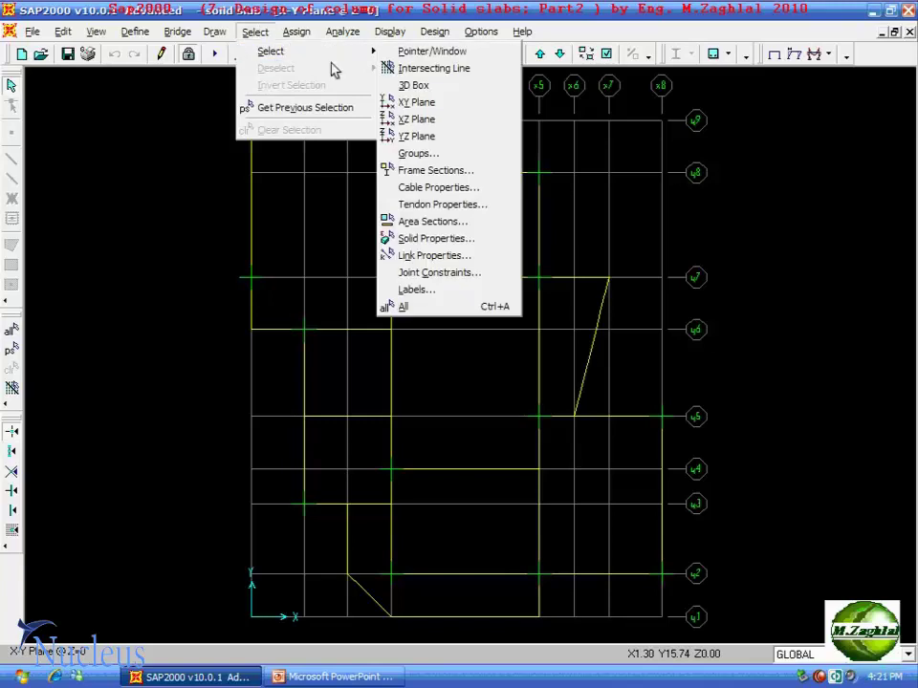
{"action": "left_click", "coordinate": [421, 153]}
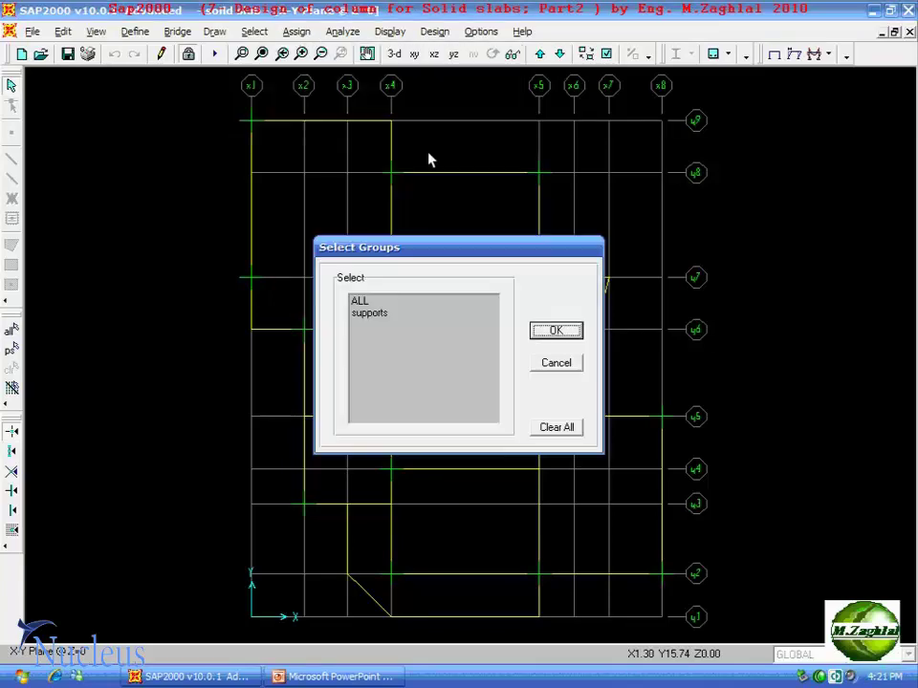
{"action": "left_click", "coordinate": [389, 317]}
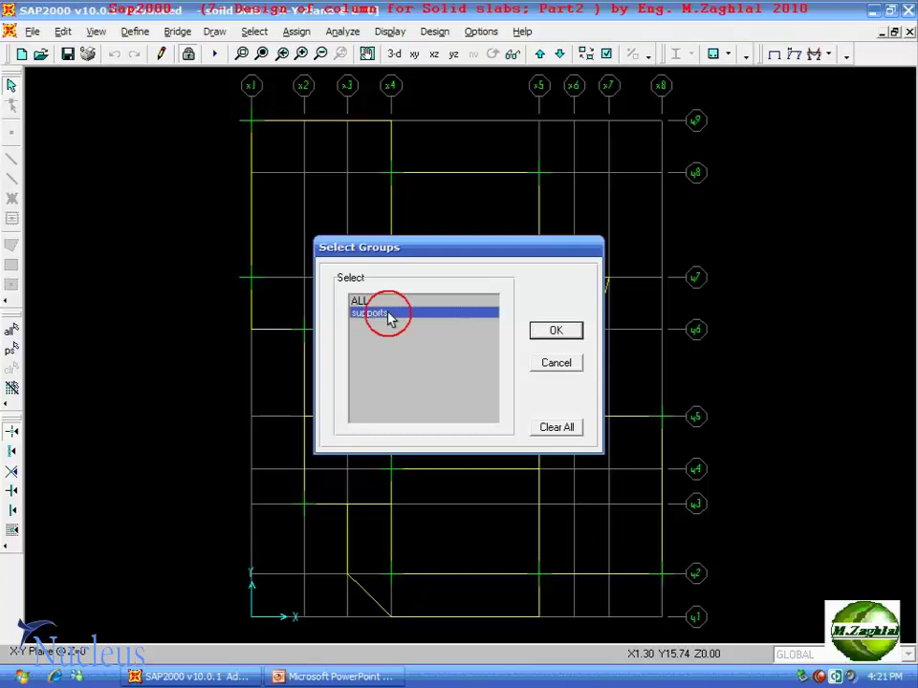
{"action": "left_click", "coordinate": [542, 331]}
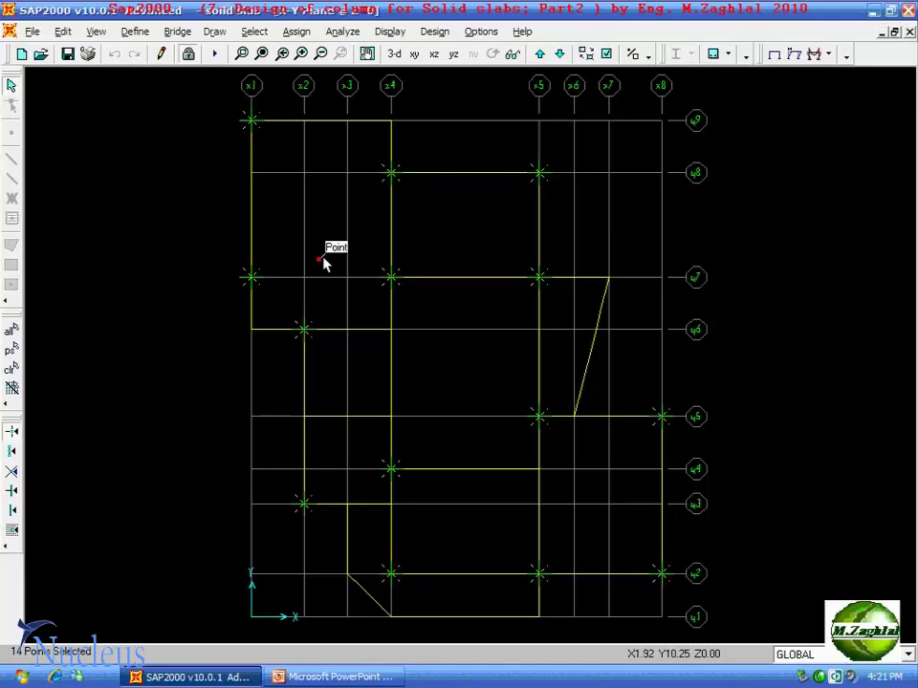
- Turn on joint labels and zoom into the upper-left joints to read them
{"action": "left_click", "coordinate": [607, 55]}
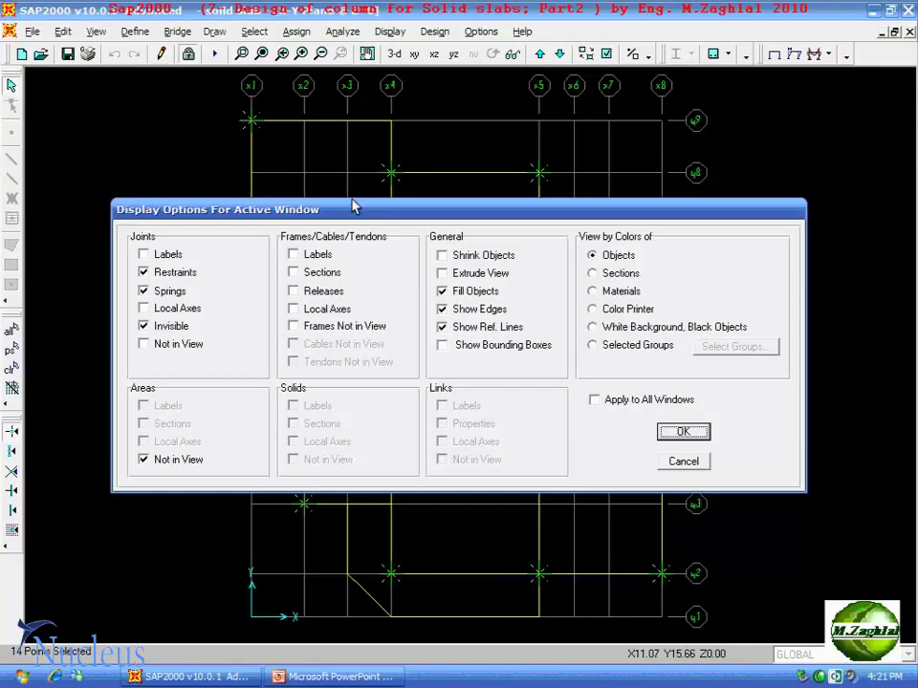
{"action": "left_click", "coordinate": [143, 255]}
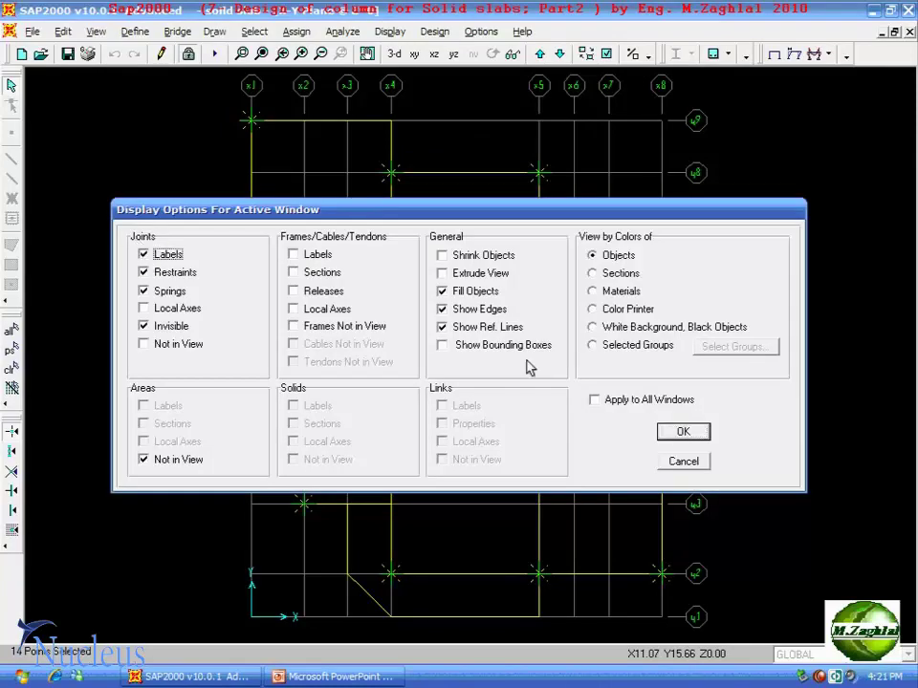
{"action": "left_click", "coordinate": [693, 431]}
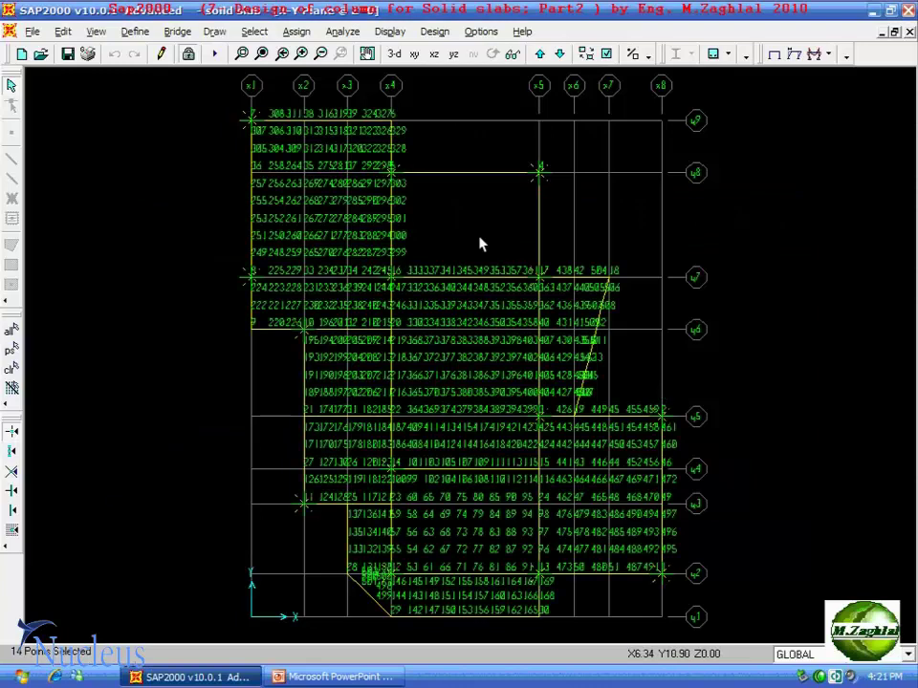
{"action": "left_click", "coordinate": [241, 54]}
{"action": "mouse_move", "coordinate": [237, 108]}
{"action": "left_mouse_down"}
{"action": "mouse_move", "coordinate": [432, 352]}
{"action": "mouse_move", "coordinate": [327, 274]}
{"action": "left_mouse_up"}
{"action": "key", "text": "F8"}
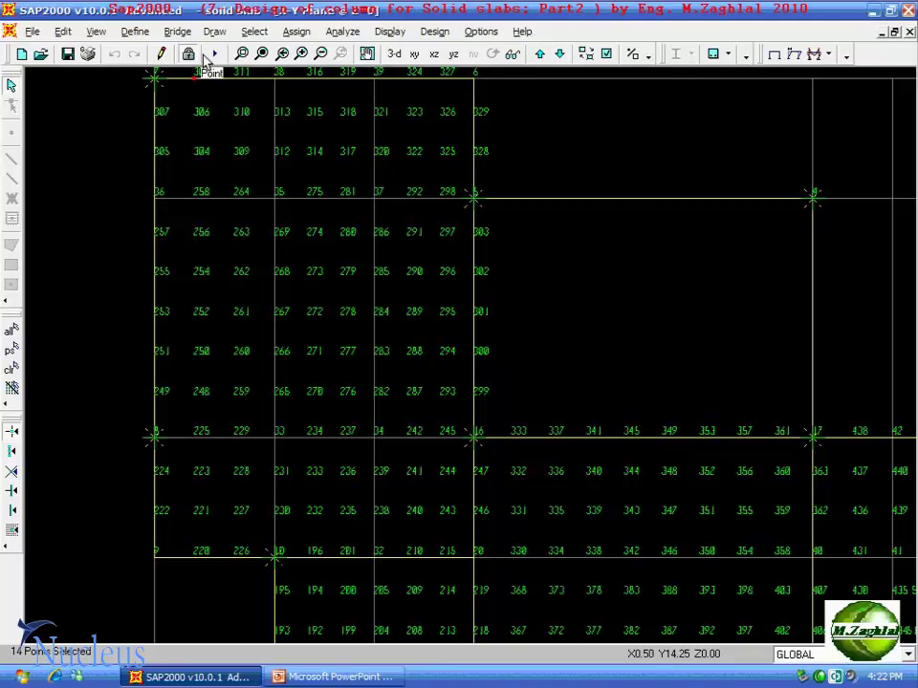
{"action": "left_click", "coordinate": [263, 54]}
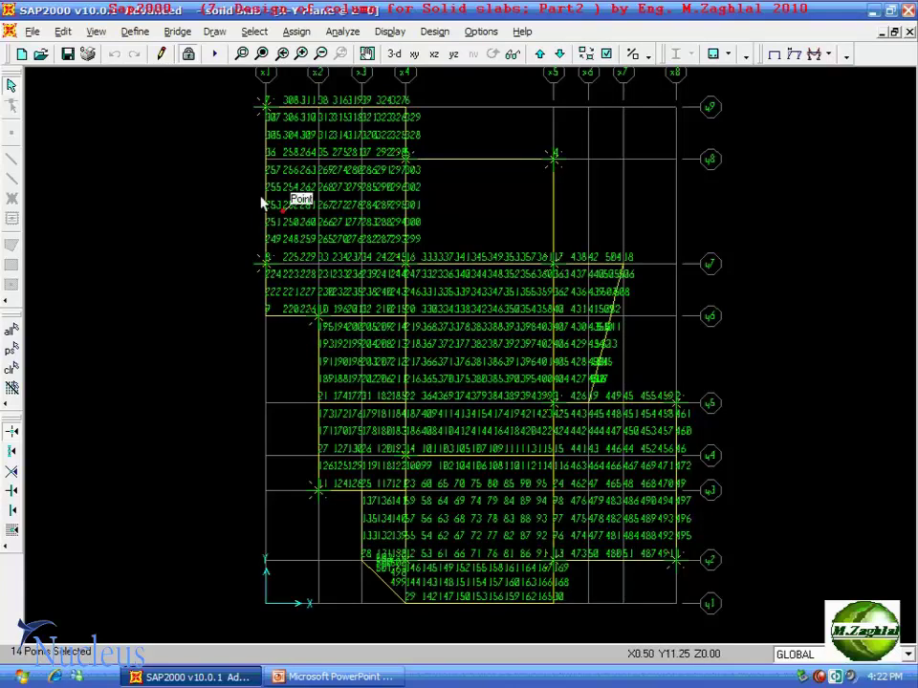
{"action": "left_click", "coordinate": [62, 31]}
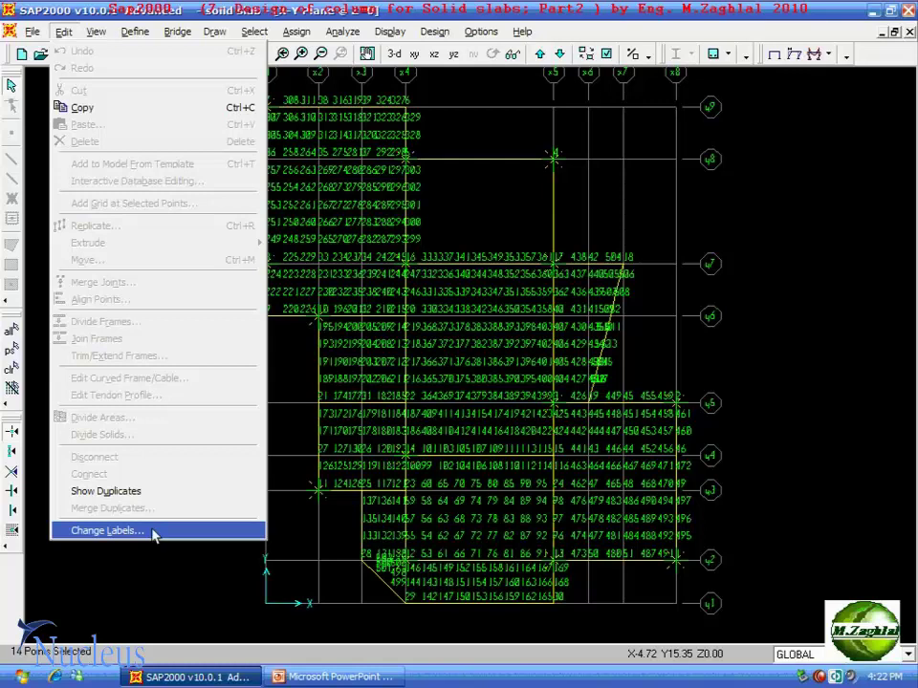
- Unlock the model, accepting deletion of the analysis results
{"action": "left_click", "coordinate": [273, 11]}
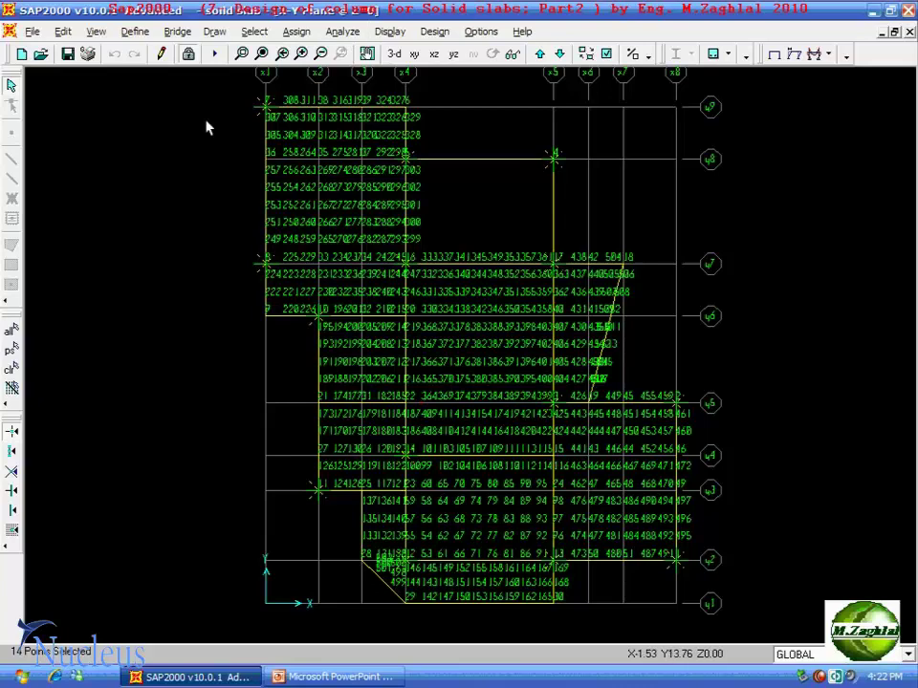
{"action": "left_click", "coordinate": [189, 55]}
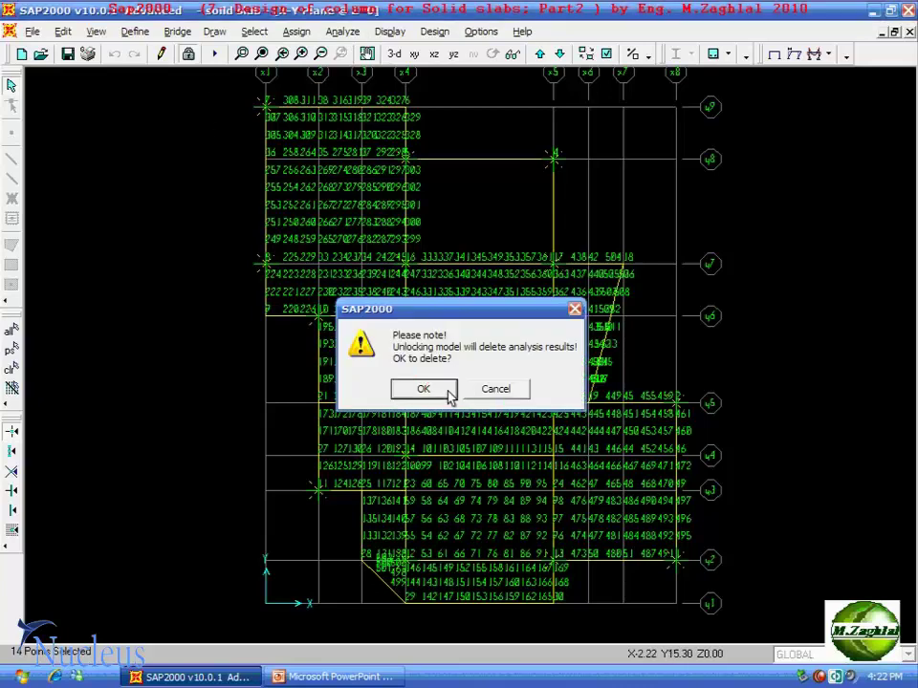
{"action": "left_click", "coordinate": [441, 390]}
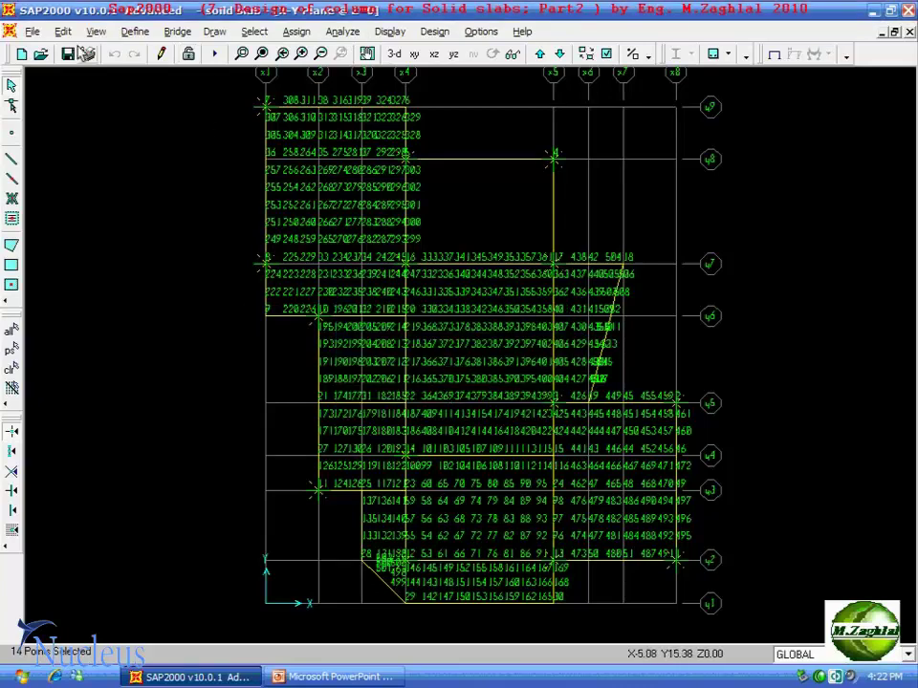
- Set up joint relabelling in Interactive Name Change with prefix C and increment 1
{"action": "left_click", "coordinate": [63, 33]}
{"action": "left_click", "coordinate": [138, 531]}
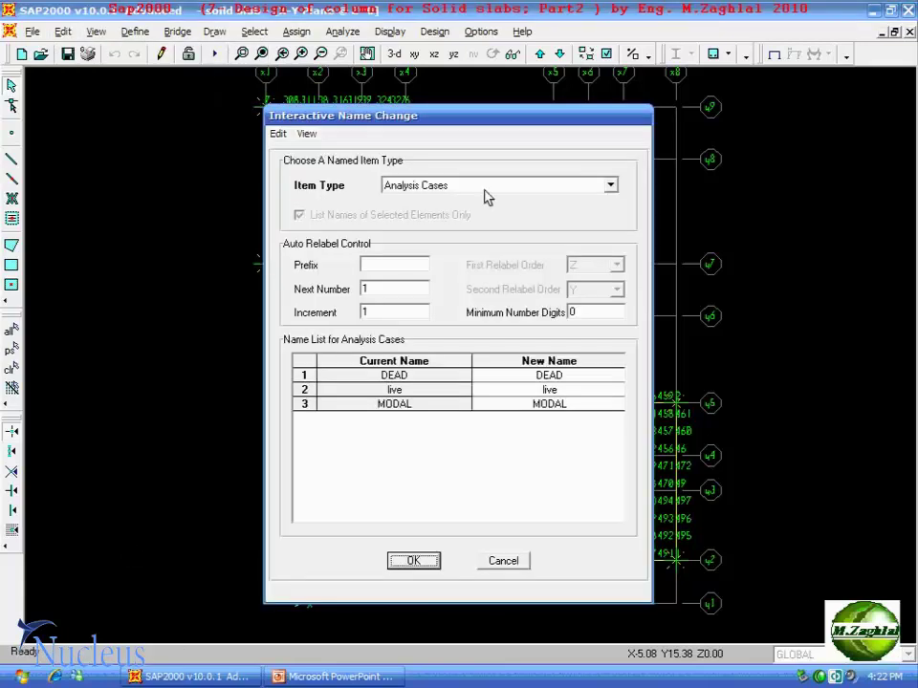
{"action": "left_click", "coordinate": [611, 187]}
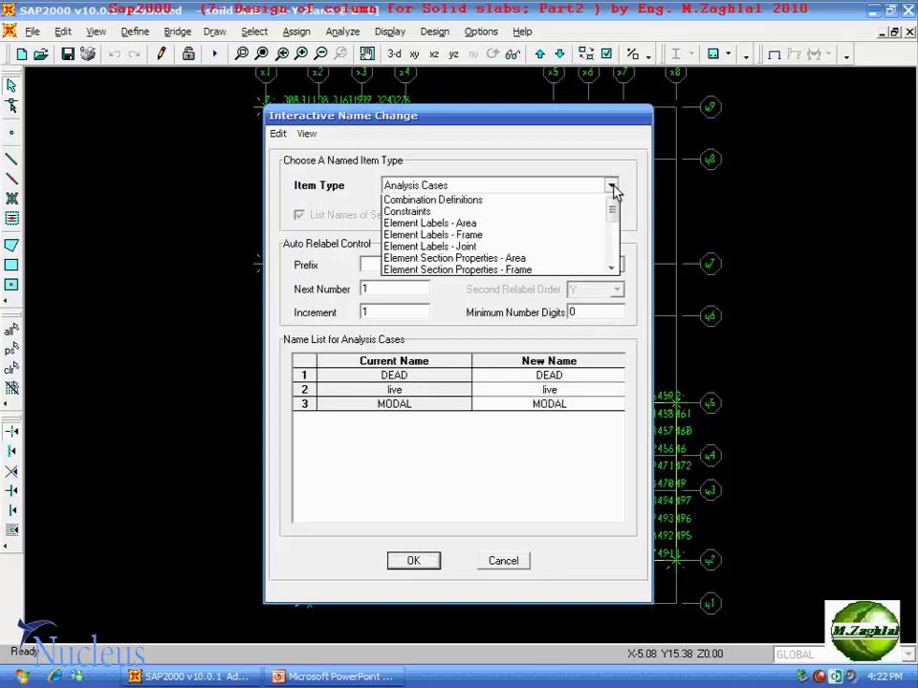
{"action": "left_click", "coordinate": [484, 261]}
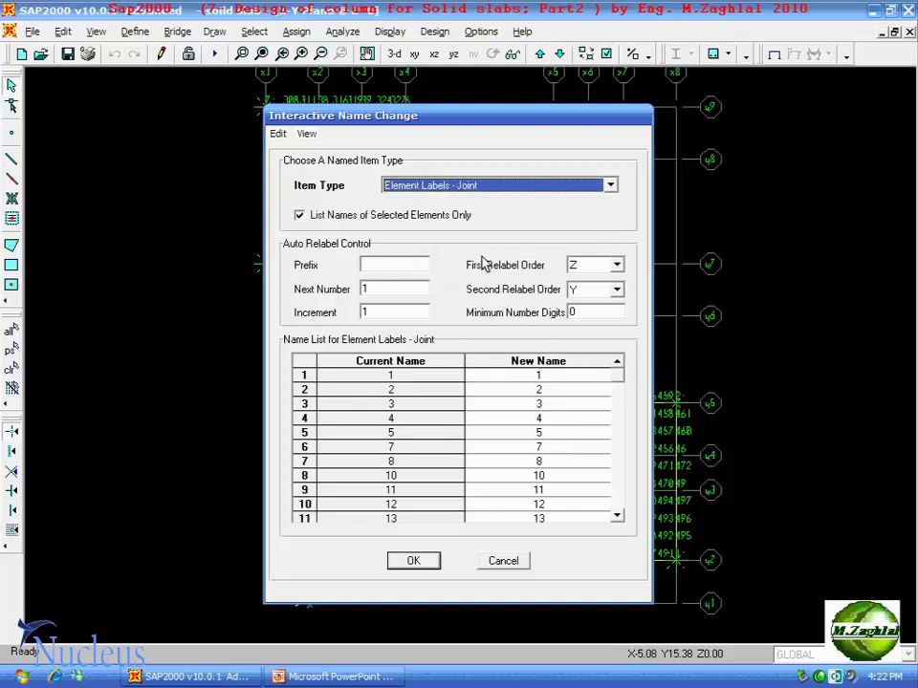
{"action": "mouse_move", "coordinate": [475, 110]}
{"action": "left_mouse_down"}
{"action": "mouse_move", "coordinate": [615, 116]}
{"action": "mouse_move", "coordinate": [572, 95]}
{"action": "left_mouse_up"}
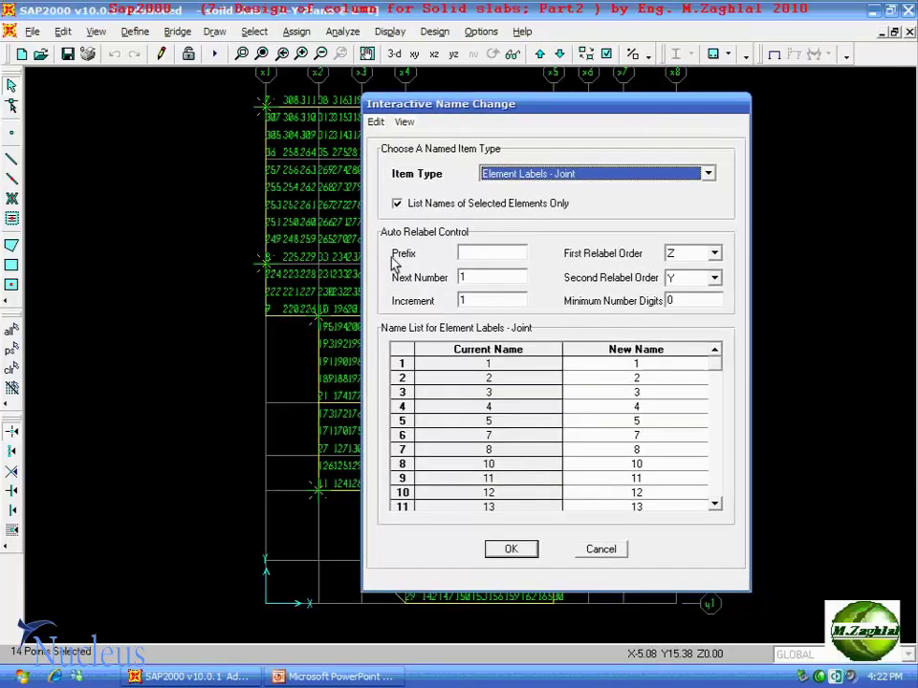
{"action": "left_click", "coordinate": [502, 252]}
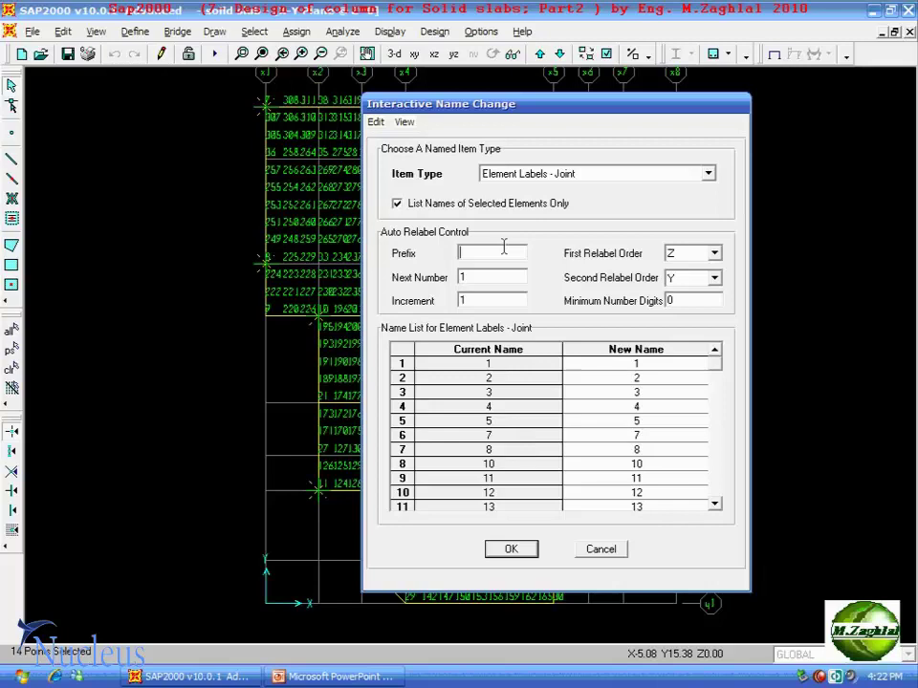
{"action": "type", "text": "C"}
{"action": "double_click", "coordinate": [486, 301]}
- Auto-relabel all listed joints with prefix C and apply the new names C1–C14
{"action": "left_click", "coordinate": [376, 122]}
{"action": "mouse_move", "coordinate": [429, 300]}
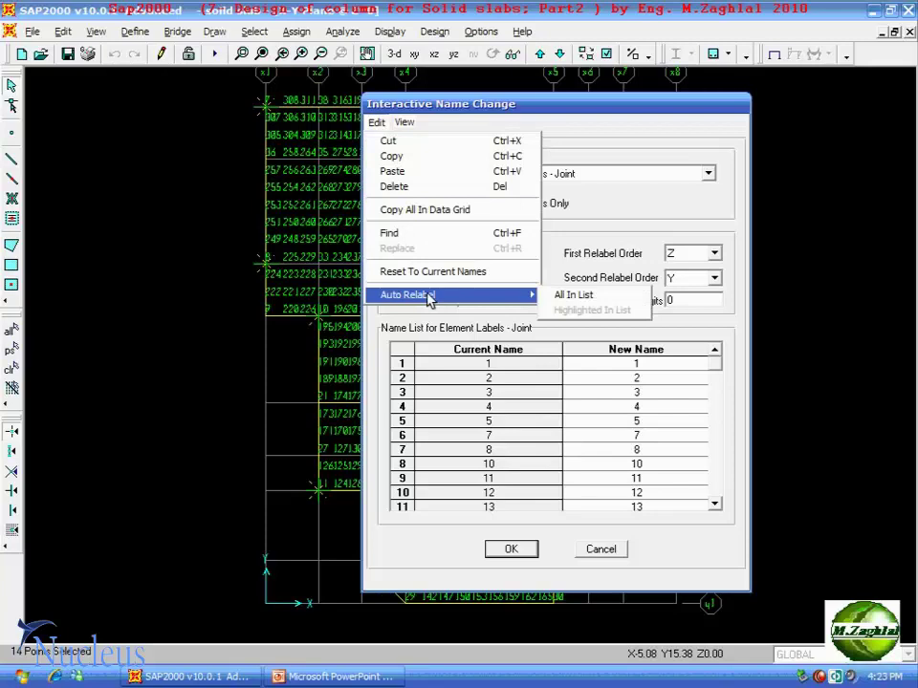
{"action": "left_click", "coordinate": [570, 295]}
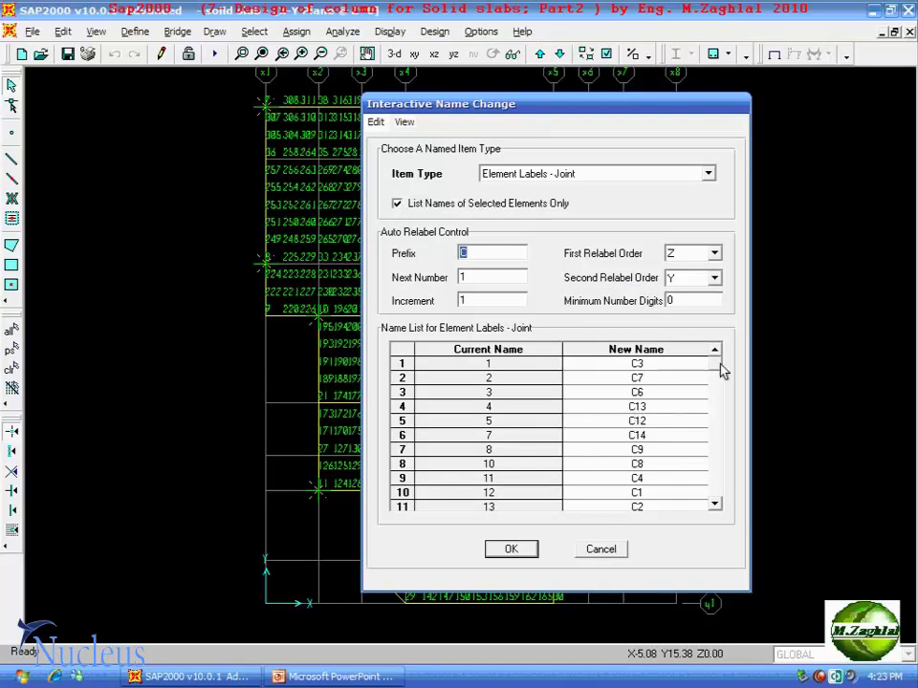
{"action": "left_click", "coordinate": [715, 504]}
{"action": "left_click", "coordinate": [714, 503]}
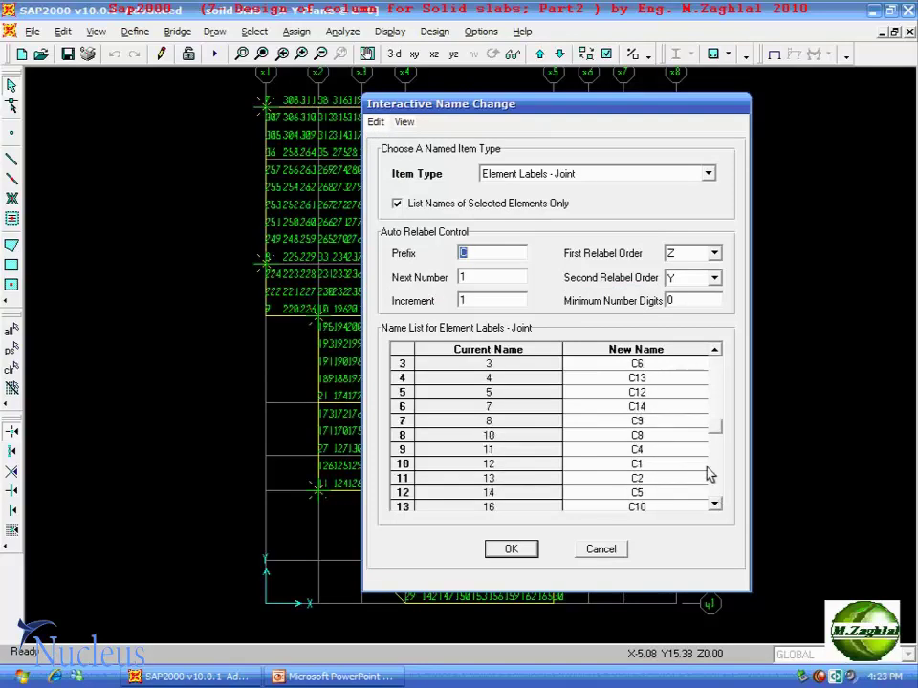
{"action": "left_click", "coordinate": [660, 414]}
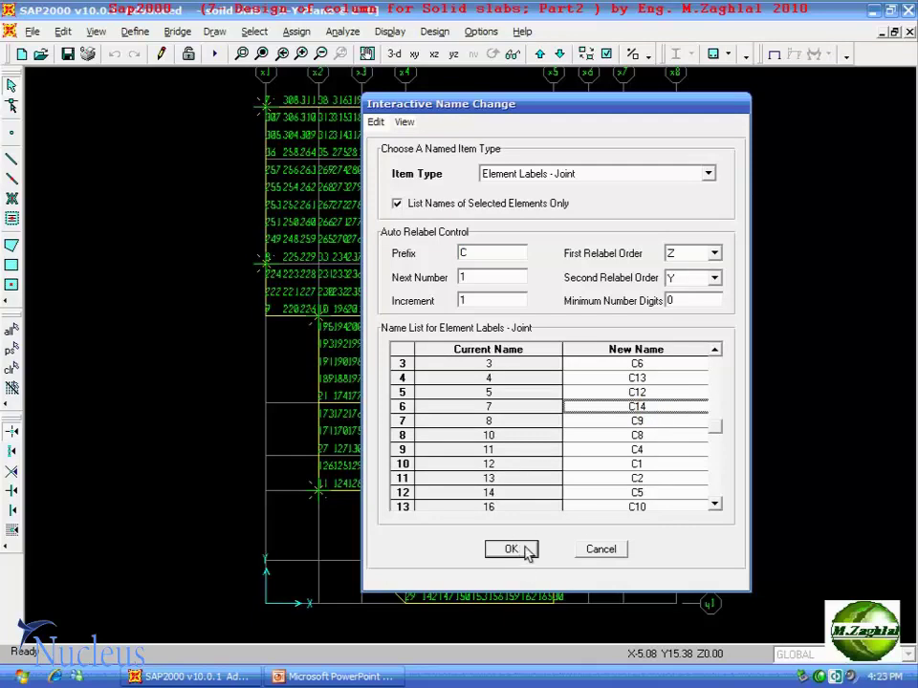
{"action": "left_click", "coordinate": [375, 123]}
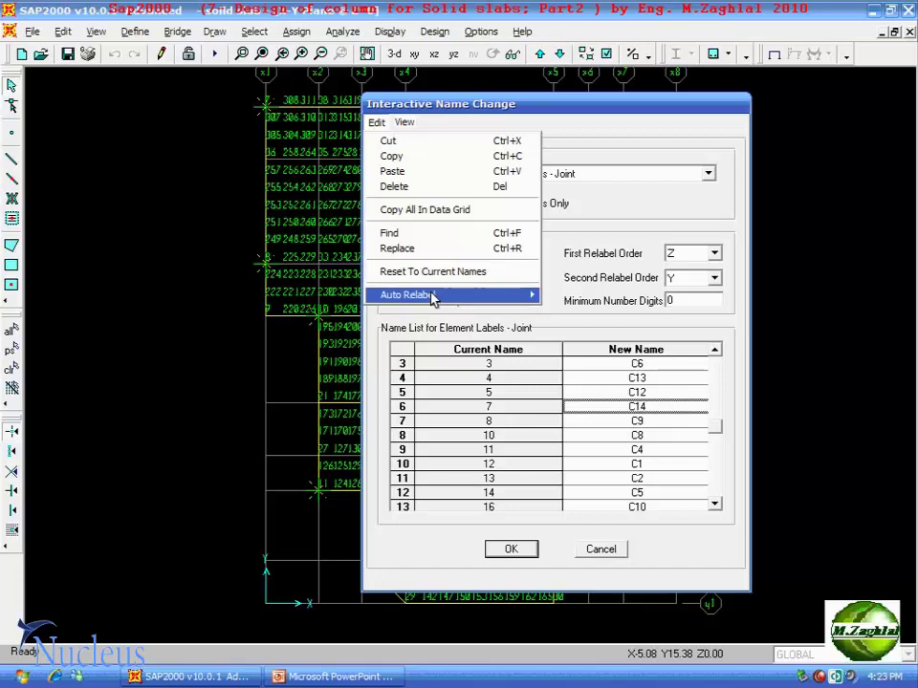
{"action": "mouse_move", "coordinate": [432, 297]}
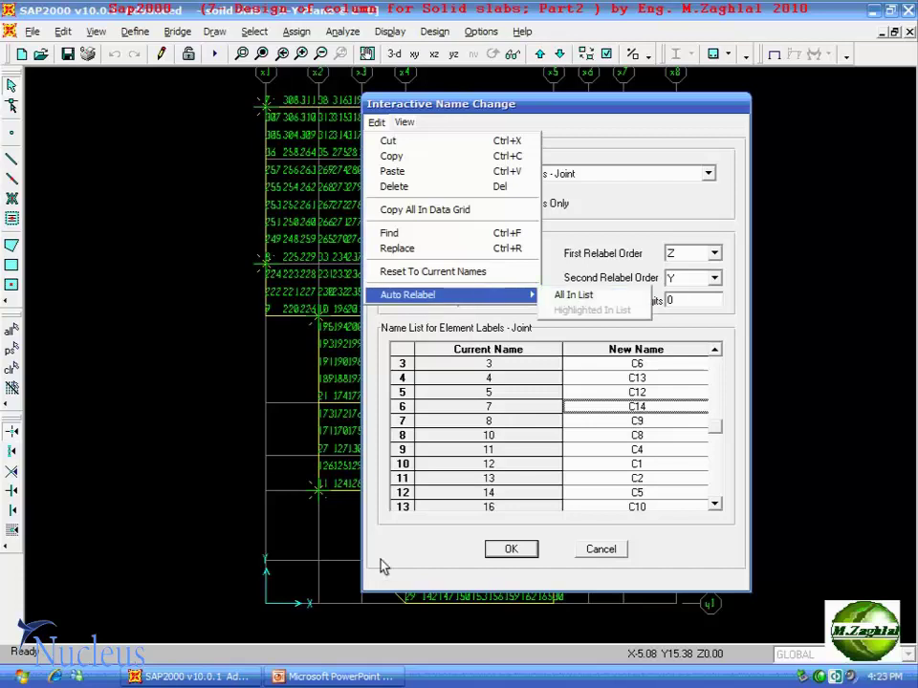
{"action": "left_click", "coordinate": [524, 546]}
{"action": "left_click", "coordinate": [524, 547]}
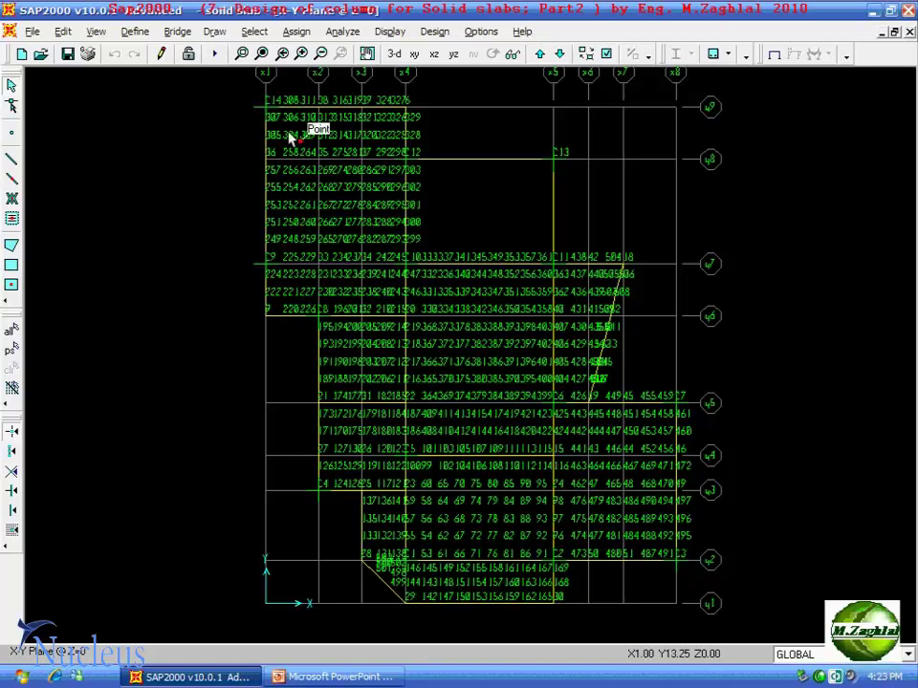
- Zoom in on the plan to check the joints labelled C1 and C14
{"action": "left_click", "coordinate": [242, 54]}
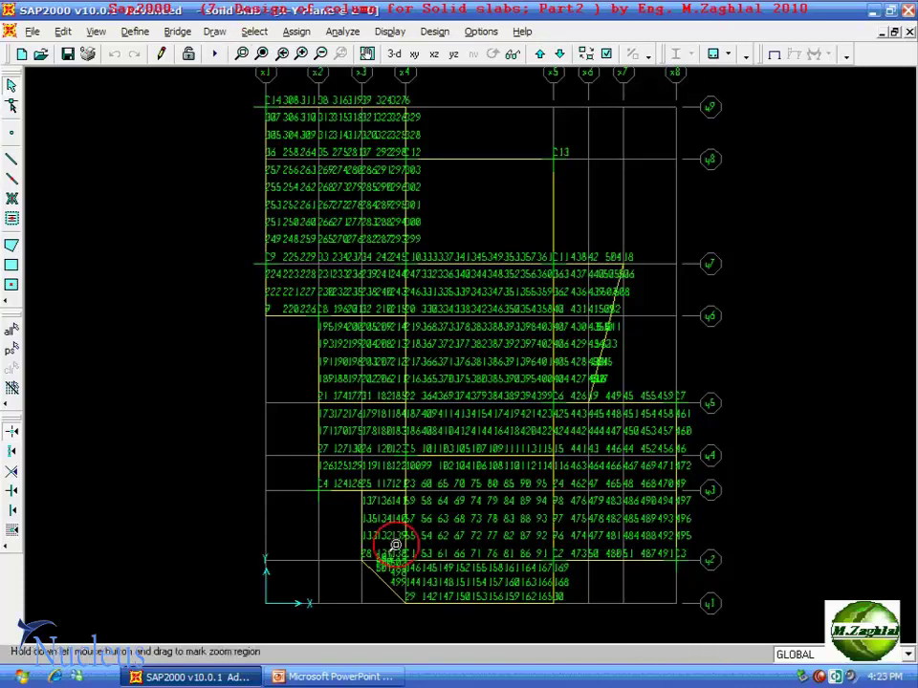
{"action": "left_click_drag", "start_coordinate": [395, 546], "coordinate": [418, 568]}
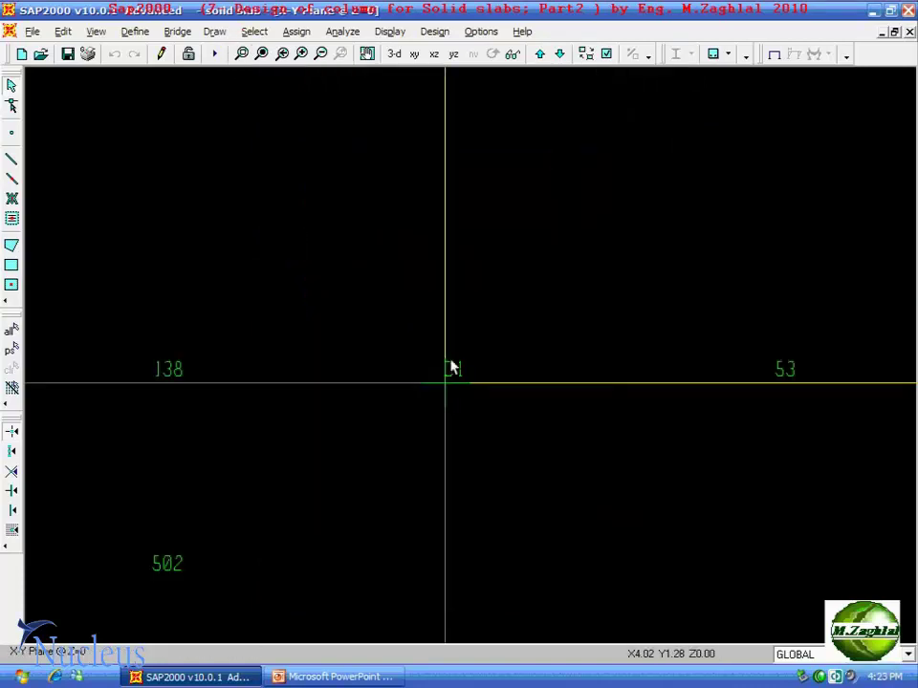
{"action": "left_click", "coordinate": [261, 54]}
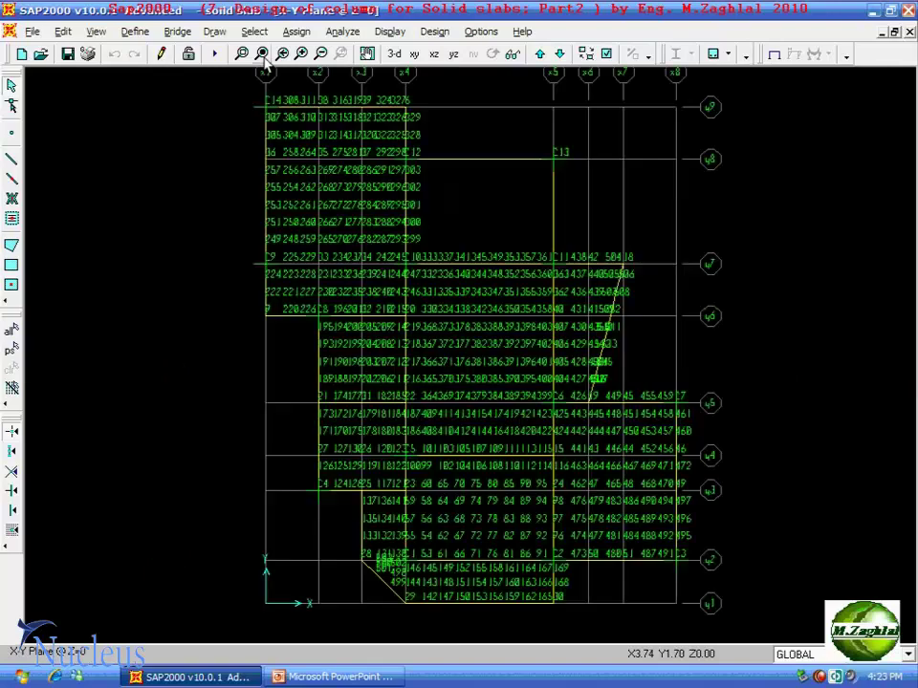
{"action": "left_click", "coordinate": [242, 53]}
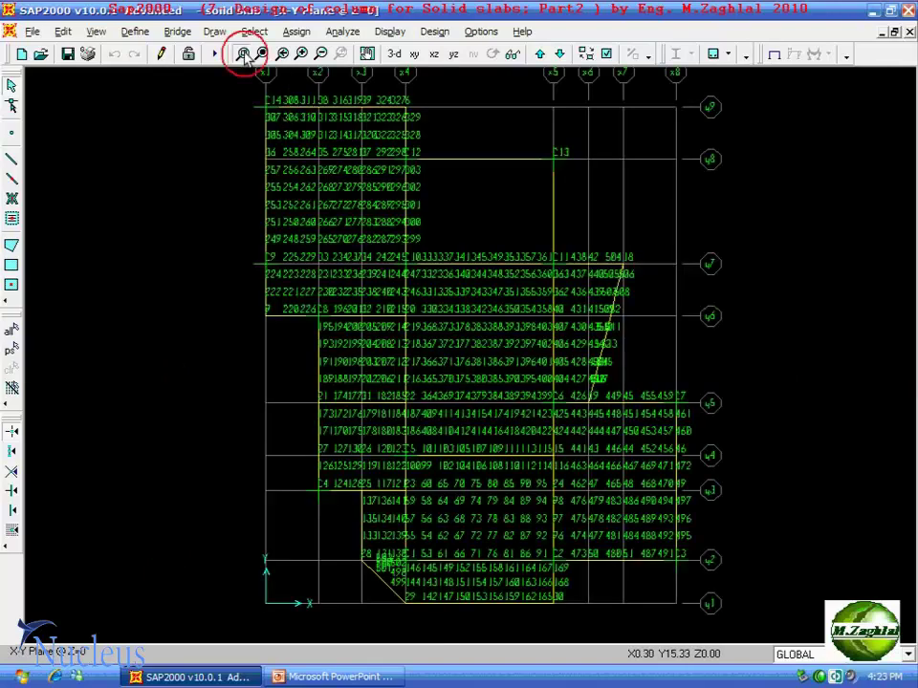
{"action": "left_click_drag", "start_coordinate": [253, 93], "coordinate": [301, 108]}
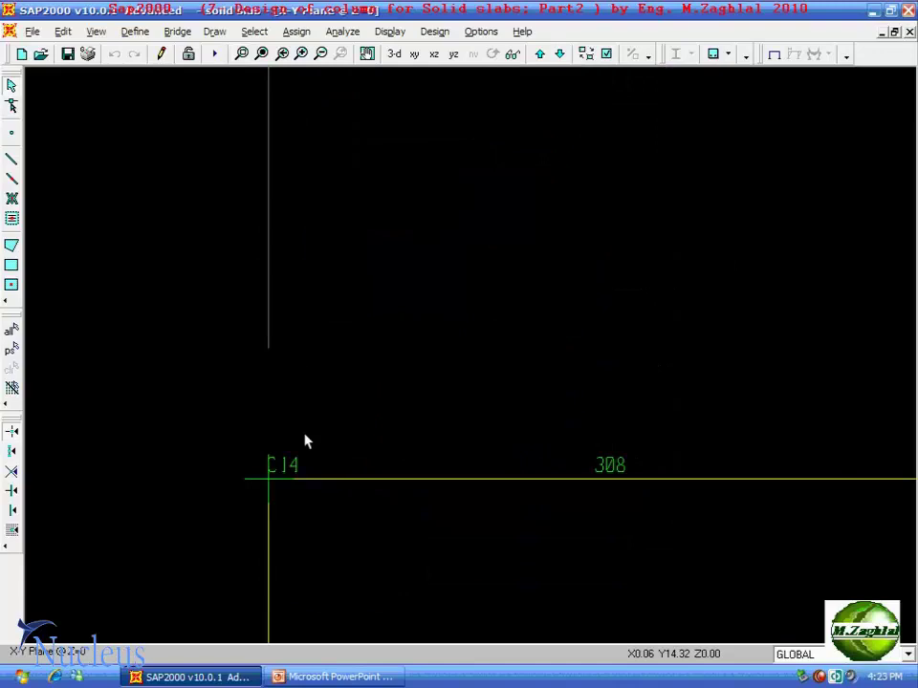
- Return to the full plan and reselect the 14 joints of the 'supports' group
{"action": "left_click", "coordinate": [261, 55]}
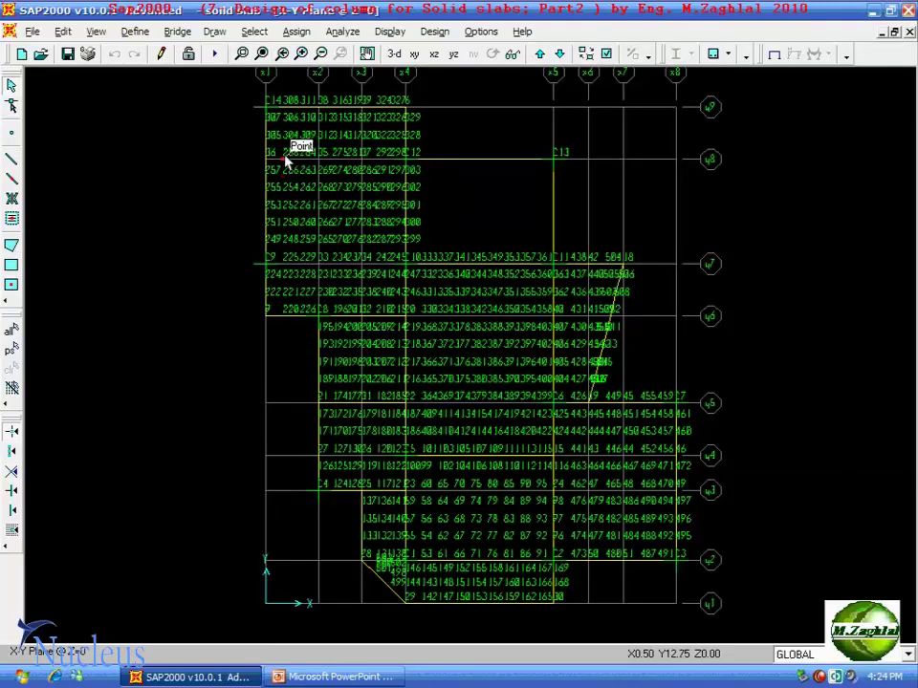
{"action": "left_click", "coordinate": [252, 32]}
{"action": "mouse_move", "coordinate": [270, 51]}
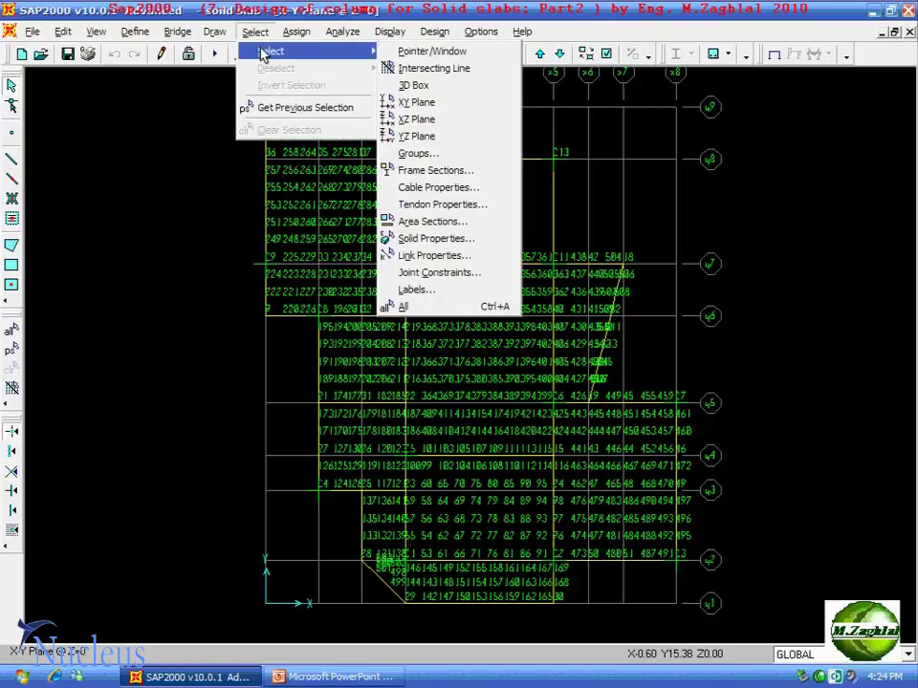
{"action": "left_click", "coordinate": [417, 154]}
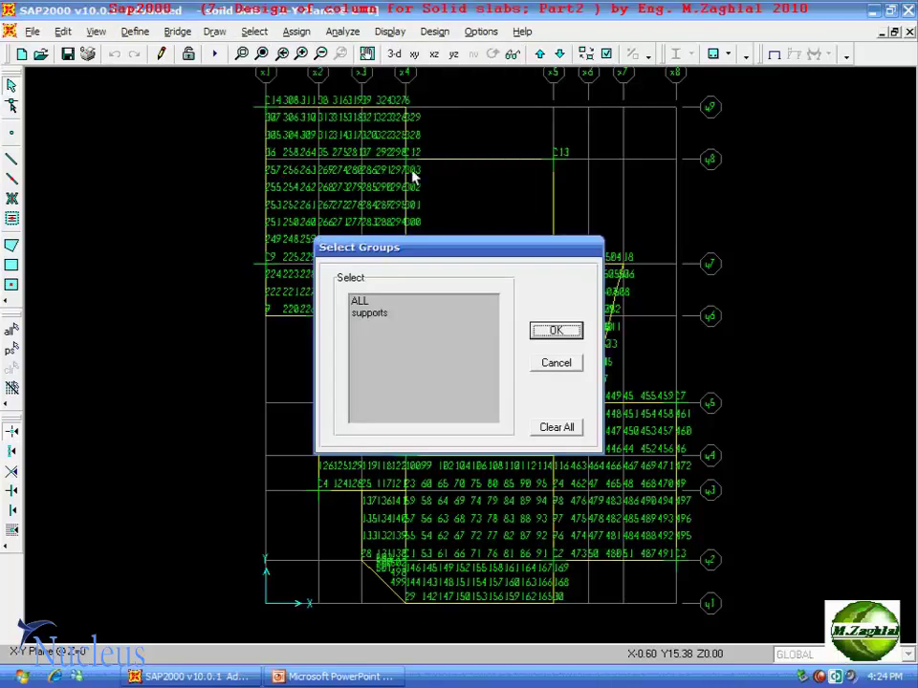
{"action": "left_click", "coordinate": [394, 312]}
{"action": "left_click", "coordinate": [558, 329]}
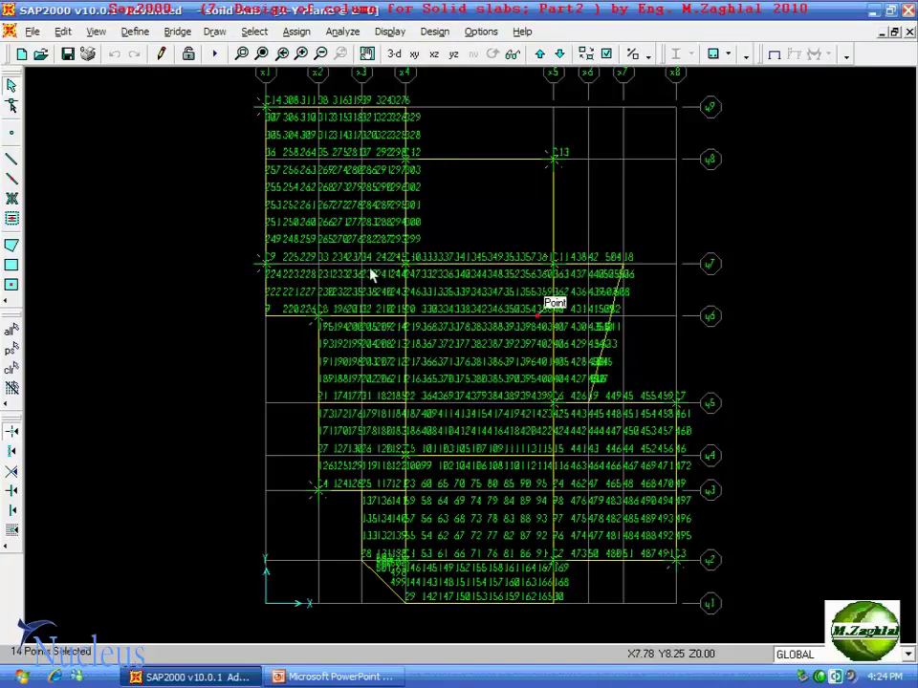
{"action": "left_click", "coordinate": [98, 34]}
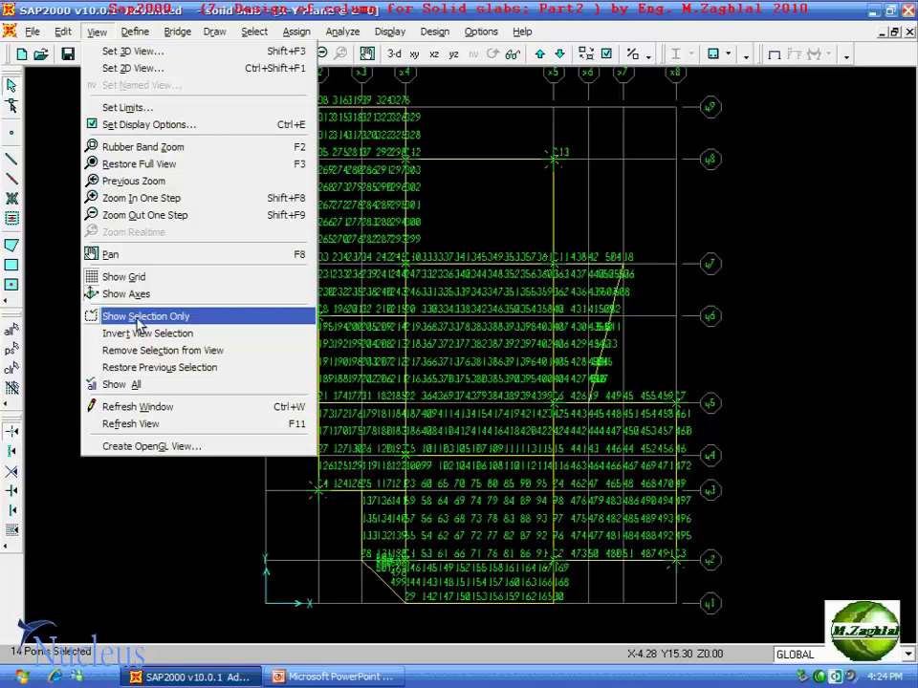
- Show only the selected joints C1–C14 on the plan
{"action": "left_click", "coordinate": [141, 322]}
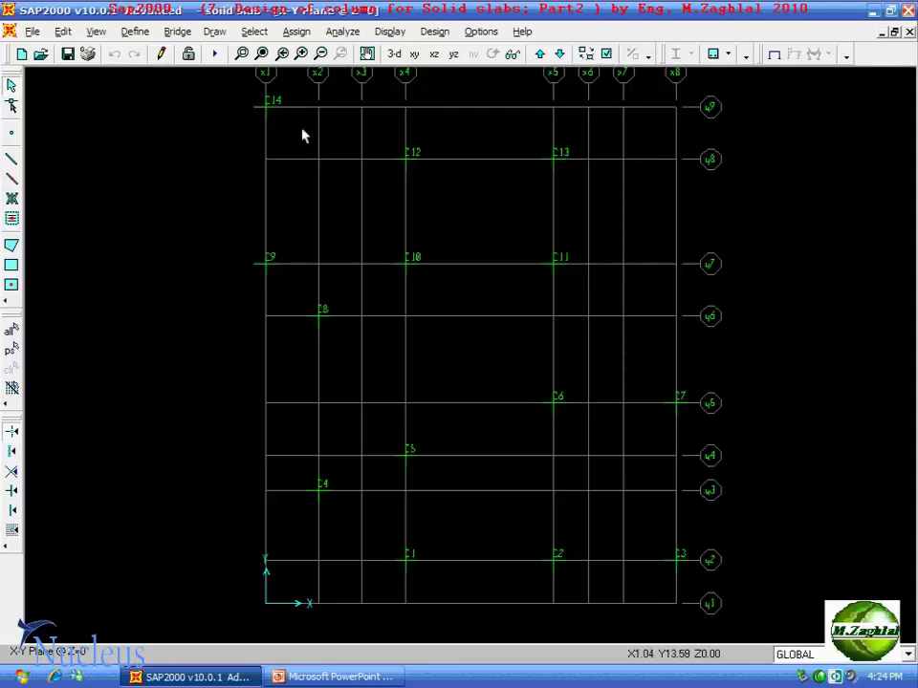
{"action": "left_click_drag", "start_coordinate": [303, 135], "coordinate": [291, 149]}
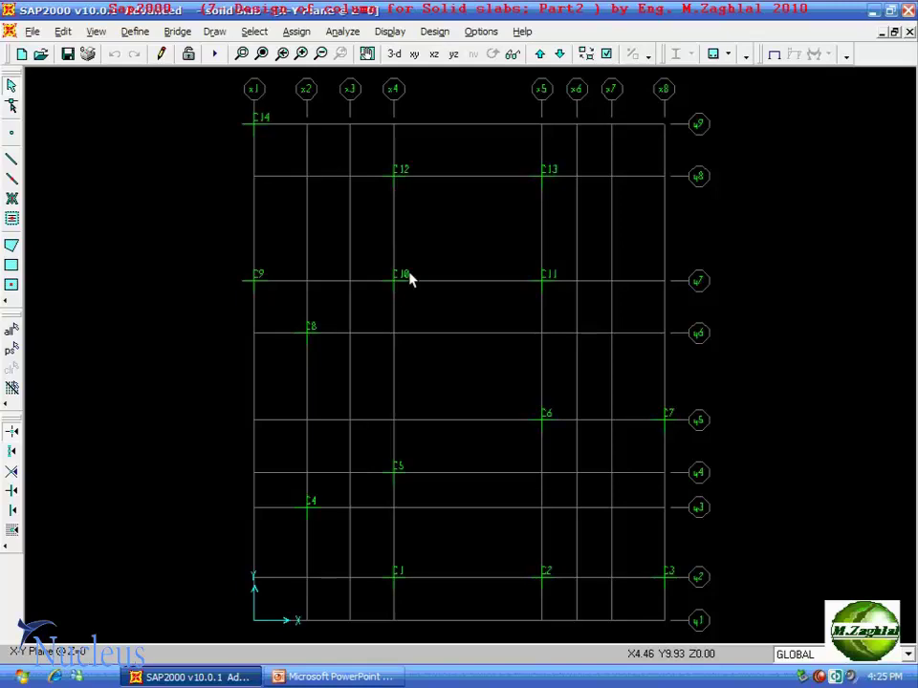
- Dismiss the table chooser, then run the analysis to show the DEAD load deformed shape
{"action": "left_click", "coordinate": [389, 31]}
{"action": "left_click", "coordinate": [474, 293]}
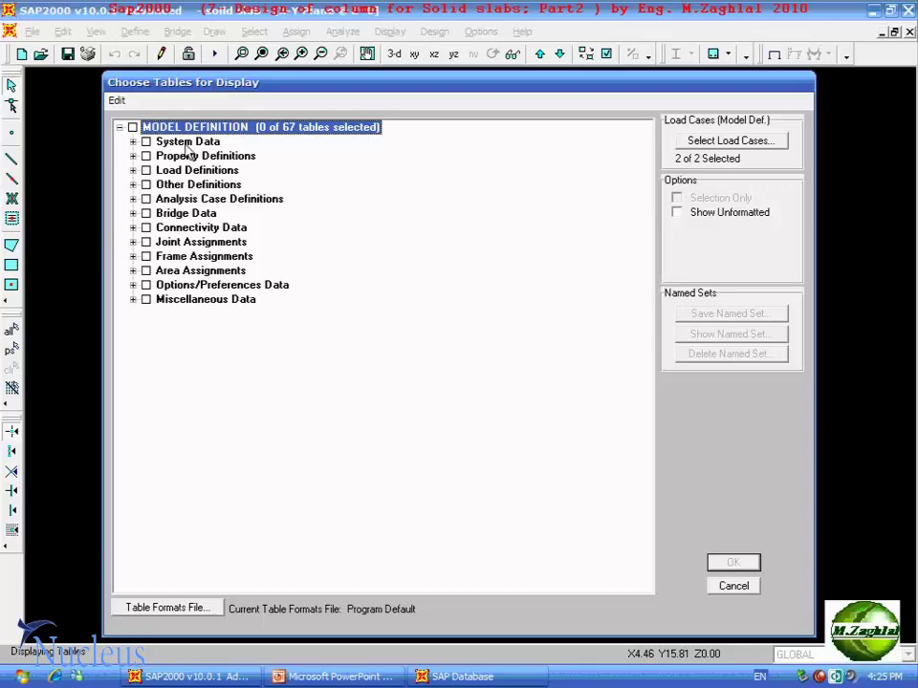
{"action": "left_click", "coordinate": [736, 586]}
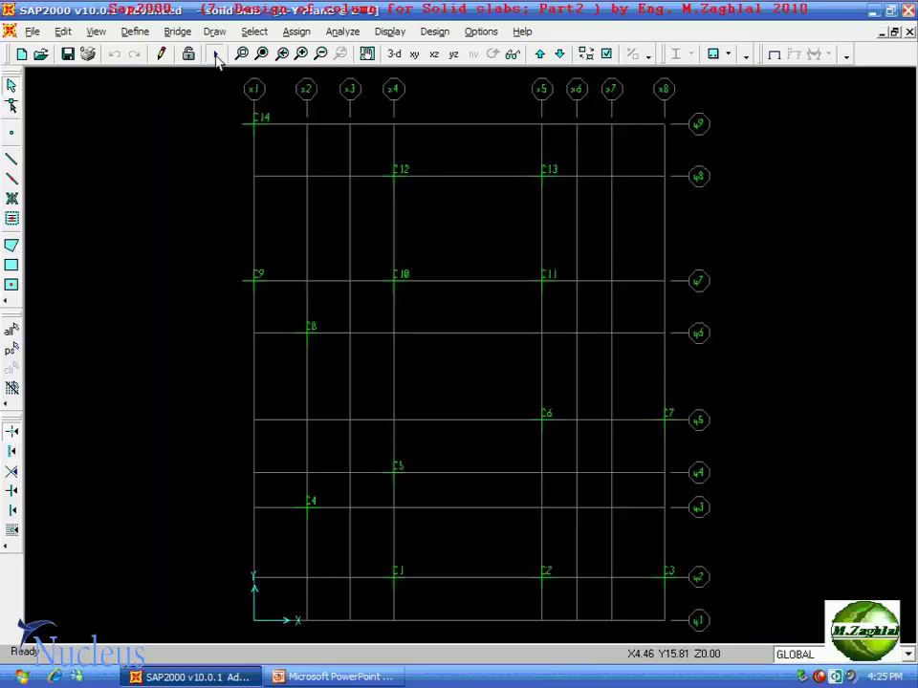
{"action": "left_click", "coordinate": [214, 55]}
{"action": "left_click", "coordinate": [342, 474]}
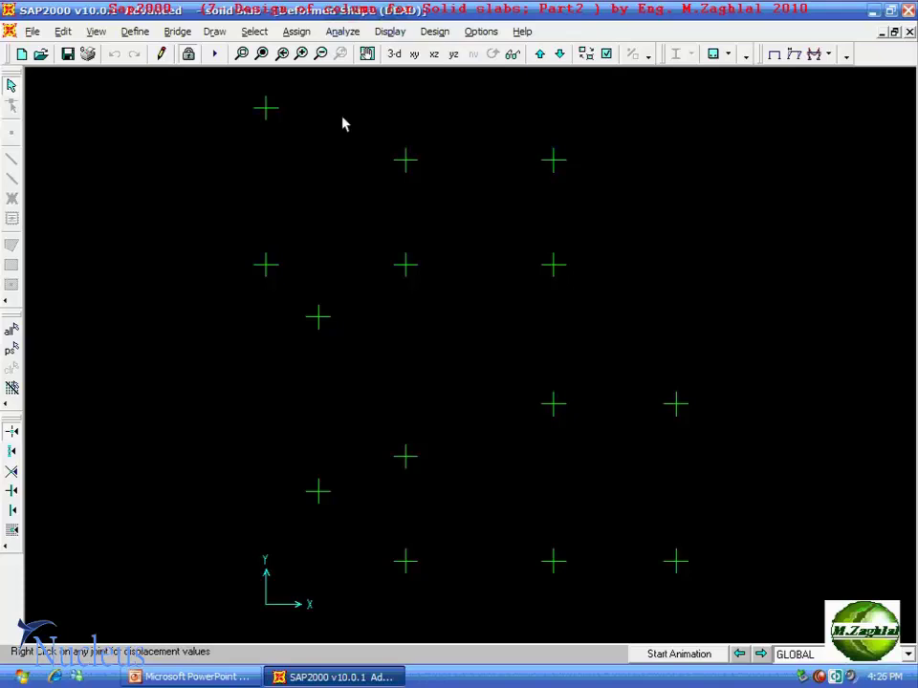
- Tick the Joint Reactions table under Joint Output > Reactions for display
{"action": "left_click", "coordinate": [389, 31]}
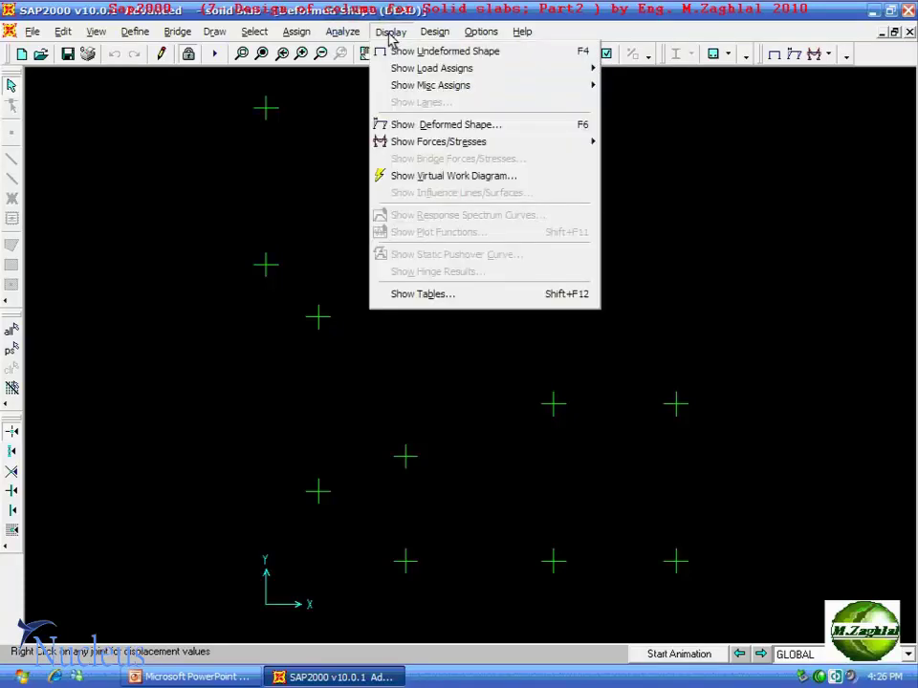
{"action": "left_click", "coordinate": [428, 295]}
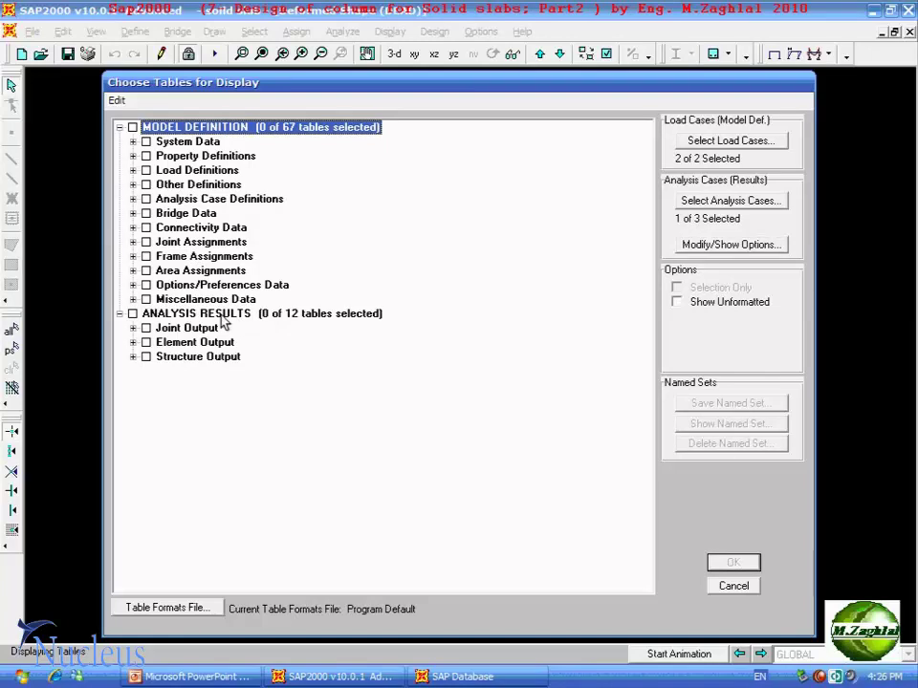
{"action": "left_click", "coordinate": [133, 327]}
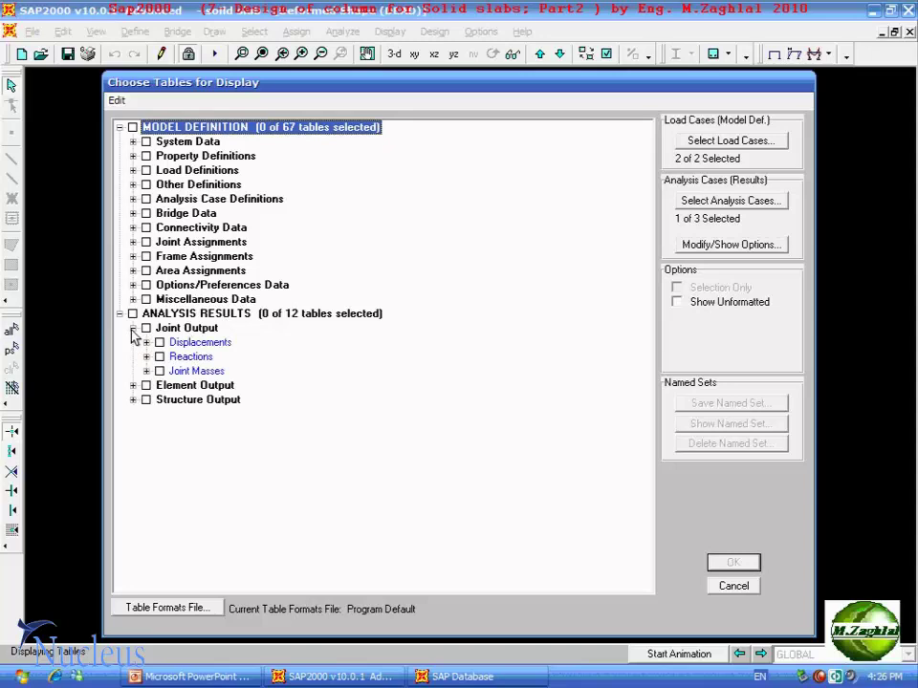
{"action": "left_click", "coordinate": [133, 328]}
{"action": "left_click", "coordinate": [133, 328]}
{"action": "left_click", "coordinate": [133, 328]}
{"action": "left_click", "coordinate": [146, 356]}
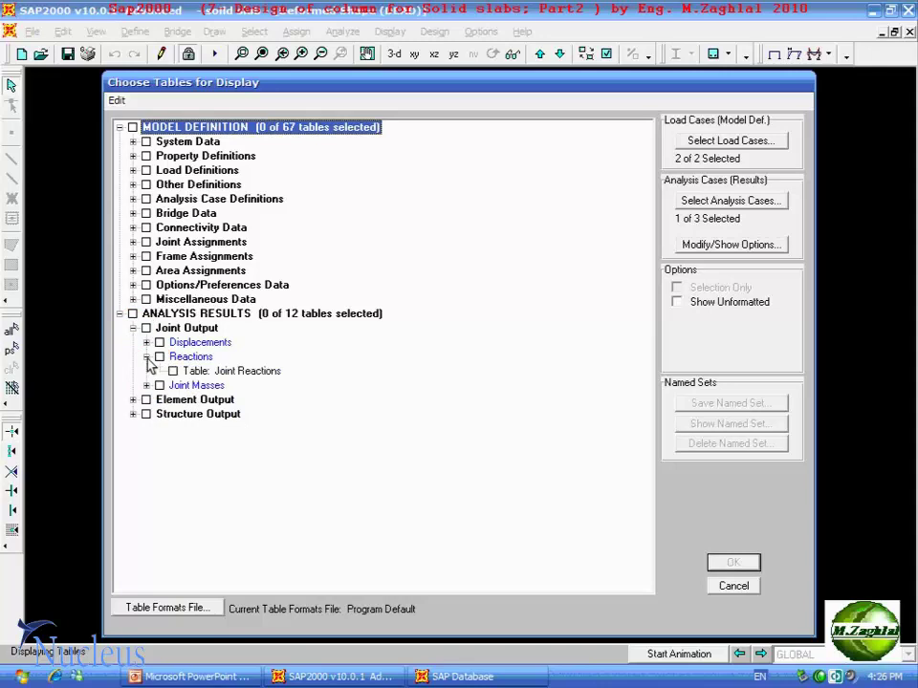
{"action": "left_click", "coordinate": [173, 372]}
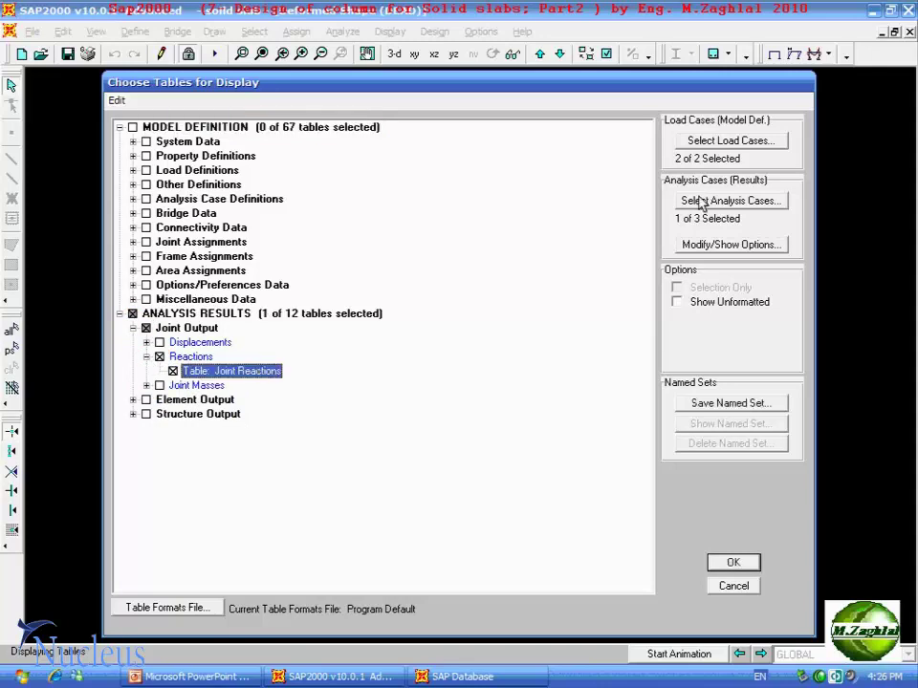
- Limit output to the ultimate combination and display the Joint Reactions table
{"action": "left_click", "coordinate": [770, 202]}
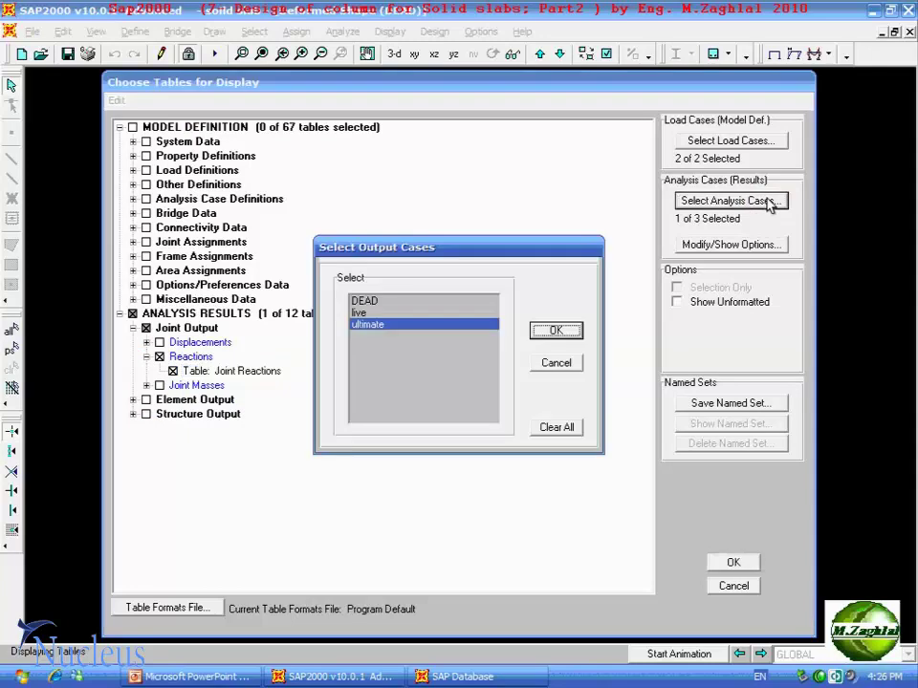
{"action": "left_click", "coordinate": [400, 302]}
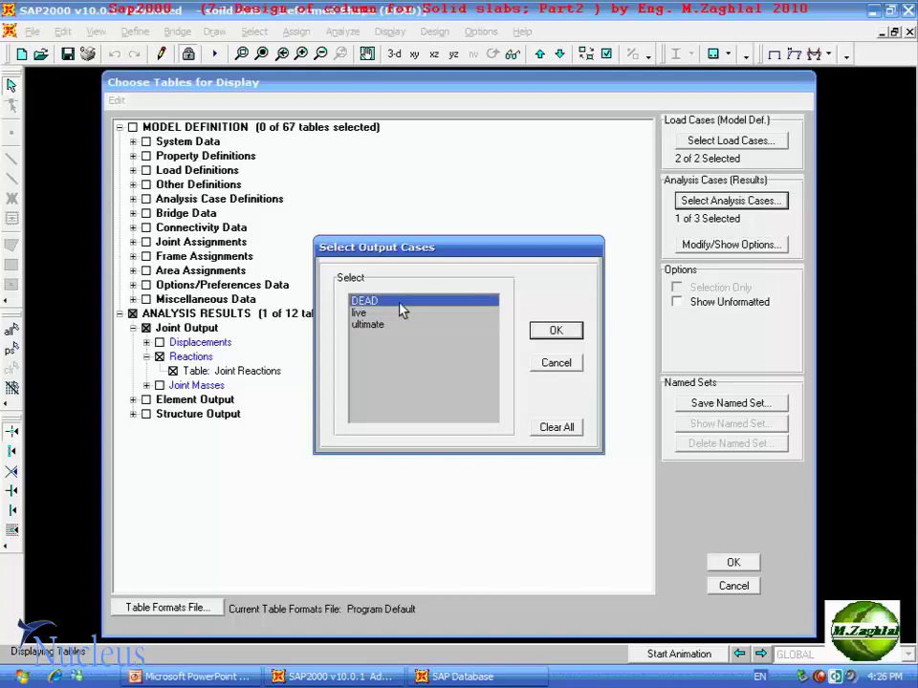
{"action": "left_click", "coordinate": [401, 324]}
{"action": "left_click", "coordinate": [555, 332]}
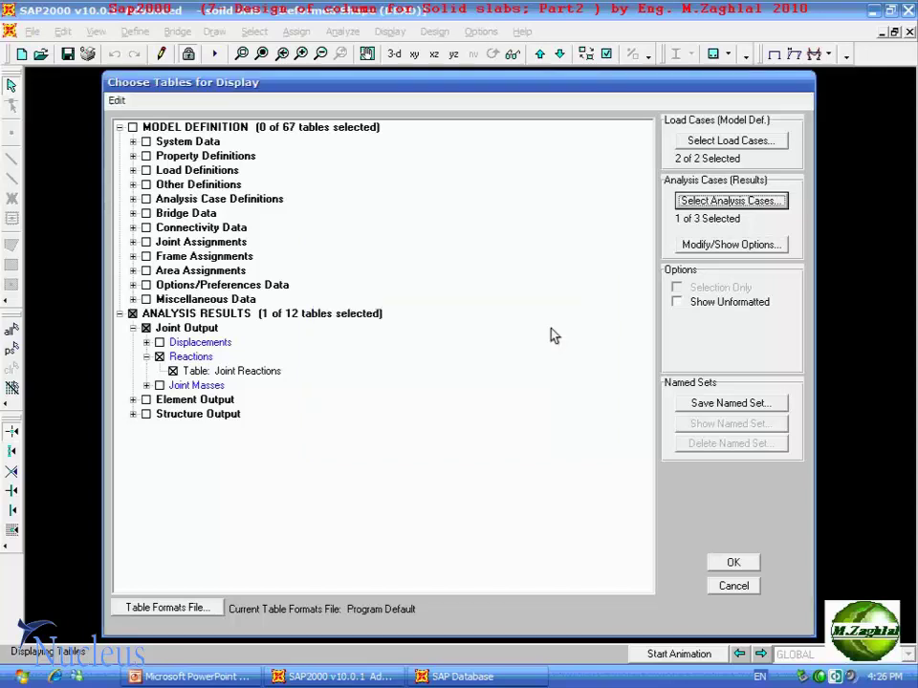
{"action": "left_click", "coordinate": [733, 563]}
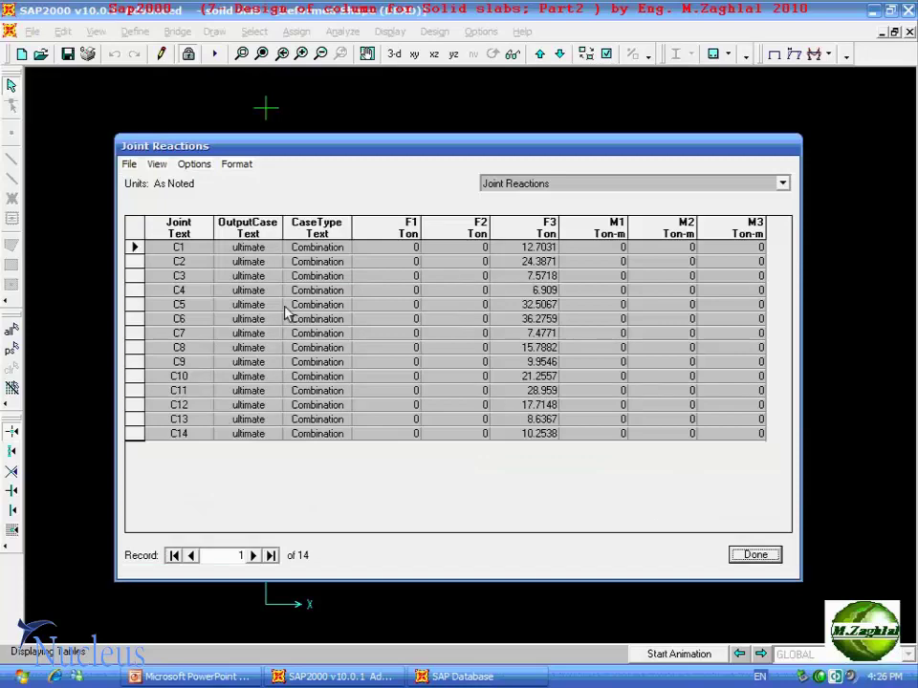
{"action": "left_click_drag", "start_coordinate": [249, 151], "coordinate": [402, 96]}
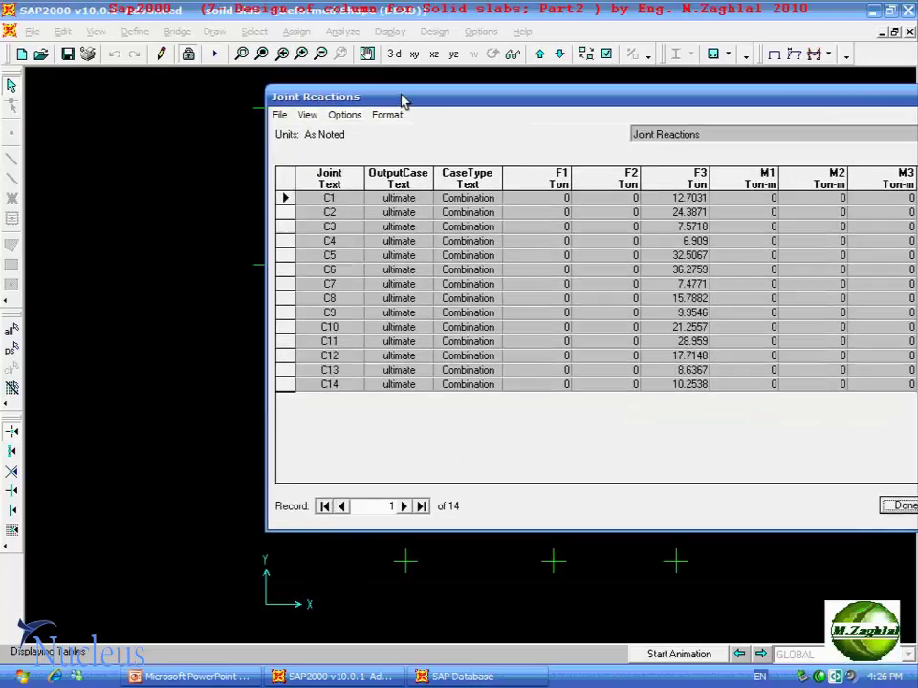
{"action": "left_click", "coordinate": [332, 205]}
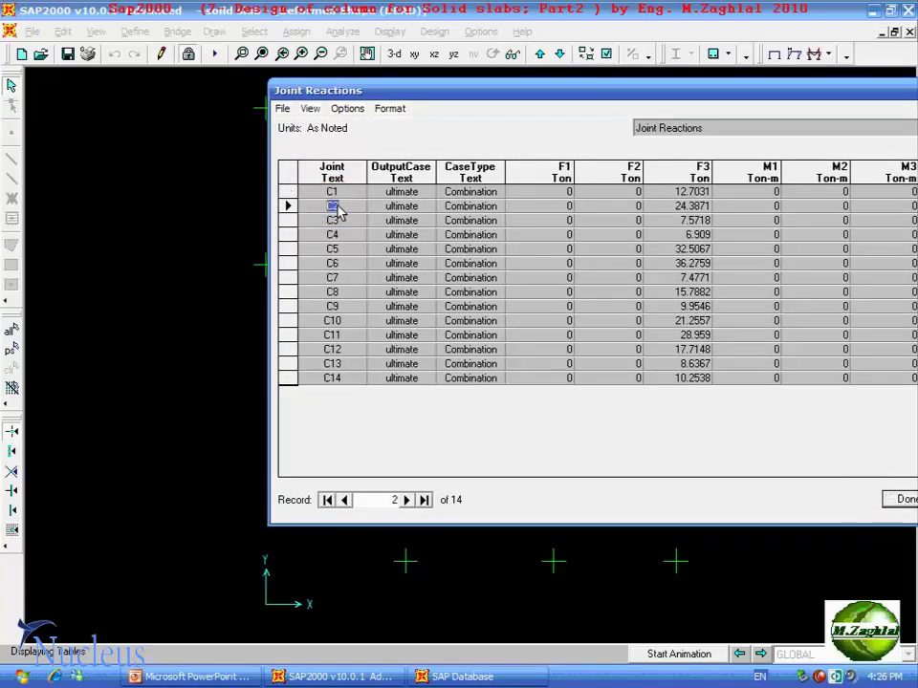
{"action": "left_click", "coordinate": [335, 380]}
{"action": "left_click_drag", "start_coordinate": [441, 97], "coordinate": [287, 97]}
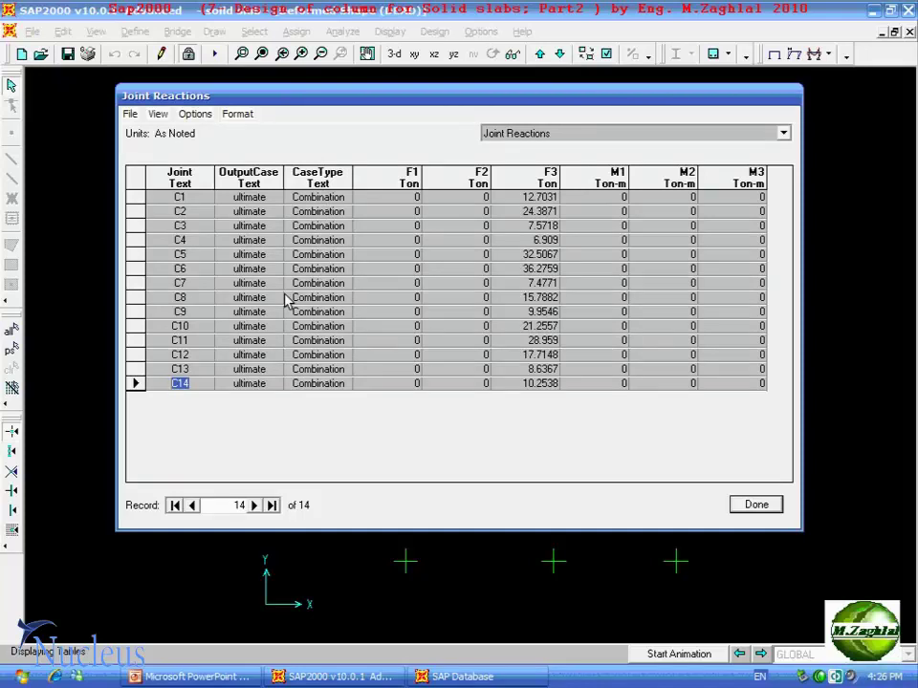
{"action": "left_click", "coordinate": [406, 181]}
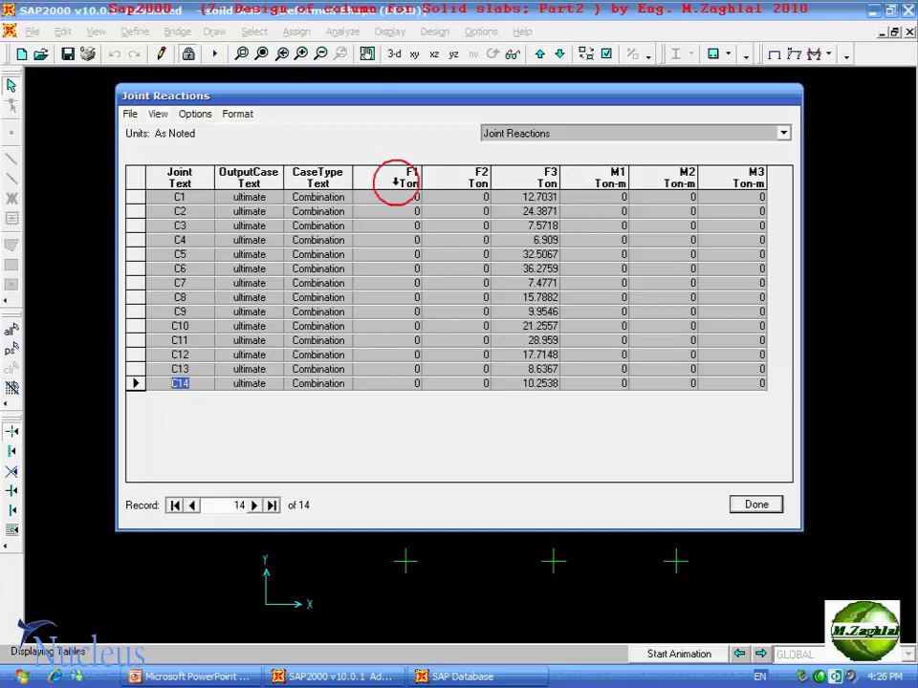
{"action": "left_click", "coordinate": [447, 180]}
{"action": "left_click", "coordinate": [407, 181]}
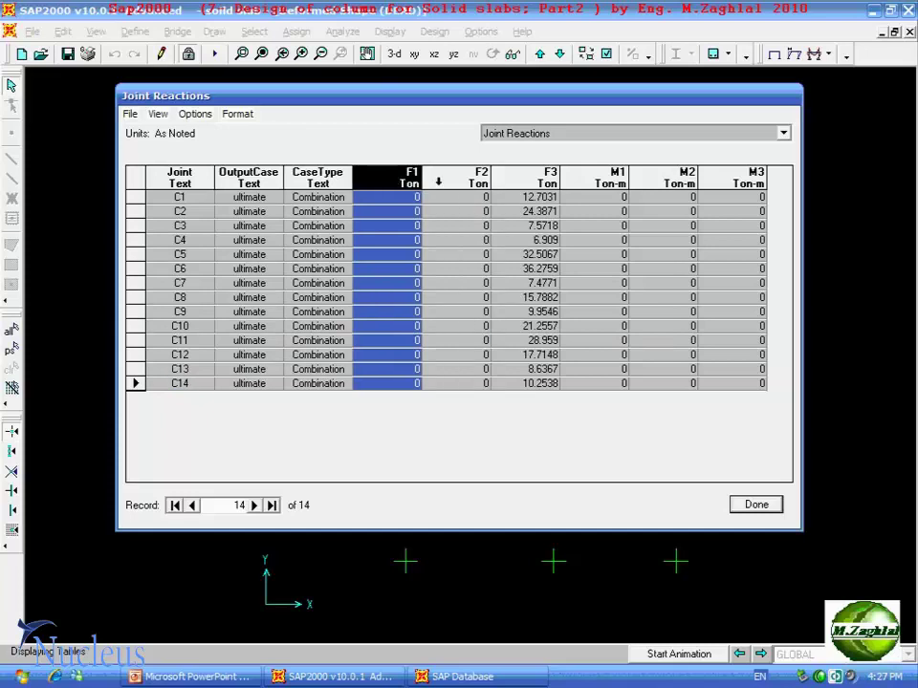
{"action": "left_click", "coordinate": [448, 180]}
{"action": "left_click", "coordinate": [413, 182]}
{"action": "left_click", "coordinate": [533, 175]}
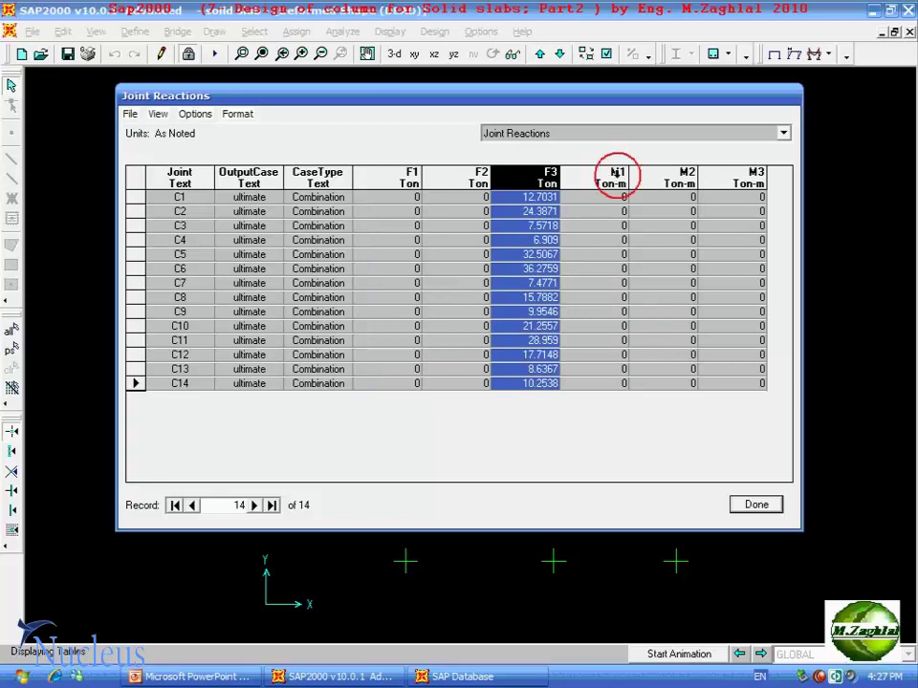
{"action": "left_click", "coordinate": [616, 175]}
{"action": "left_click", "coordinate": [689, 175]}
{"action": "left_click", "coordinate": [739, 175]}
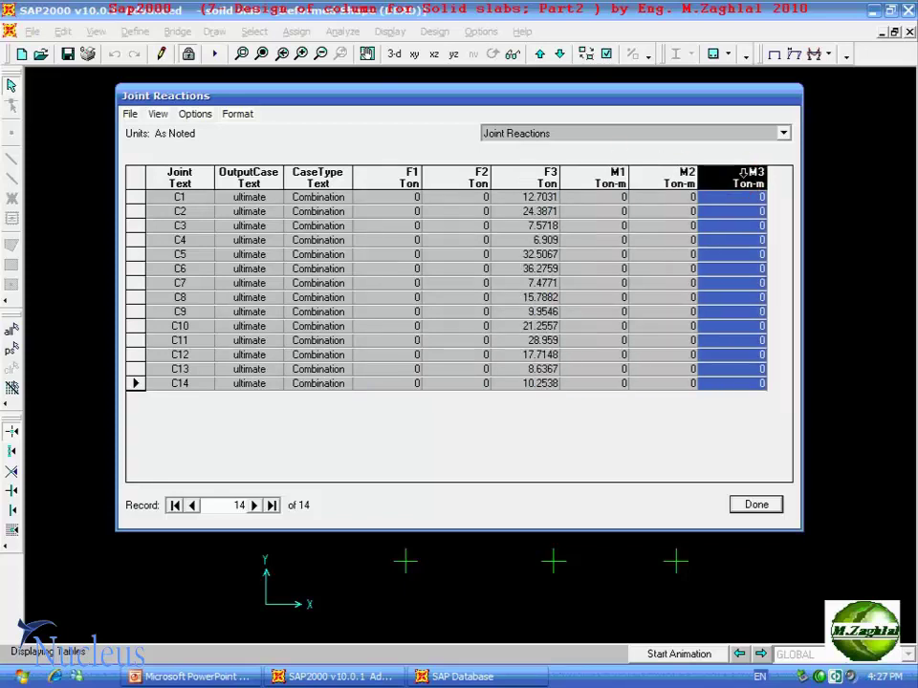
{"action": "left_click", "coordinate": [609, 176]}
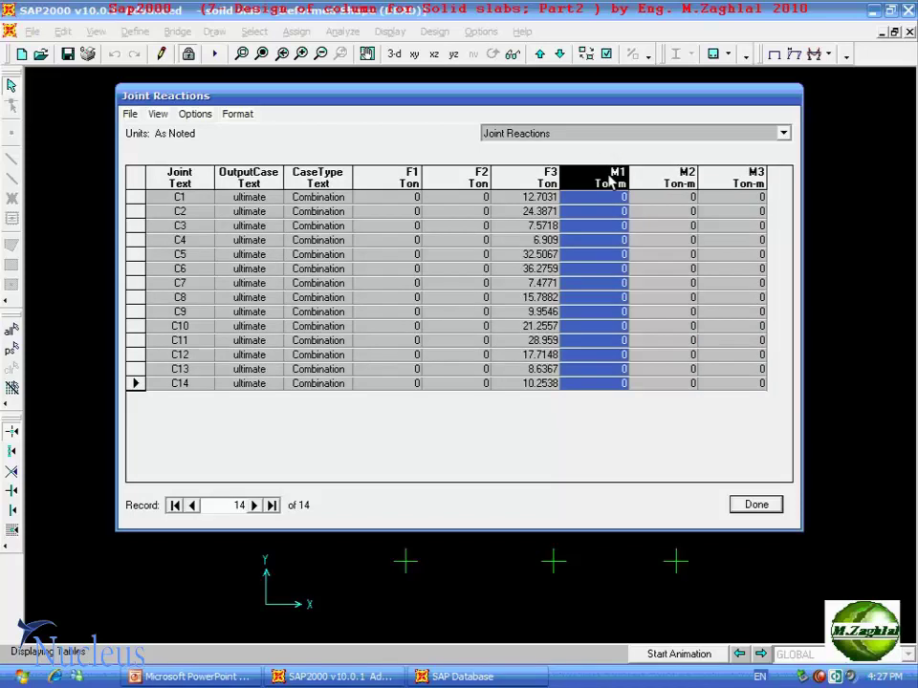
{"action": "left_click", "coordinate": [191, 172]}
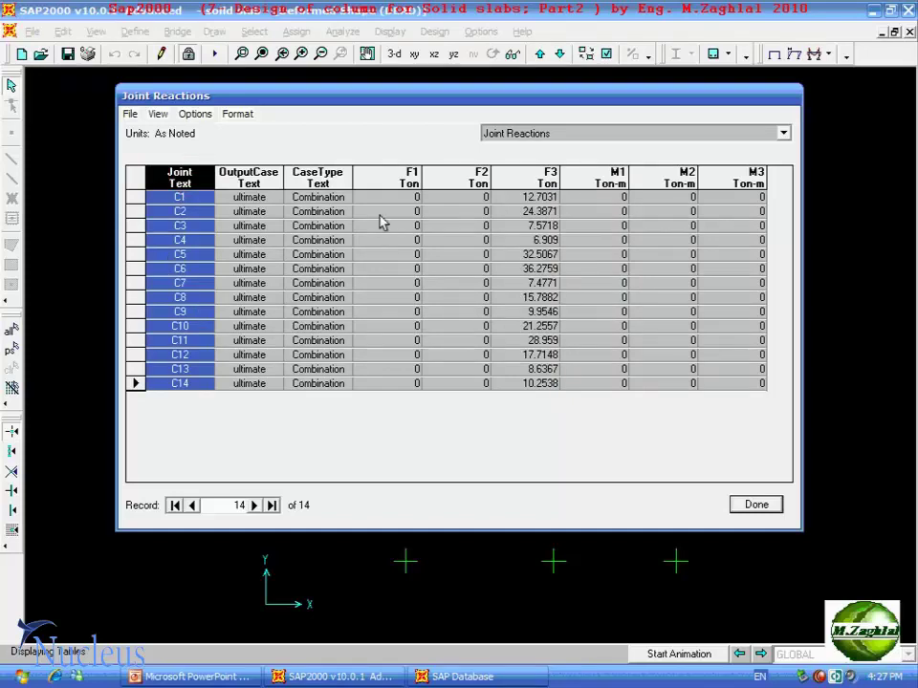
{"action": "left_click", "coordinate": [514, 178]}
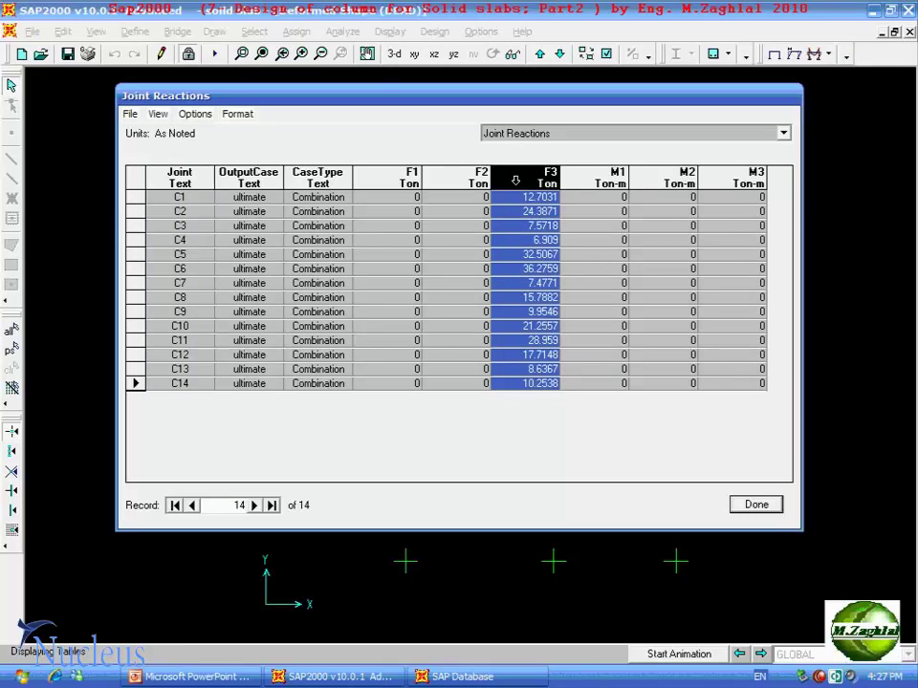
{"action": "left_click", "coordinate": [239, 114]}
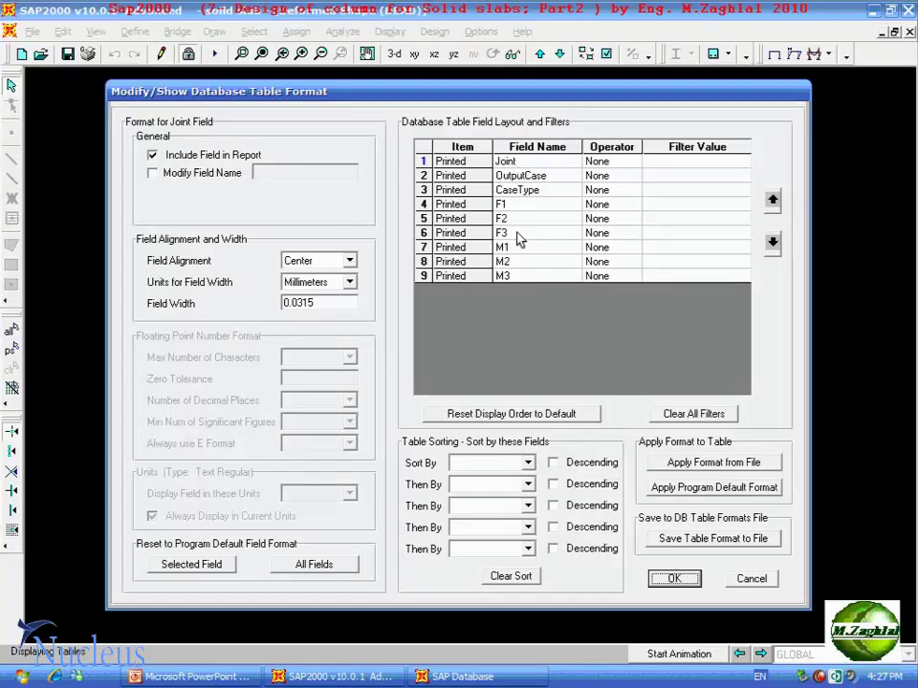
- Hide the OutputCase, CaseType, F1, F2, M1, M2 and M3 fields, leaving Joint and F3
{"action": "left_click", "coordinate": [516, 178]}
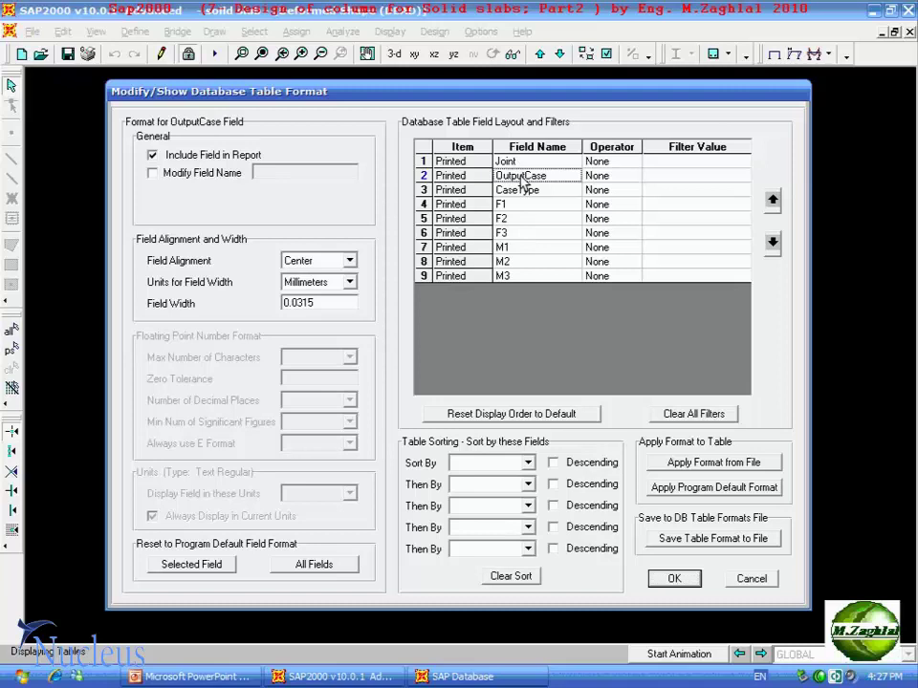
{"action": "double_click", "coordinate": [468, 177]}
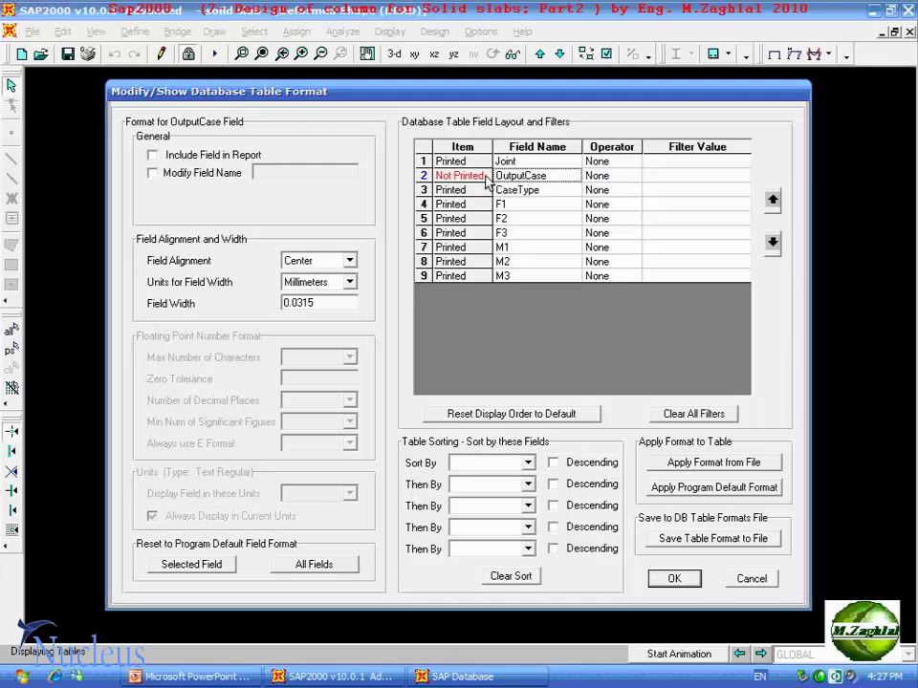
{"action": "double_click", "coordinate": [541, 191]}
{"action": "double_click", "coordinate": [535, 205]}
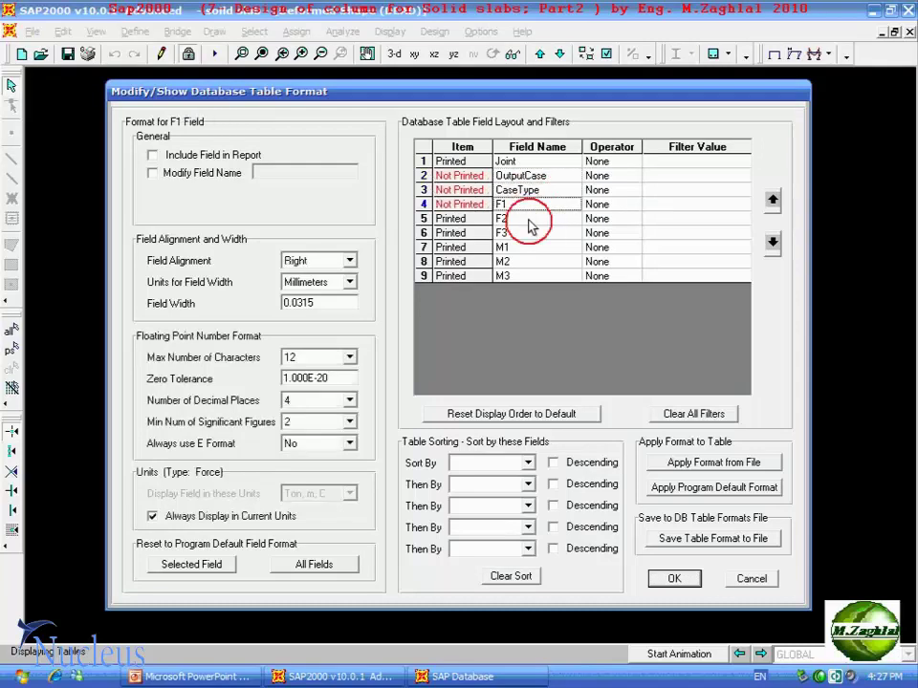
{"action": "double_click", "coordinate": [528, 219]}
{"action": "double_click", "coordinate": [529, 249]}
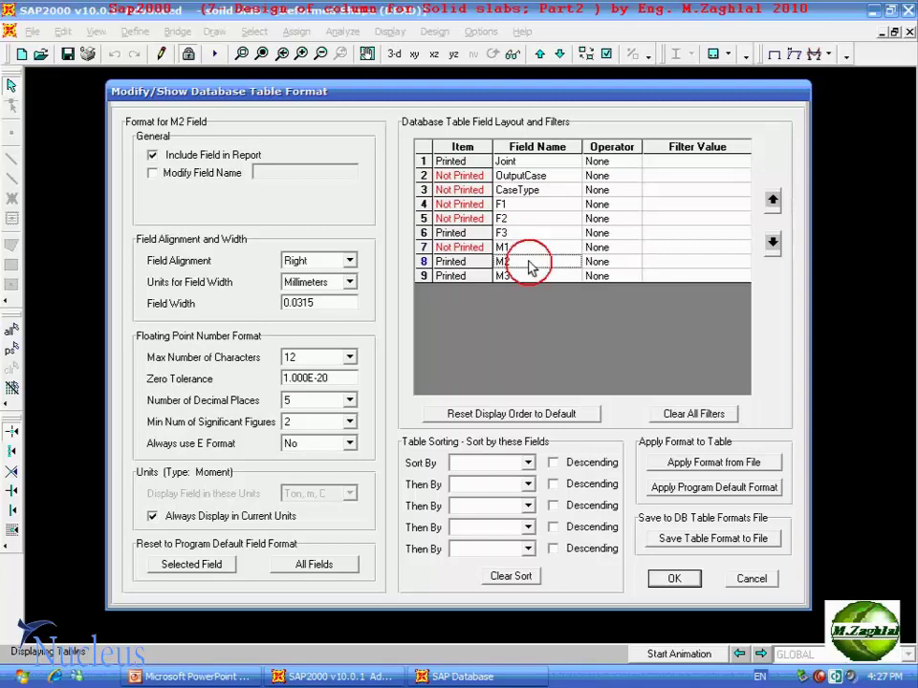
{"action": "double_click", "coordinate": [529, 263]}
{"action": "double_click", "coordinate": [528, 277]}
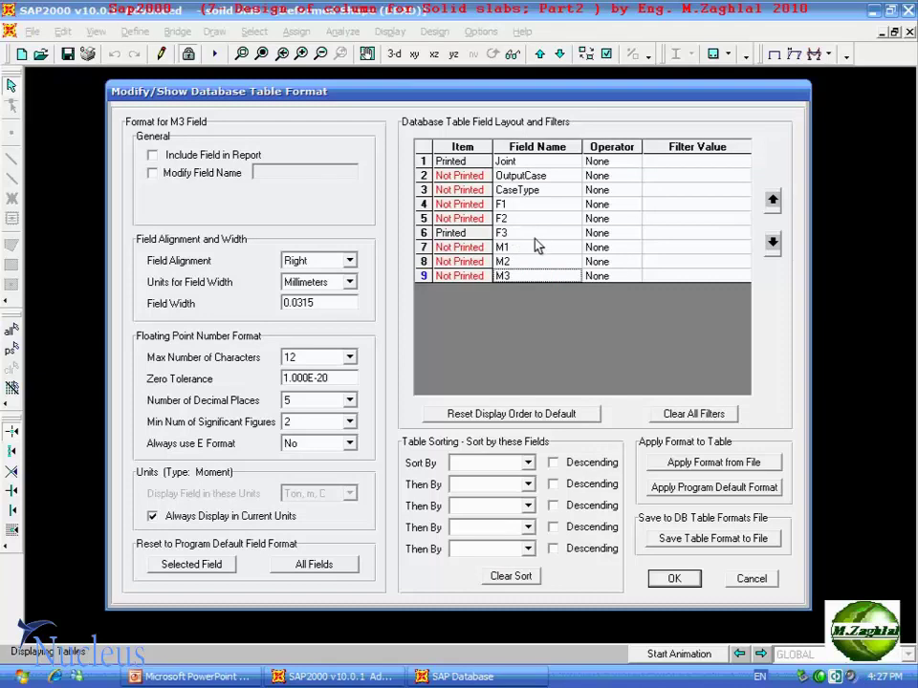
{"action": "left_click", "coordinate": [674, 578]}
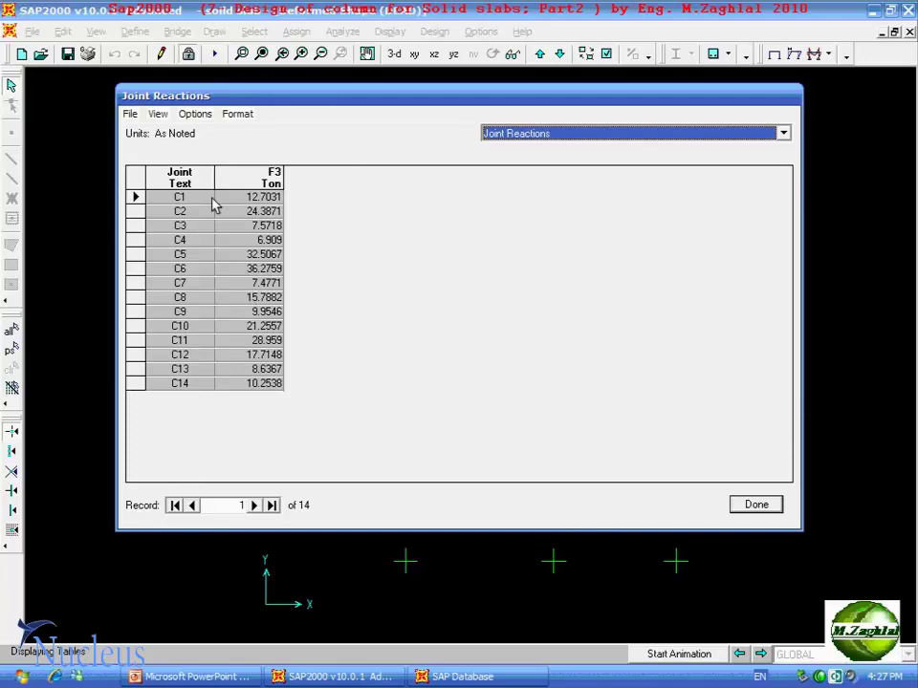
- Export the current Joint Reactions table to Excel
{"action": "left_click", "coordinate": [131, 116]}
{"action": "mouse_move", "coordinate": [153, 132]}
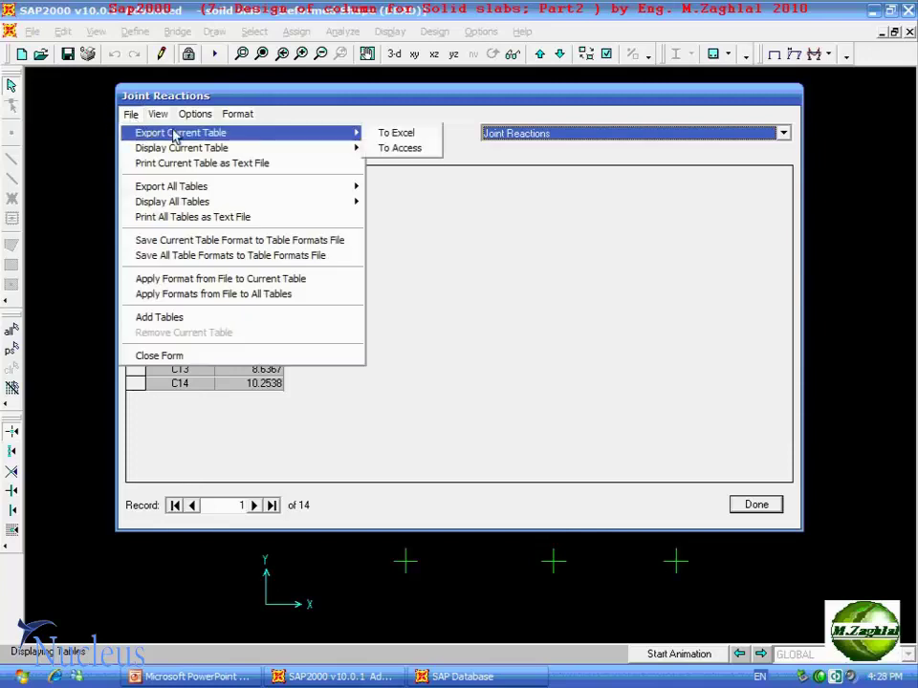
{"action": "left_click", "coordinate": [392, 133]}
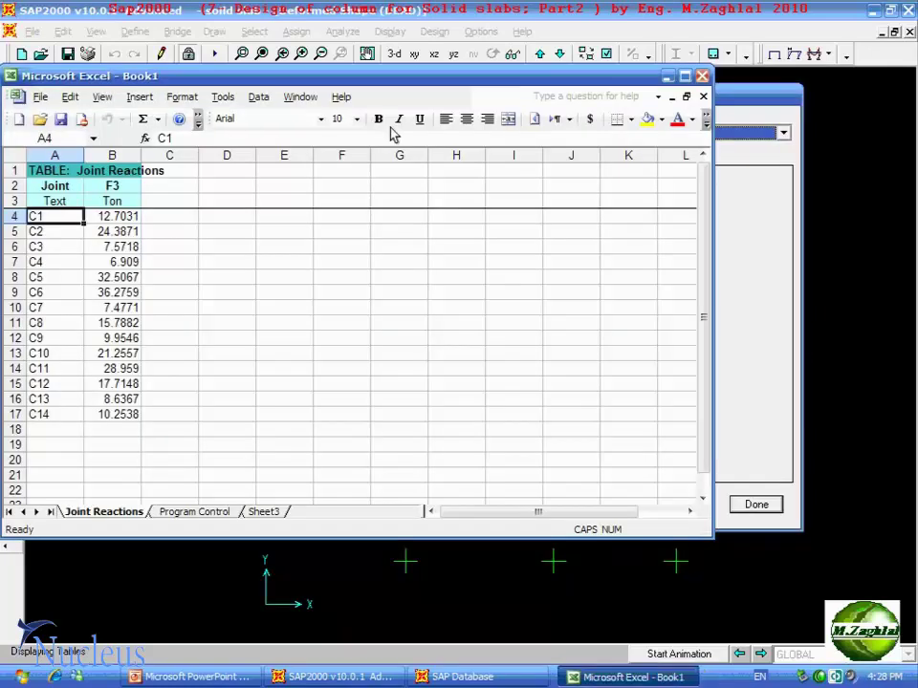
- Reposition the new Excel workbook window and maximise it to fill the screen
{"action": "left_click", "coordinate": [358, 77]}
{"action": "left_click_drag", "start_coordinate": [358, 76], "coordinate": [489, 96]}
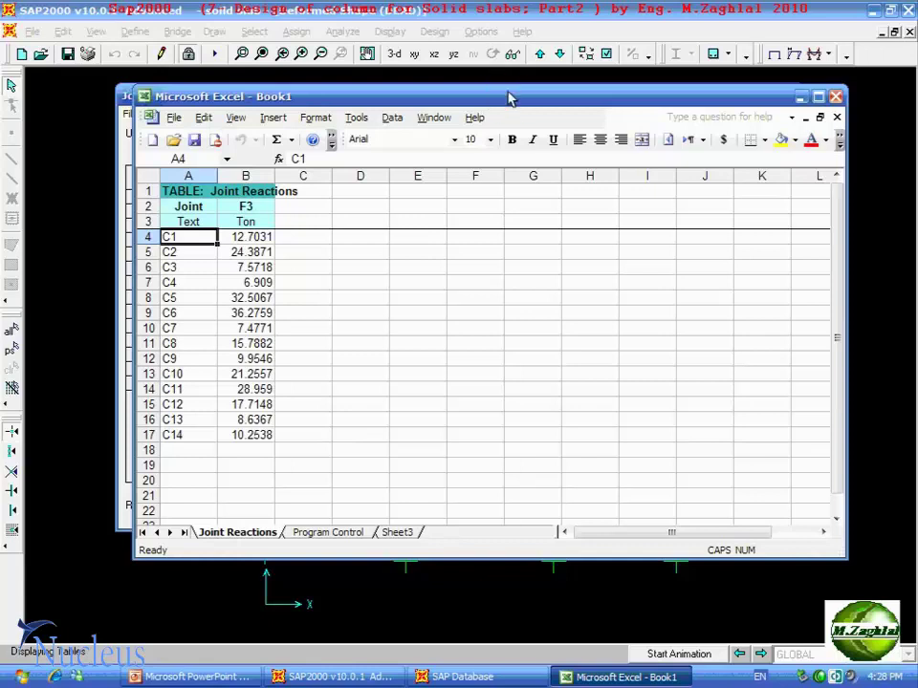
{"action": "left_click_drag", "start_coordinate": [511, 103], "coordinate": [501, 93]}
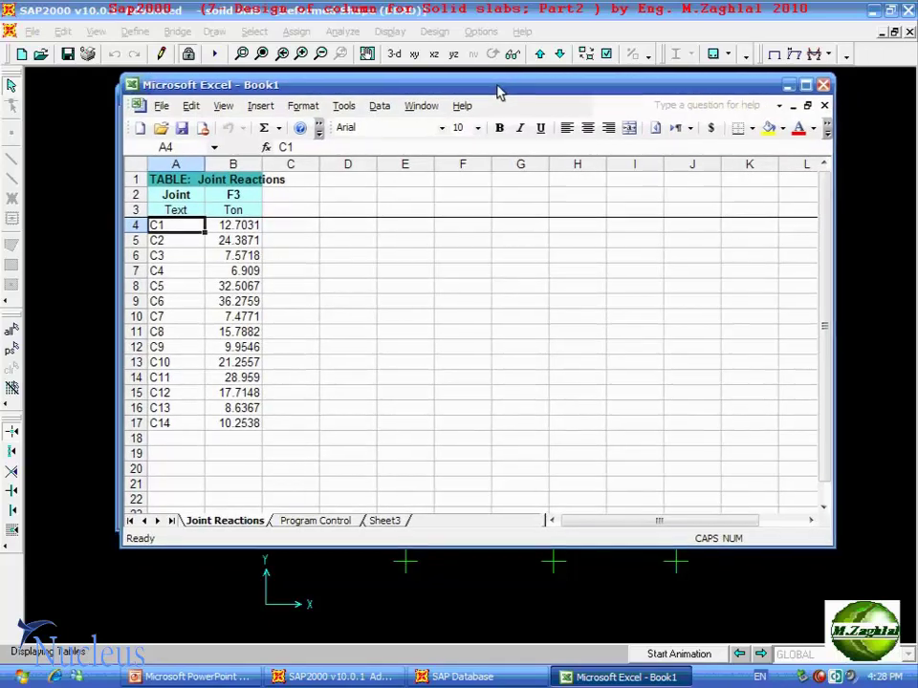
{"action": "double_click", "coordinate": [499, 88]}
{"action": "left_click", "coordinate": [295, 167]}
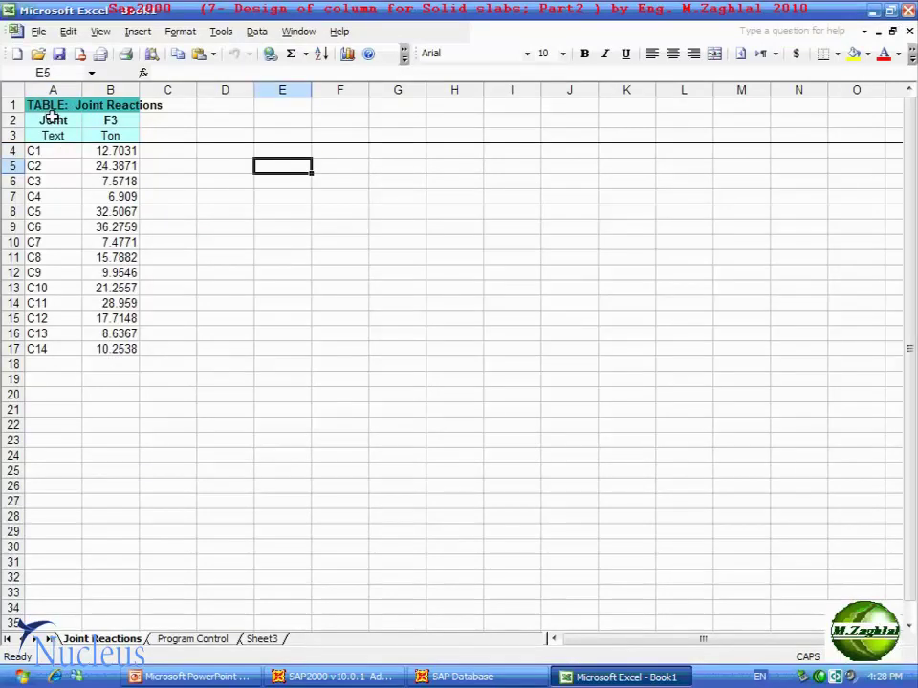
{"action": "left_click", "coordinate": [51, 119]}
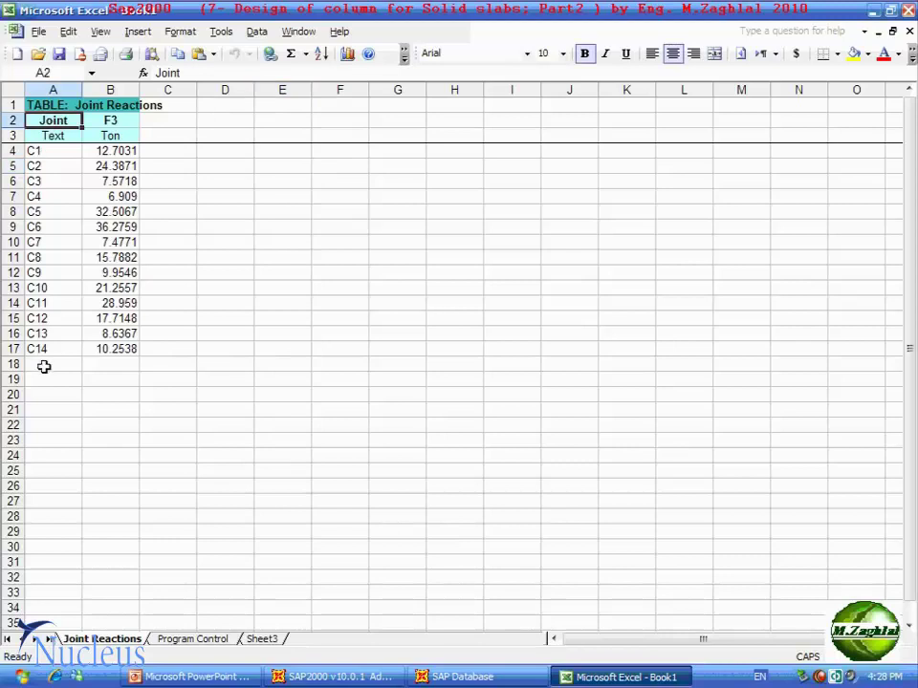
{"action": "left_click", "coordinate": [110, 119]}
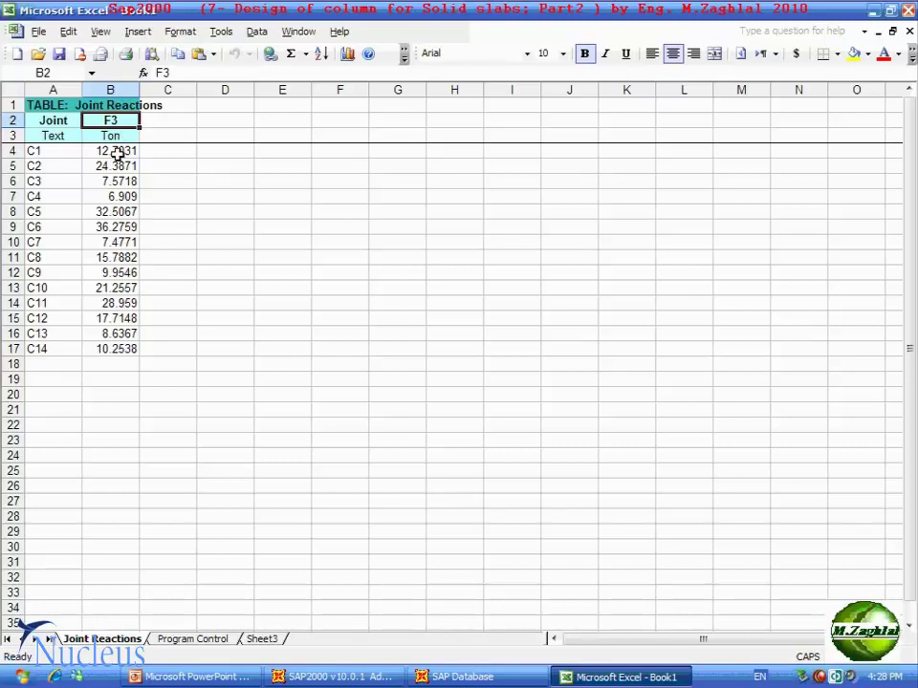
{"action": "left_click_drag", "start_coordinate": [115, 151], "coordinate": [117, 348]}
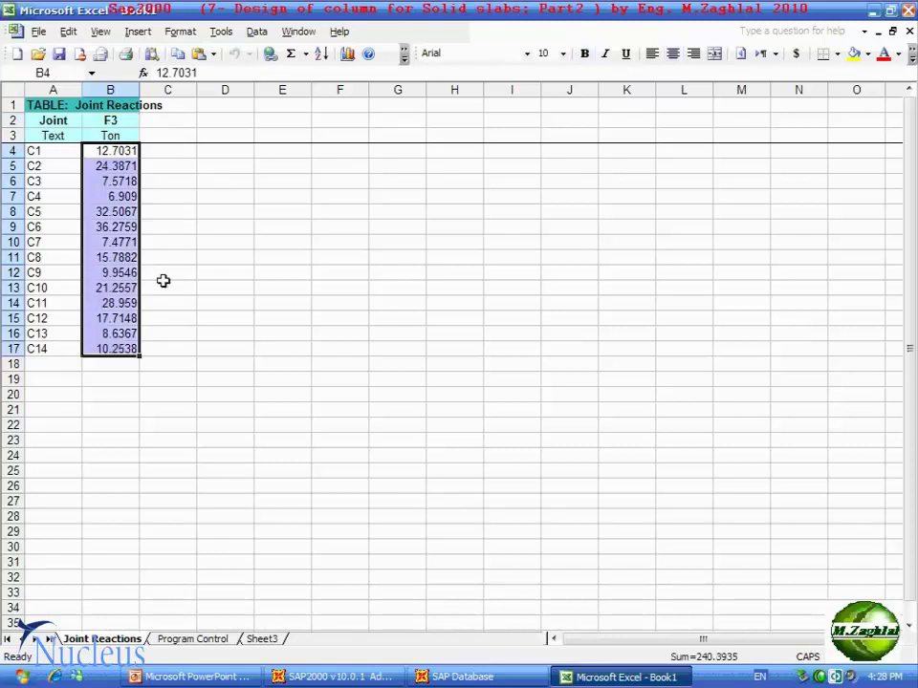
{"action": "left_click", "coordinate": [226, 241]}
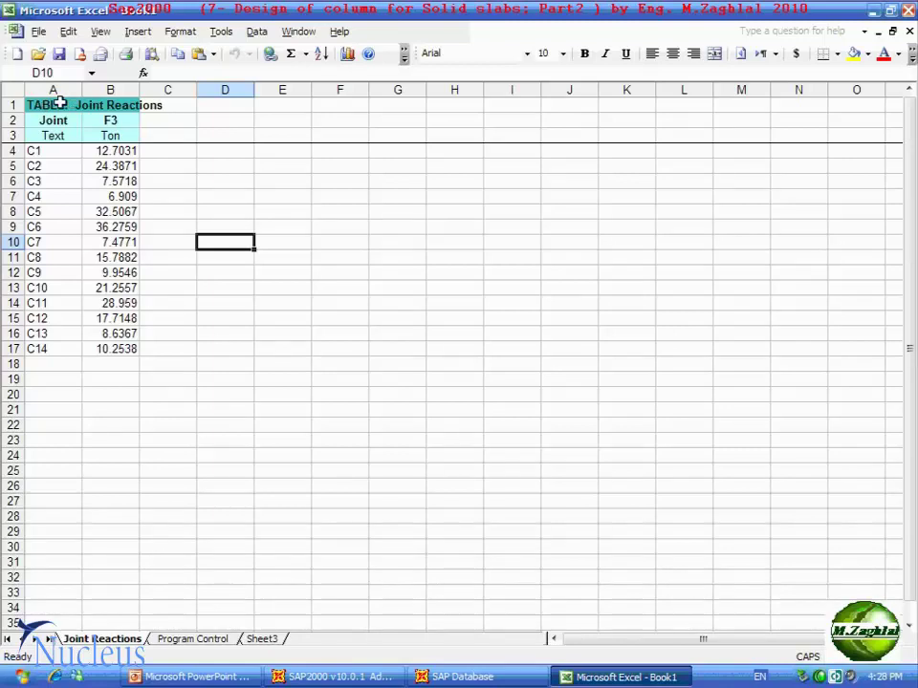
{"action": "left_click", "coordinate": [48, 103]}
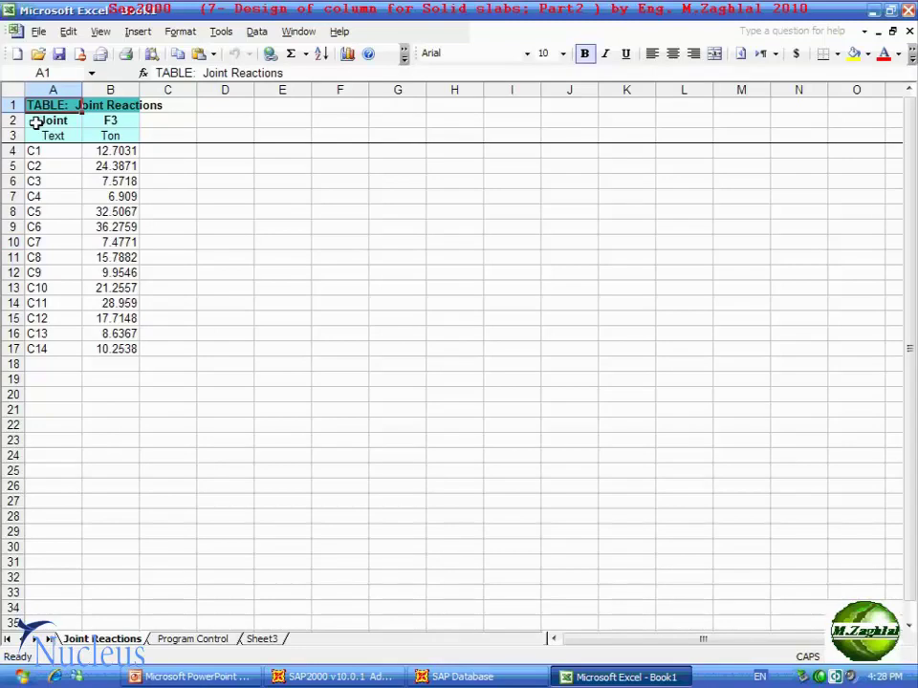
- Retitle cell A1 'DESIGN OF COLUMNS' and select row 1 from A1 to O1
{"action": "type", "text": "dE"}
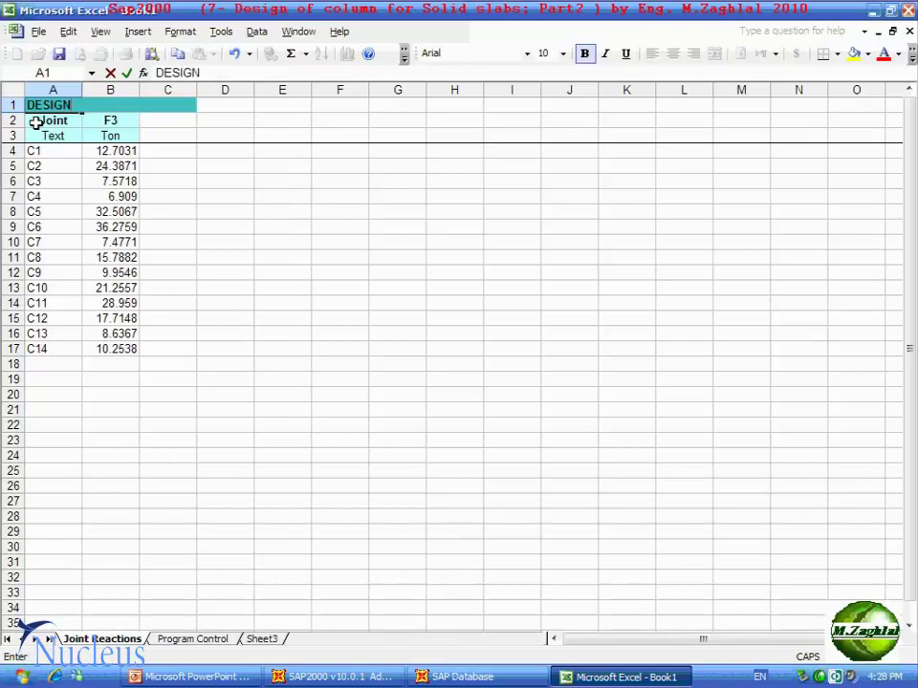
{"action": "type", "text": " OF COLUMN"}
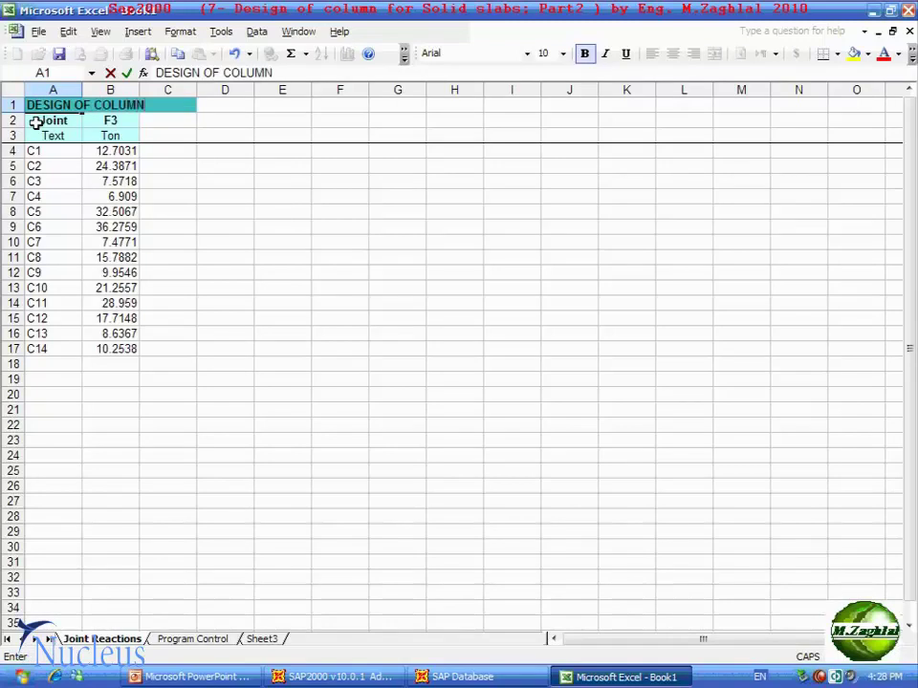
{"action": "type", "text": "S"}
{"action": "left_click", "coordinate": [281, 149]}
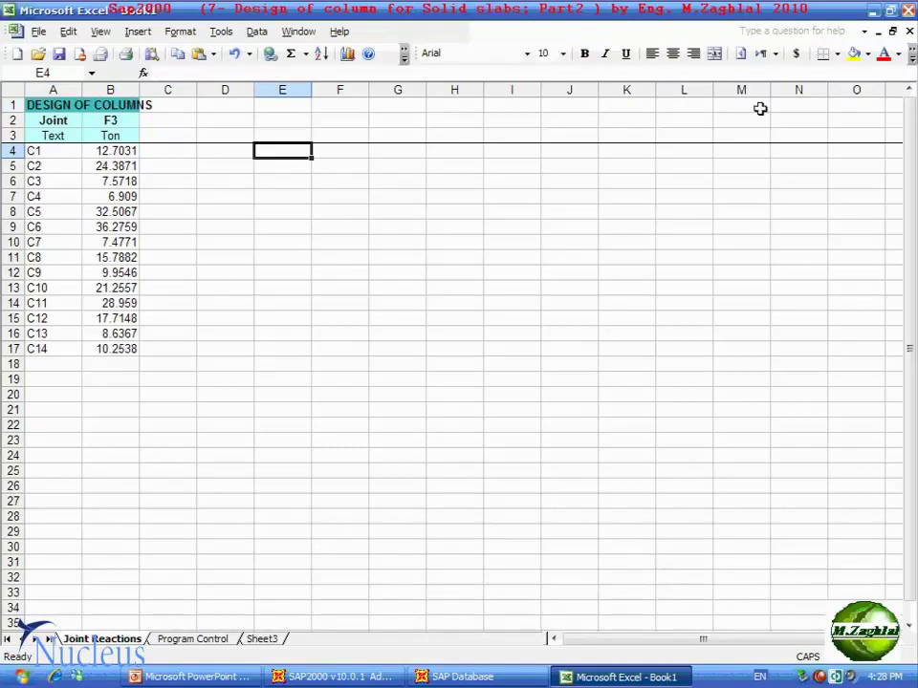
{"action": "left_click_drag", "start_coordinate": [841, 104], "coordinate": [56, 104]}
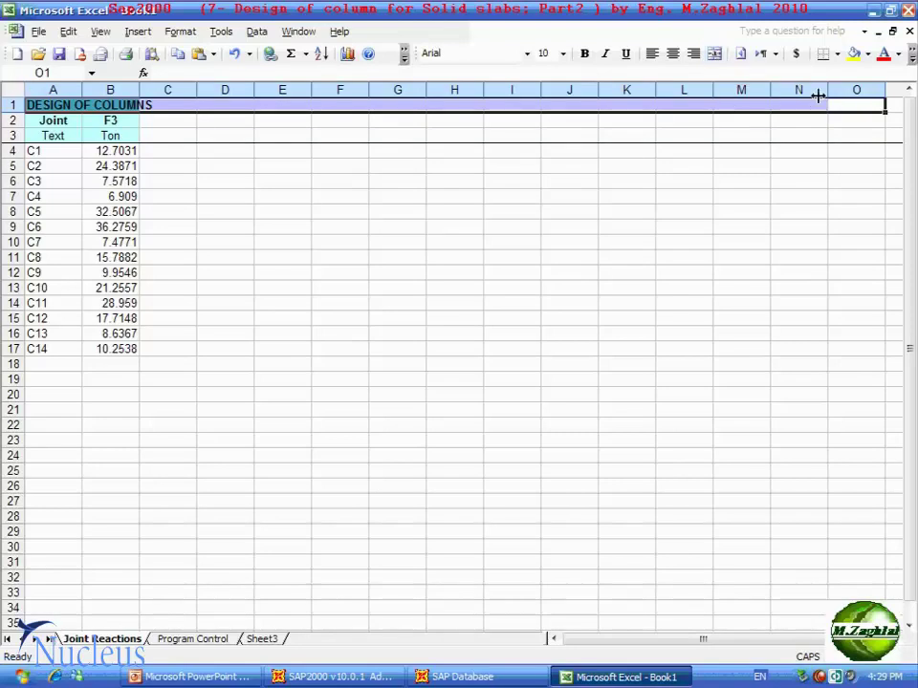
- Merge and centre the title across A1:O1
{"action": "left_click", "coordinate": [713, 57]}
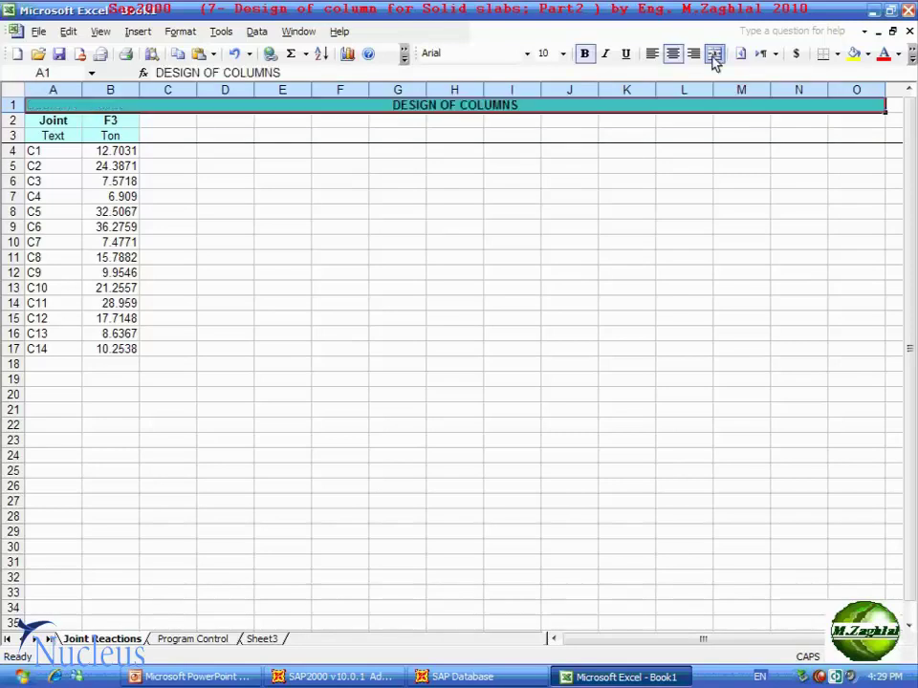
{"action": "left_click", "coordinate": [448, 168]}
{"action": "left_click", "coordinate": [446, 106]}
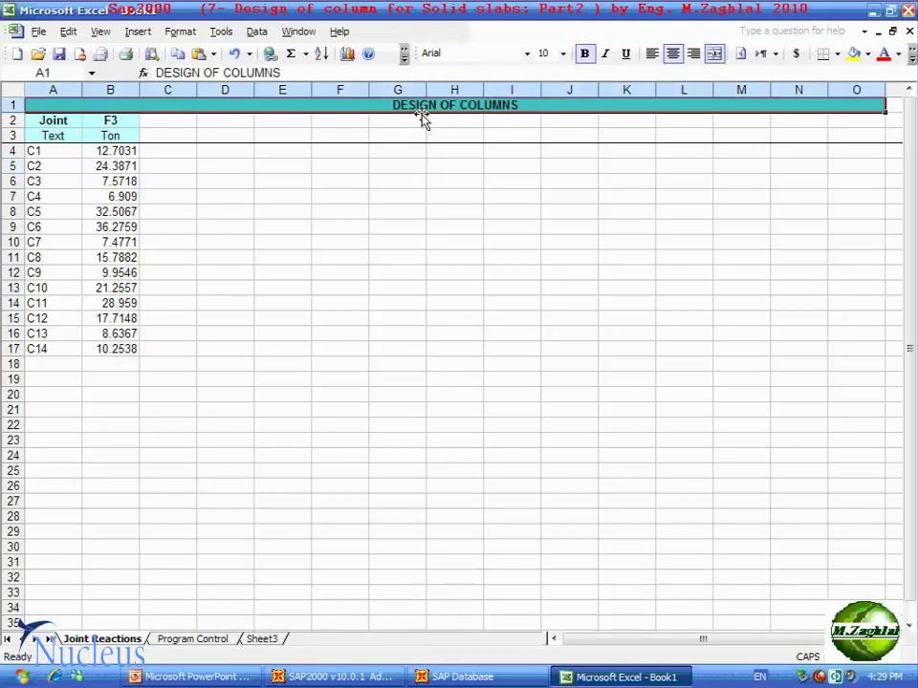
- Enlarge the title font to 24 point
{"action": "left_click", "coordinate": [562, 54]}
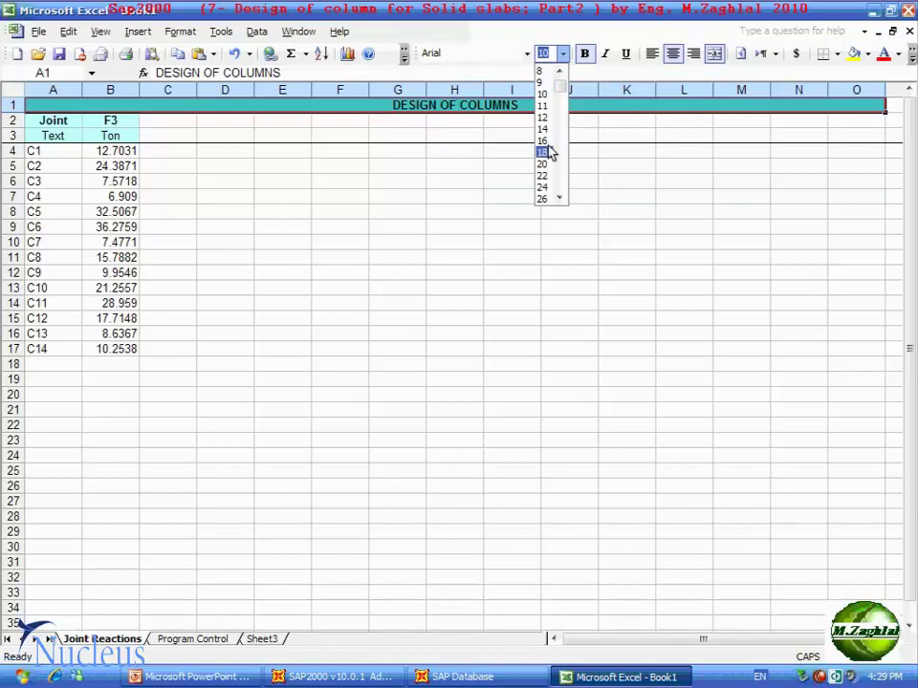
{"action": "left_click", "coordinate": [545, 151]}
{"action": "left_click", "coordinate": [562, 54]}
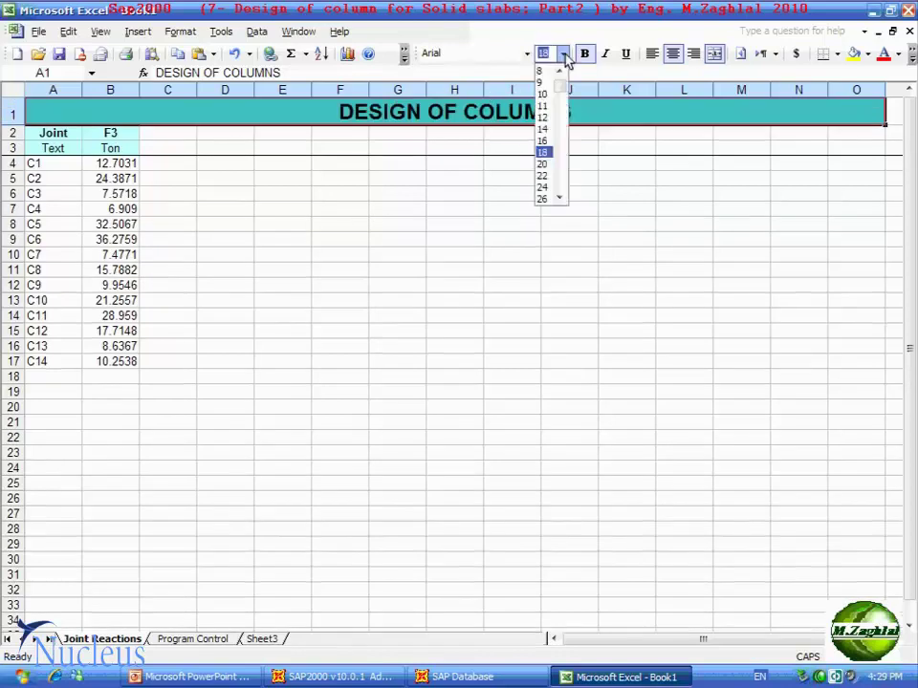
{"action": "left_click", "coordinate": [544, 188]}
{"action": "left_click", "coordinate": [459, 199]}
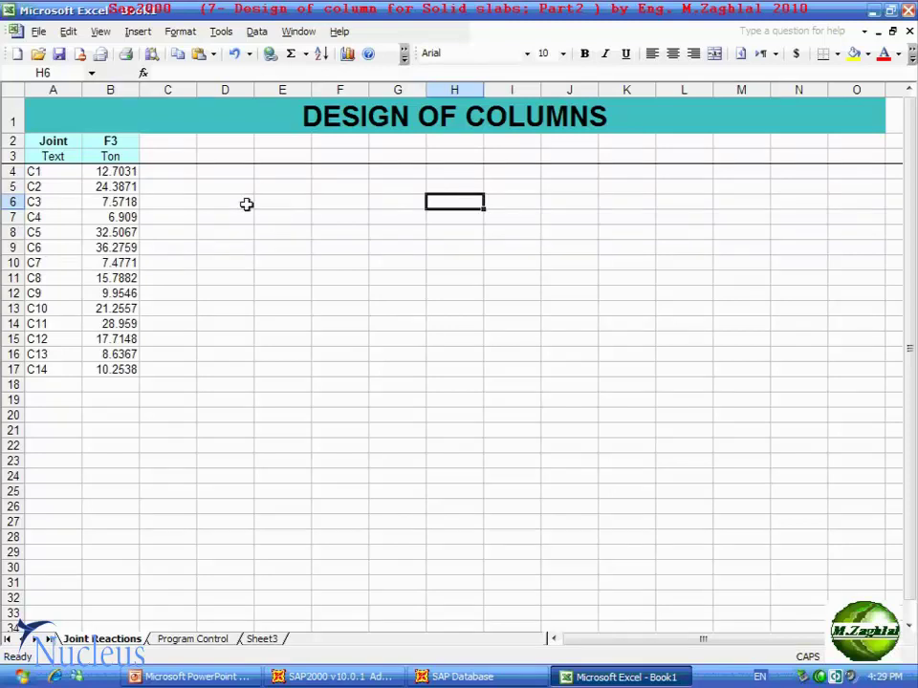
- Rename the Joint and Text header cells to COL and NAME
{"action": "left_click", "coordinate": [54, 143]}
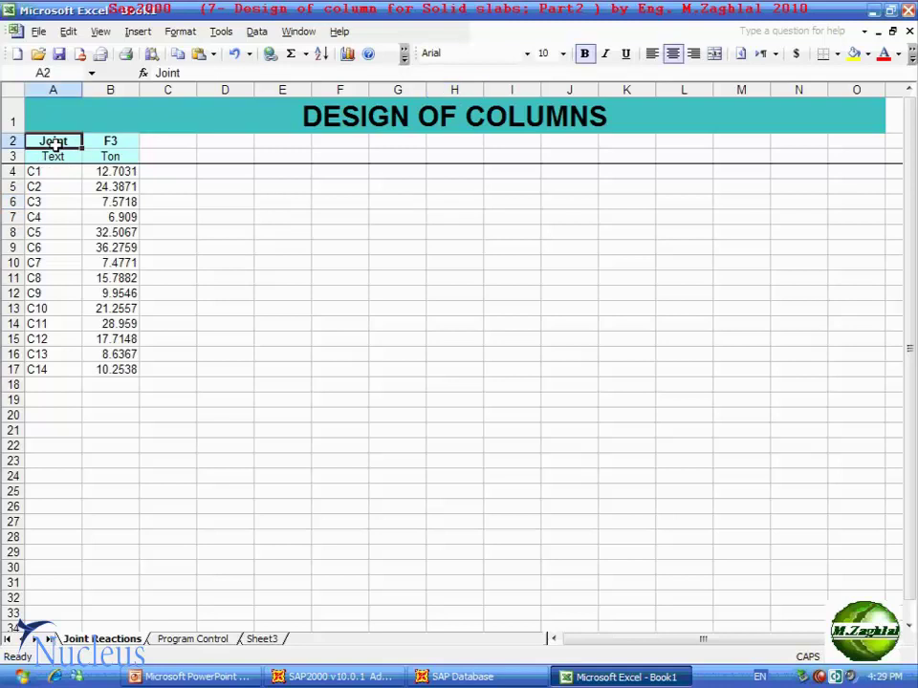
{"action": "type", "text": "COL"}
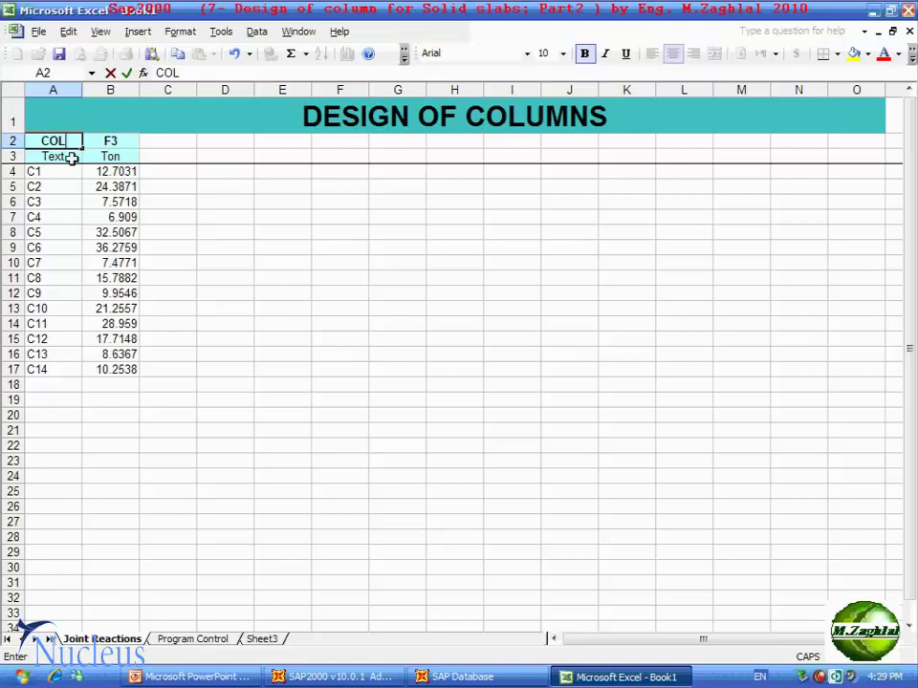
{"action": "left_click", "coordinate": [72, 156]}
{"action": "type", "text": "N"}
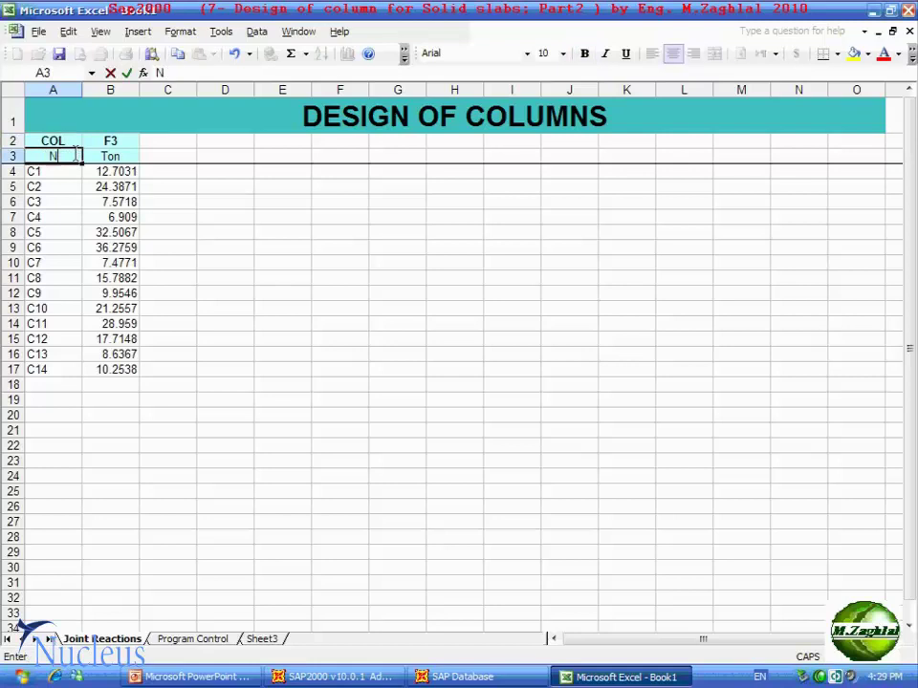
{"action": "type", "text": "AME"}
{"action": "left_click", "coordinate": [199, 175]}
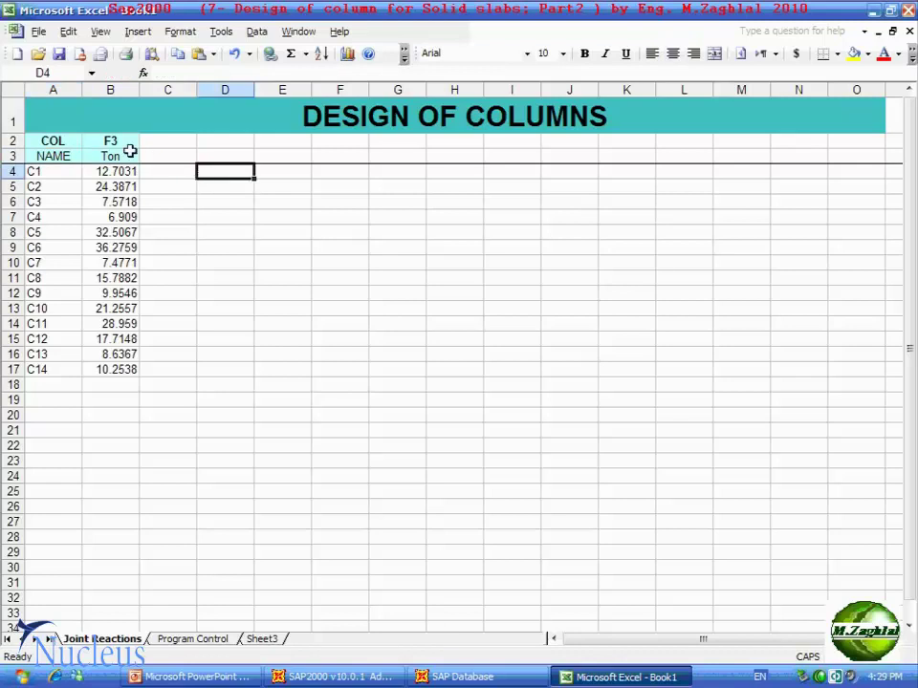
- Head column B 'RU/FLOOR' and widen column B to fit it
{"action": "left_click", "coordinate": [124, 141]}
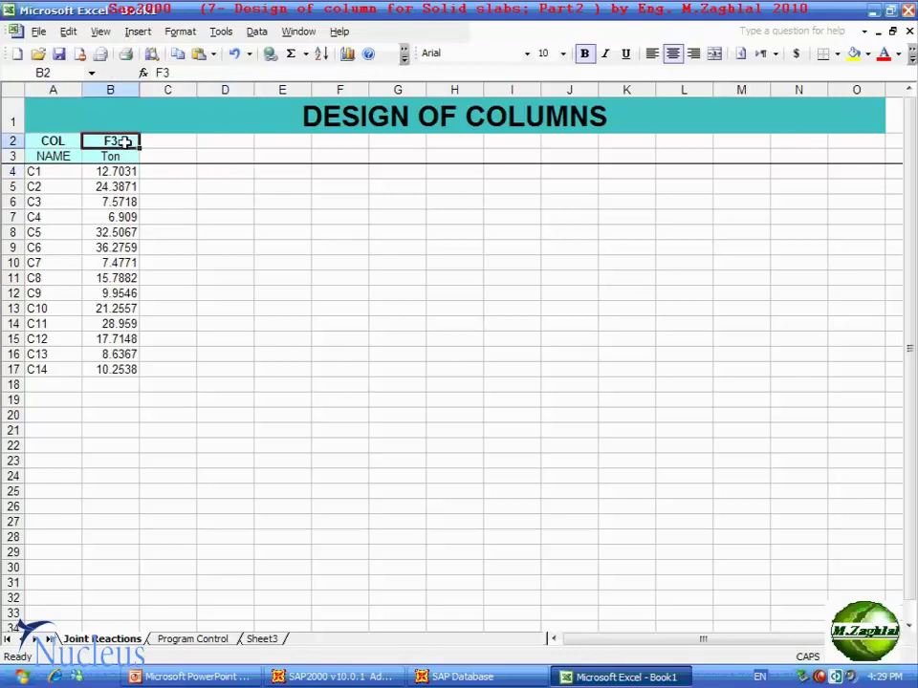
{"action": "type", "text": "r"}
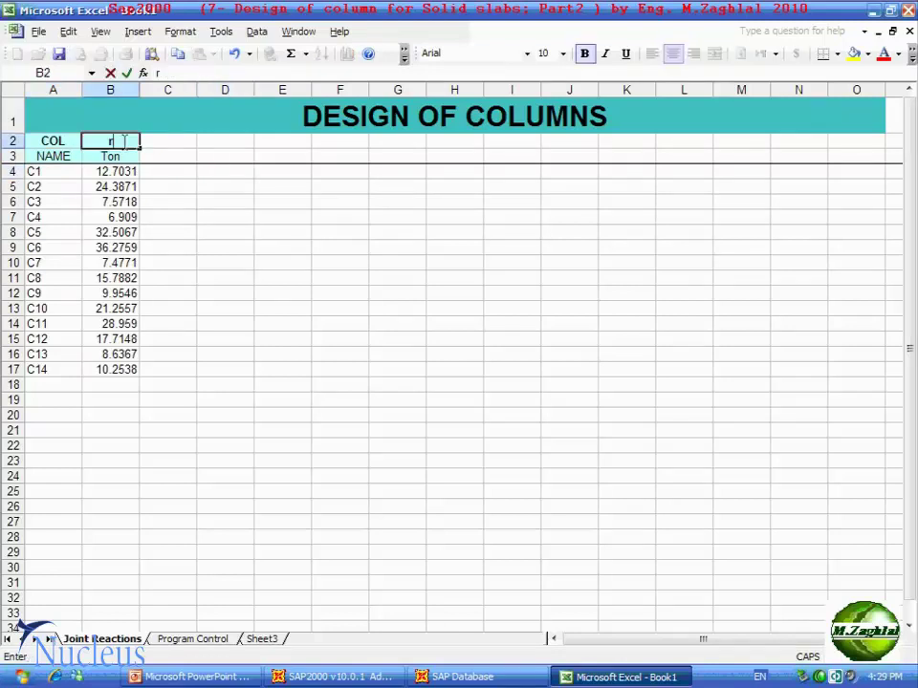
{"action": "key", "text": "BackSpace"}
{"action": "type", "text": "RU"}
{"action": "type", "text": "/"}
{"action": "type", "text": "FLOO"}
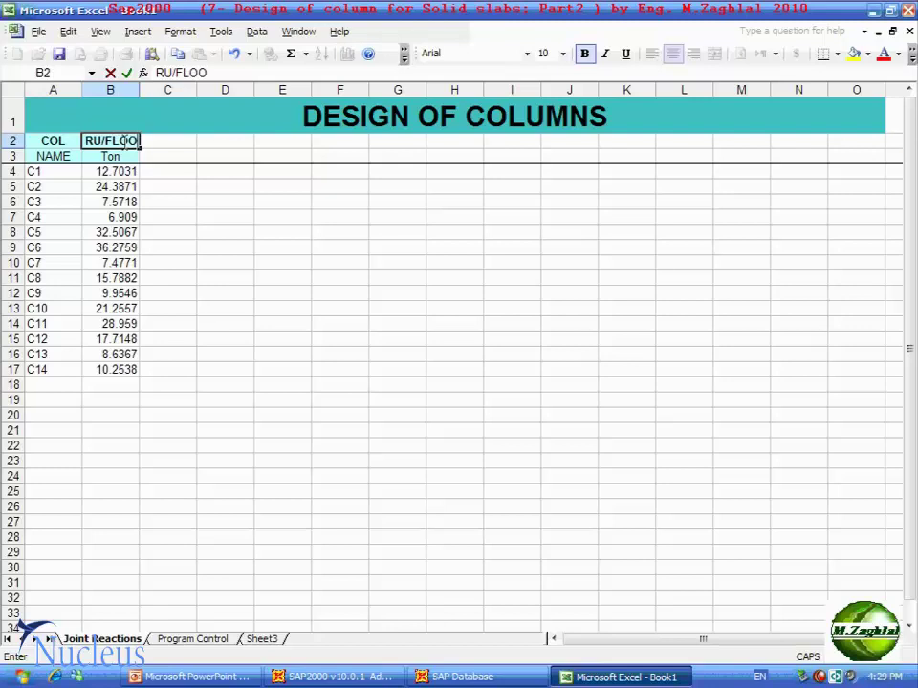
{"action": "type", "text": "R"}
{"action": "left_click", "coordinate": [180, 171]}
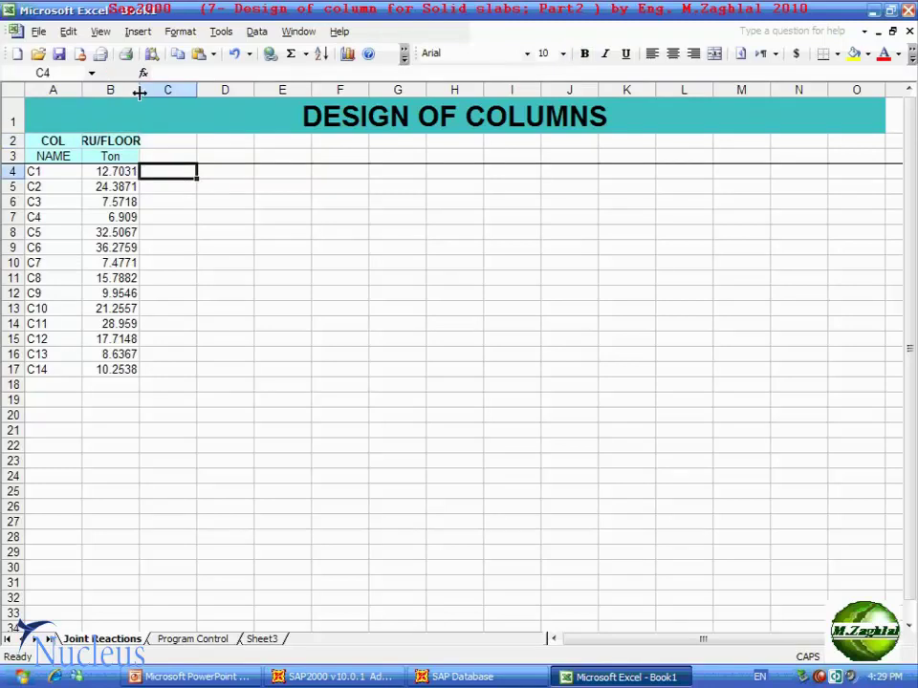
{"action": "left_click_drag", "start_coordinate": [139, 92], "coordinate": [157, 92]}
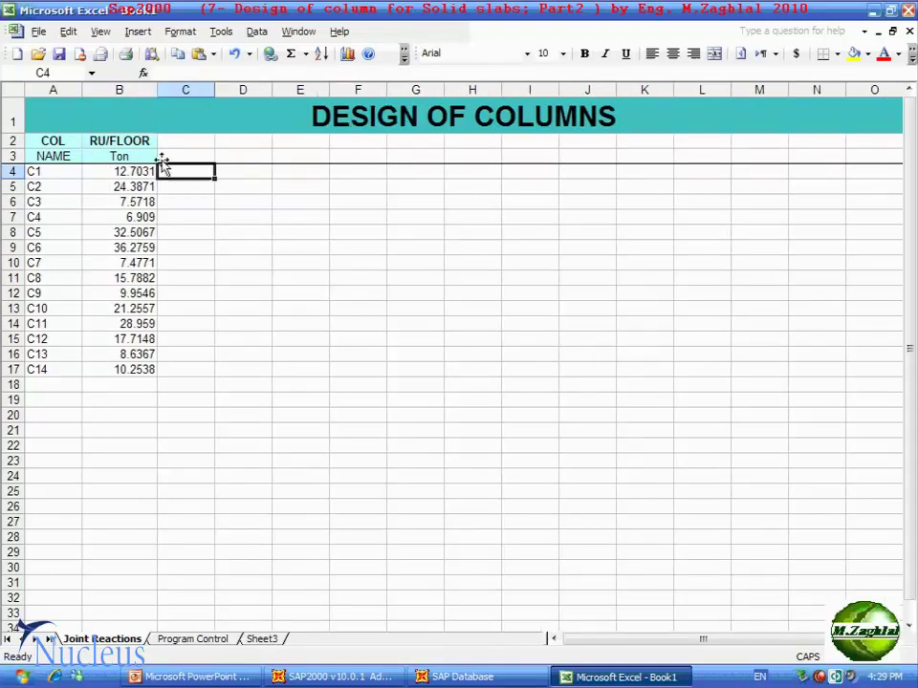
{"action": "left_click", "coordinate": [137, 156]}
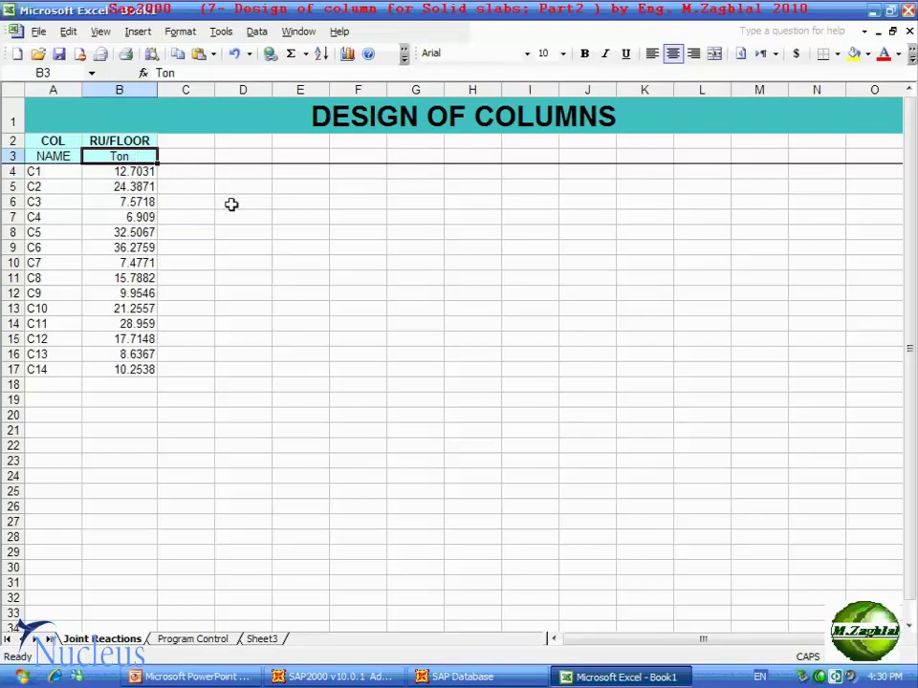
{"action": "left_click", "coordinate": [195, 141]}
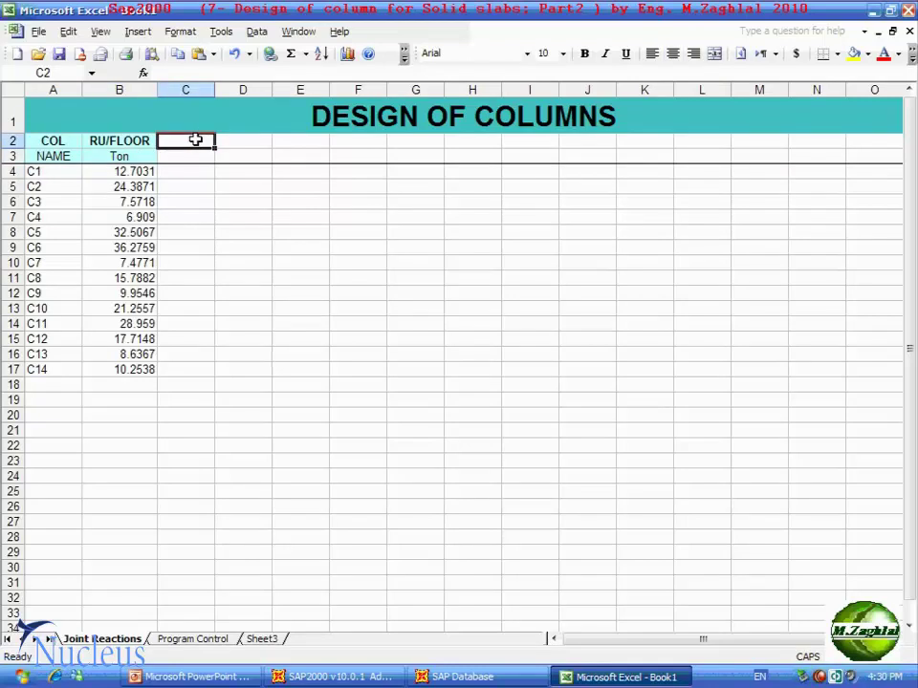
- Head column C 'PU TOTAL' with the unit Ton in C3
{"action": "type", "text": "P"}
{"action": "key", "text": "BackSpace"}
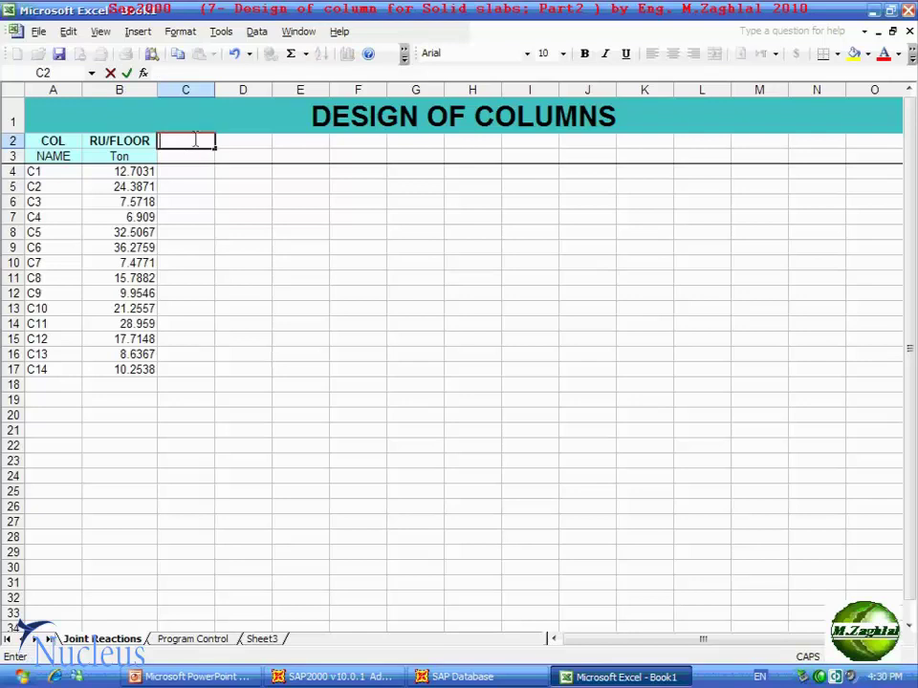
{"action": "type", "text": "PU"}
{"action": "type", "text": " TOTAL"}
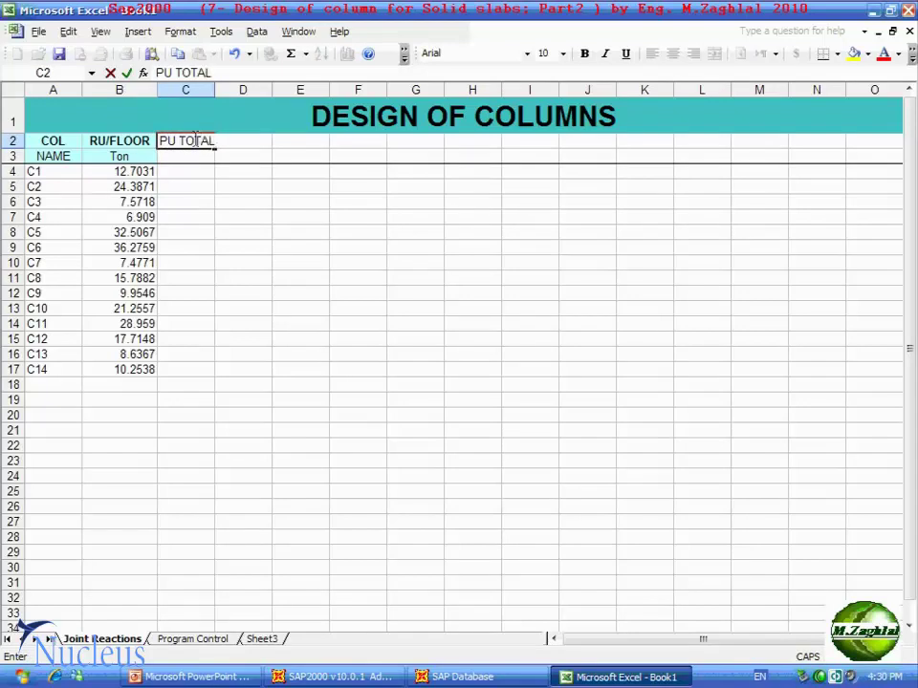
{"action": "left_click", "coordinate": [243, 188]}
{"action": "left_click", "coordinate": [189, 155]}
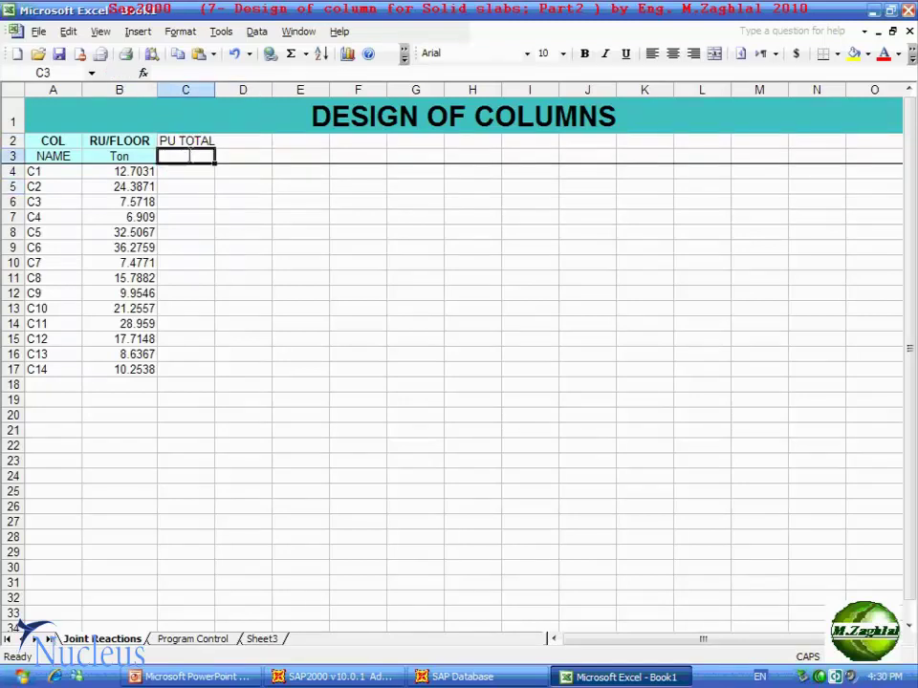
{"action": "type", "text": "Ton"}
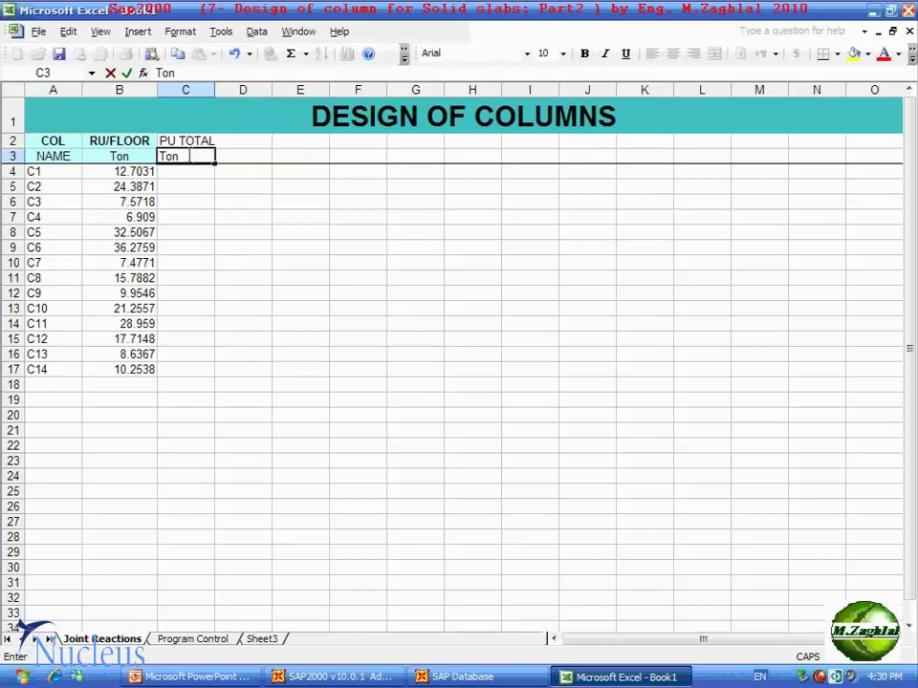
{"action": "left_click", "coordinate": [249, 199]}
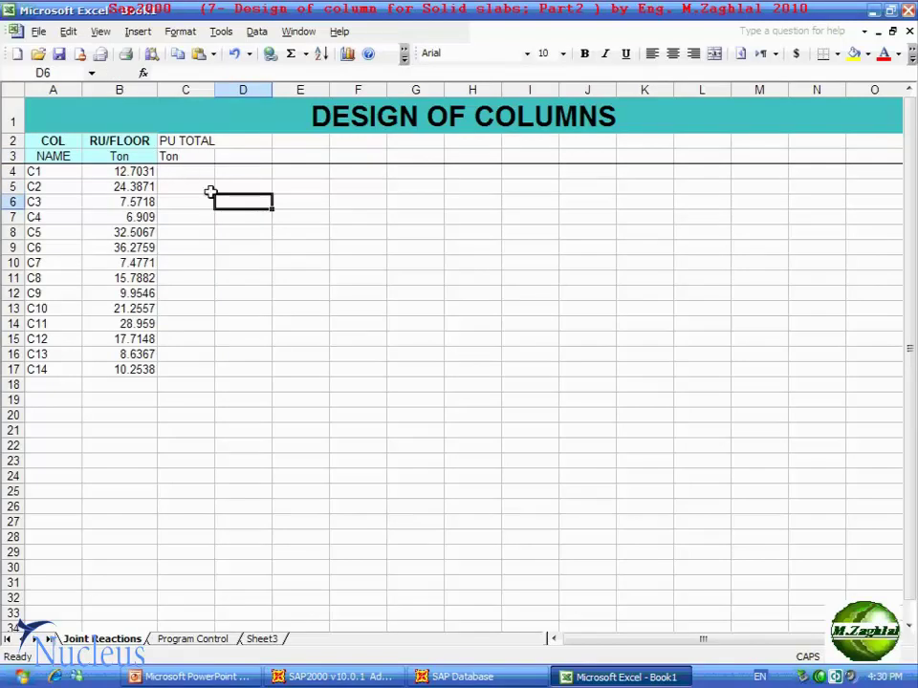
- Check the C1 load value, then bring the PowerPoint presentation to the front
{"action": "left_click", "coordinate": [187, 172]}
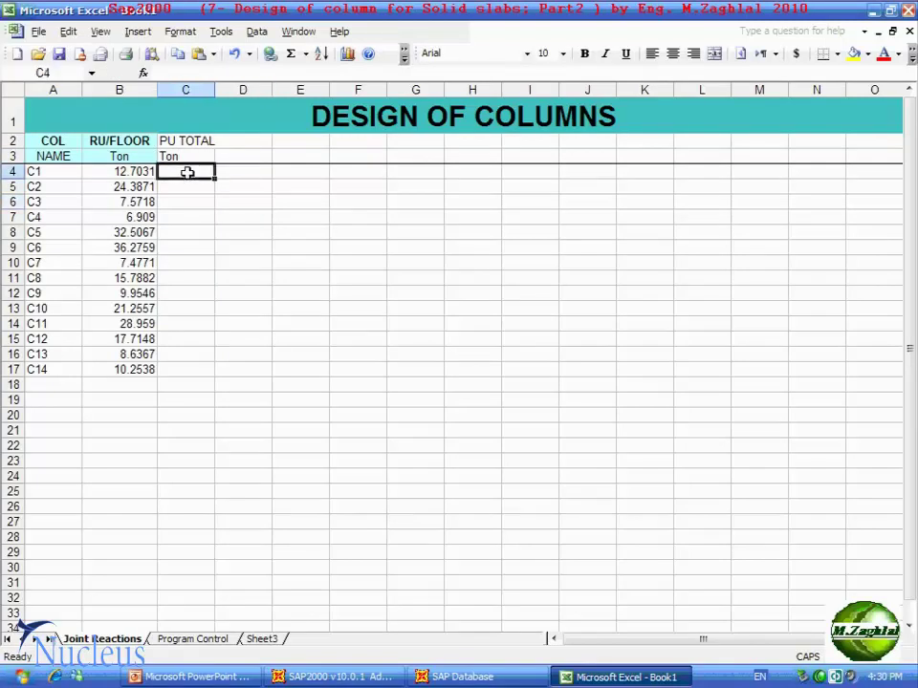
{"action": "left_click", "coordinate": [133, 171]}
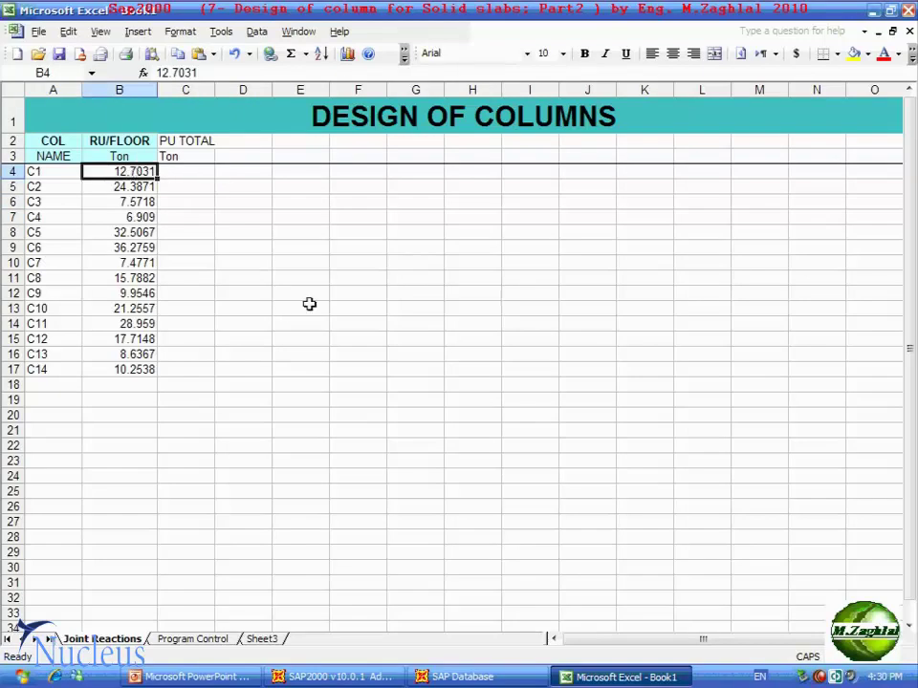
{"action": "left_click", "coordinate": [196, 676]}
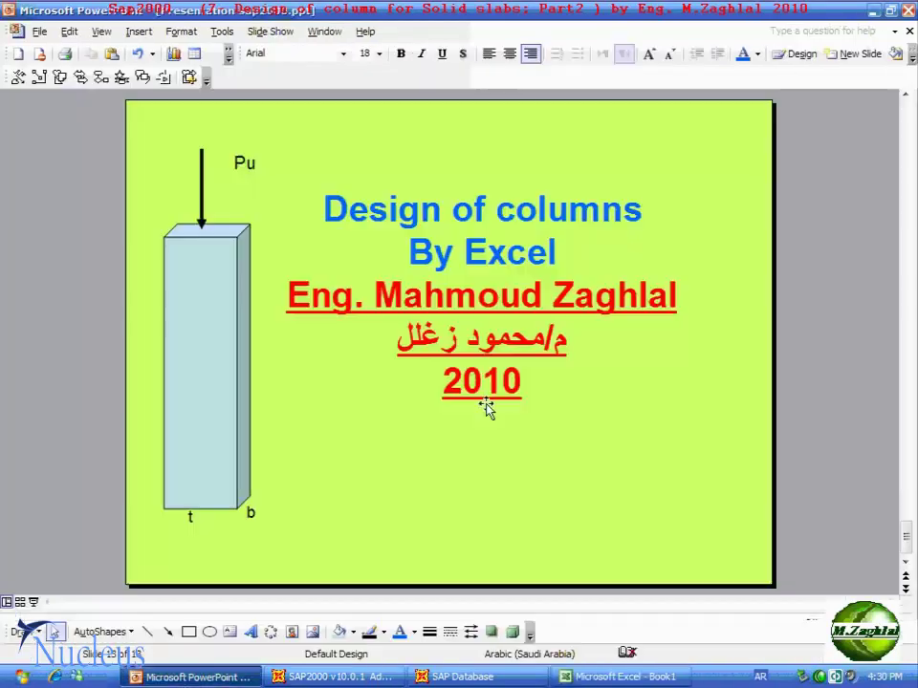
- Review the tied-column slide's Pu = Ru*No. floors*1.1 formula, then return to Excel
{"action": "scroll", "coordinate": [442, 227], "scroll_direction": "up", "scroll_amount": 3}
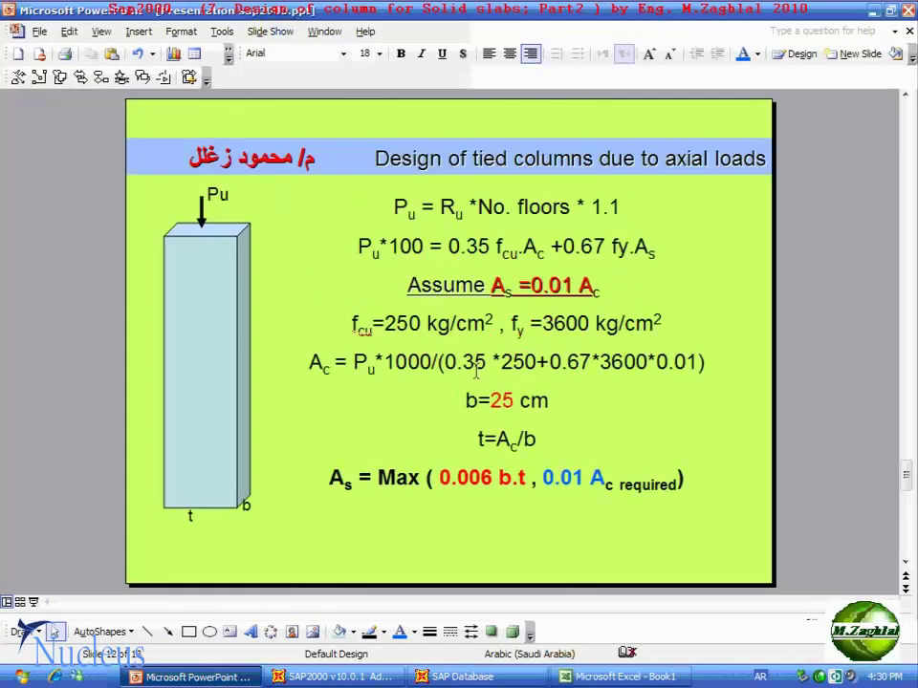
{"action": "left_click", "coordinate": [408, 206]}
{"action": "left_click", "coordinate": [179, 196]}
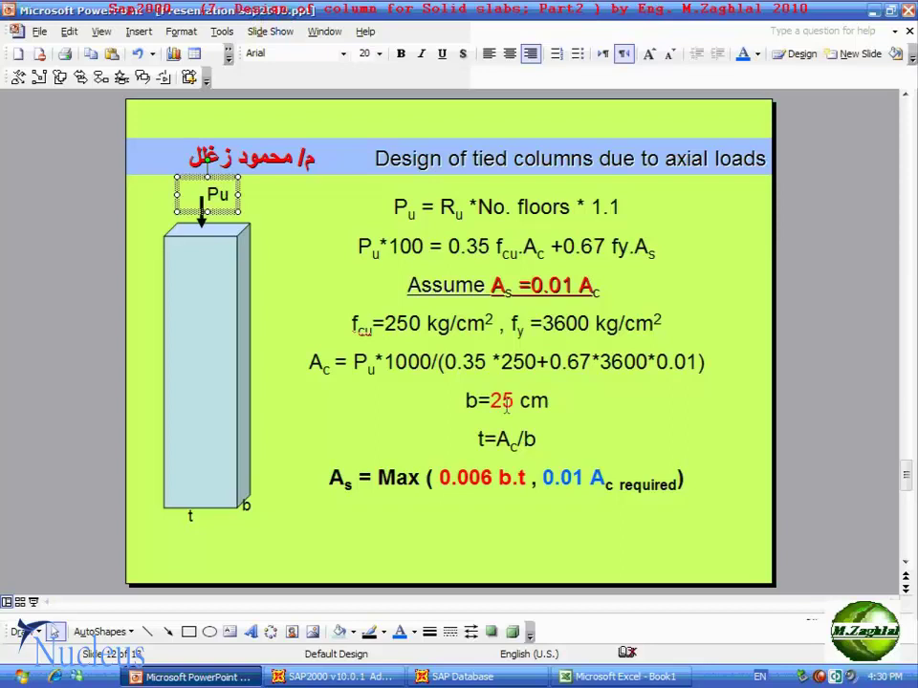
{"action": "left_click", "coordinate": [616, 676]}
- Enter =B4*7*1.1 in C4 and fill it down through C17
{"action": "left_click", "coordinate": [176, 172]}
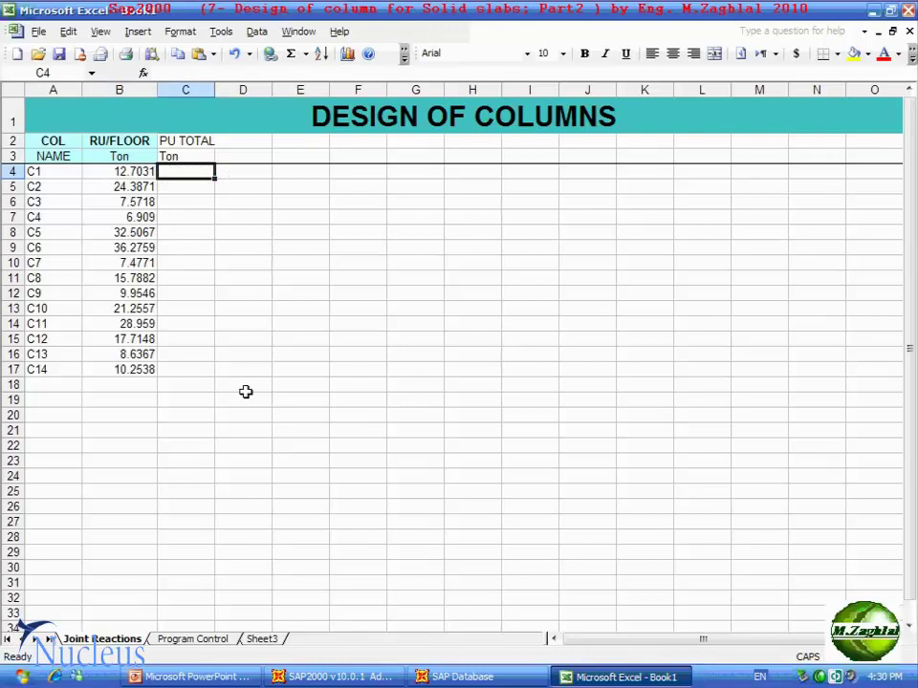
{"action": "type", "text": "="}
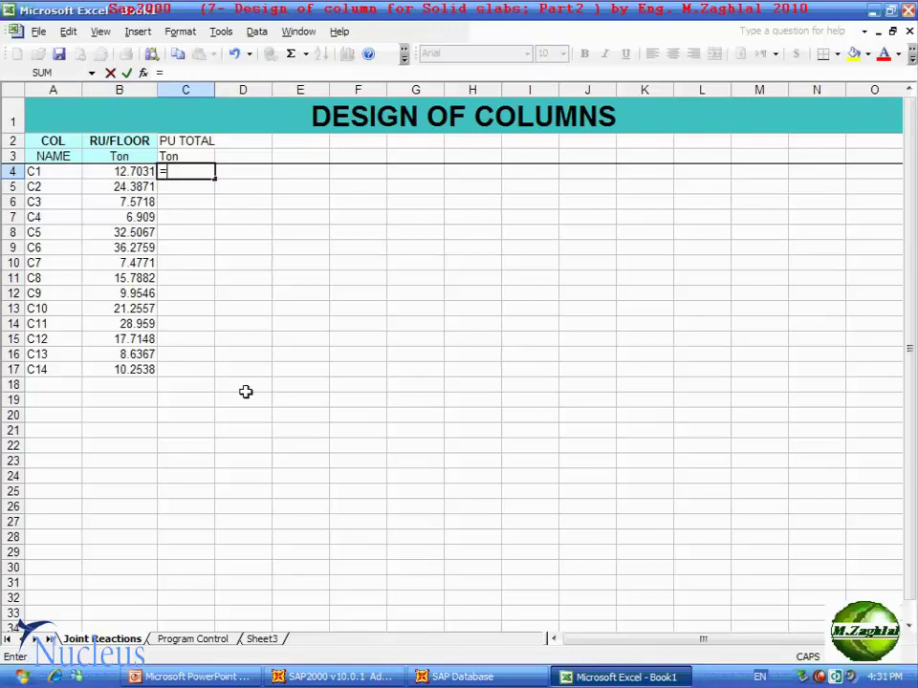
{"action": "left_click", "coordinate": [141, 172]}
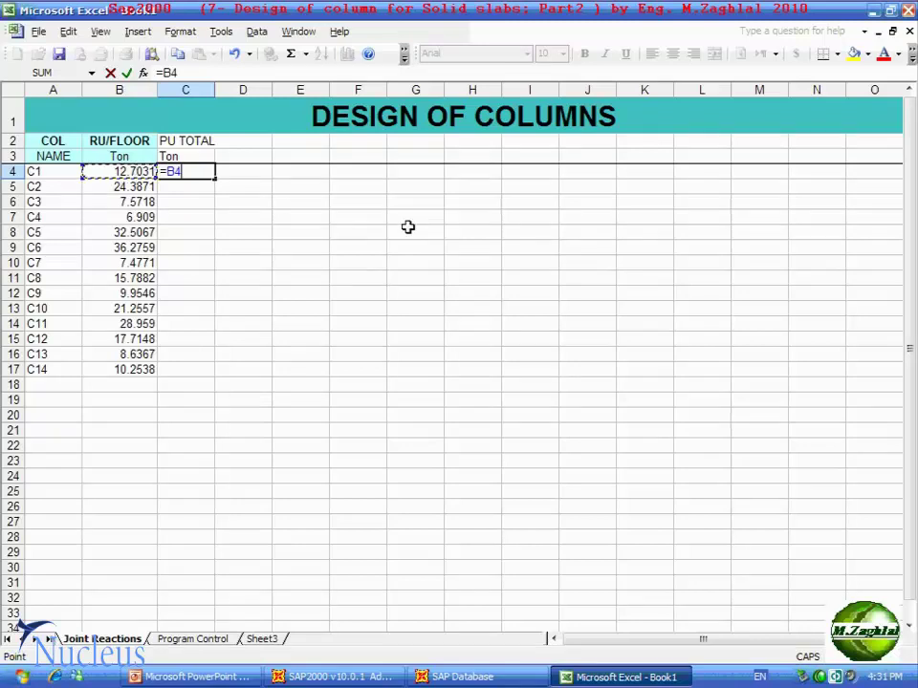
{"action": "type", "text": "*"}
{"action": "type", "text": "7"}
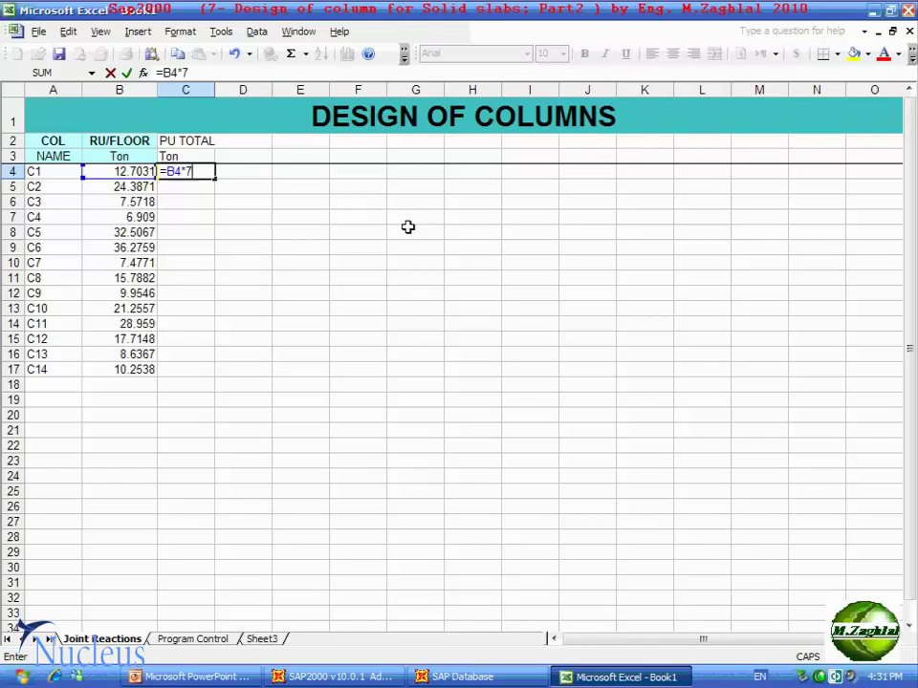
{"action": "type", "text": "*"}
{"action": "type", "text": "1.1"}
{"action": "key", "text": "Return"}
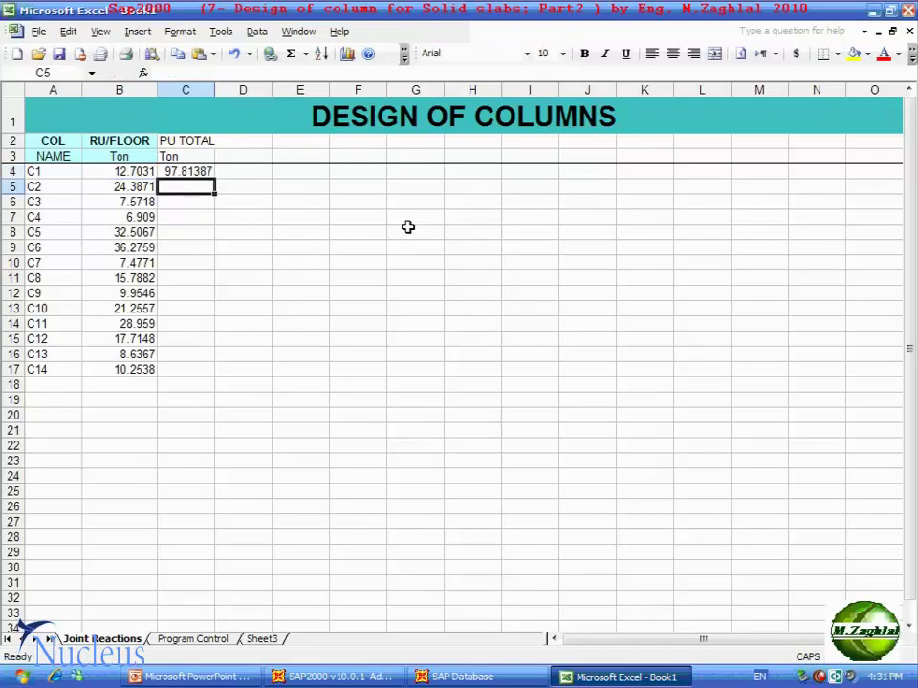
{"action": "left_click", "coordinate": [195, 170]}
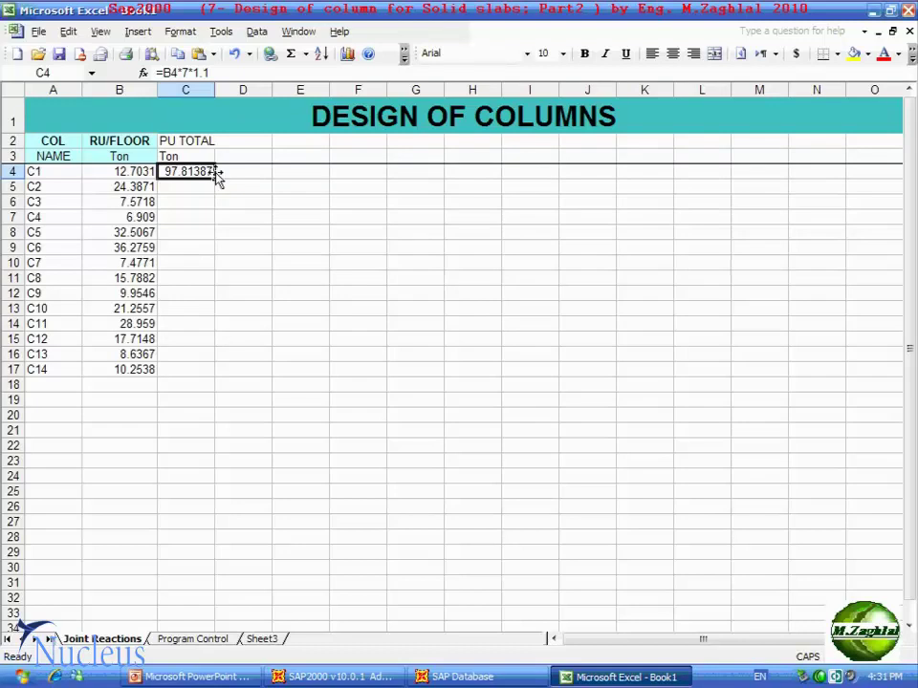
{"action": "double_click", "coordinate": [215, 178]}
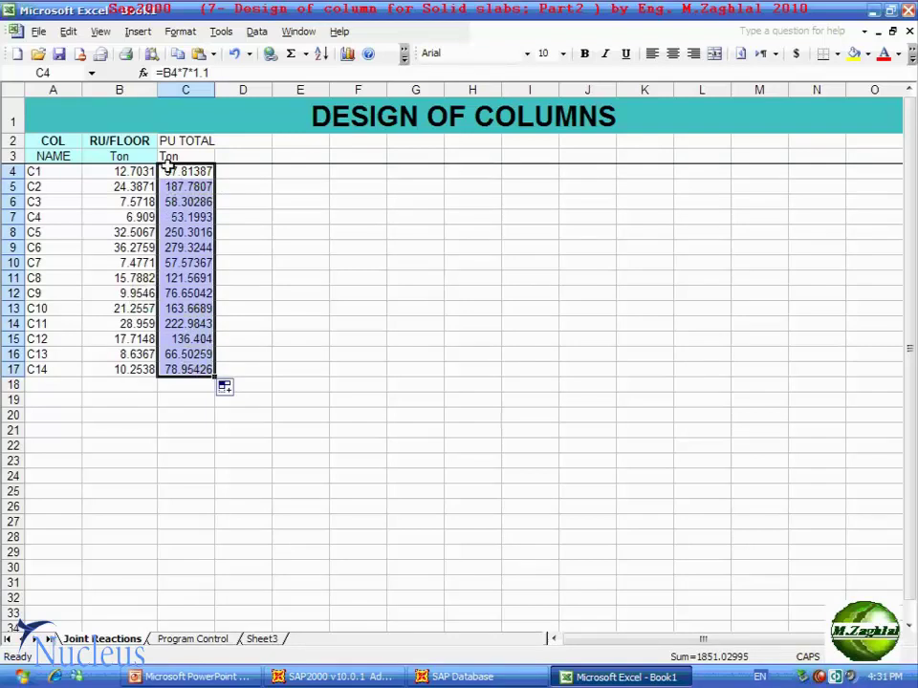
{"action": "left_click", "coordinate": [145, 399]}
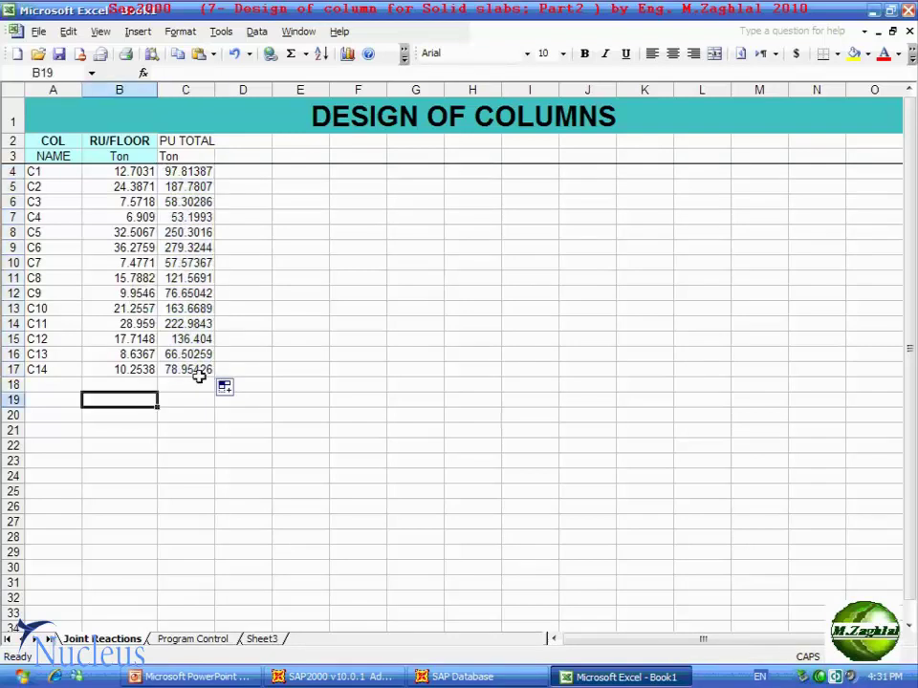
- Check the PU TOTAL formulas for C14 (=B17*7*1.1) and C8 (=B11*7*1.1)
{"action": "left_click", "coordinate": [189, 369]}
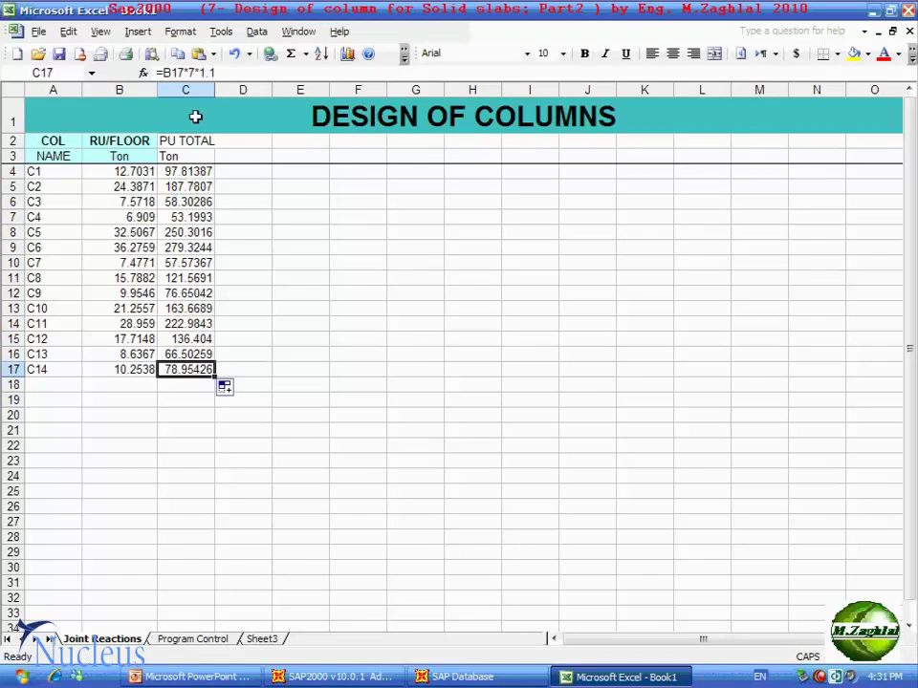
{"action": "left_click", "coordinate": [170, 73]}
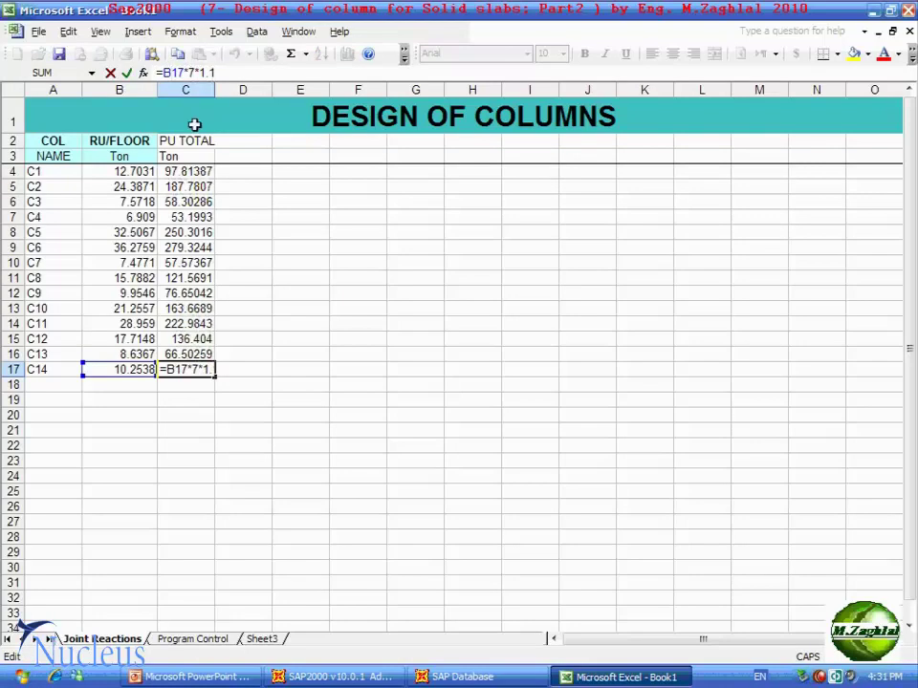
{"action": "key", "text": "ctrl+Return"}
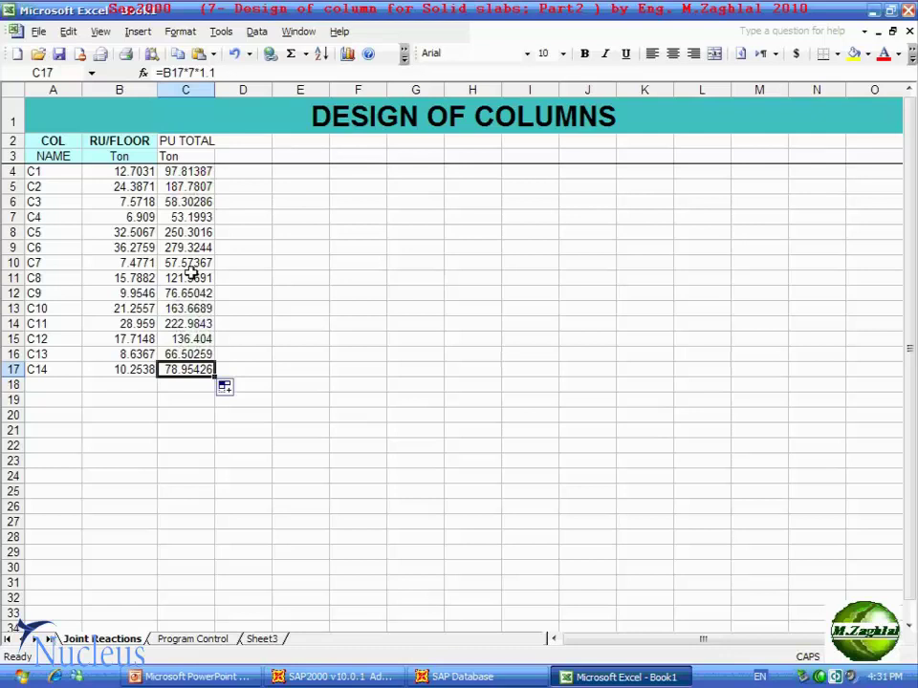
{"action": "left_click", "coordinate": [192, 277]}
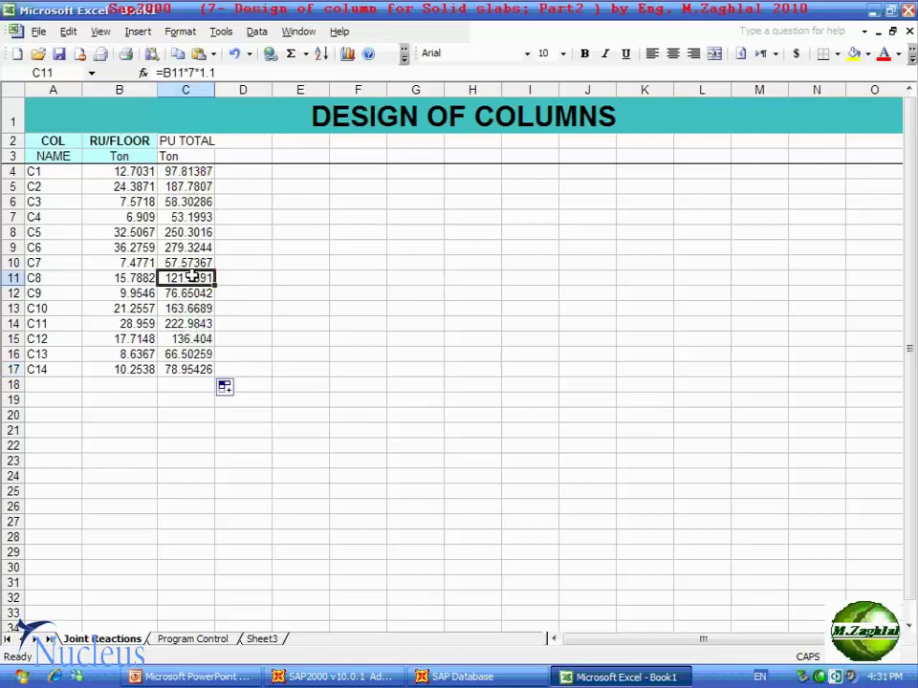
{"action": "left_click", "coordinate": [195, 71]}
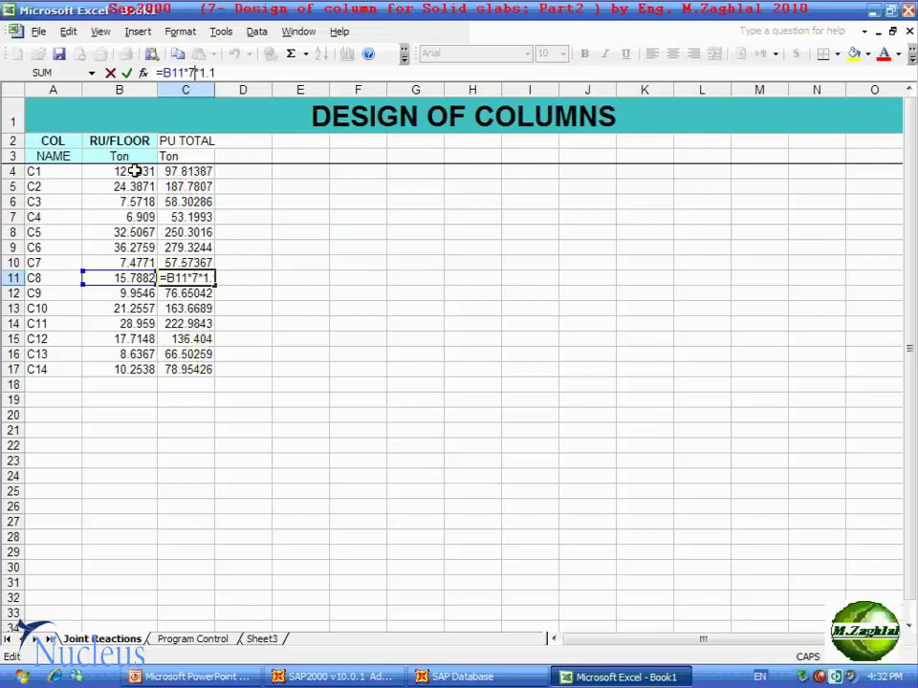
{"action": "key", "text": "ctrl+Return"}
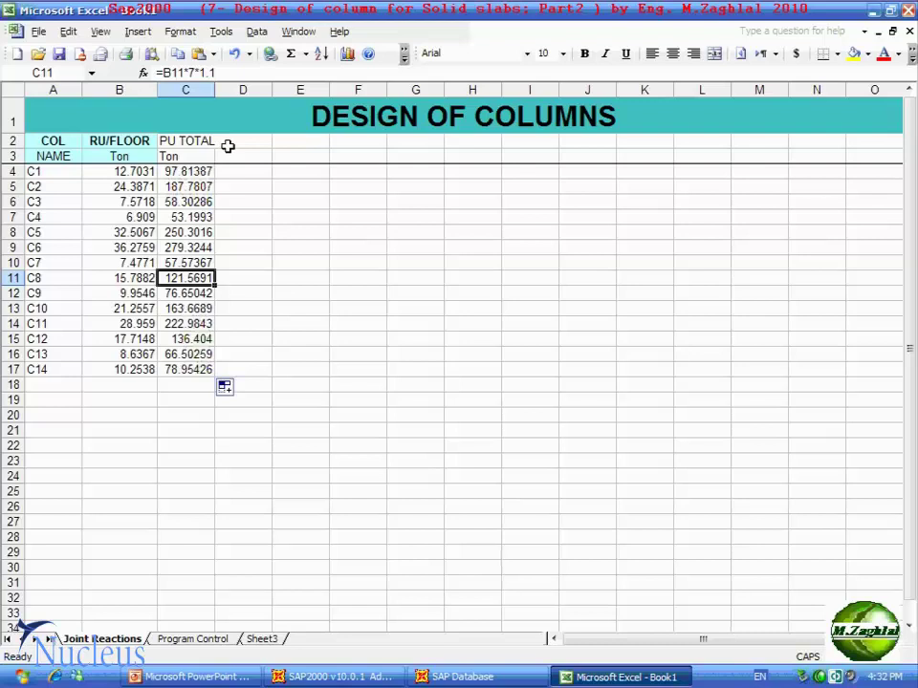
- Label column D with the heading Ac in D2 and the unit Cm2 in D3
{"action": "left_click", "coordinate": [250, 143]}
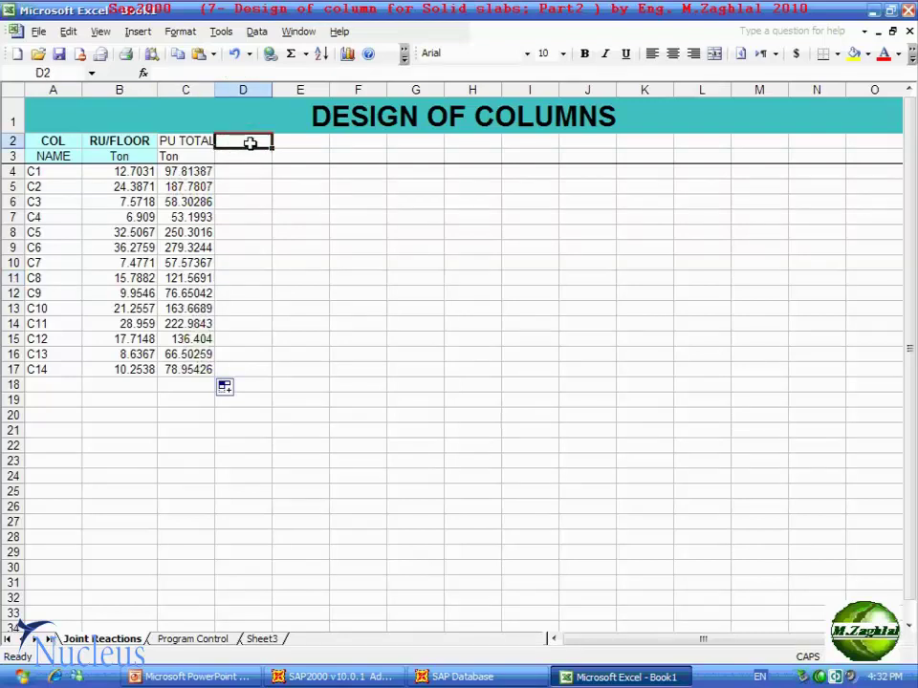
{"action": "type", "text": "aC"}
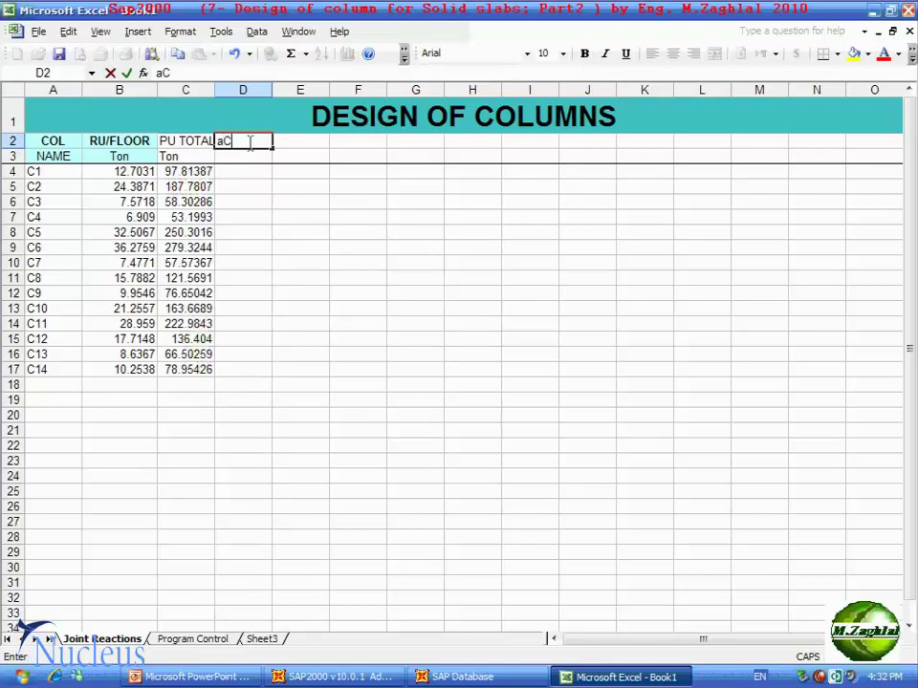
{"action": "key", "text": "BackSpace"}
{"action": "key", "text": "BackSpace"}
{"action": "type", "text": "A"}
{"action": "type", "text": "c"}
{"action": "left_click", "coordinate": [257, 159]}
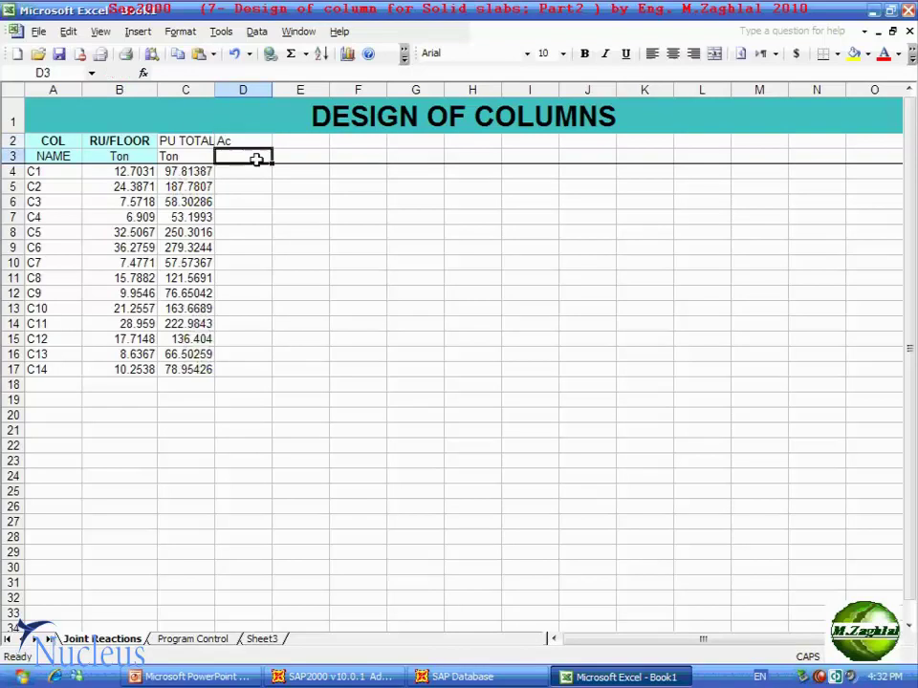
{"action": "type", "text": "CM2"}
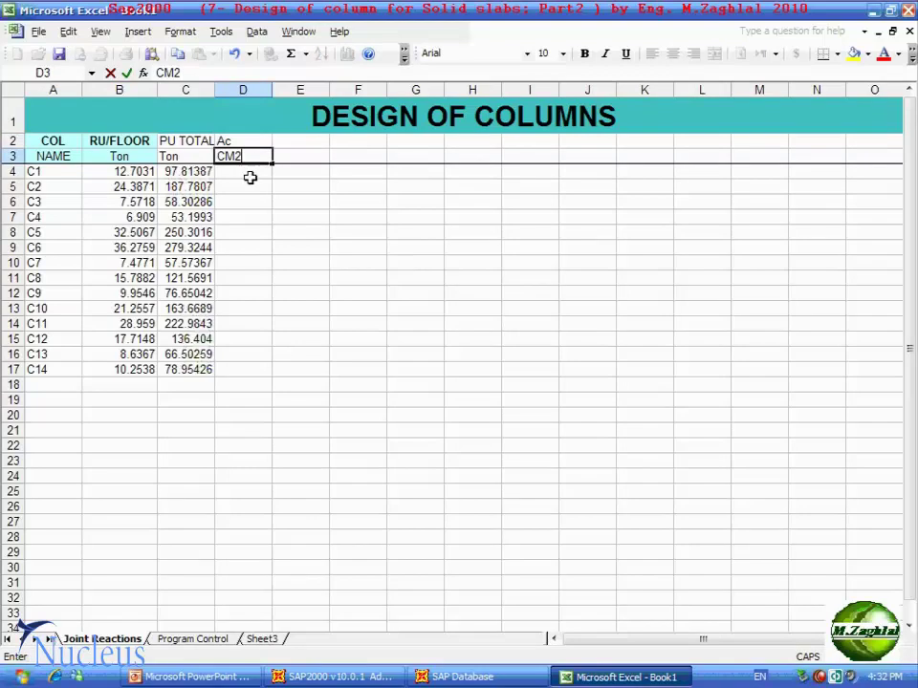
{"action": "key", "text": "BackSpace"}
{"action": "key", "text": "BackSpace"}
{"action": "type", "text": "m"}
{"action": "type", "text": "2"}
{"action": "left_click", "coordinate": [252, 174]}
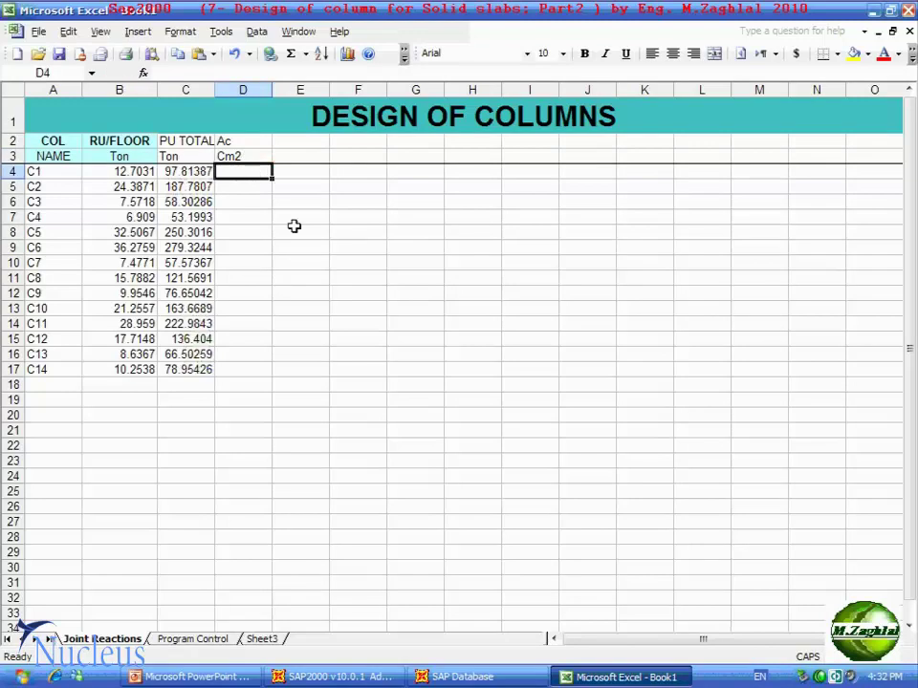
{"action": "left_click", "coordinate": [217, 679]}
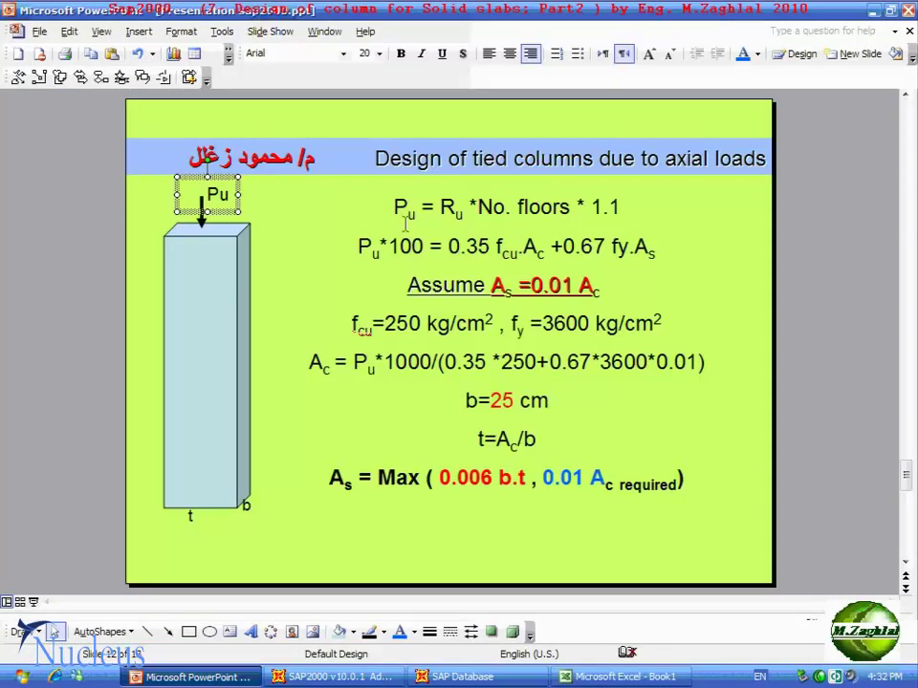
- Change Pu*100 to Pu*1000 in the slide's Ac equation and select fy and 3600
{"action": "left_click", "coordinate": [426, 246]}
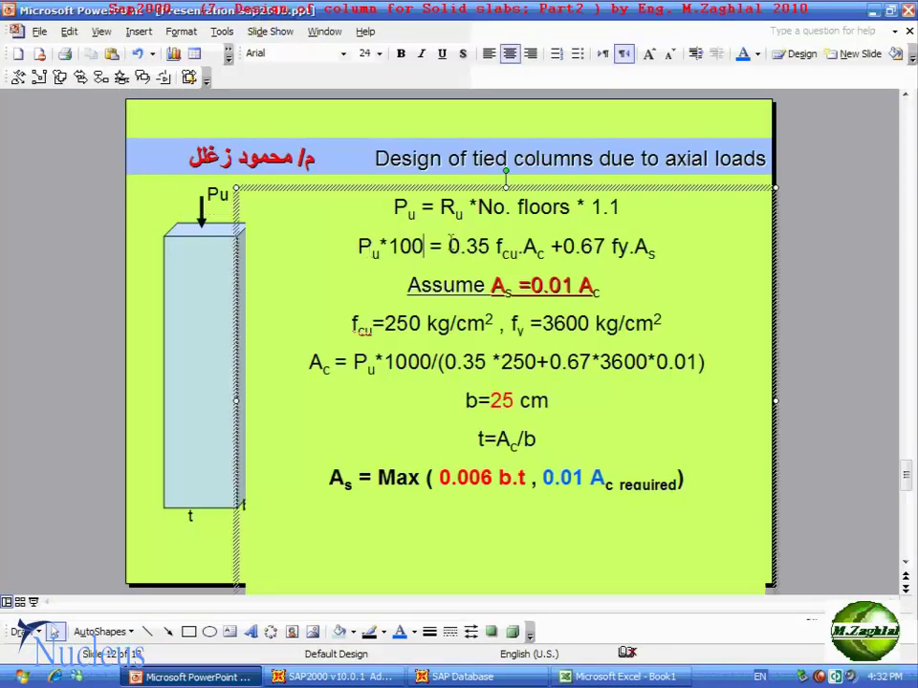
{"action": "type", "text": "0"}
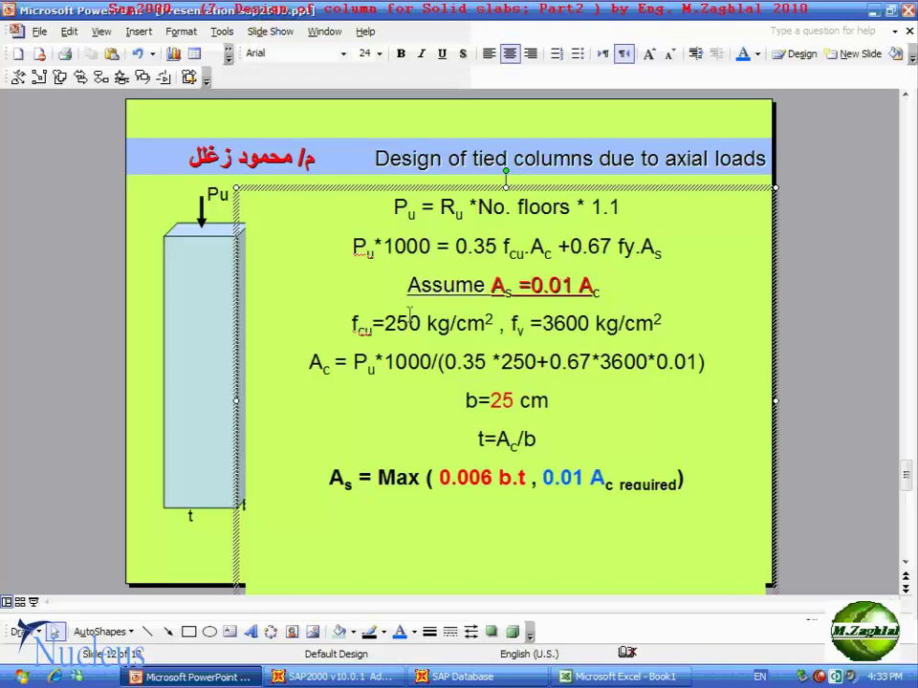
{"action": "left_click", "coordinate": [522, 334]}
{"action": "double_click", "coordinate": [522, 330]}
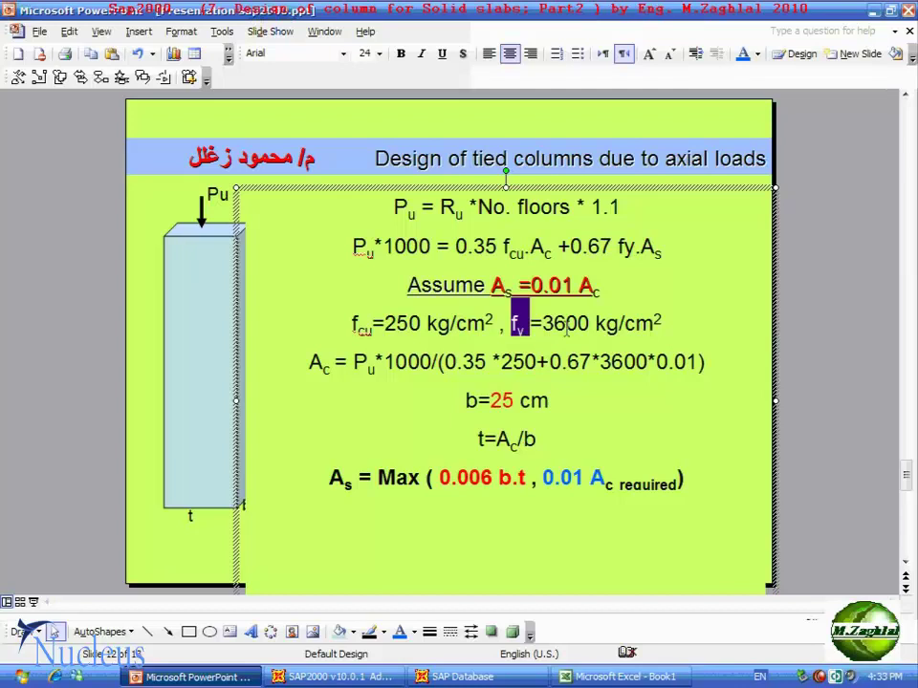
{"action": "left_click", "coordinate": [567, 327]}
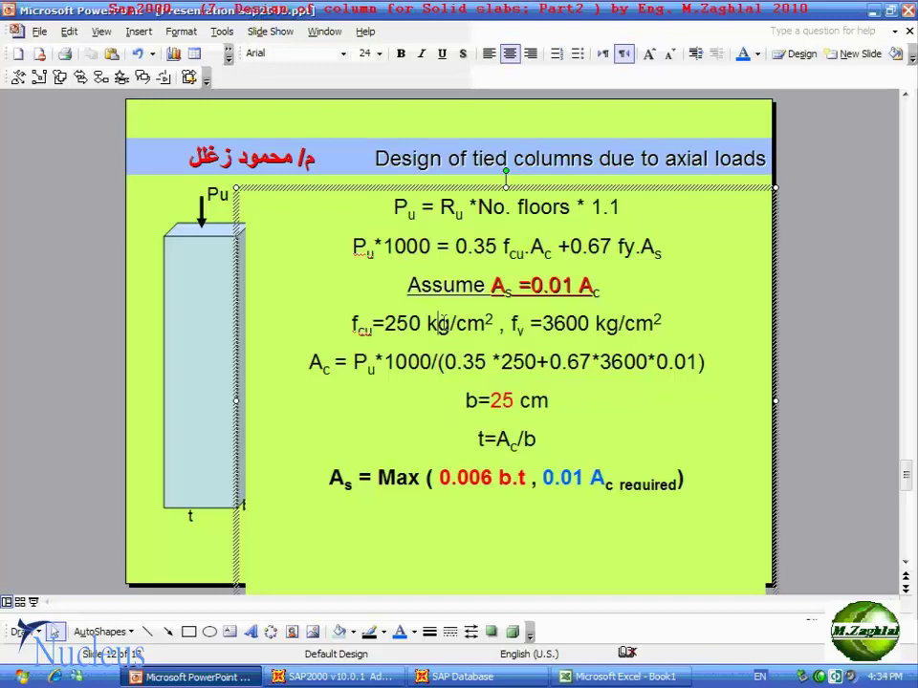
{"action": "left_click", "coordinate": [437, 677]}
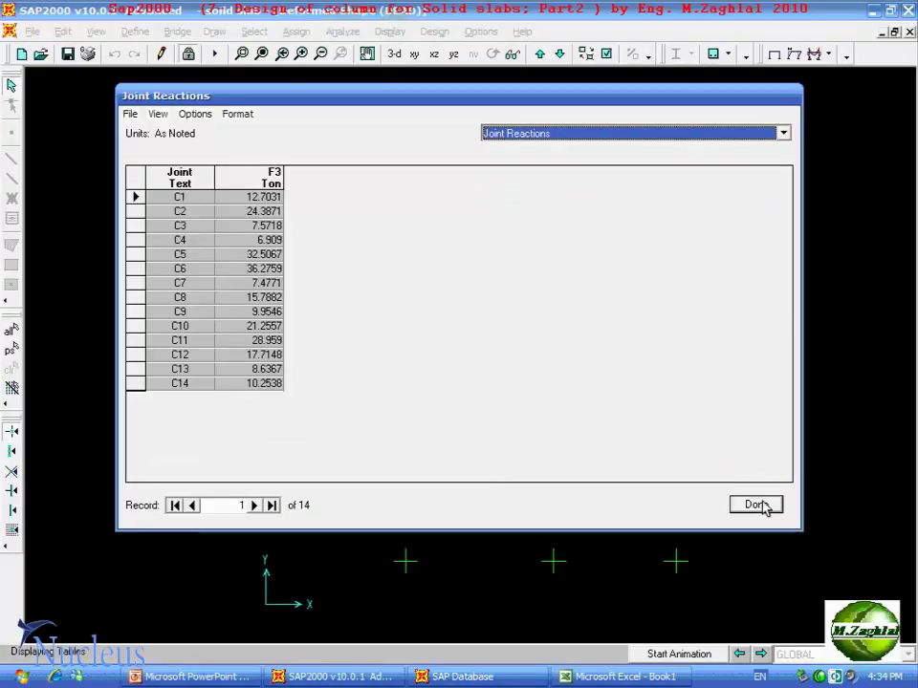
- Close the SAP2000 Joint Reactions table and minimize SAP2000
{"action": "left_click", "coordinate": [760, 504]}
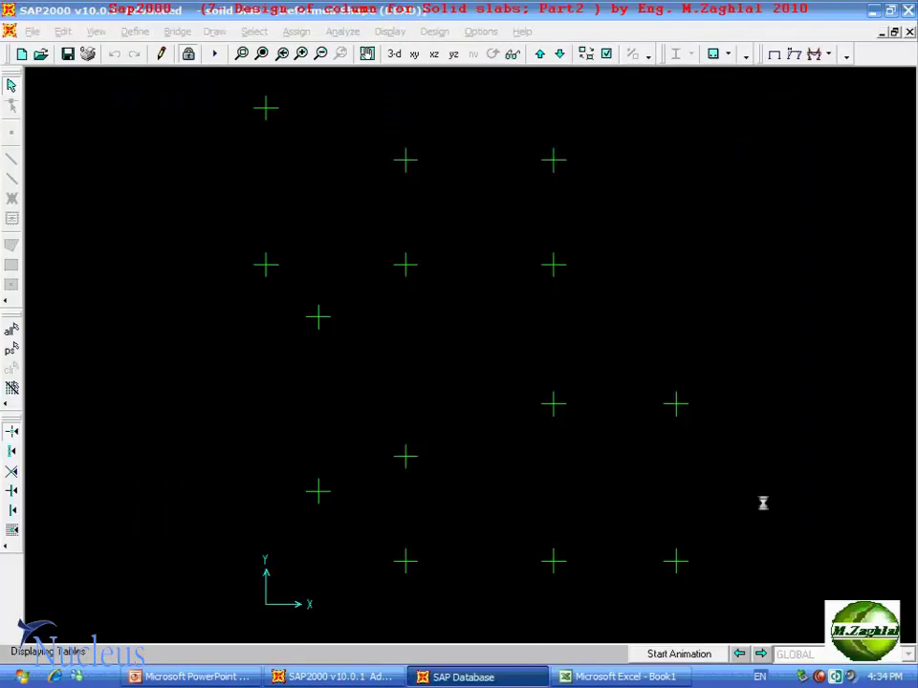
{"action": "left_click", "coordinate": [300, 677]}
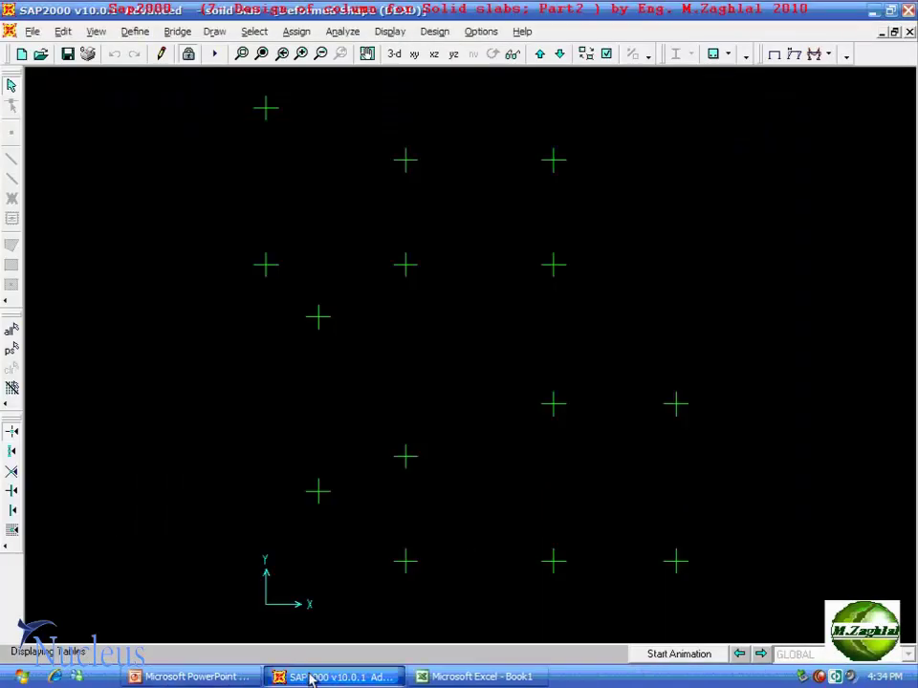
{"action": "left_click", "coordinate": [304, 678]}
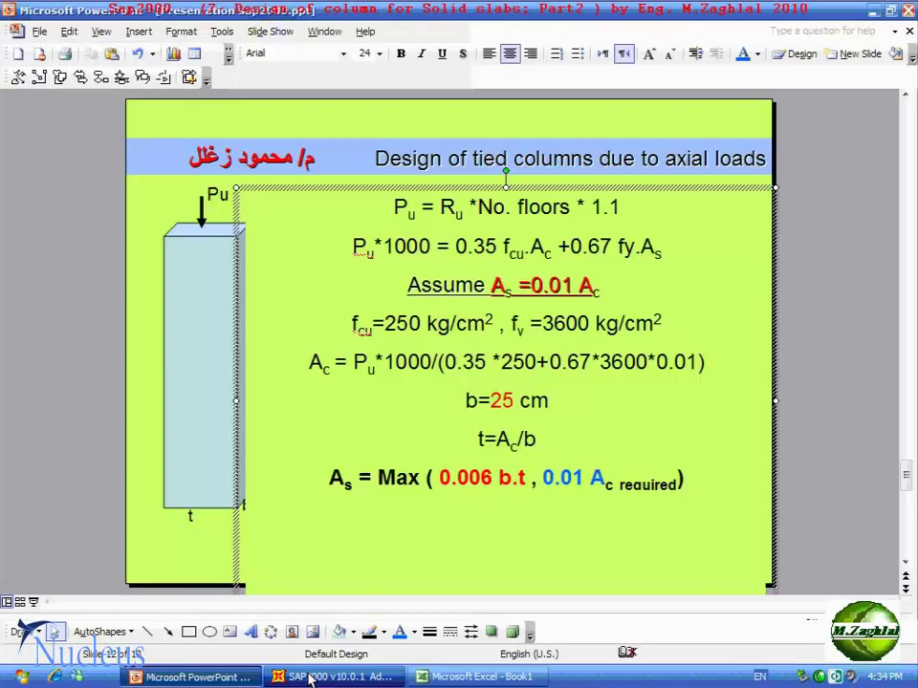
{"action": "left_click", "coordinate": [309, 677]}
{"action": "left_click", "coordinate": [308, 677]}
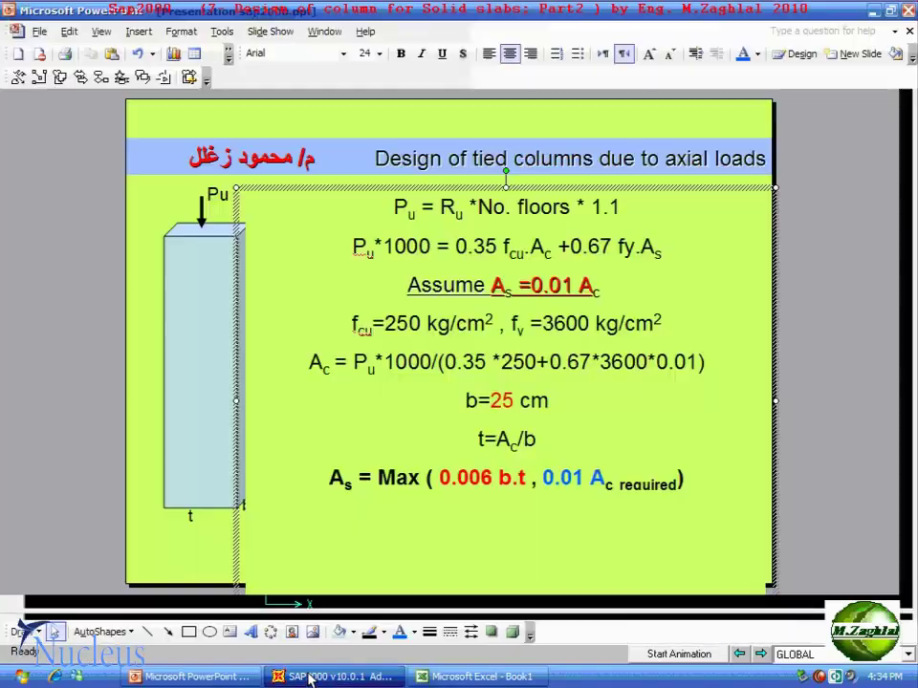
- Tile the Excel design sheet and the PowerPoint slide vertically side by side
{"action": "left_click", "coordinate": [454, 678]}
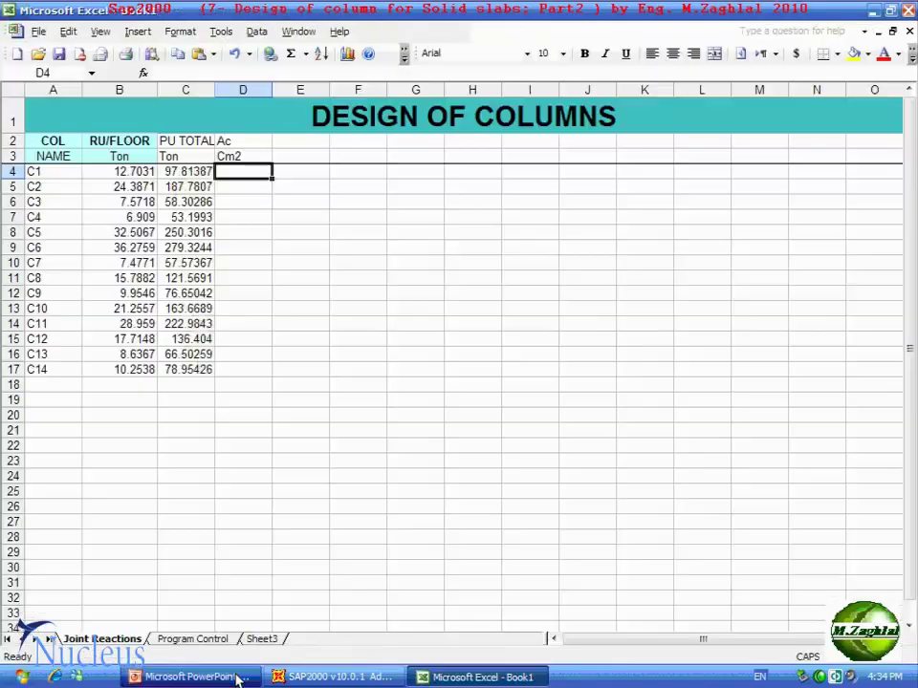
{"action": "left_click", "coordinate": [237, 679]}
{"action": "left_click", "coordinate": [478, 677]}
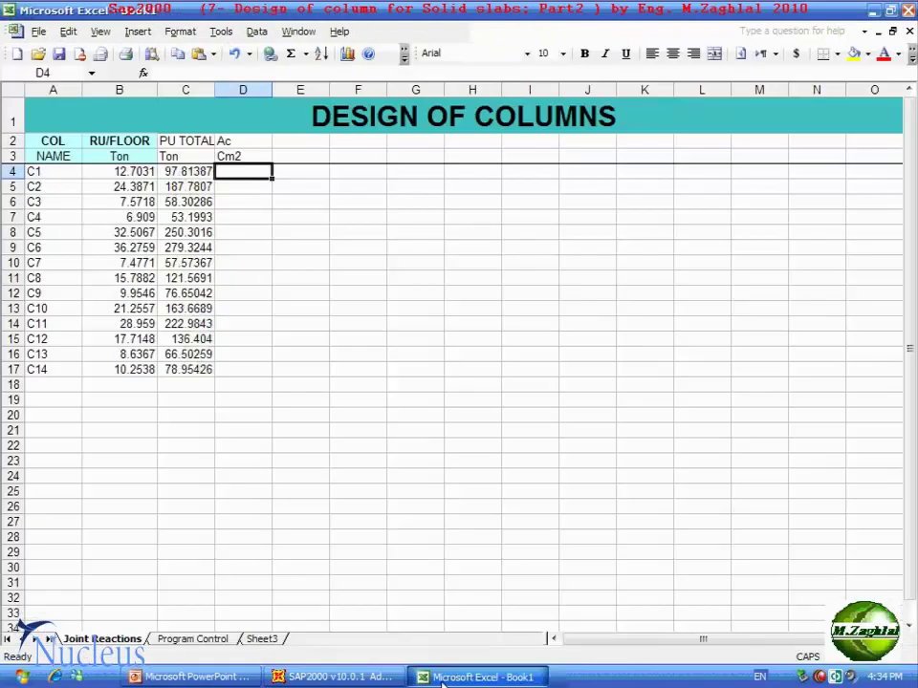
{"action": "right_click", "coordinate": [594, 684]}
{"action": "left_click", "coordinate": [633, 598]}
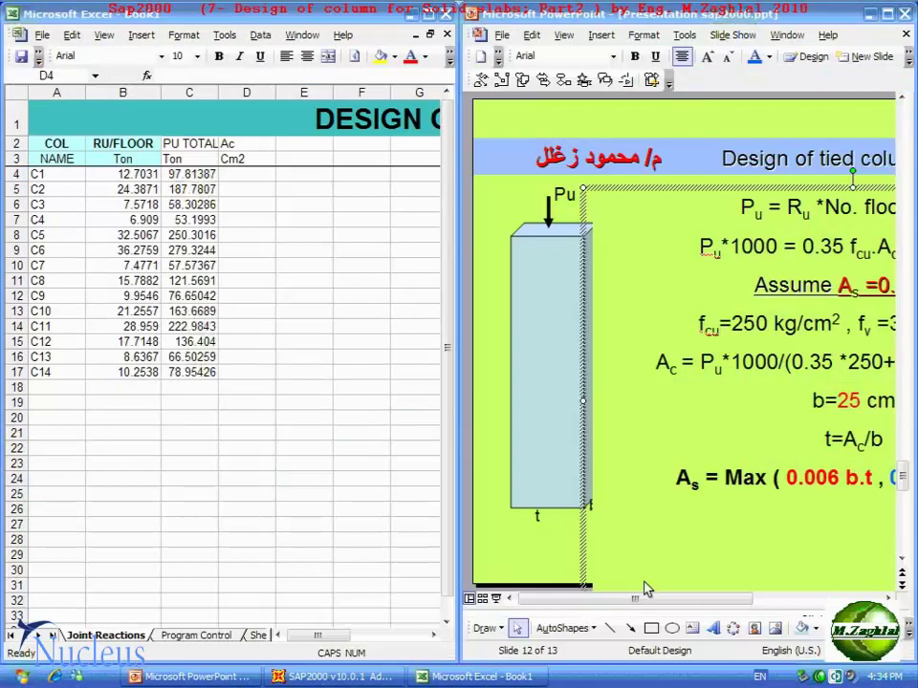
- Enter Ac =C4*1000/(0.35*250+0.67*3600*0.01) in D4 and fill it down to D17
{"action": "left_click_drag", "start_coordinate": [641, 598], "coordinate": [720, 598]}
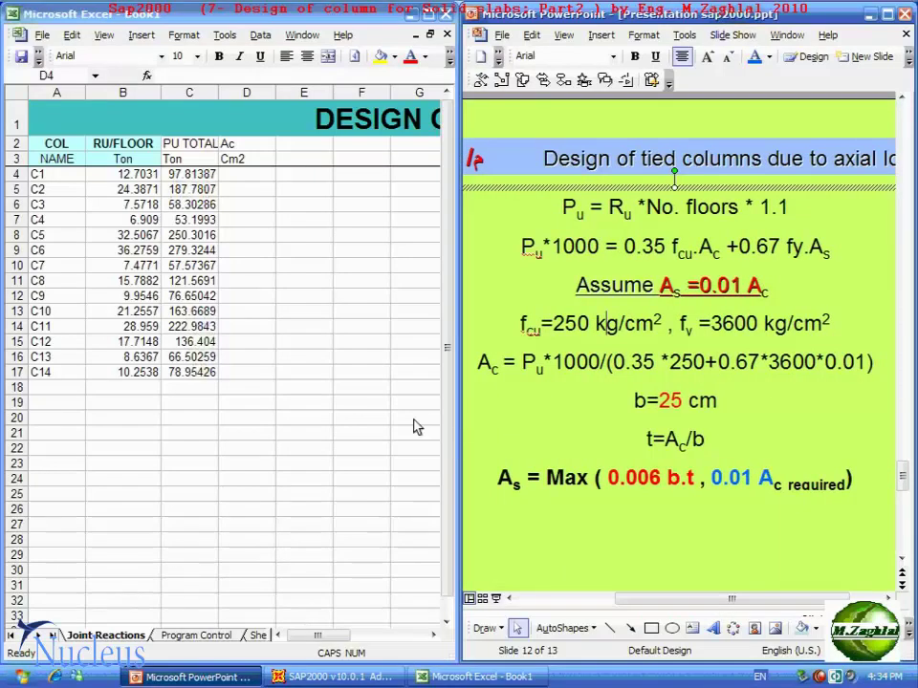
{"action": "left_click", "coordinate": [246, 174]}
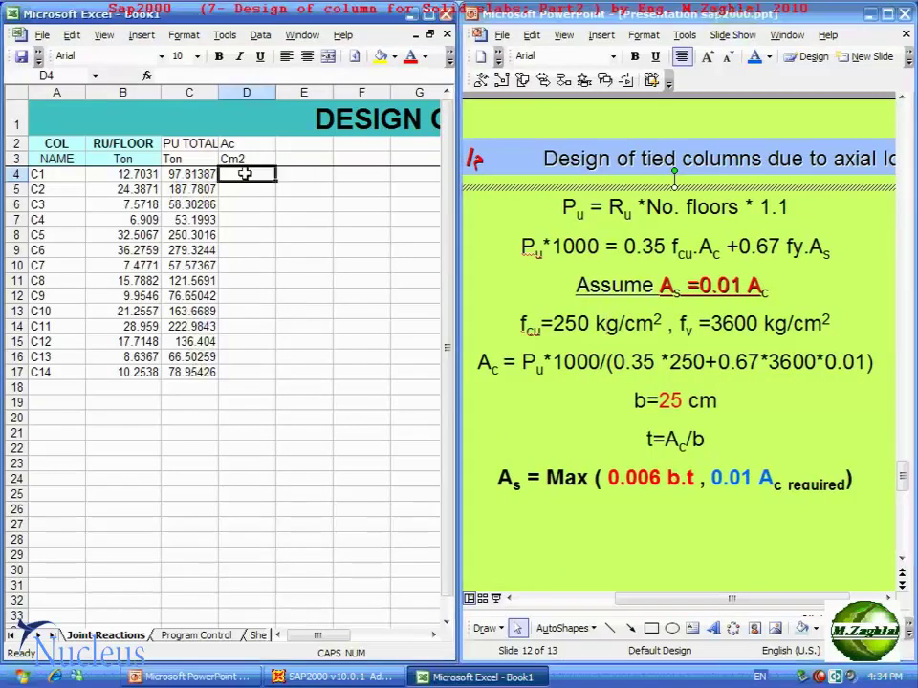
{"action": "type", "text": "="}
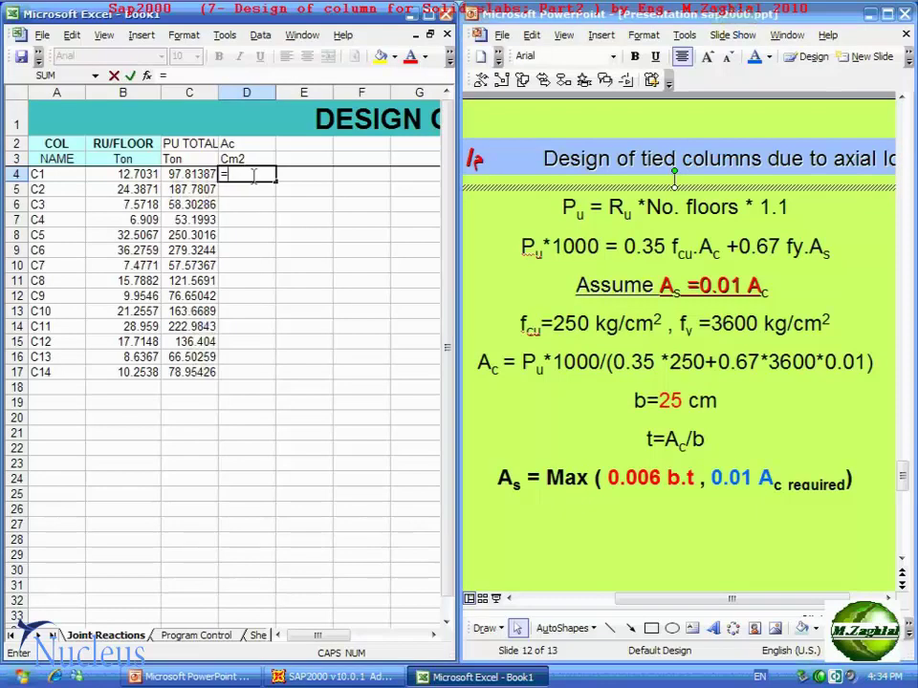
{"action": "left_click", "coordinate": [201, 174]}
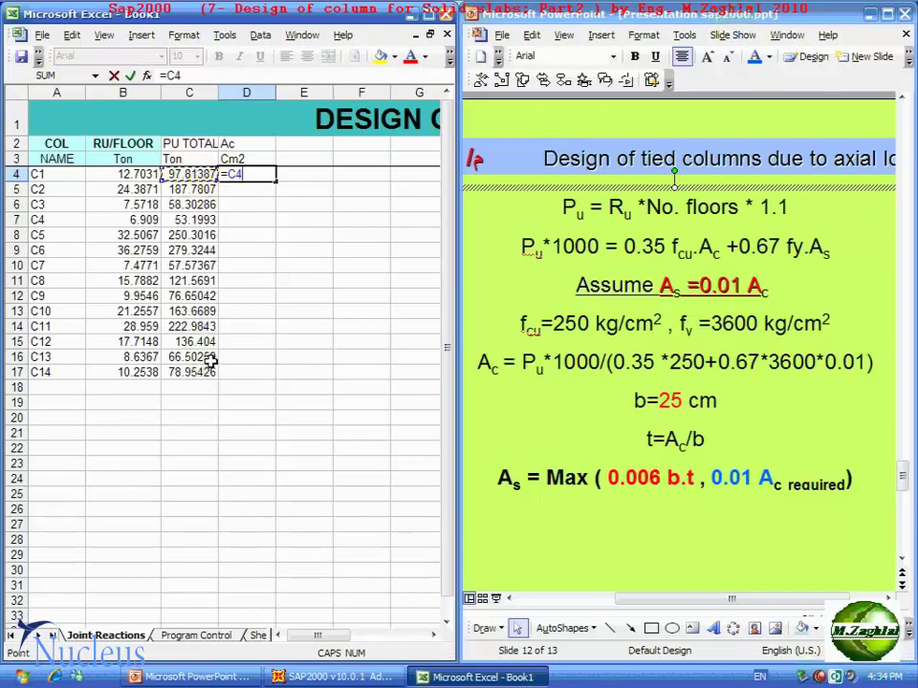
{"action": "type", "text": "*"}
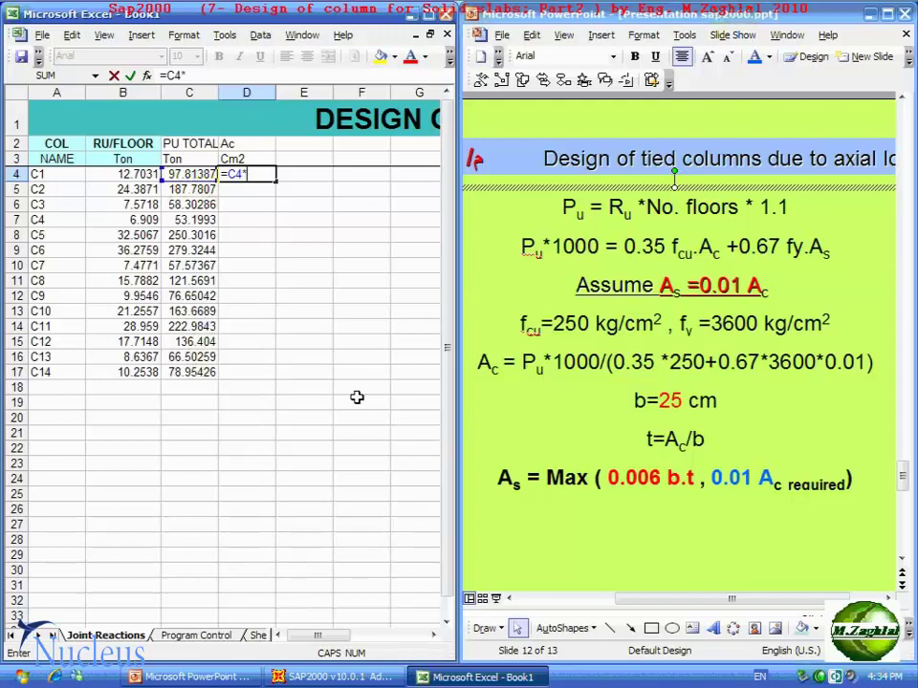
{"action": "type", "text": "1000/"}
{"action": "type", "text": "("}
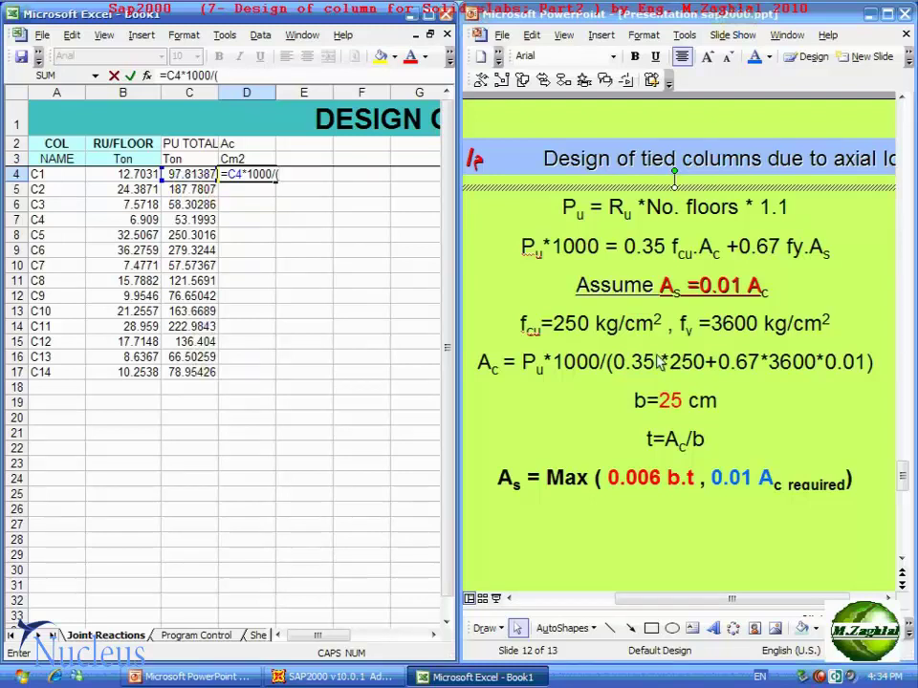
{"action": "type", "text": "0."}
{"action": "type", "text": "35*"}
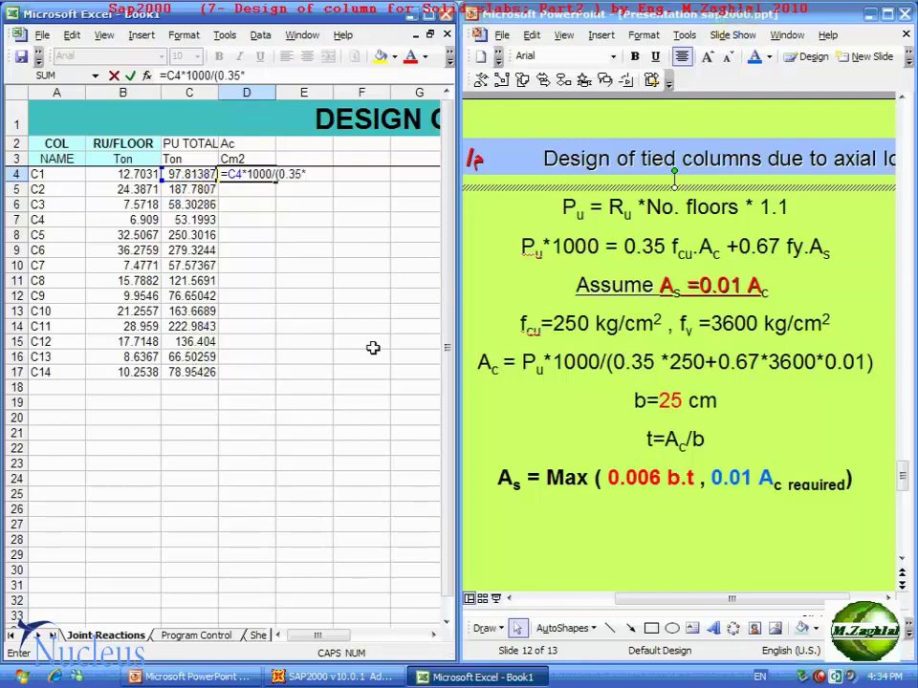
{"action": "type", "text": "250"}
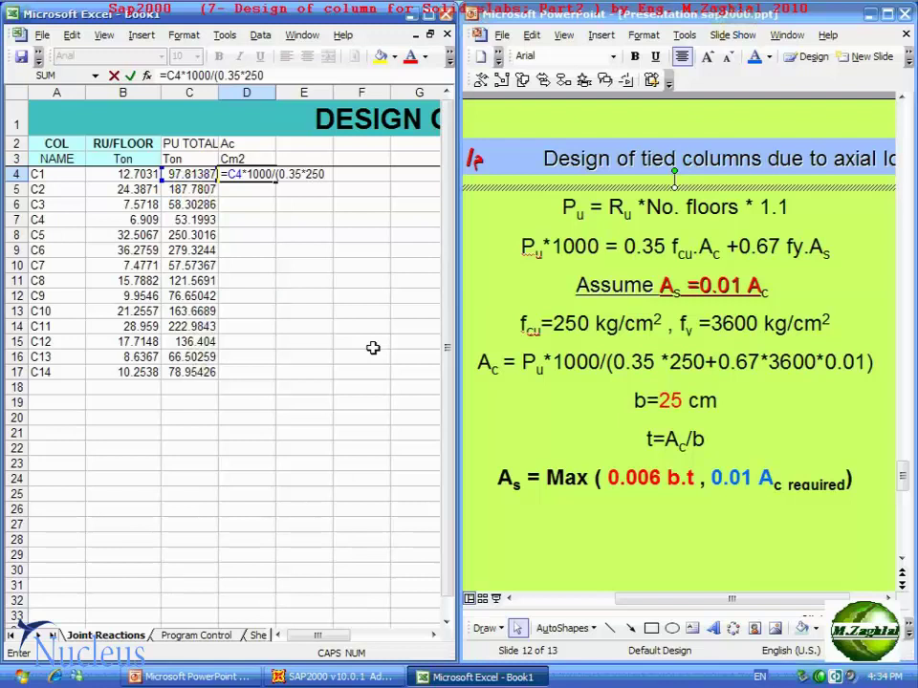
{"action": "type", "text": "+"}
{"action": "type", "text": "0.67*"}
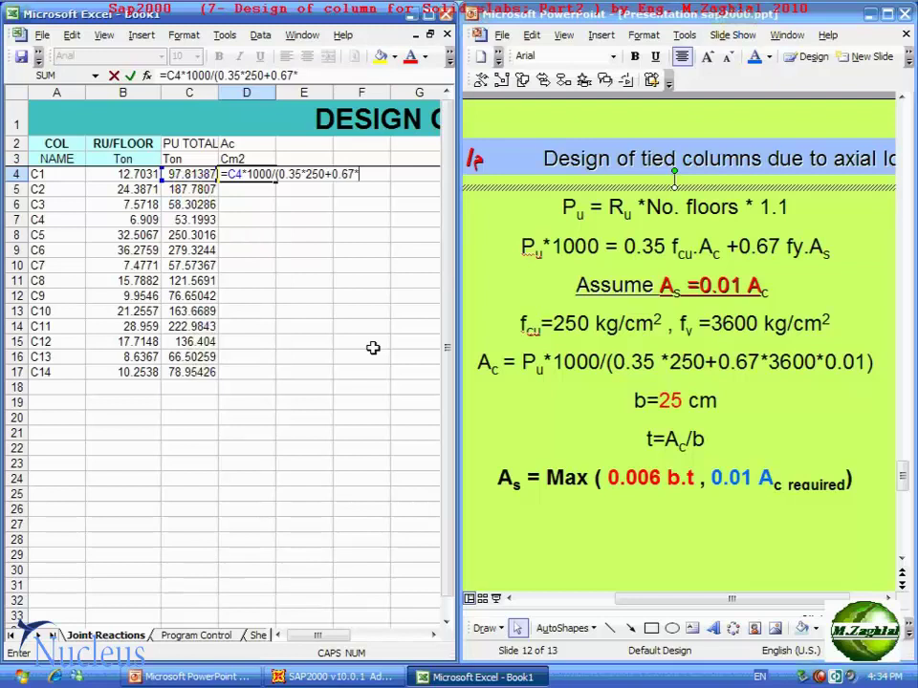
{"action": "type", "text": "3600"}
{"action": "type", "text": "*0.01"}
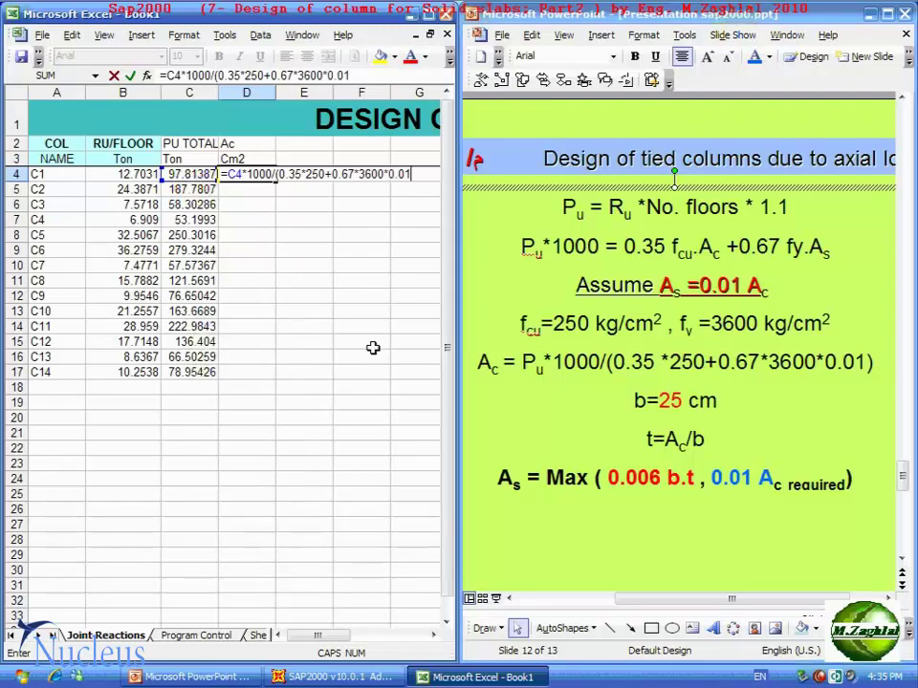
{"action": "type", "text": ")"}
{"action": "key", "text": "Return"}
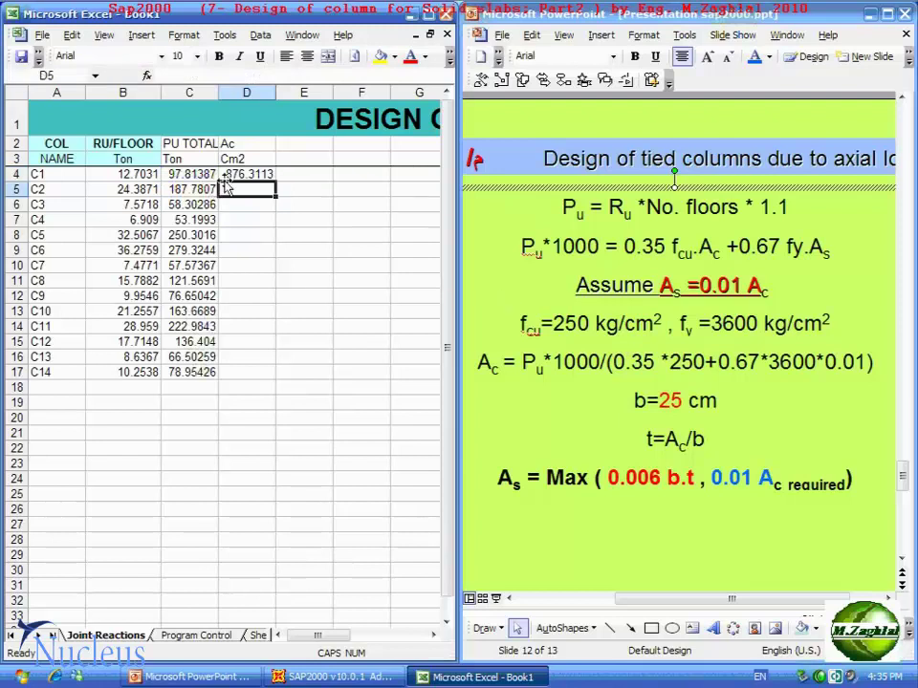
{"action": "left_click", "coordinate": [227, 178]}
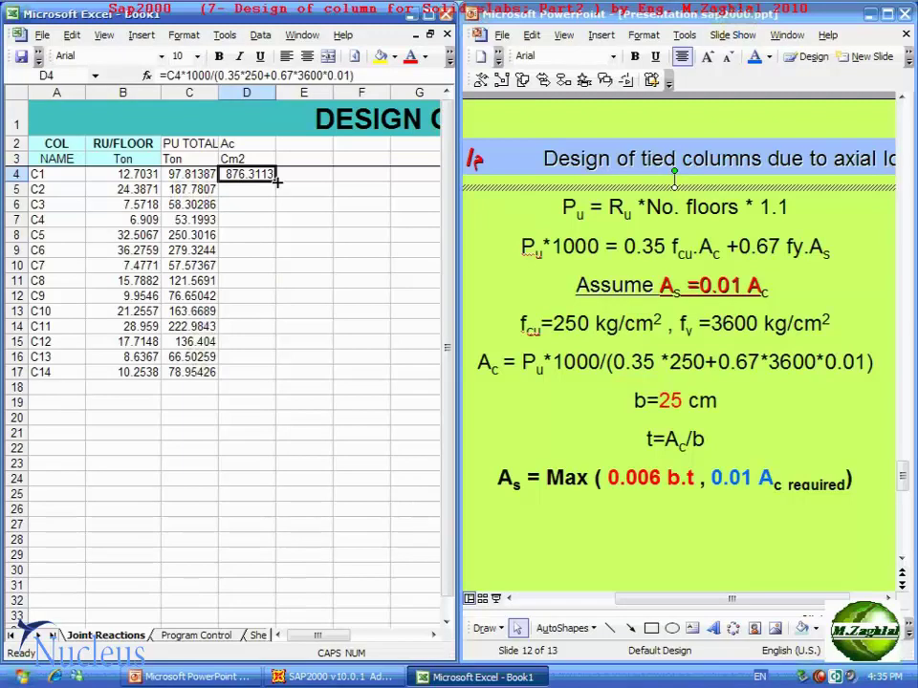
{"action": "double_click", "coordinate": [276, 181]}
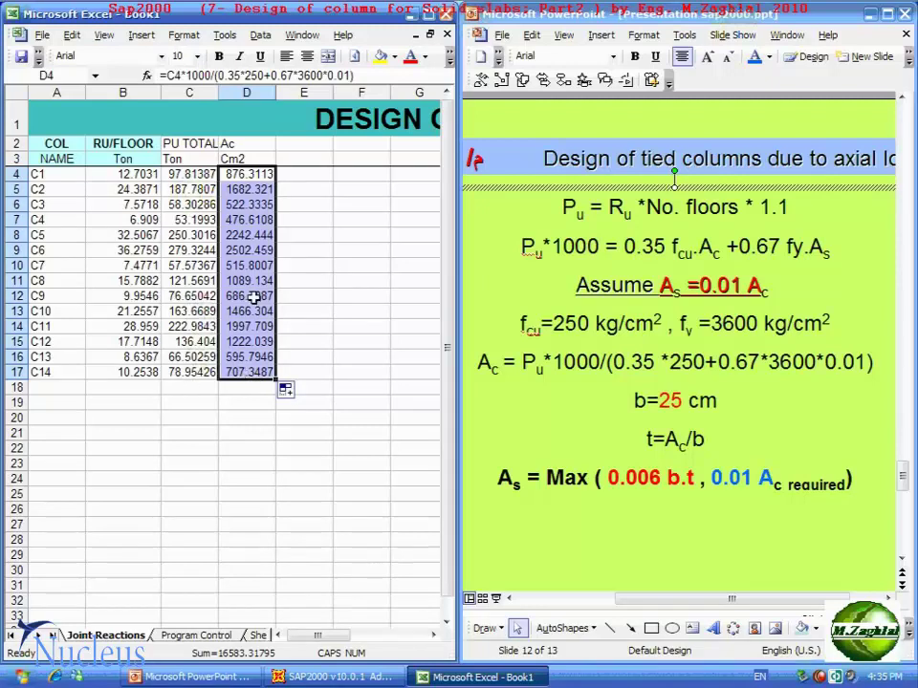
- Head column E with b in E2 and the unit Cm in E3
{"action": "left_click", "coordinate": [291, 208]}
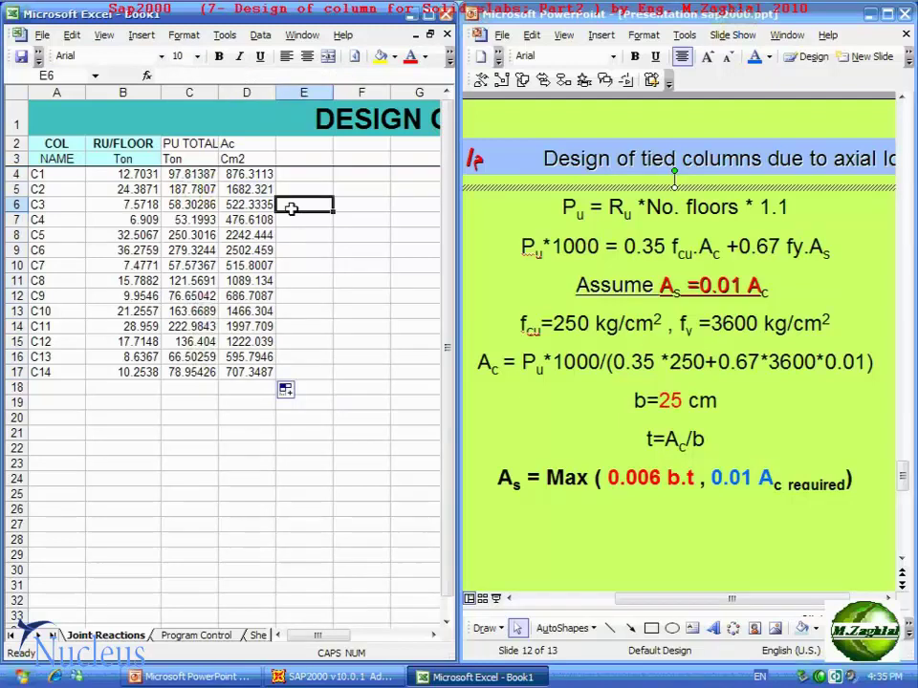
{"action": "left_click", "coordinate": [294, 145]}
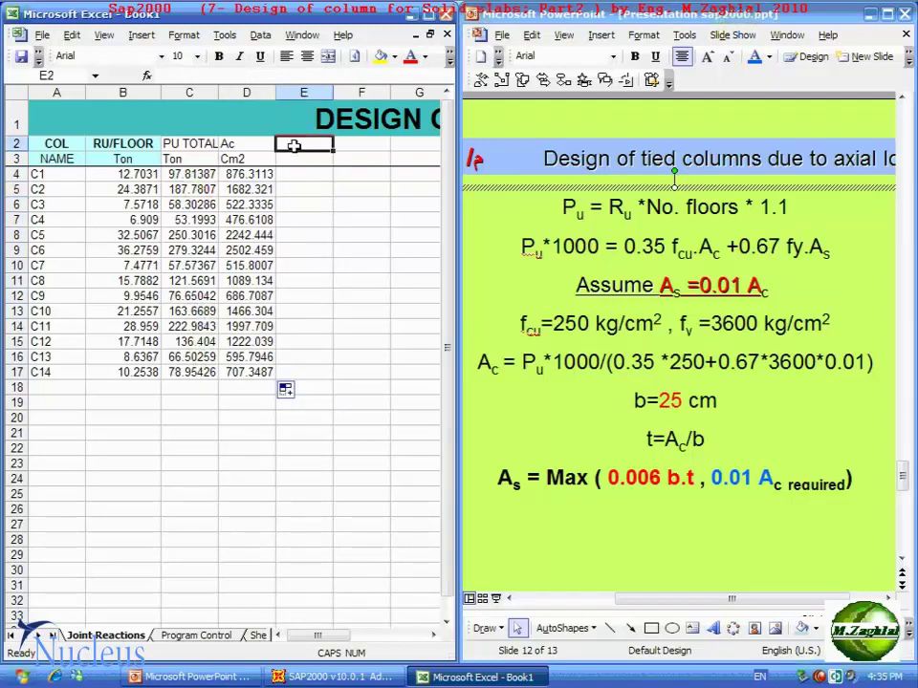
{"action": "type", "text": "B"}
{"action": "key", "text": "BackSpace"}
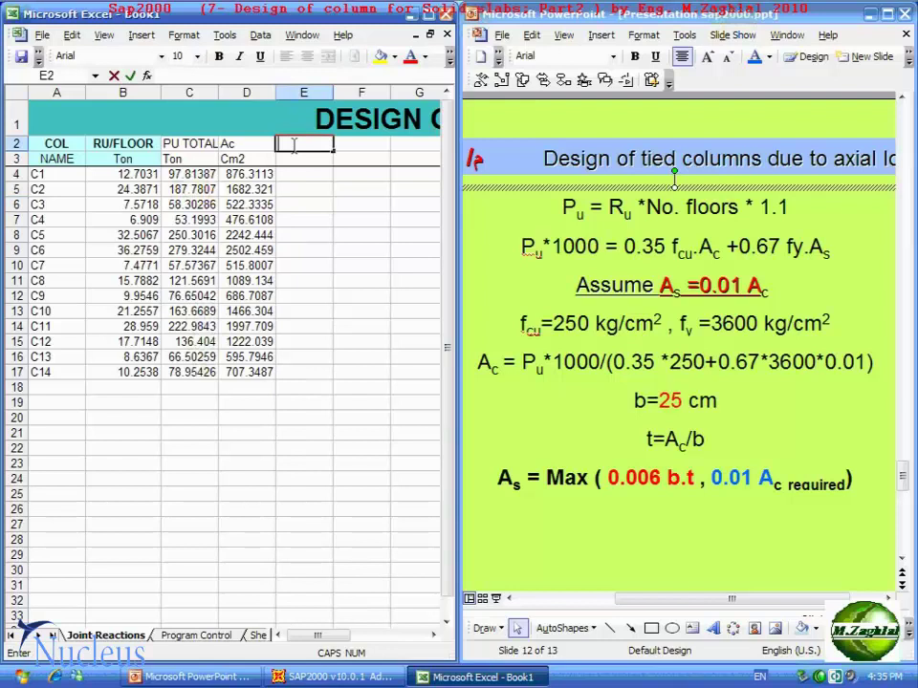
{"action": "type", "text": "b"}
{"action": "left_click", "coordinate": [315, 164]}
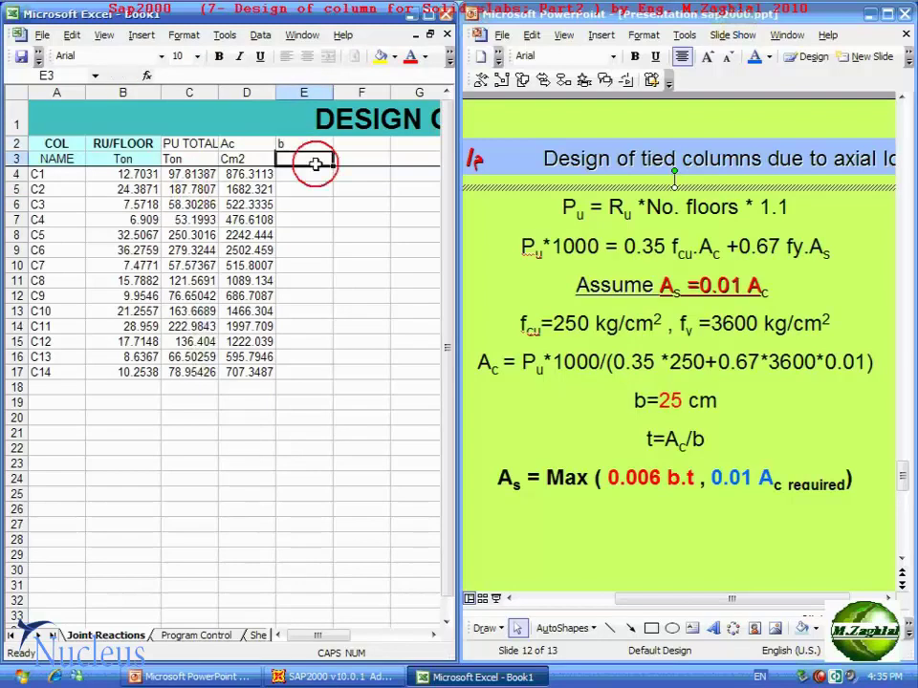
{"action": "type", "text": "Cm"}
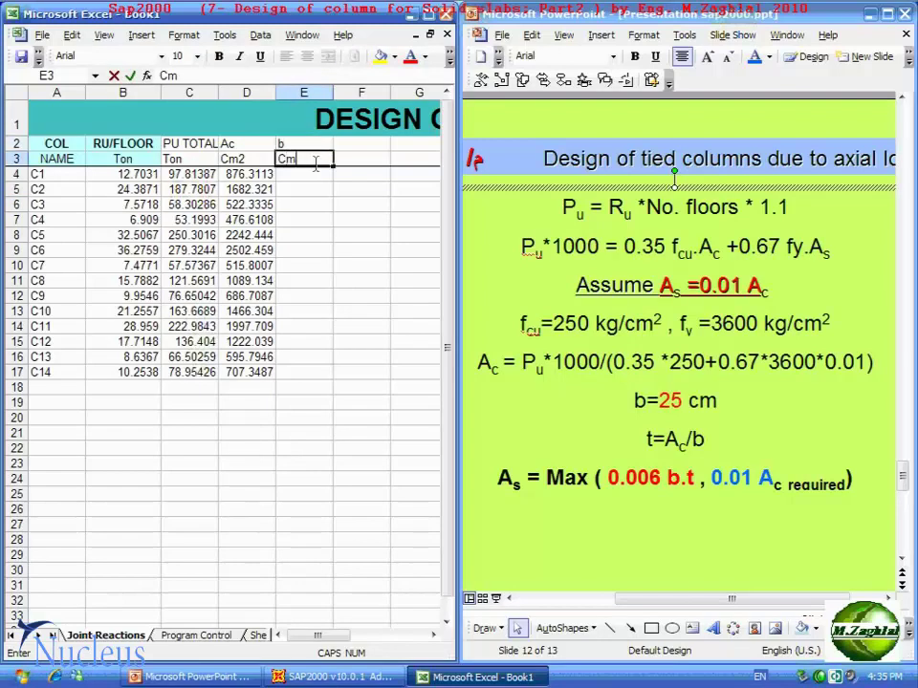
{"action": "left_click", "coordinate": [325, 177]}
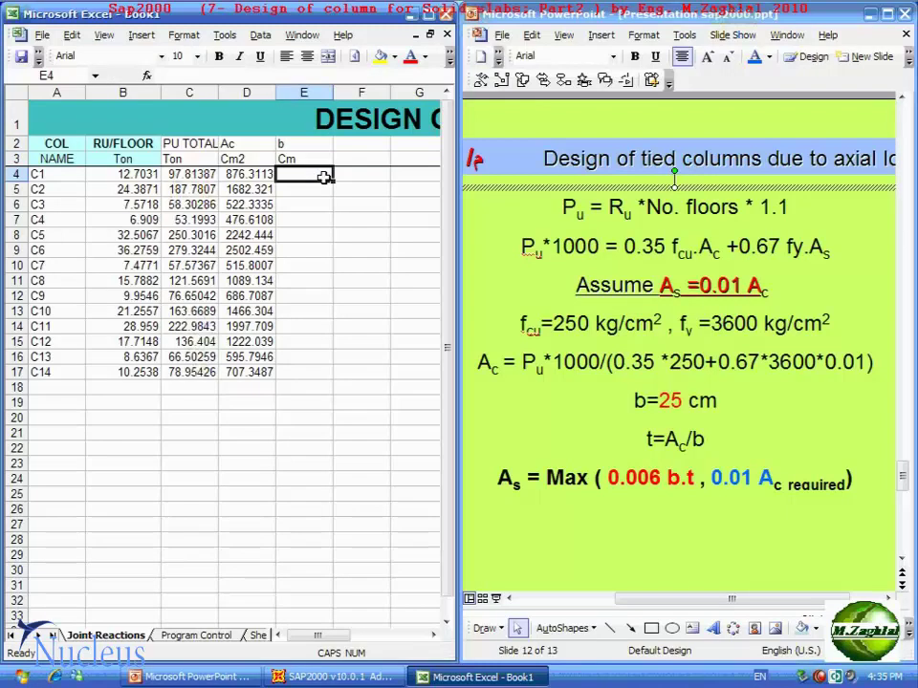
- Fill a width of 25 into E4:E17 for columns C1–C14
{"action": "type", "text": "25"}
{"action": "key", "text": "Return"}
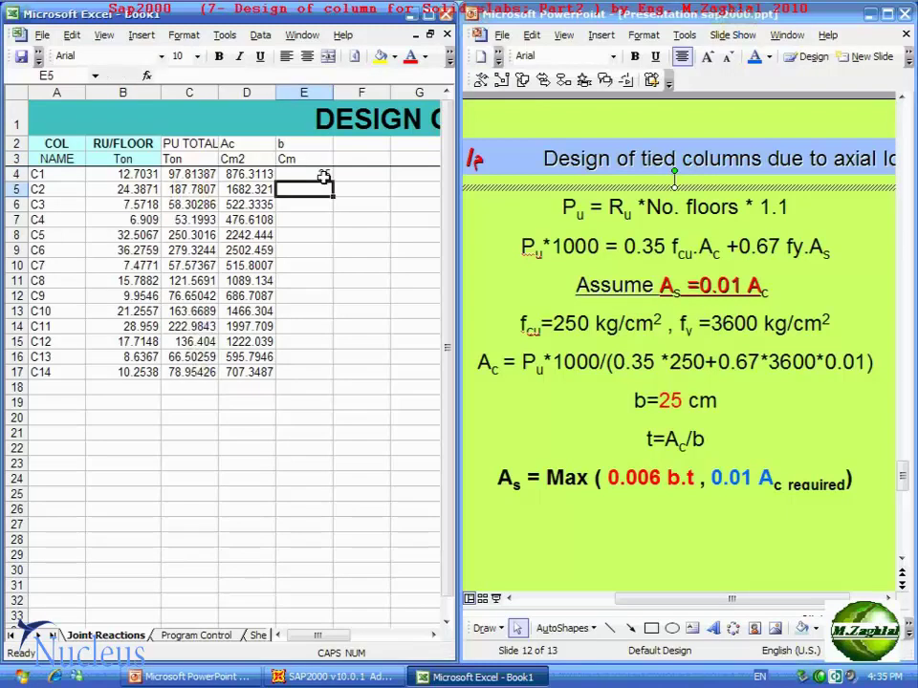
{"action": "left_click", "coordinate": [326, 173]}
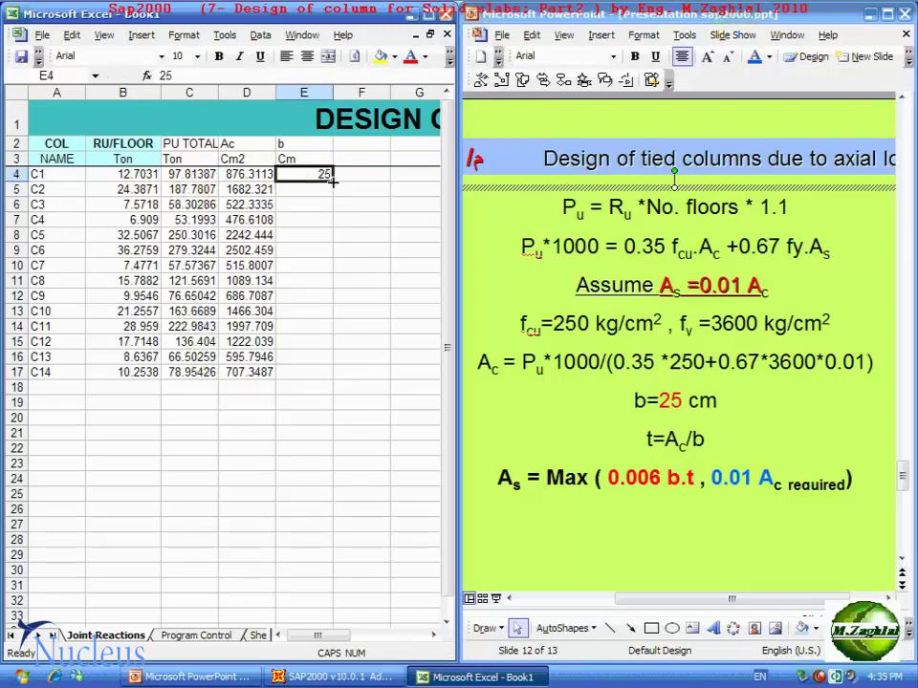
{"action": "left_click_drag", "start_coordinate": [326, 172], "coordinate": [323, 377]}
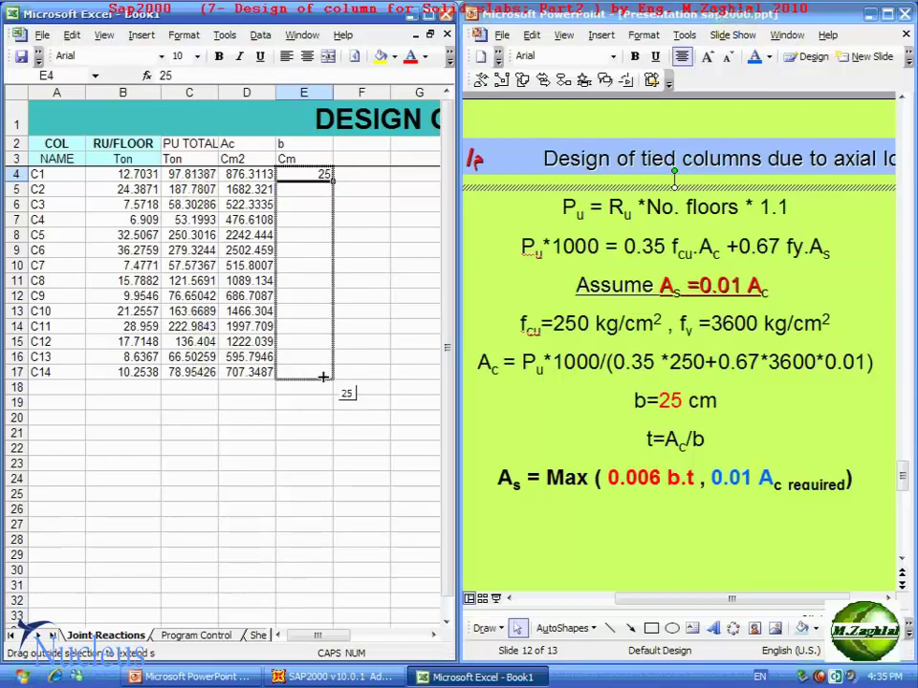
{"action": "left_click_drag", "start_coordinate": [324, 376], "coordinate": [323, 374]}
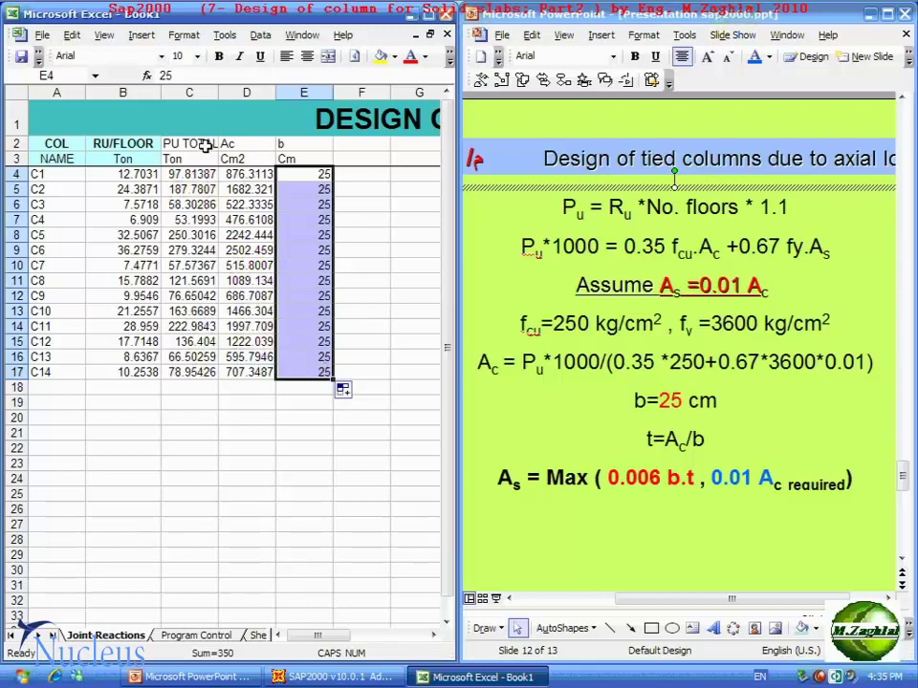
{"action": "left_click", "coordinate": [329, 179]}
{"action": "left_click", "coordinate": [379, 341]}
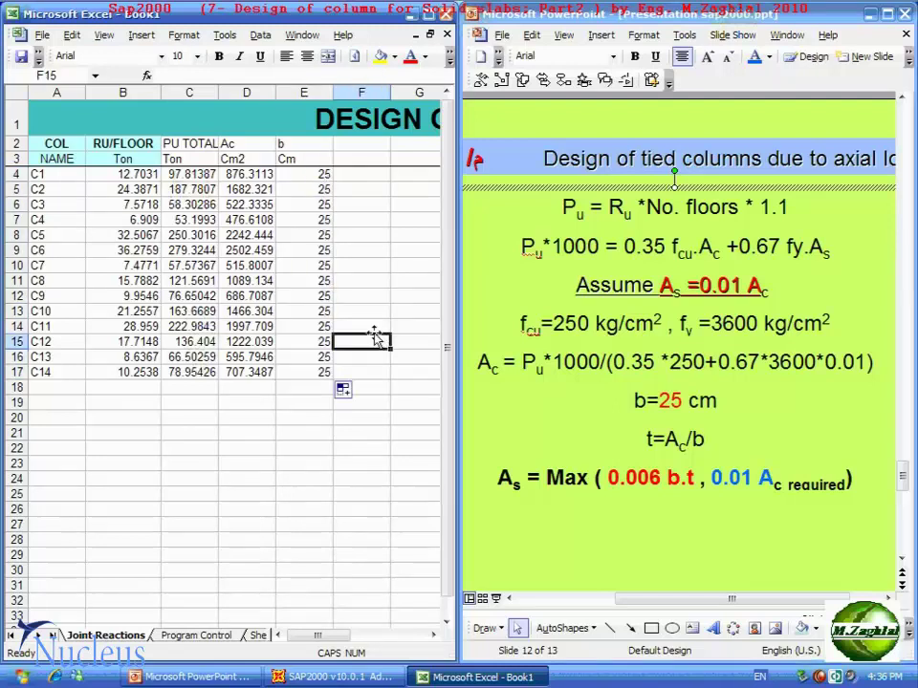
{"action": "left_click", "coordinate": [360, 145]}
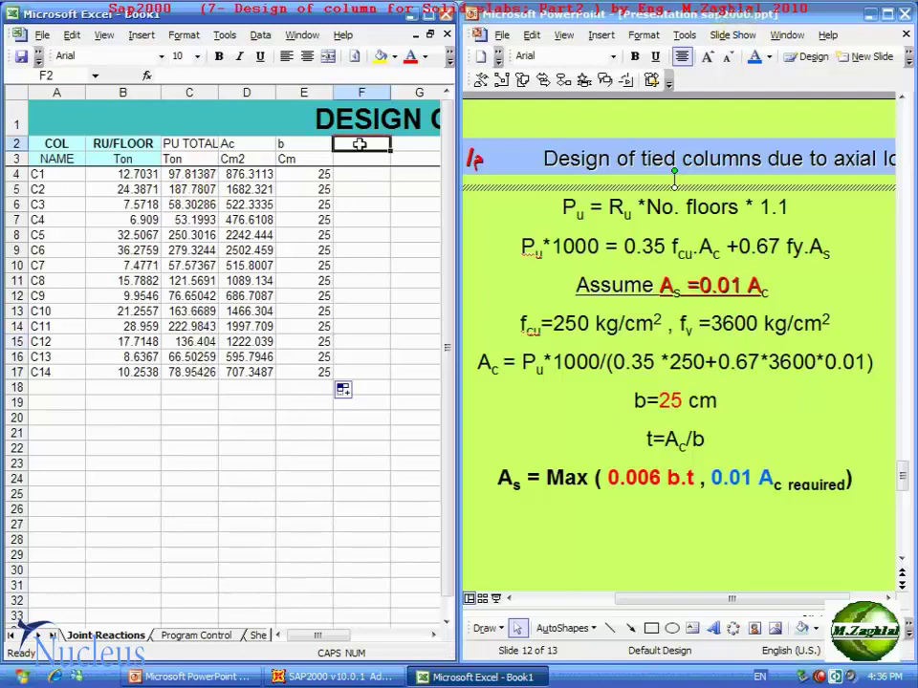
- Head column F with t in F2 and the unit Cm in F3
{"action": "type", "text": "t"}
{"action": "left_click", "coordinate": [362, 158]}
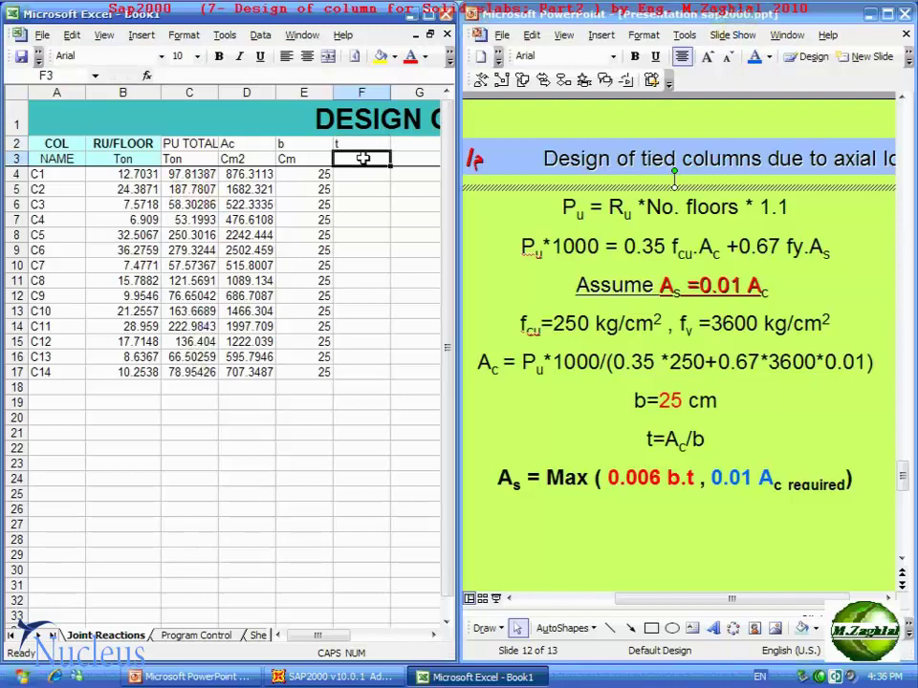
{"action": "type", "text": "C"}
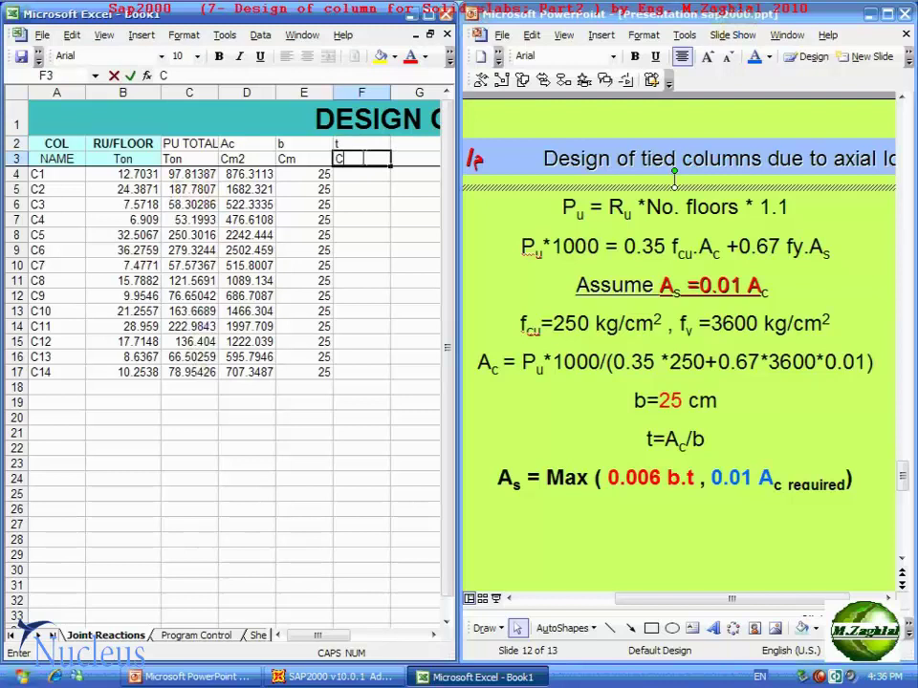
{"action": "type", "text": "m"}
{"action": "left_click", "coordinate": [366, 170]}
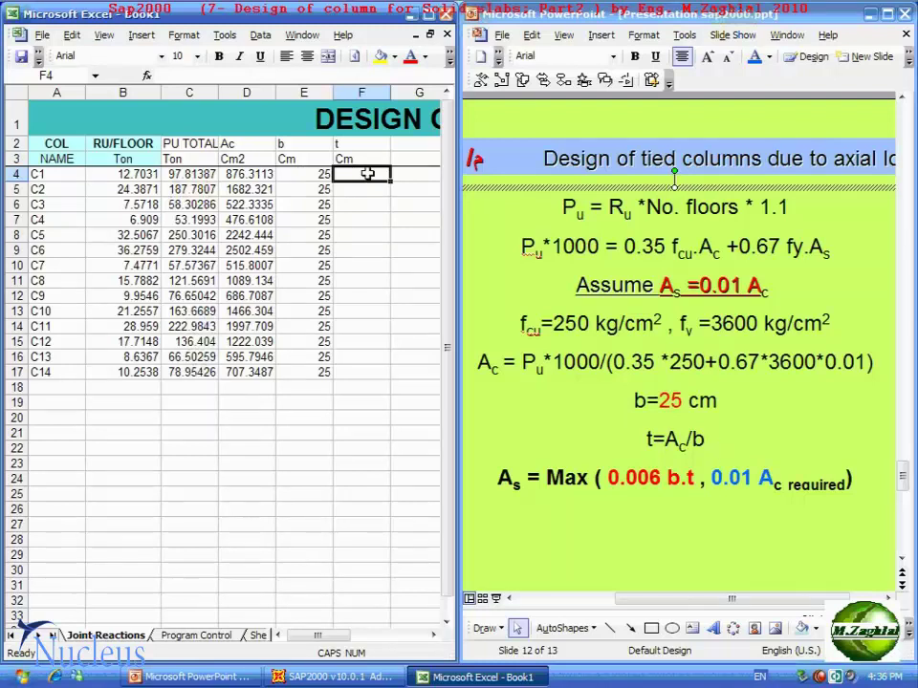
- Enter thickness =D4/E4 in F4 and fill it down to F17
{"action": "type", "text": "="}
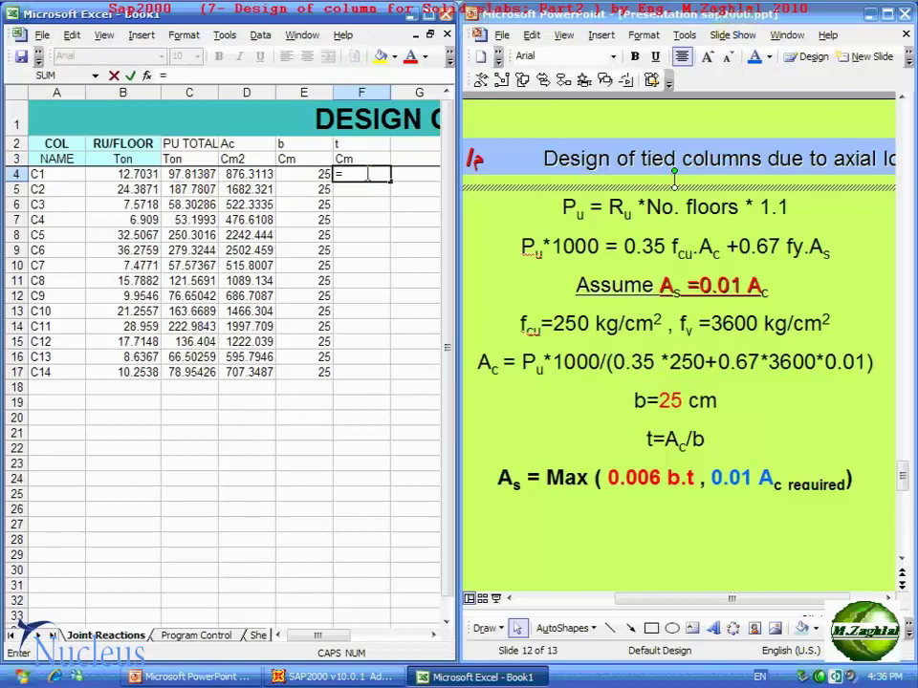
{"action": "left_click", "coordinate": [250, 174]}
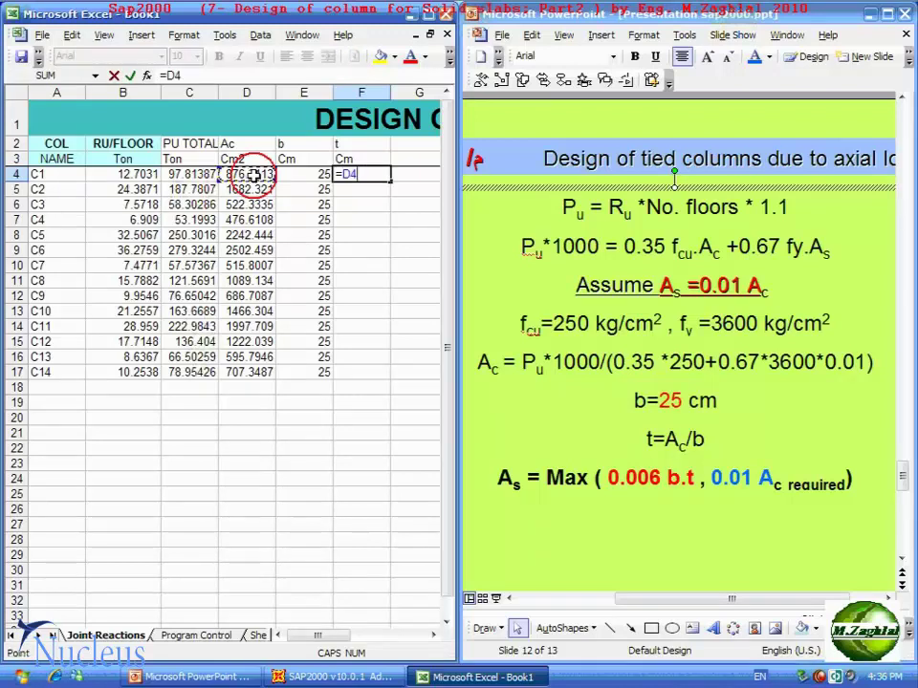
{"action": "type", "text": "/"}
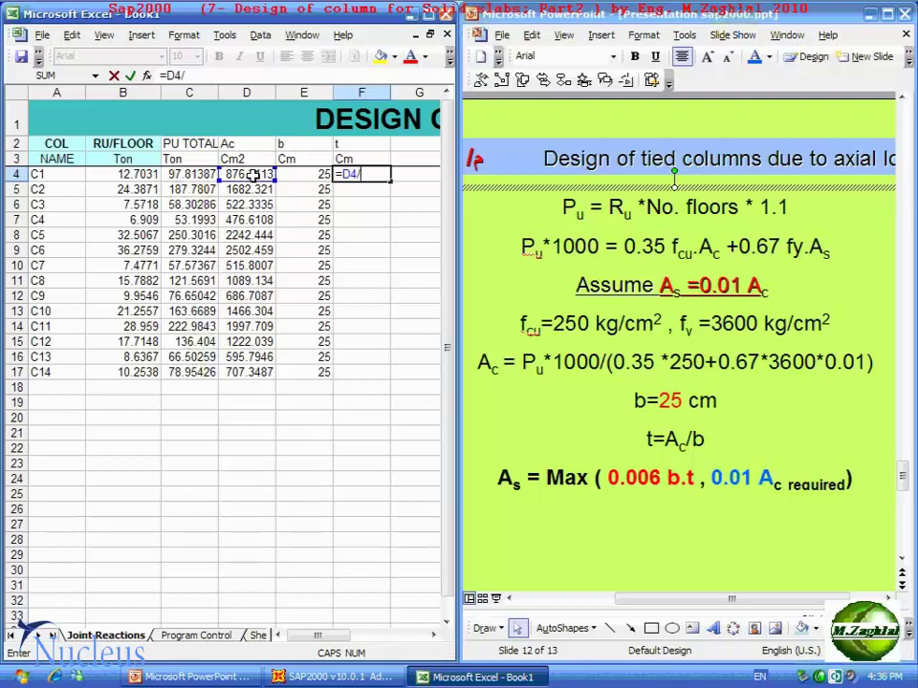
{"action": "left_click", "coordinate": [307, 172]}
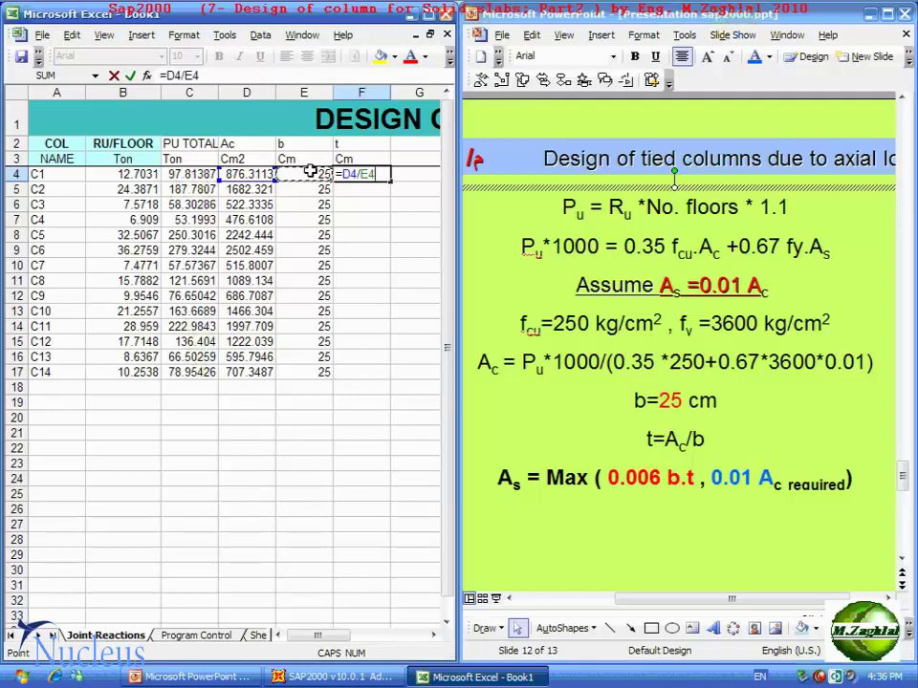
{"action": "key", "text": "Return"}
{"action": "left_click", "coordinate": [363, 174]}
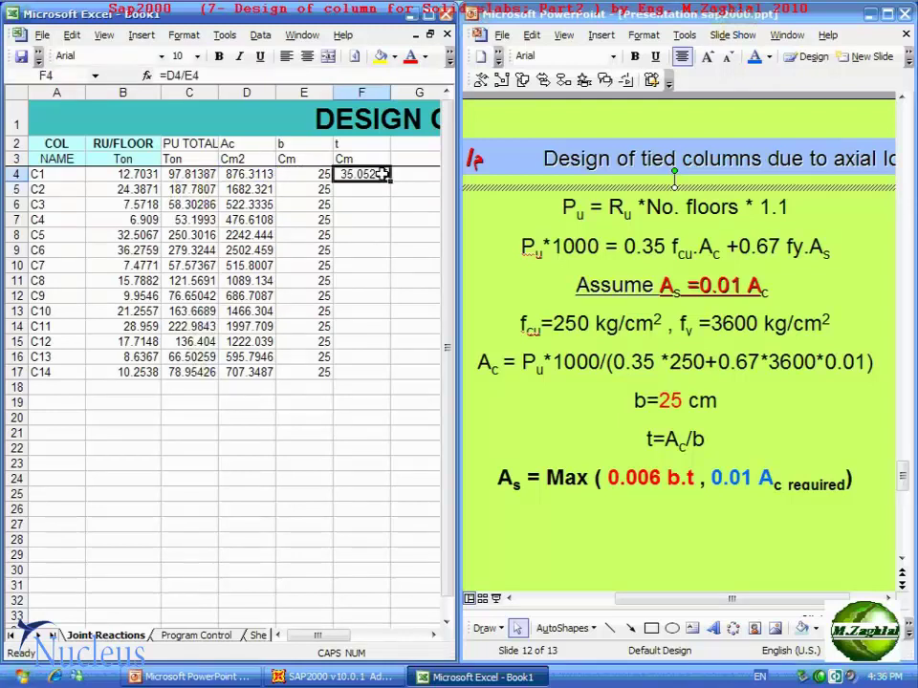
{"action": "double_click", "coordinate": [389, 182]}
{"action": "left_click", "coordinate": [349, 413]}
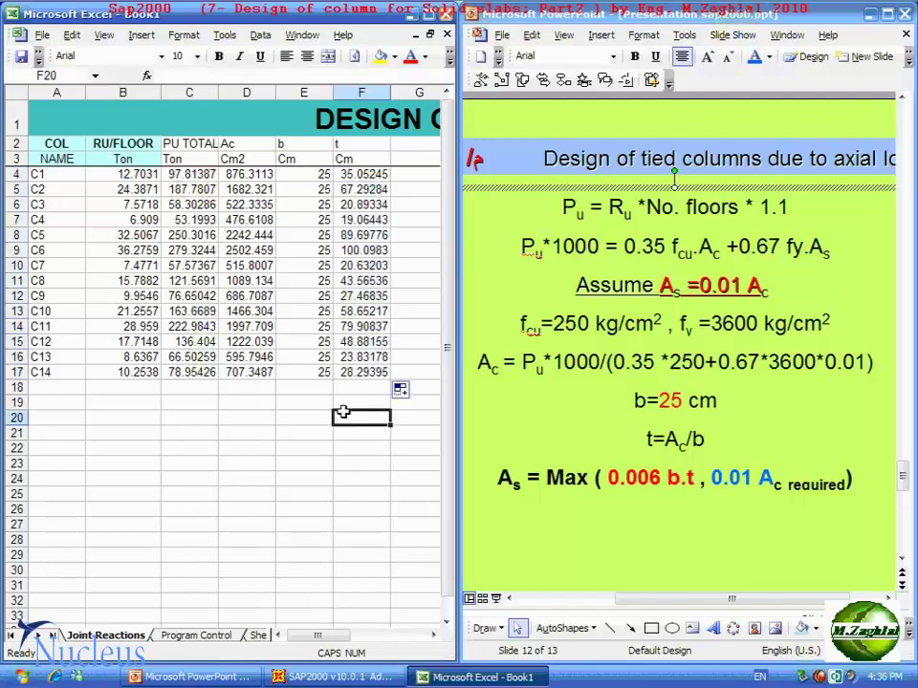
- Check the copied thickness formulas for C2, C6, C7, C8 and C3
{"action": "left_click", "coordinate": [358, 189]}
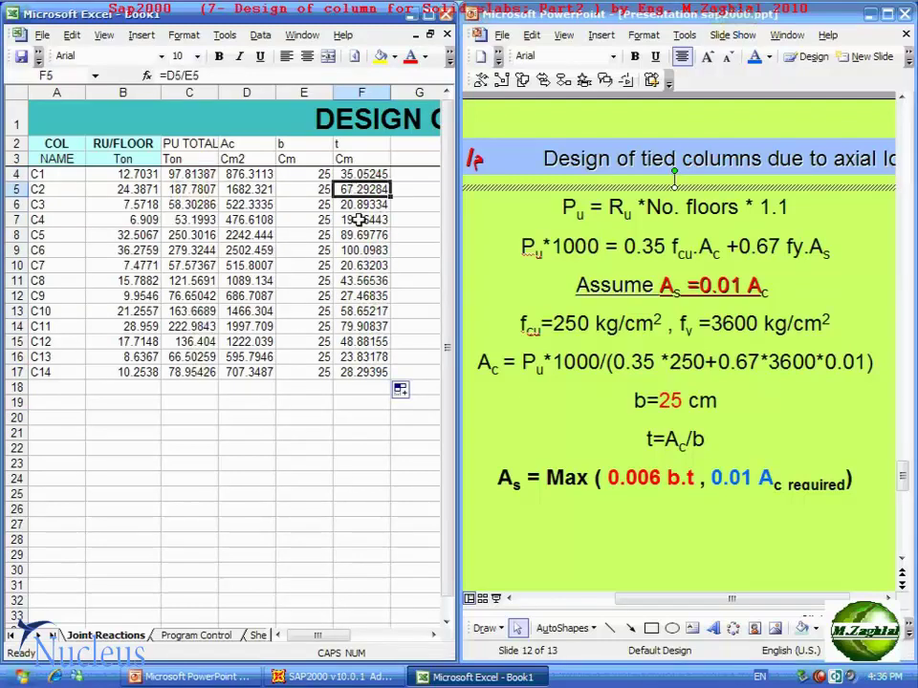
{"action": "left_click", "coordinate": [361, 251]}
{"action": "left_click", "coordinate": [361, 266]}
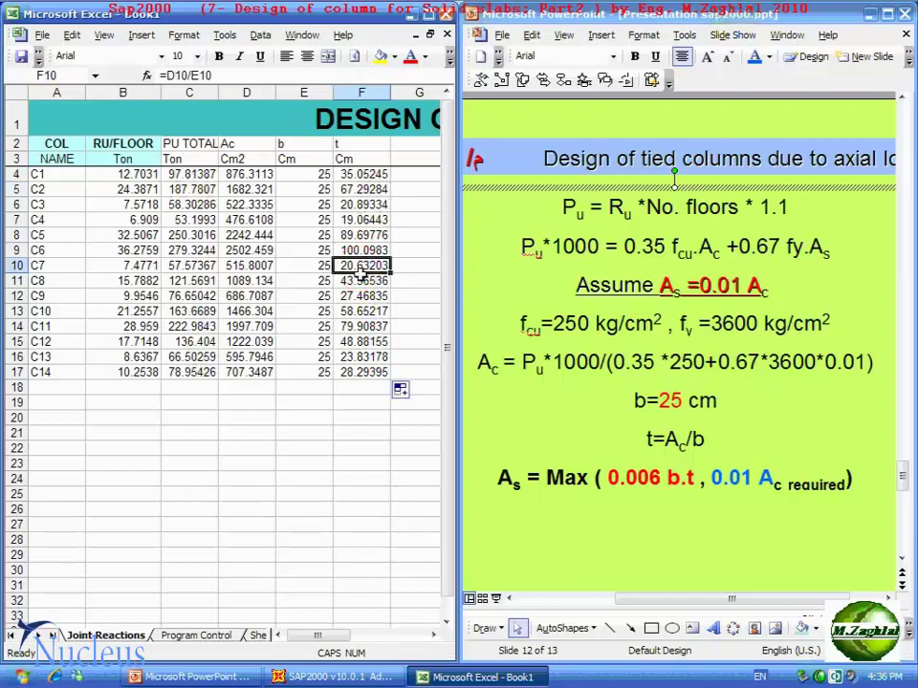
{"action": "left_click", "coordinate": [363, 279]}
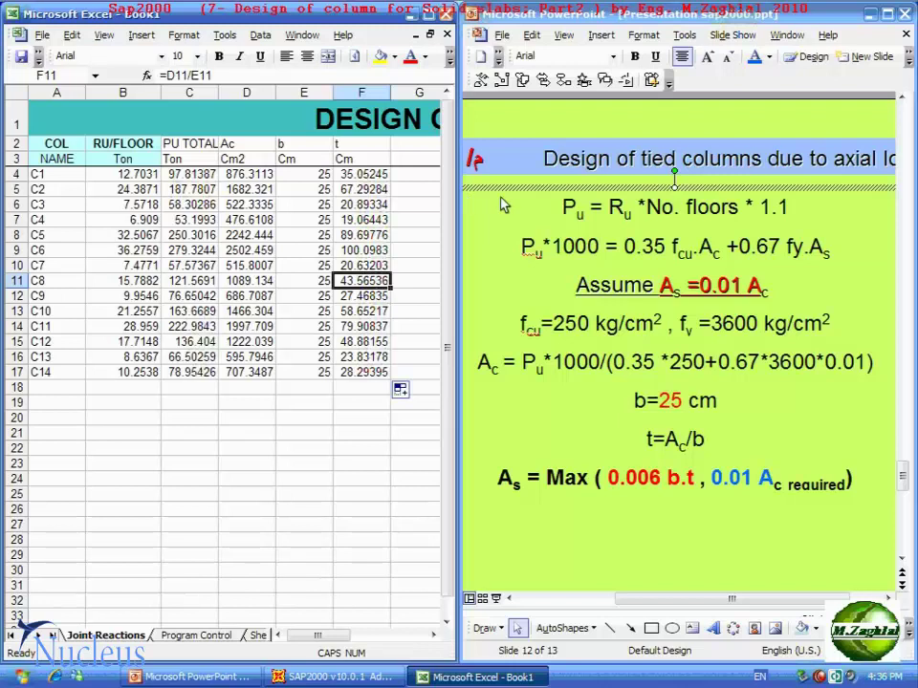
{"action": "left_click", "coordinate": [362, 203]}
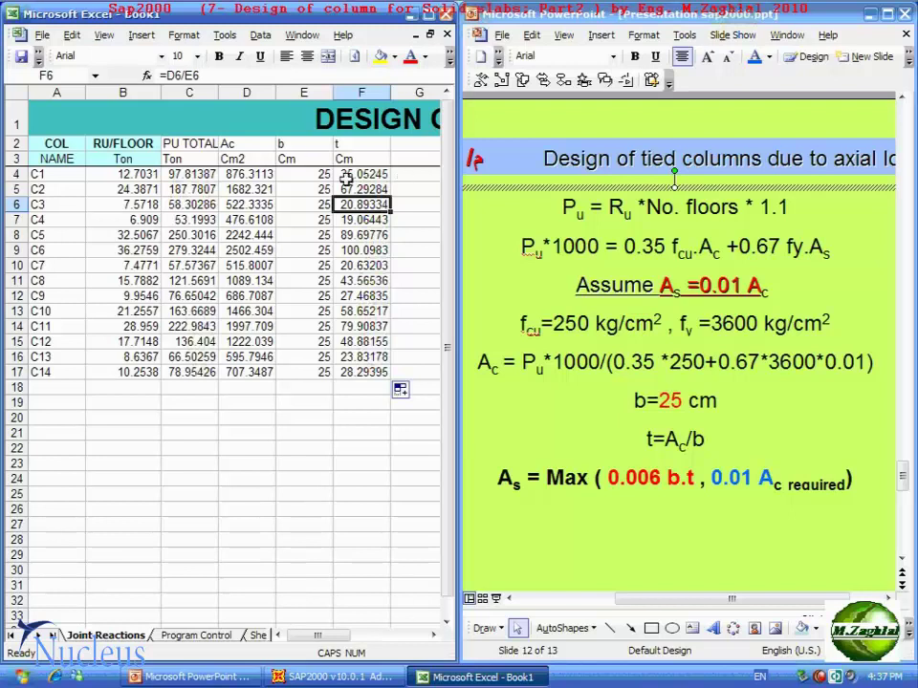
- Clear the thickness results in F4:F17
{"action": "left_click_drag", "start_coordinate": [364, 174], "coordinate": [363, 373]}
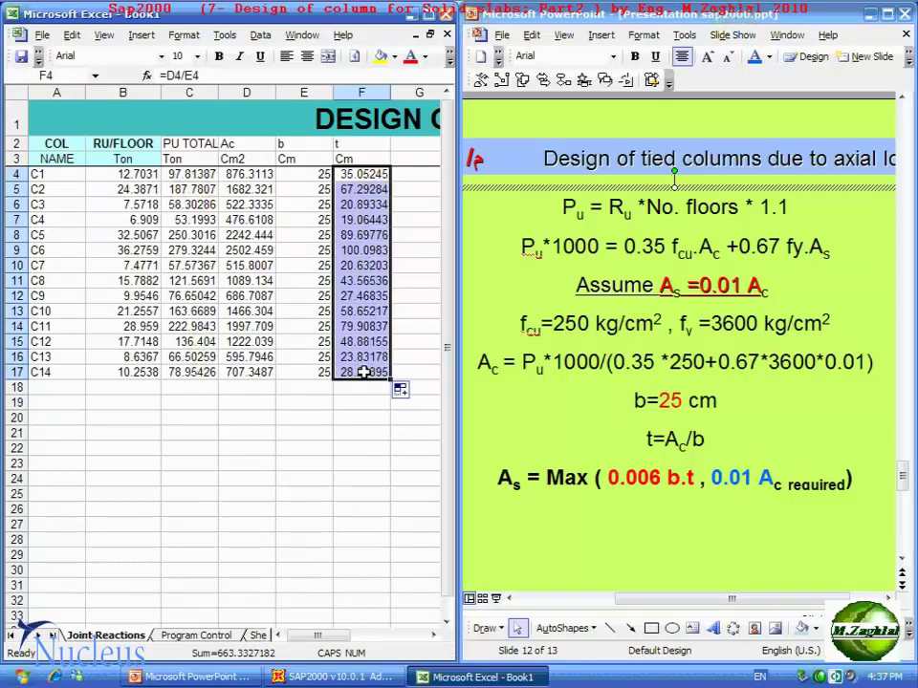
{"action": "key", "text": "Delete"}
{"action": "left_click", "coordinate": [361, 181]}
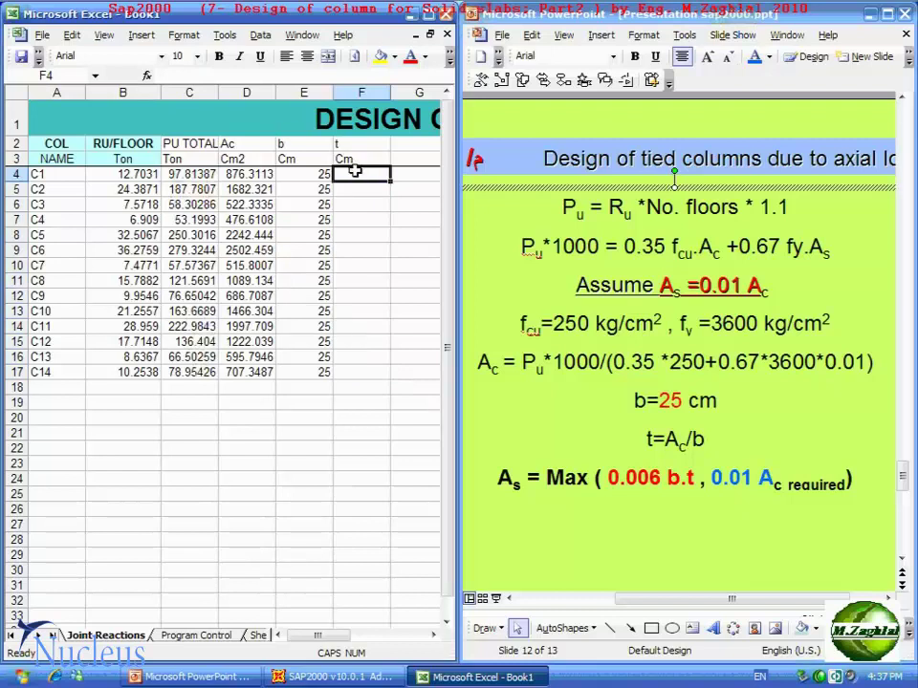
- Start the F4 formula as =MAX(40,CEILING( for a 40 cm minimum thickness
{"action": "left_click", "coordinate": [433, 638]}
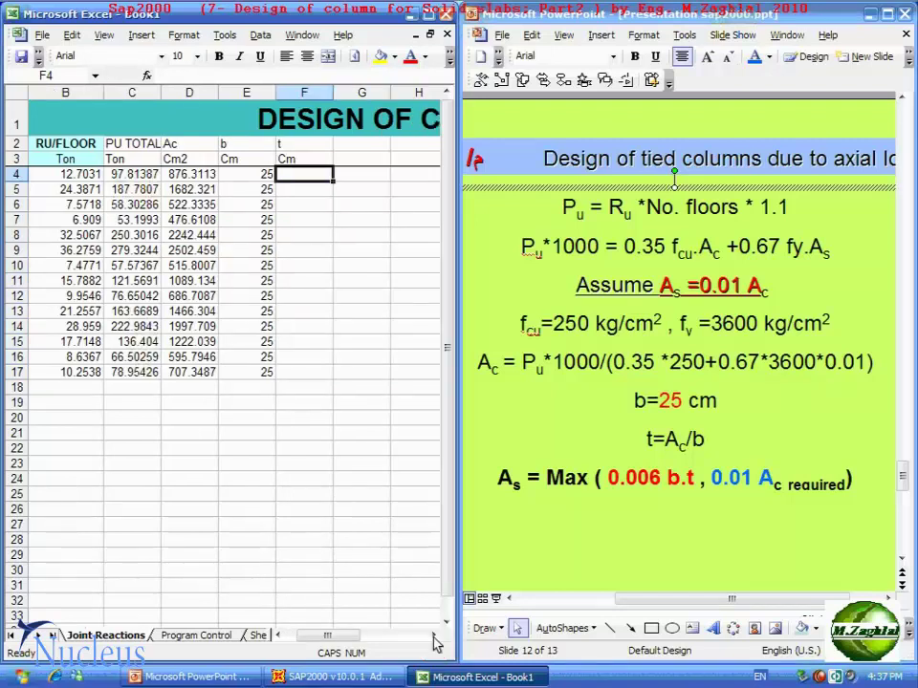
{"action": "left_click", "coordinate": [433, 636]}
{"action": "left_click", "coordinate": [431, 637]}
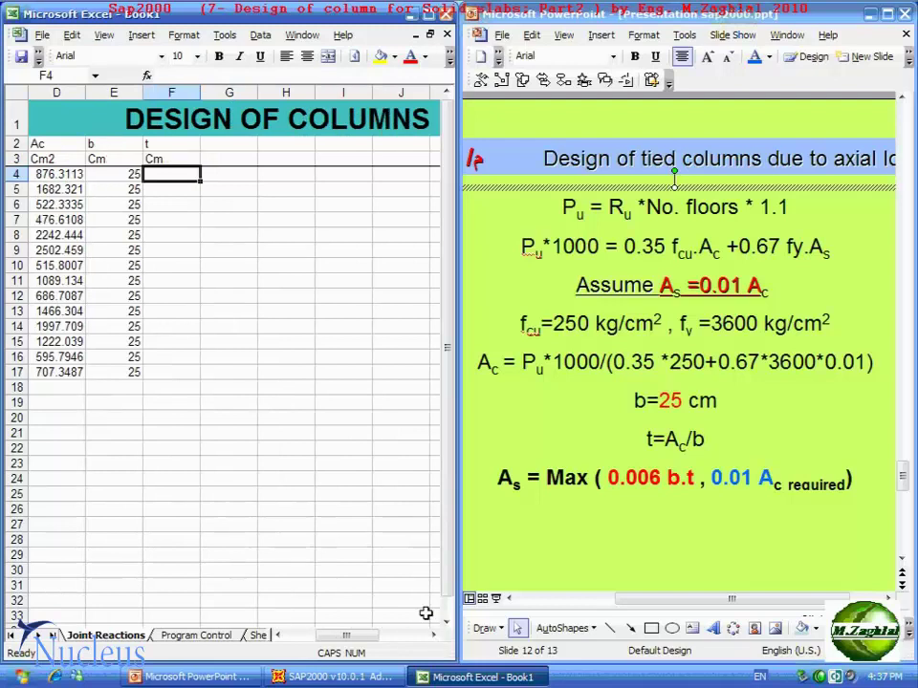
{"action": "type", "text": "="}
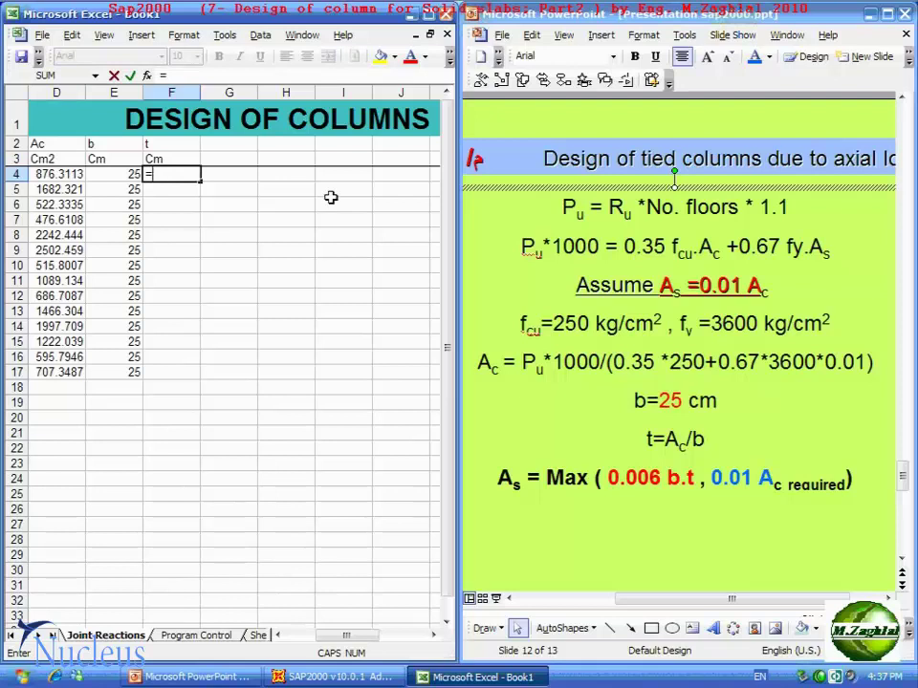
{"action": "type", "text": "MAX"}
{"action": "type", "text": "("}
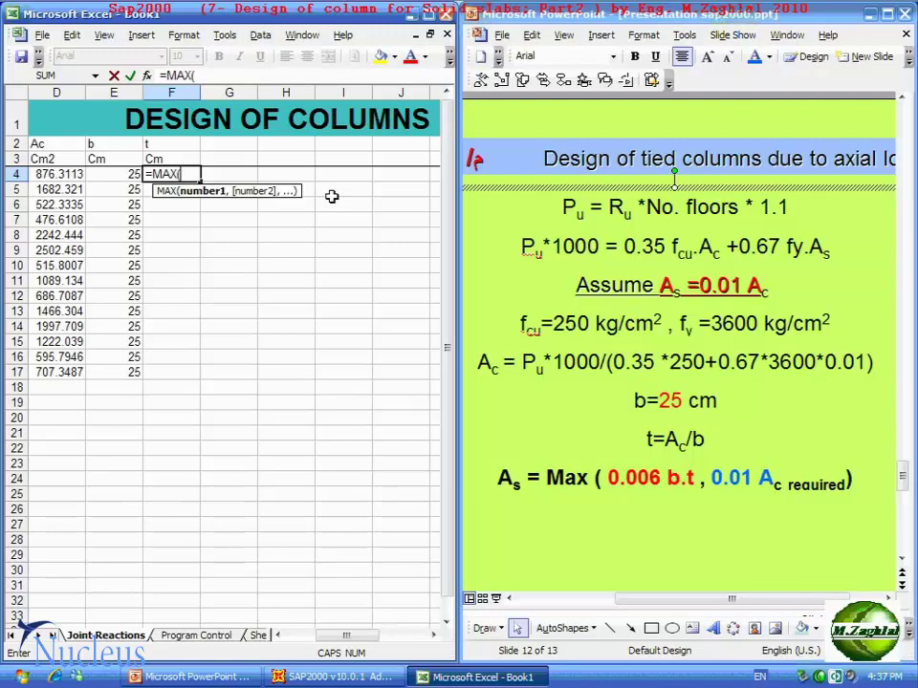
{"action": "type", "text": "40"}
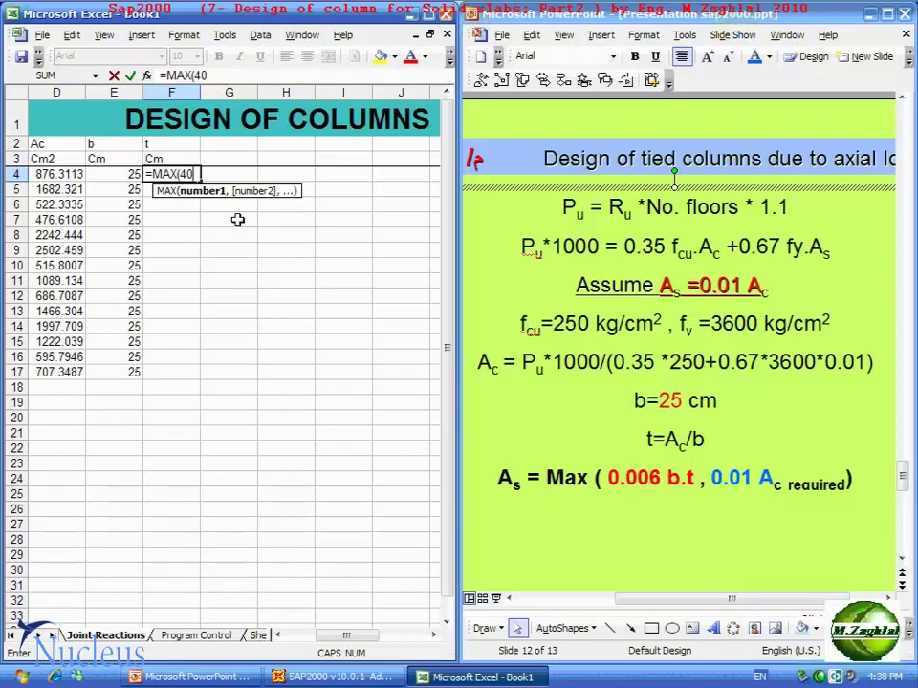
{"action": "type", "text": ","}
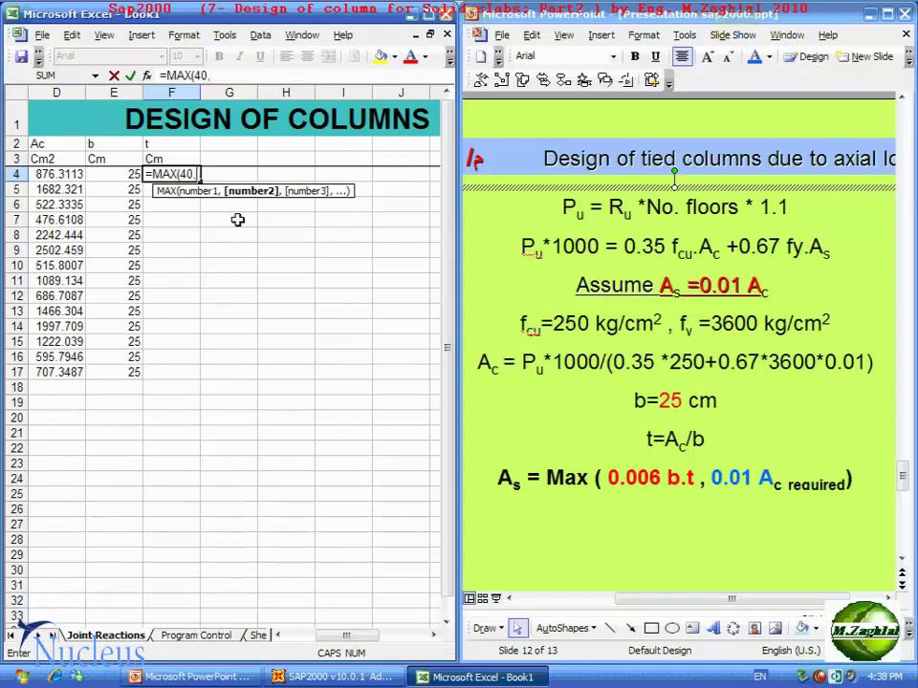
{"action": "type", "text": "CE"}
{"action": "type", "text": "ILING"}
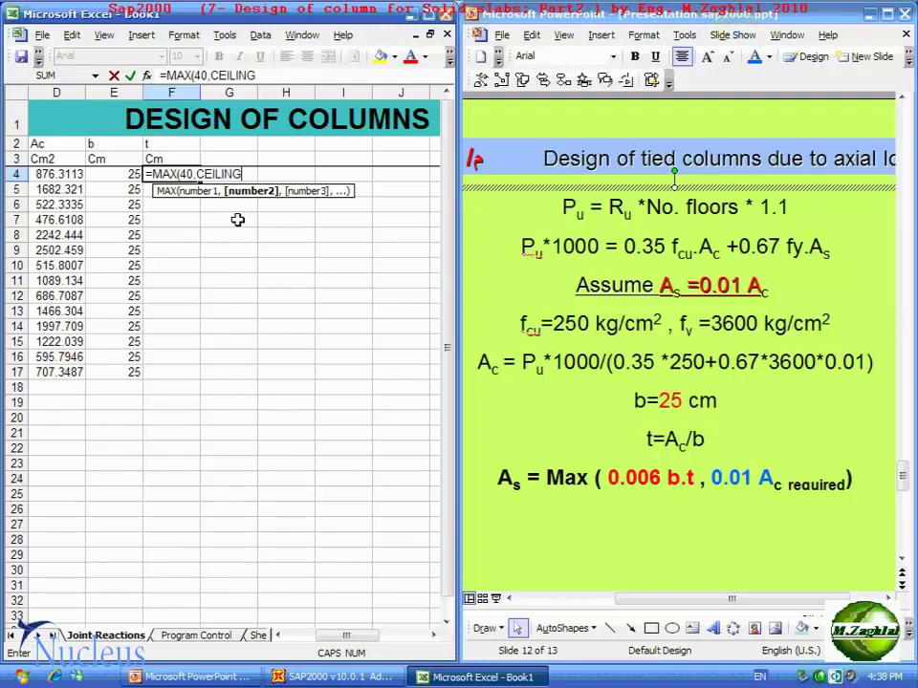
{"action": "type", "text": "("}
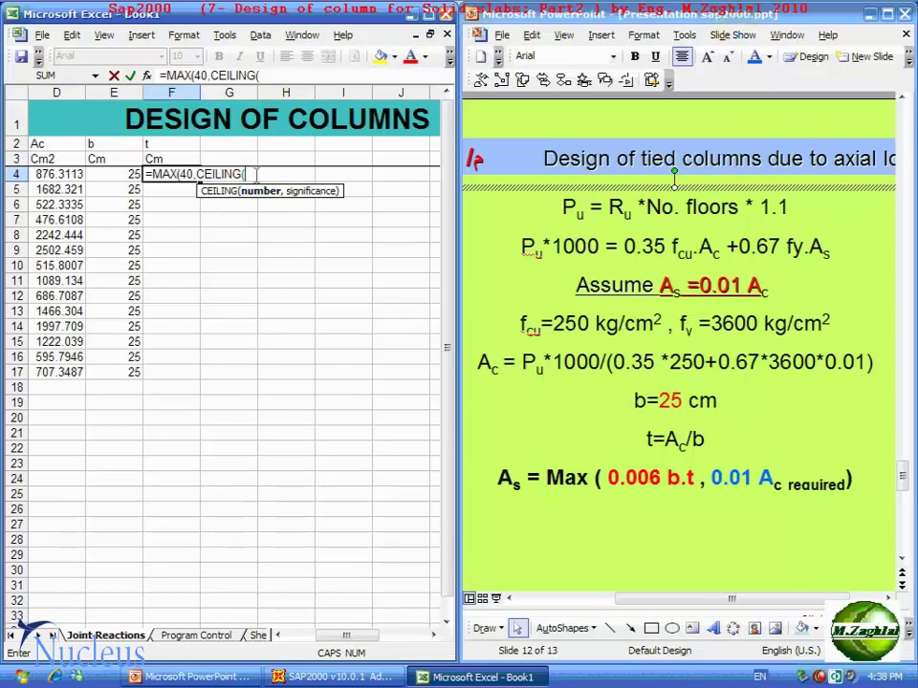
- Complete F4 as =MAX(40,CEILING(D4/E4,5)), giving 40 for C1
{"action": "left_click", "coordinate": [256, 174]}
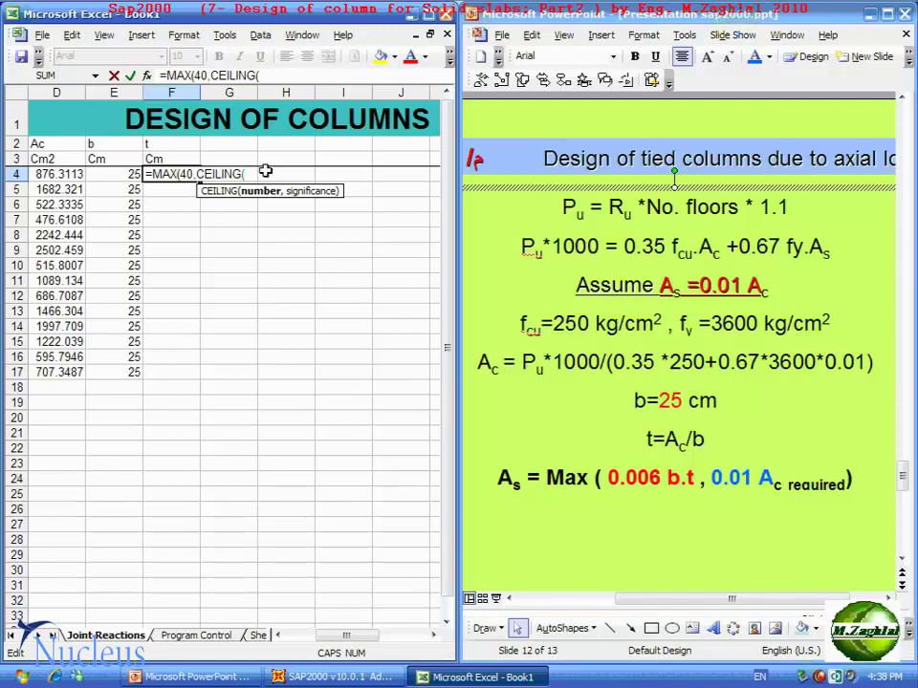
{"action": "left_click", "coordinate": [72, 175]}
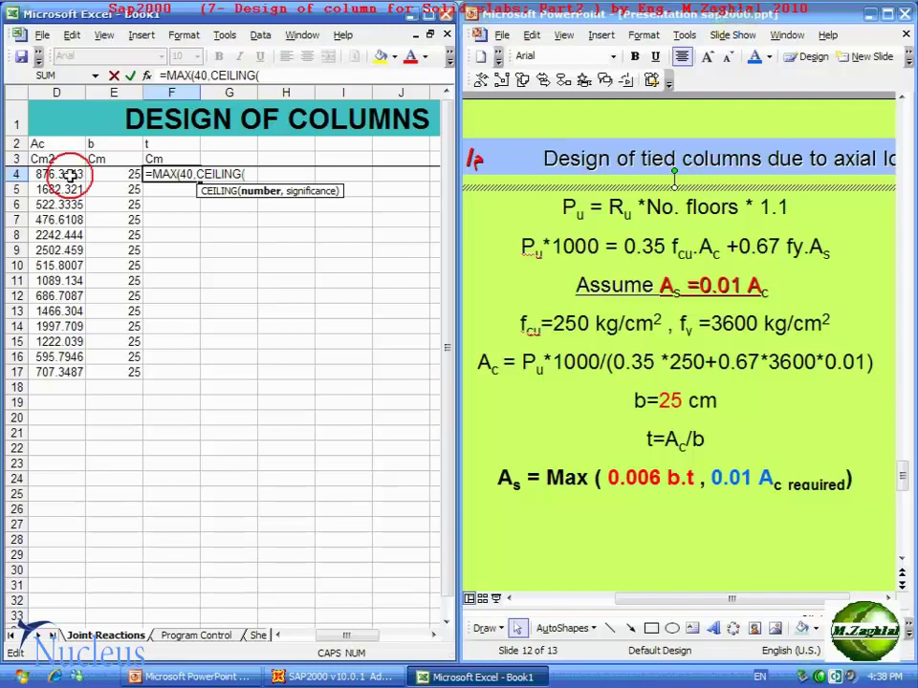
{"action": "type", "text": "D4/"}
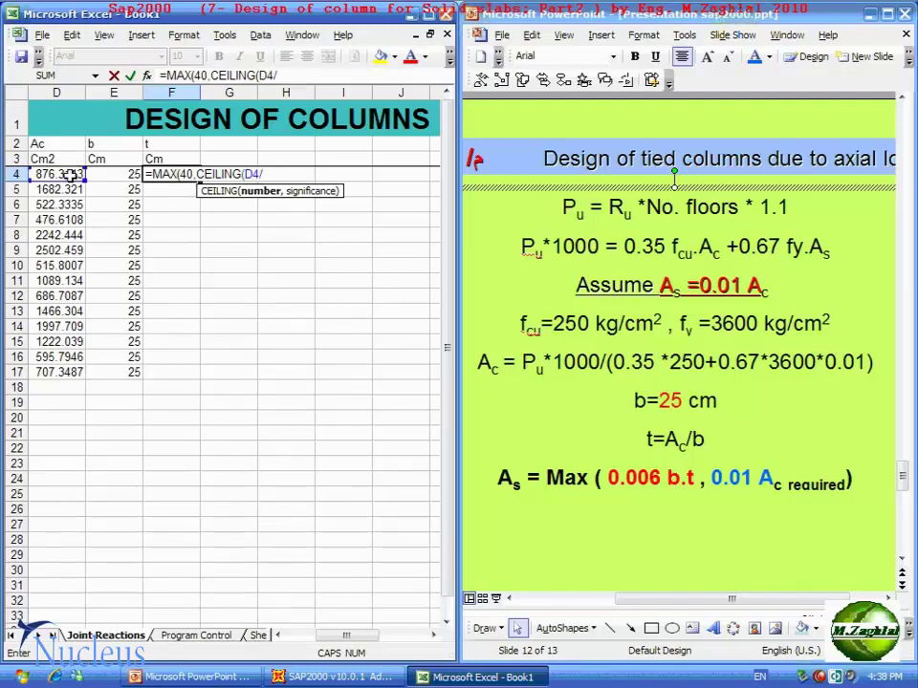
{"action": "left_click", "coordinate": [116, 174]}
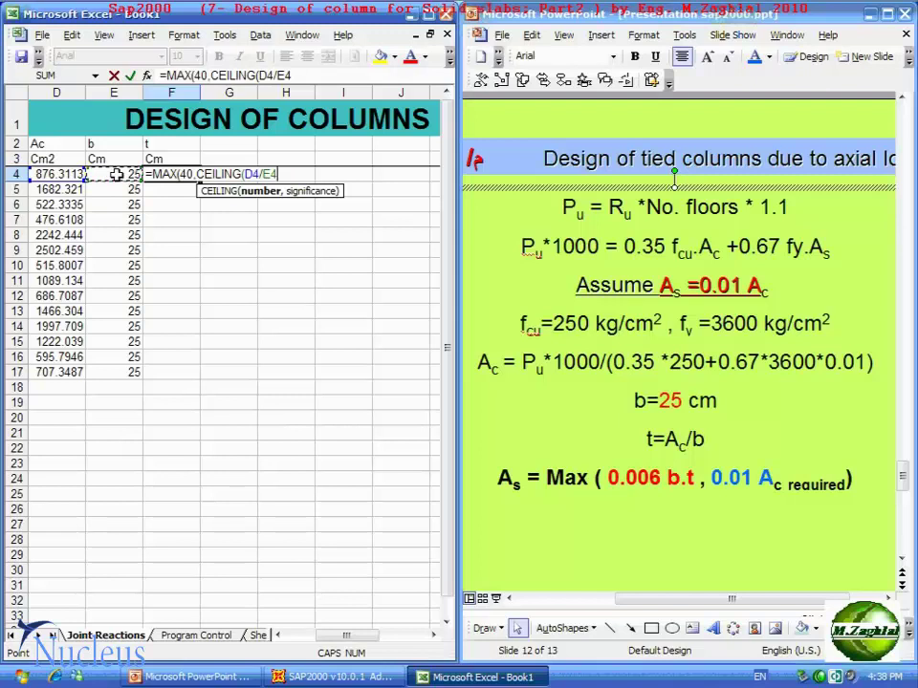
{"action": "type", "text": ","}
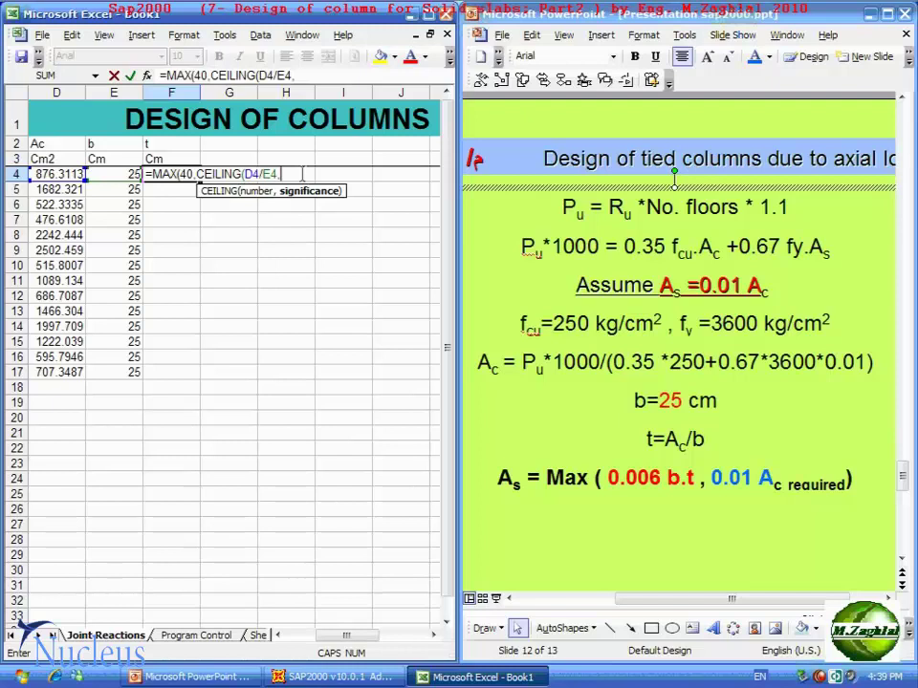
{"action": "type", "text": "5"}
{"action": "type", "text": ")"}
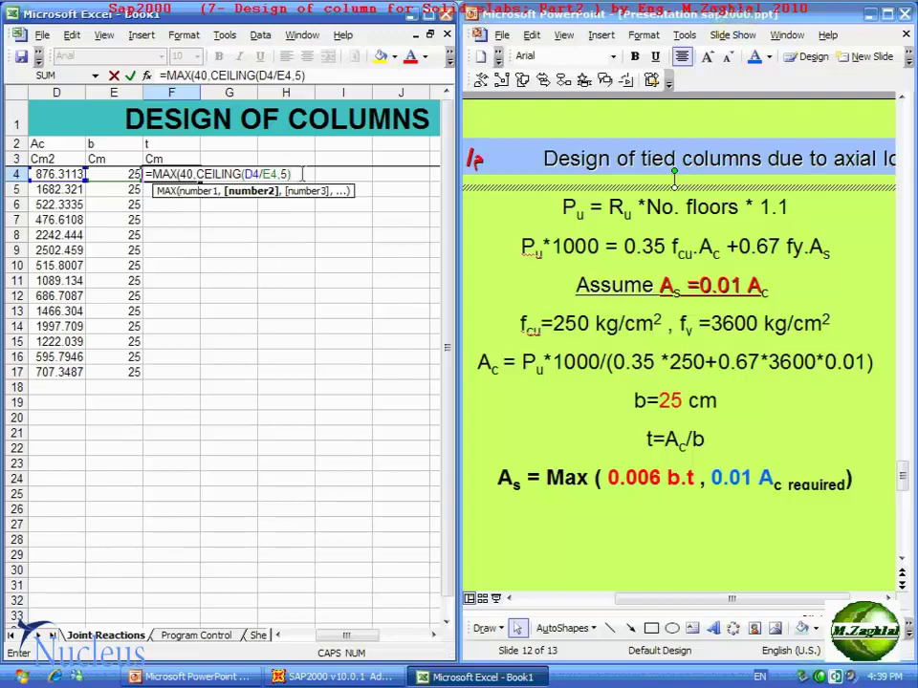
{"action": "type", "text": ")"}
{"action": "type", "text": ")"}
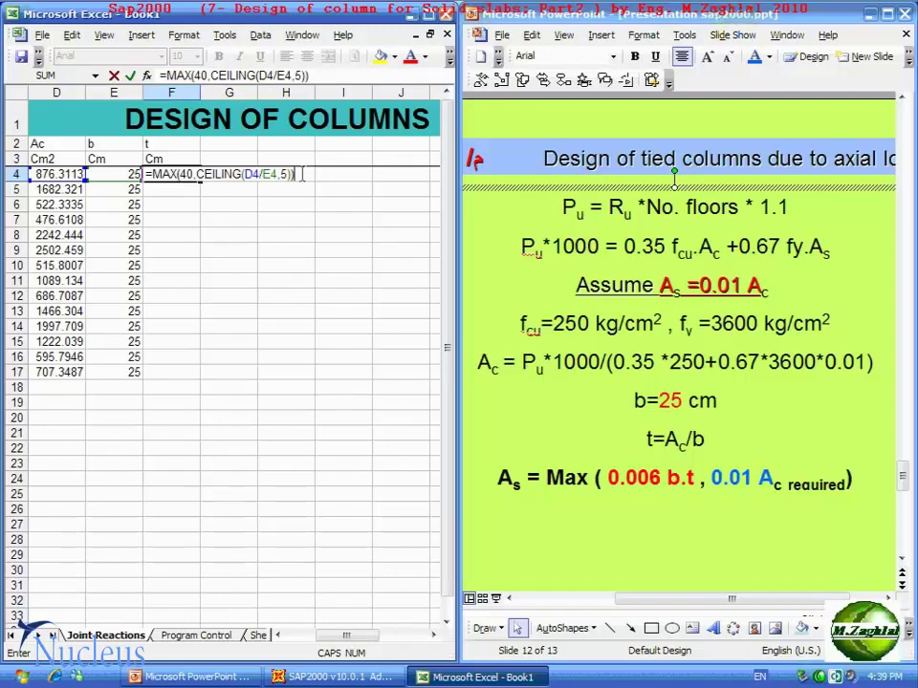
{"action": "key", "text": "Return"}
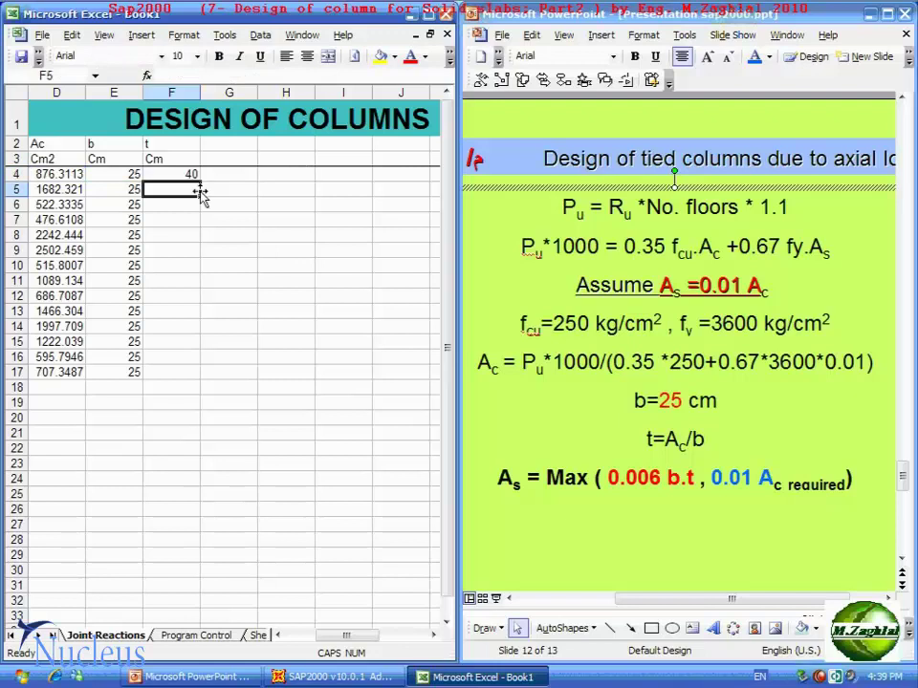
- Copy the F4 thickness formula down to F17 and verify F7, giving 40 to 105 cm
{"action": "left_click", "coordinate": [188, 174]}
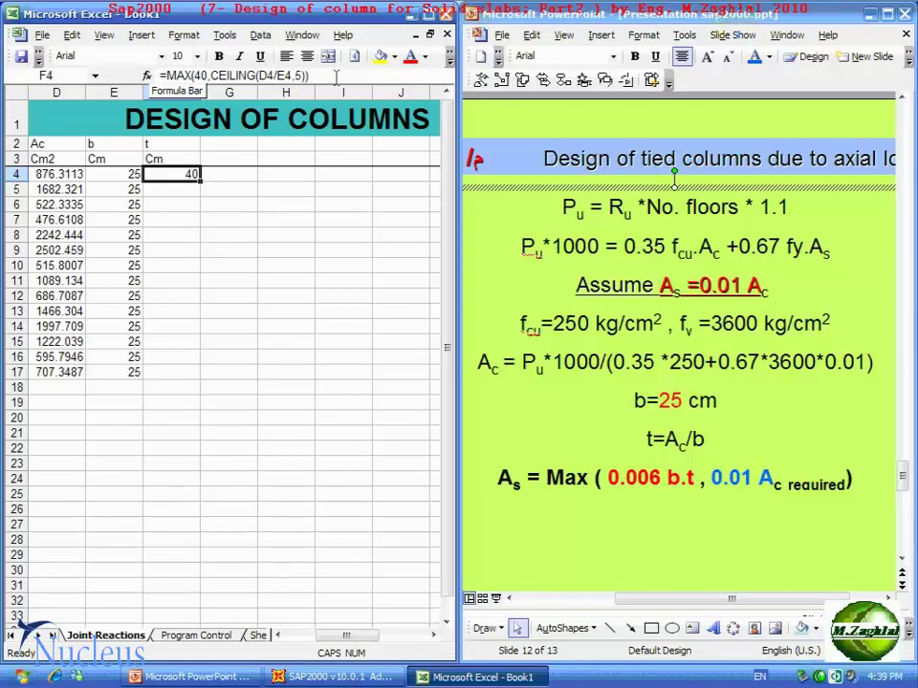
{"action": "double_click", "coordinate": [201, 182]}
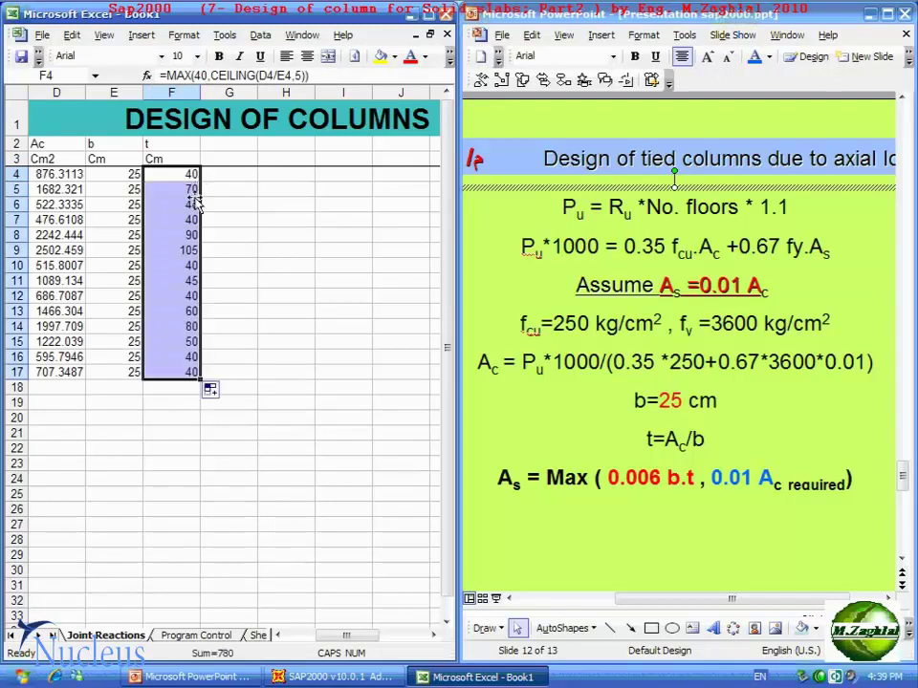
{"action": "left_click", "coordinate": [235, 327]}
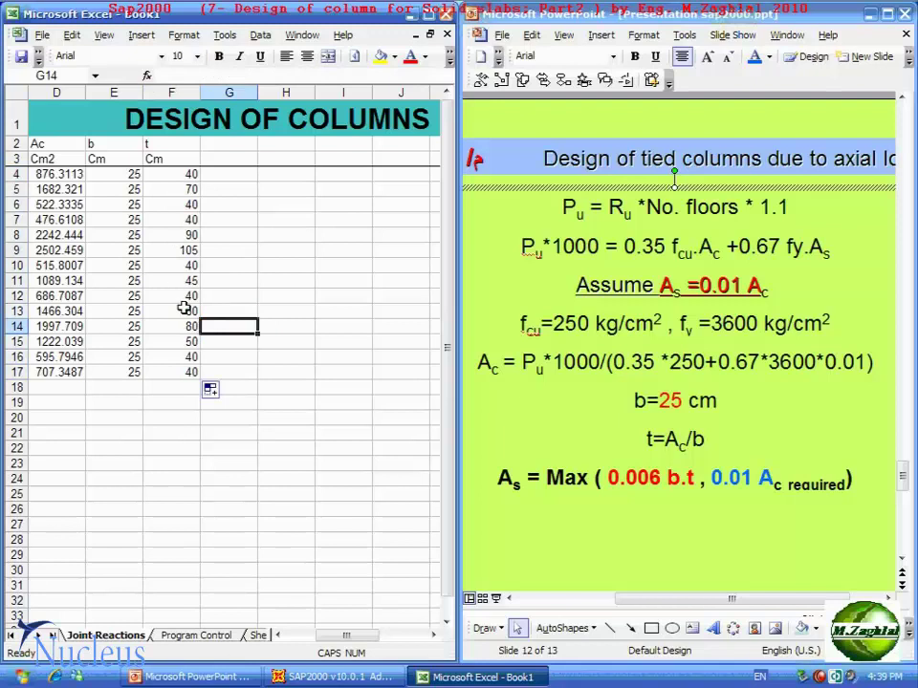
{"action": "left_click", "coordinate": [179, 219]}
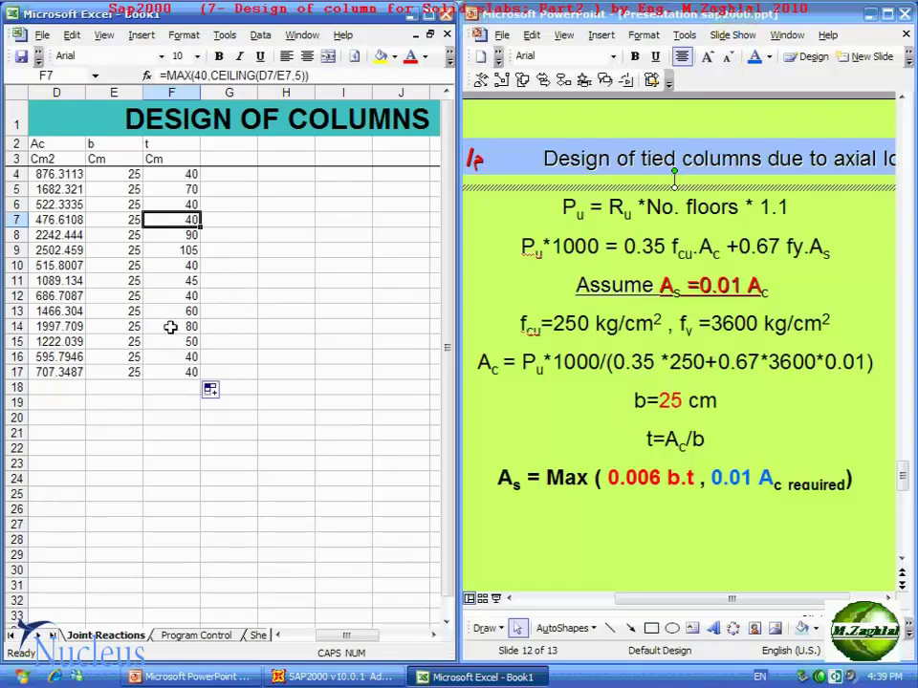
{"action": "left_click", "coordinate": [322, 280]}
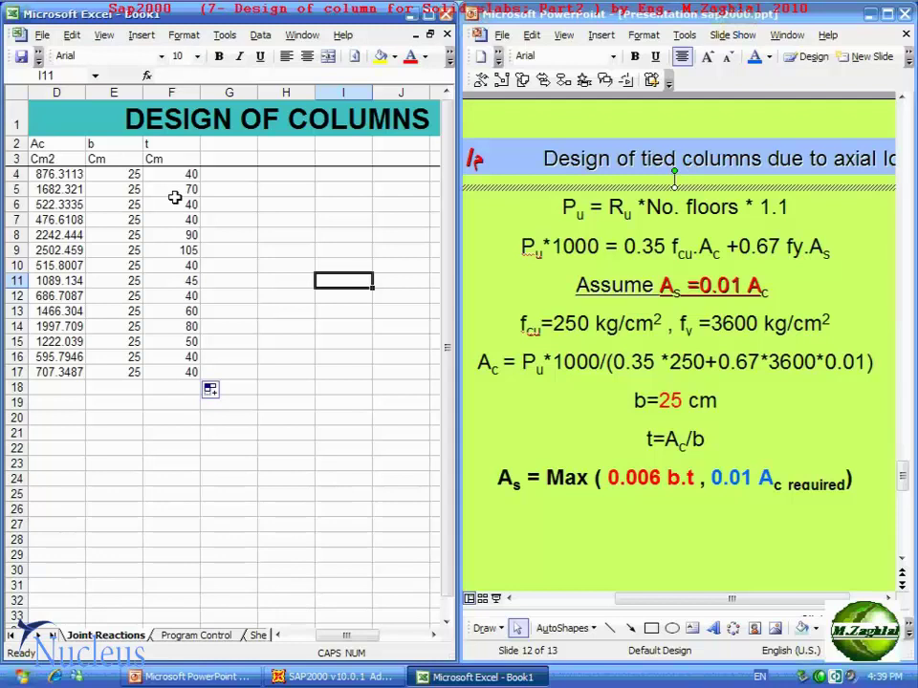
{"action": "left_click", "coordinate": [209, 145]}
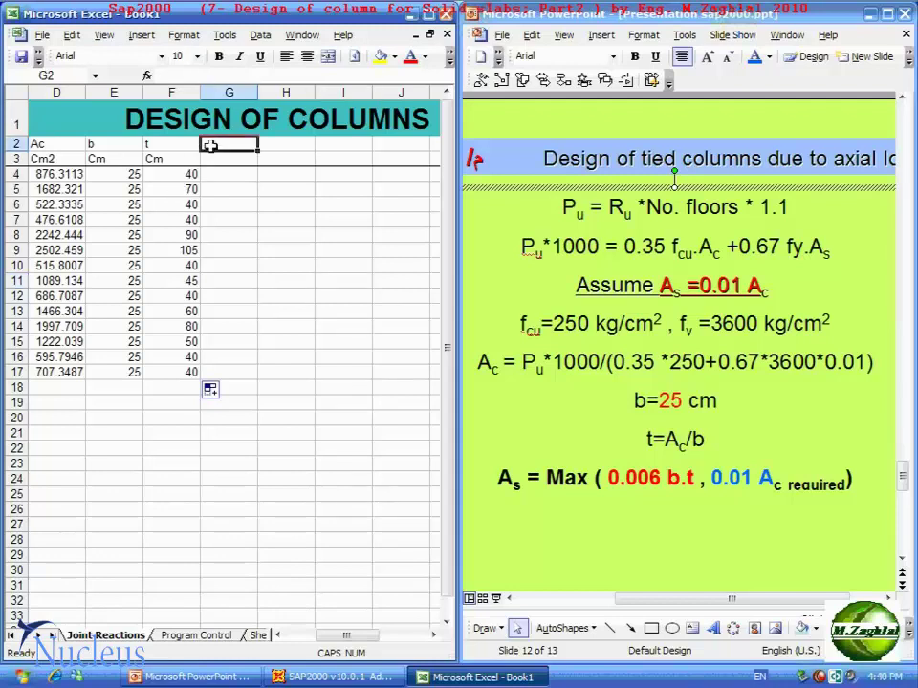
- Label column G with the heading 'As' in G2 and the unit 'Cm2' in G3
{"action": "type", "text": "AS"}
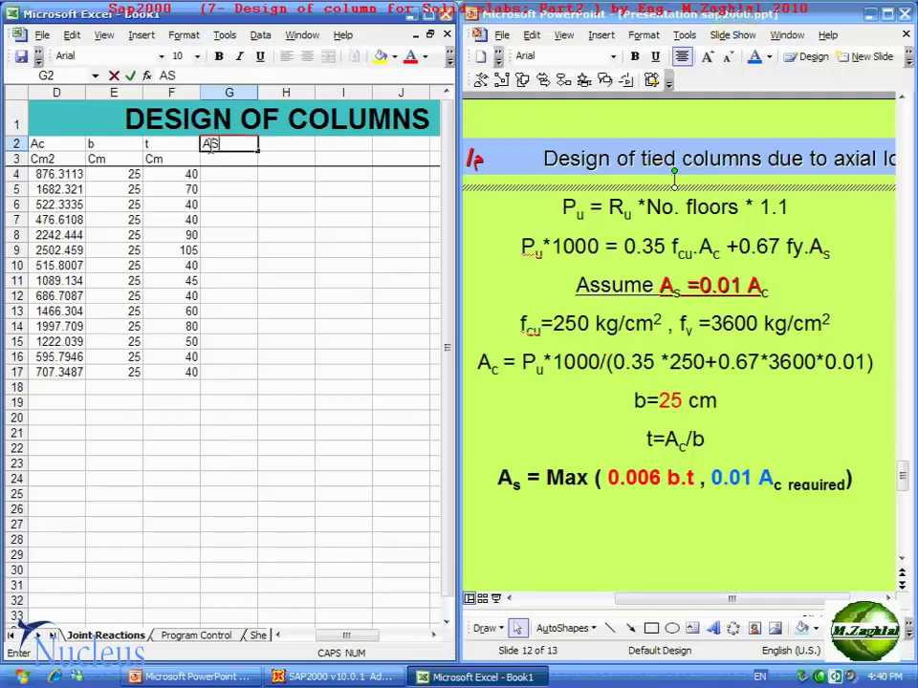
{"action": "key", "text": "BackSpace"}
{"action": "type", "text": "s"}
{"action": "left_click", "coordinate": [231, 160]}
{"action": "type", "text": "C"}
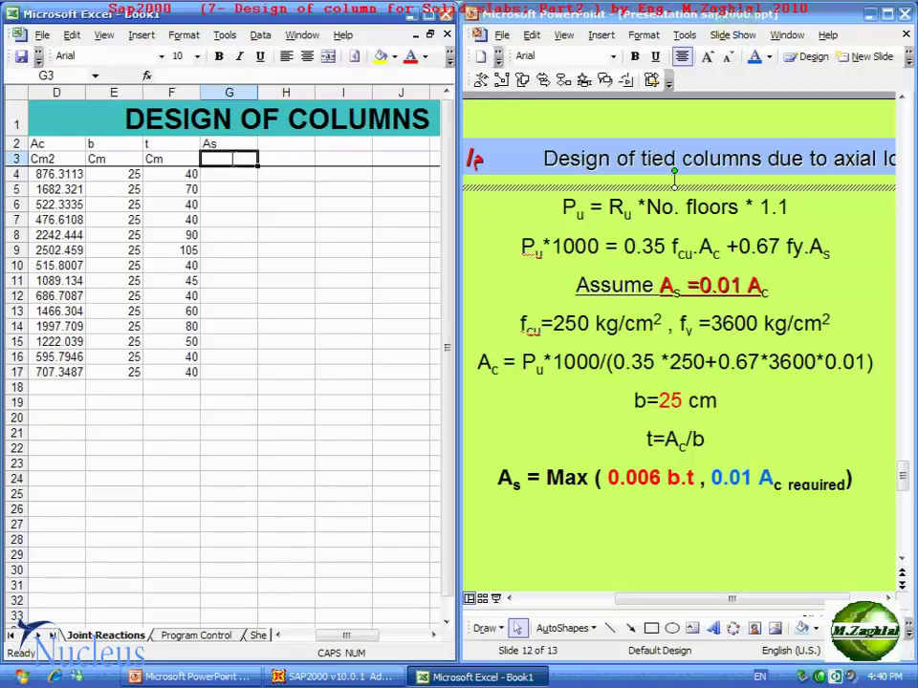
{"action": "type", "text": "m2"}
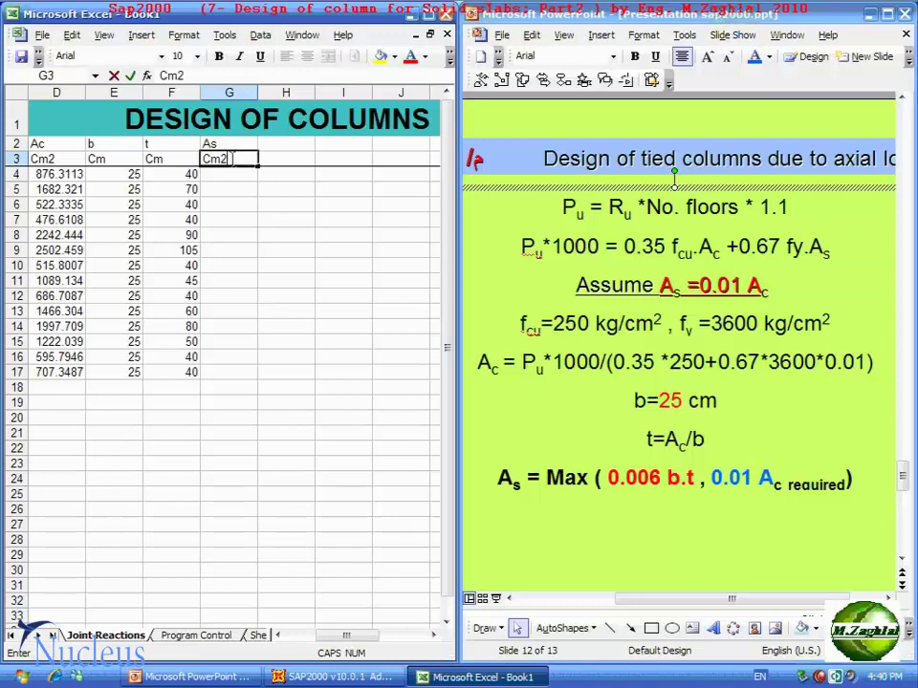
{"action": "left_click", "coordinate": [227, 172]}
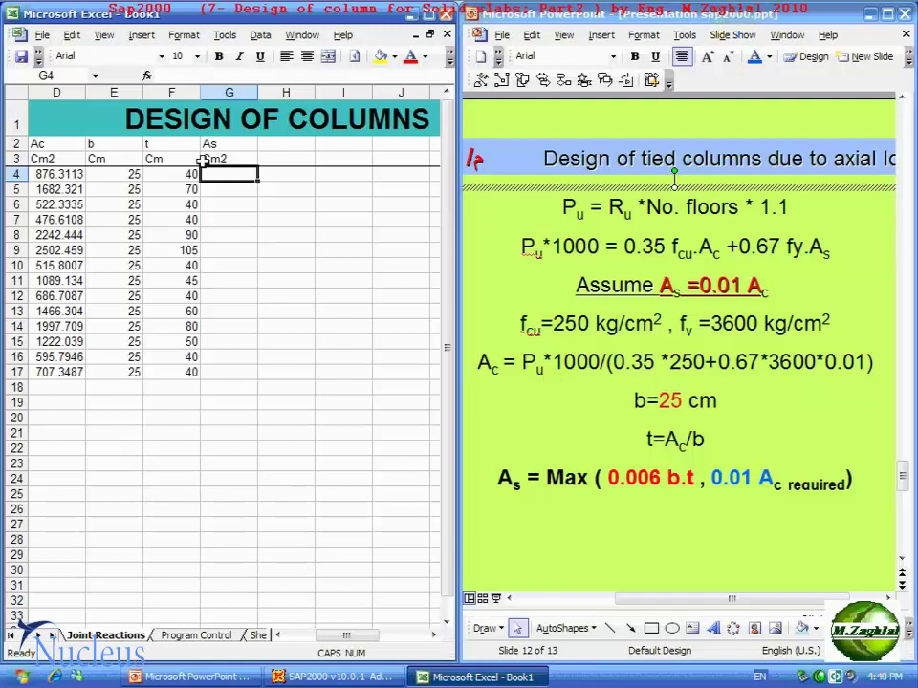
- Enter =MAX(0.01*D4,0.006*E4*F4) in G4 as the steel area As
{"action": "type", "text": "="}
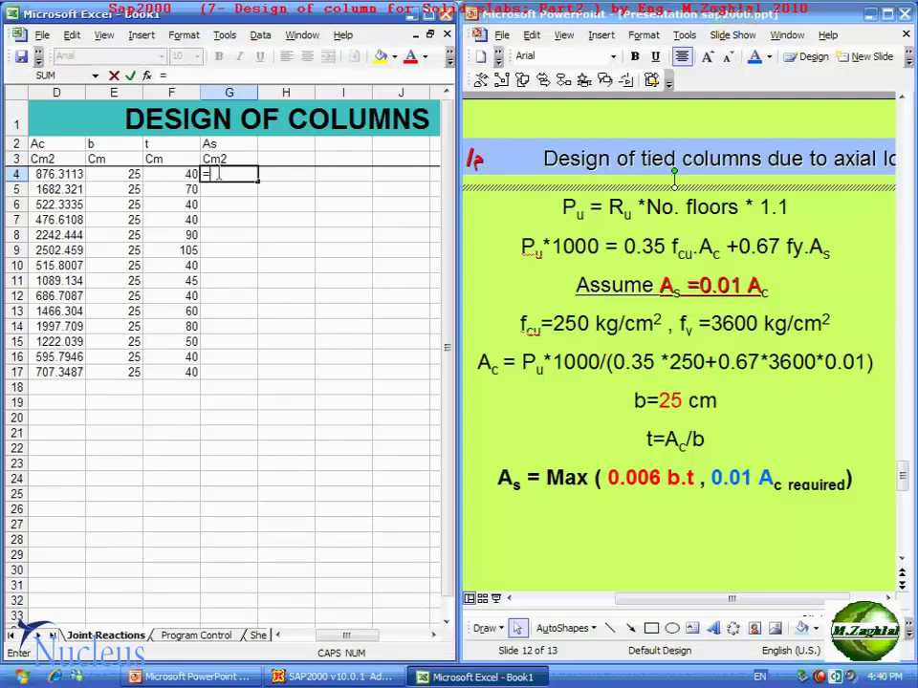
{"action": "type", "text": "MA"}
{"action": "type", "text": "X("}
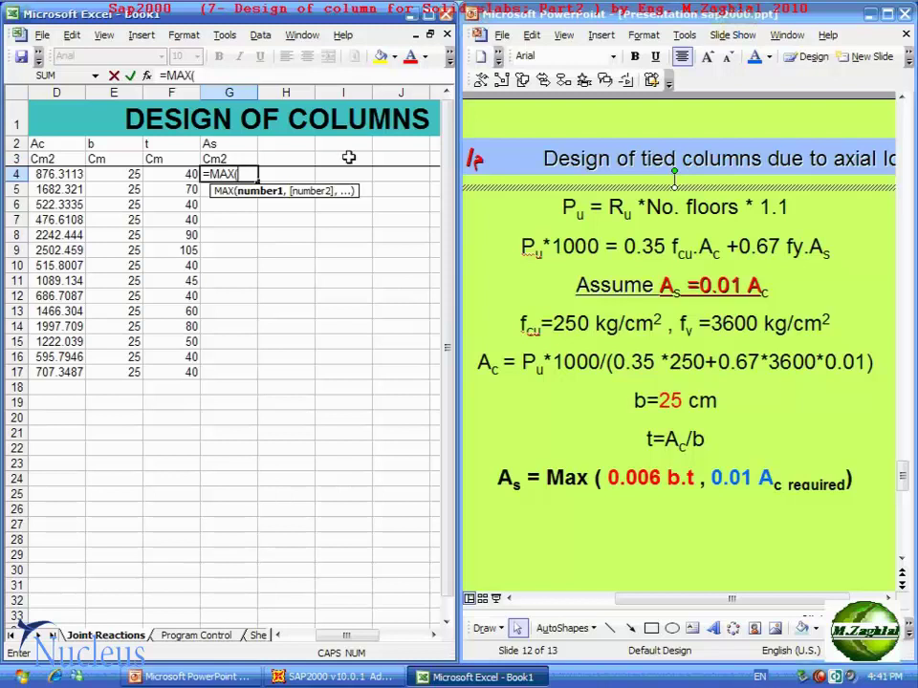
{"action": "type", "text": "0.01"}
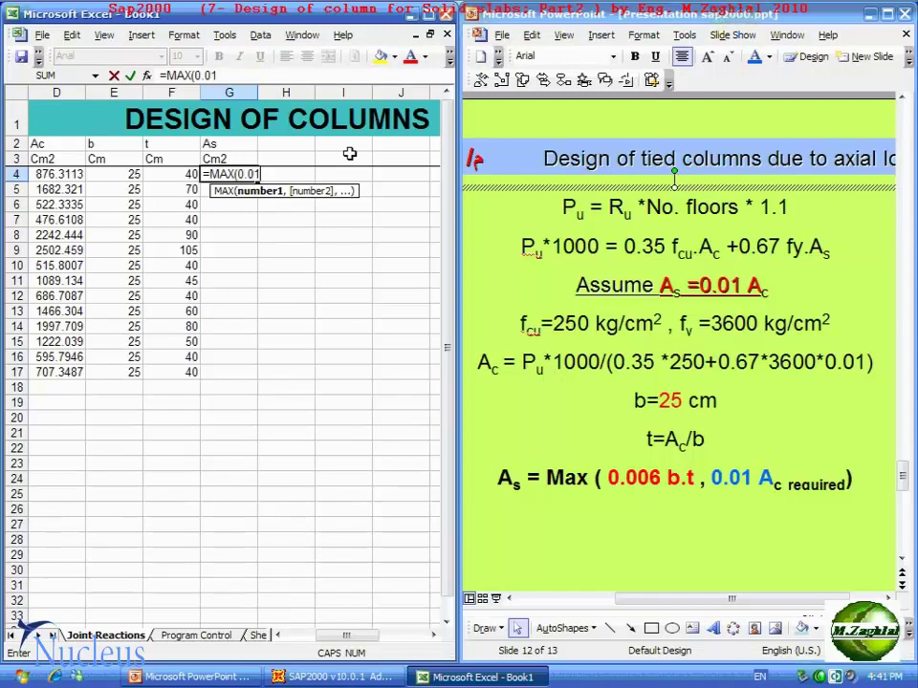
{"action": "type", "text": "*"}
{"action": "left_click", "coordinate": [59, 173]}
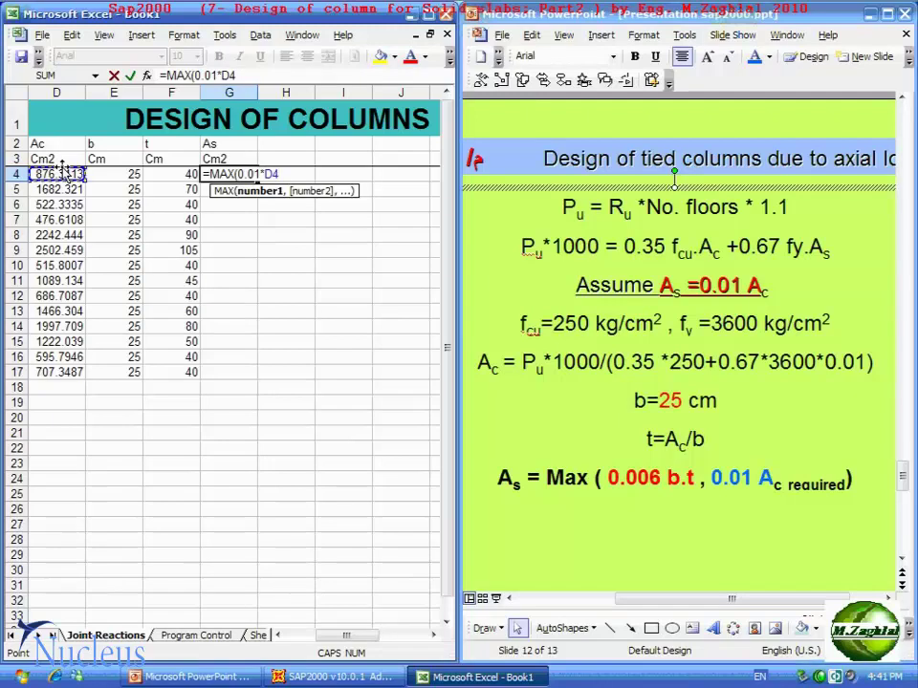
{"action": "type", "text": ","}
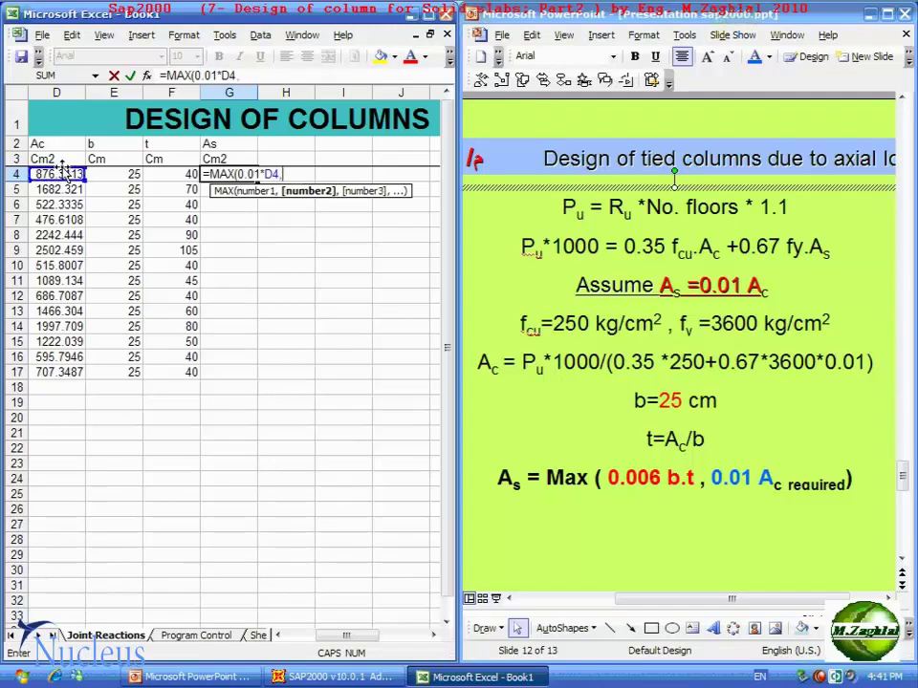
{"action": "type", "text": "0.06"}
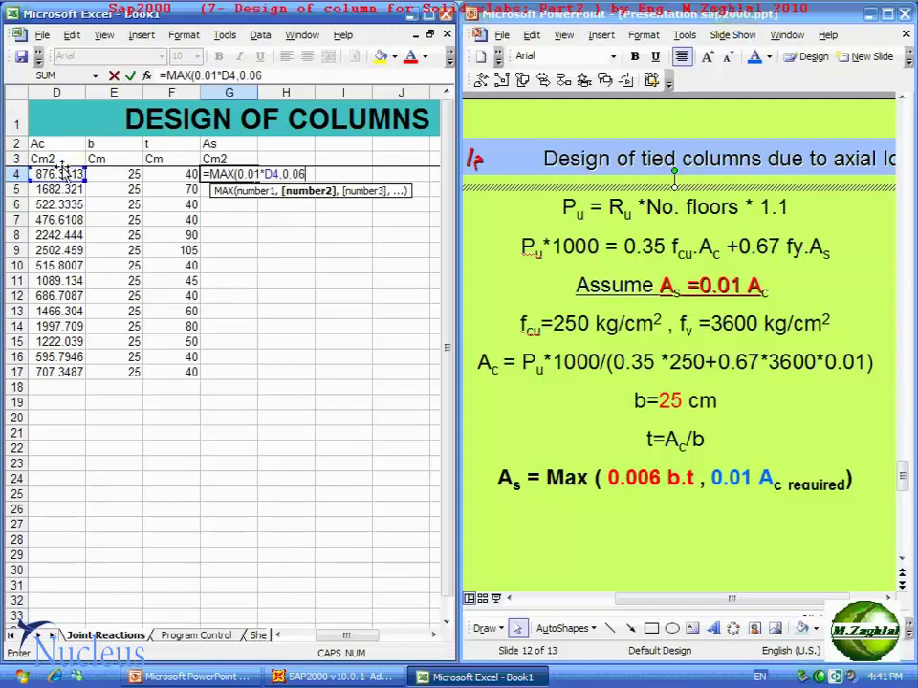
{"action": "key", "text": "BackSpace"}
{"action": "type", "text": "06*"}
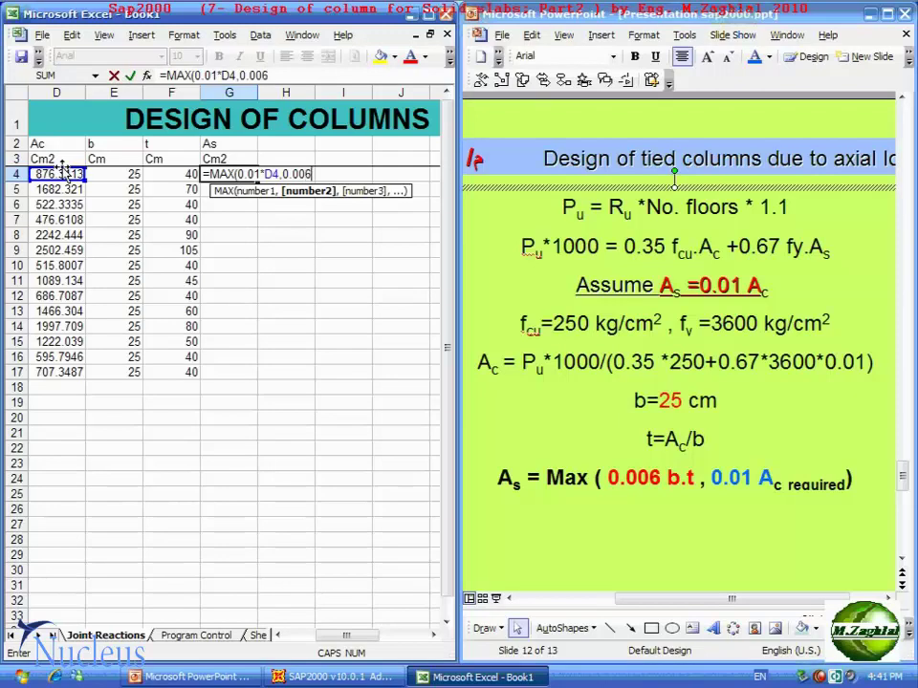
{"action": "left_click", "coordinate": [126, 176]}
{"action": "type", "text": "*"}
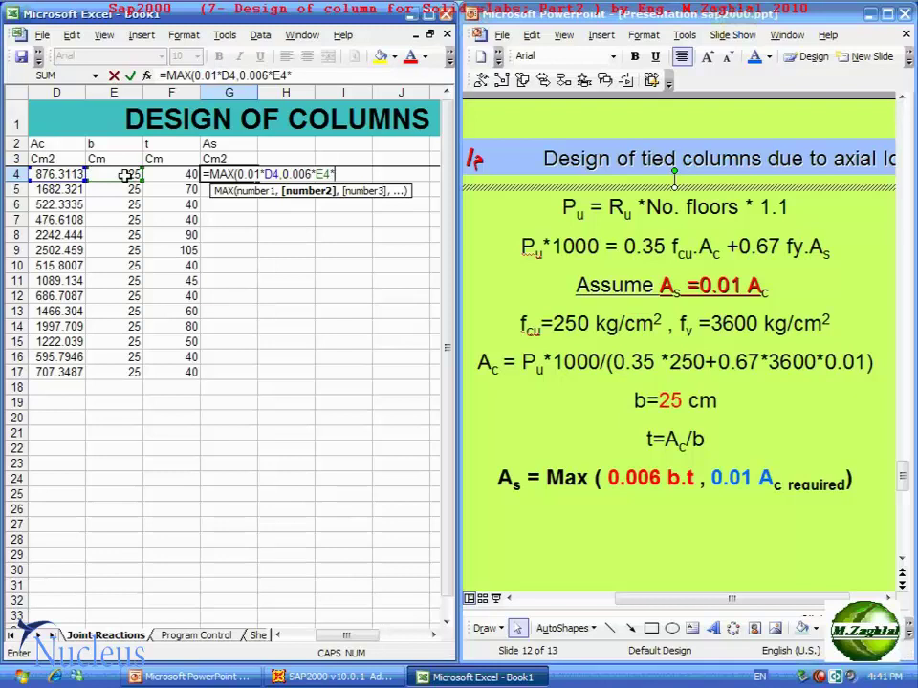
{"action": "left_click", "coordinate": [169, 174]}
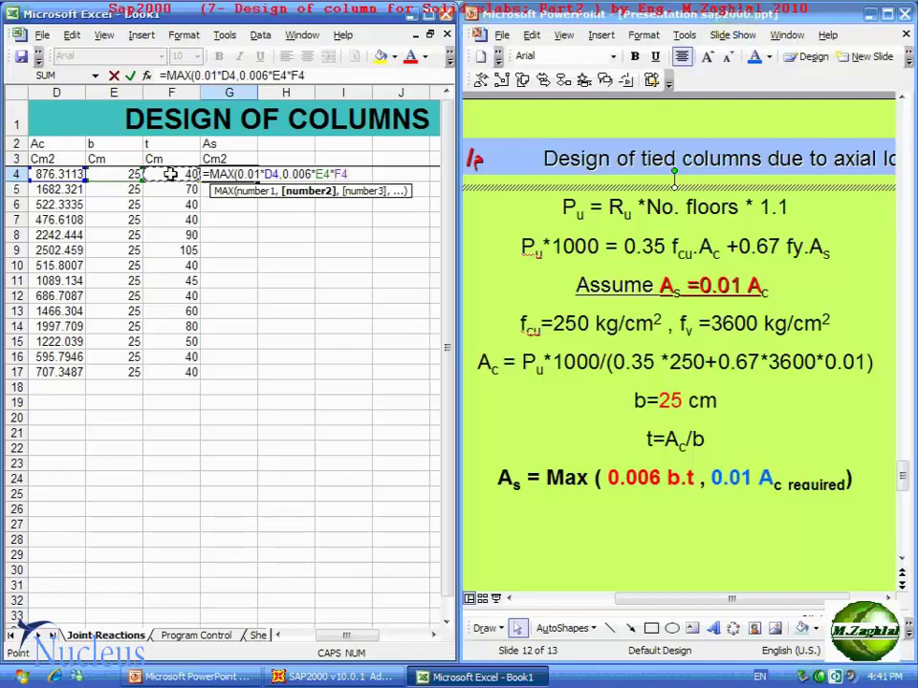
{"action": "type", "text": ")"}
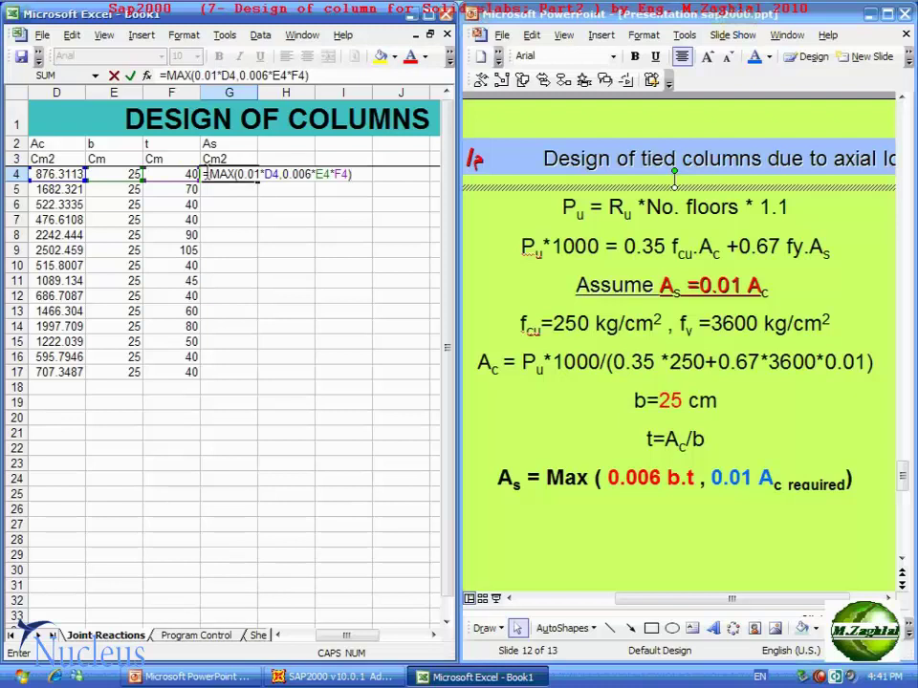
{"action": "key", "text": "Return"}
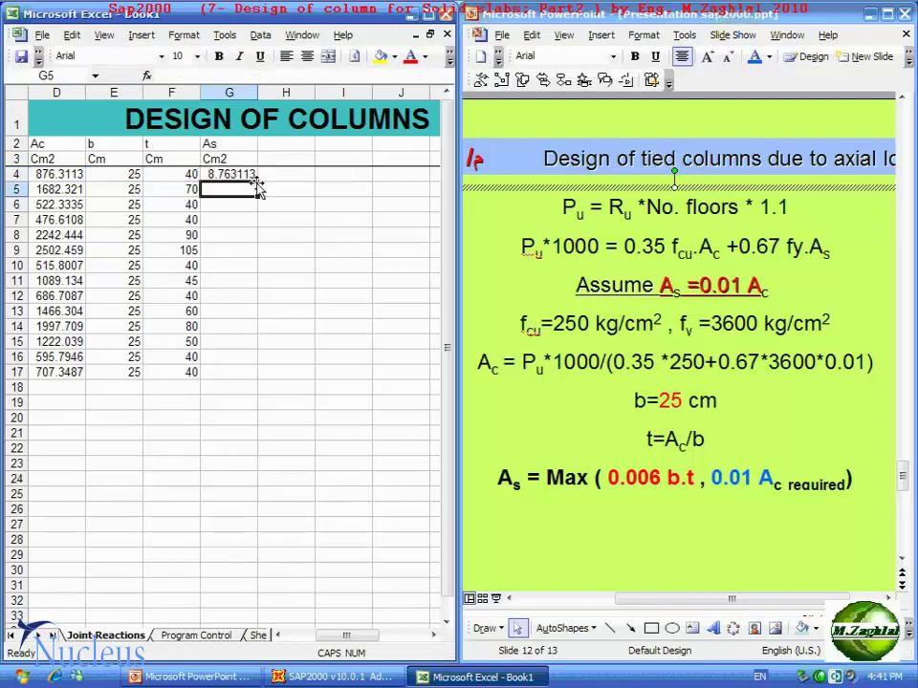
- Fill the As formula from G4 down to G17
{"action": "left_click", "coordinate": [255, 178]}
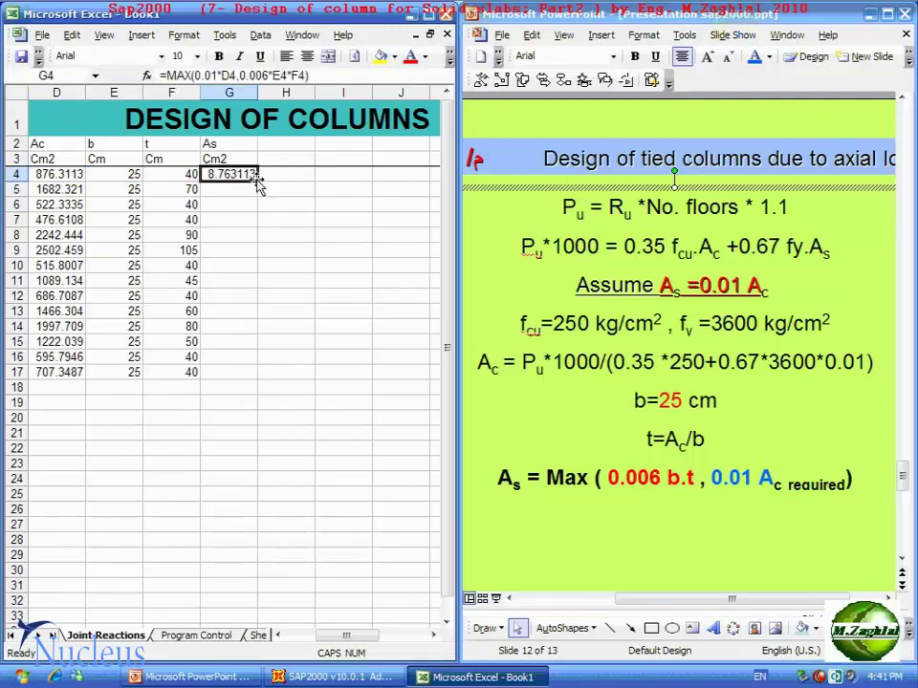
{"action": "double_click", "coordinate": [256, 181]}
{"action": "left_click", "coordinate": [278, 311]}
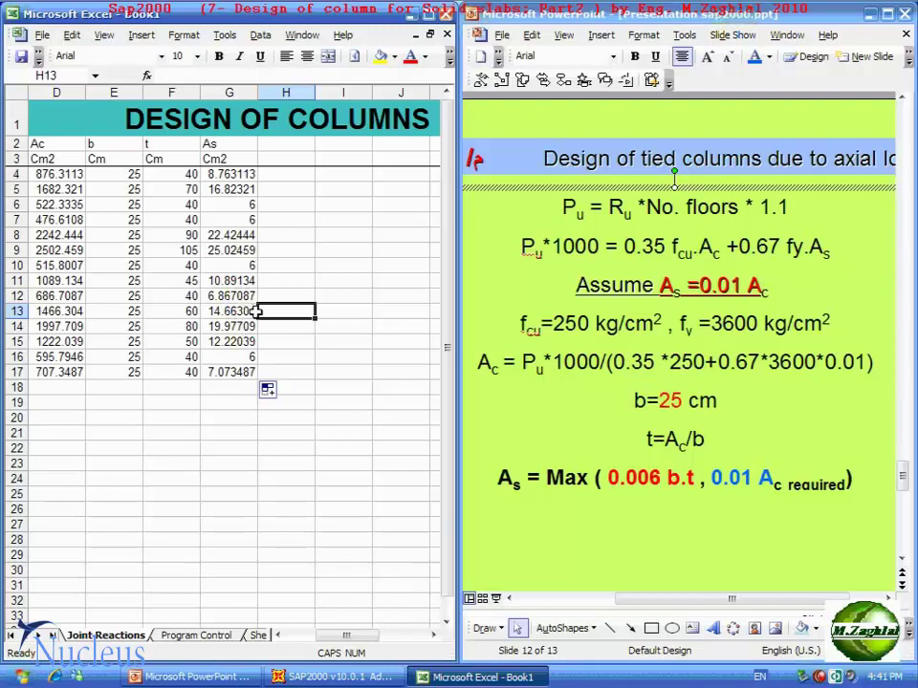
- Insert the diameter symbol Ø as the heading in H2
{"action": "left_click", "coordinate": [290, 143]}
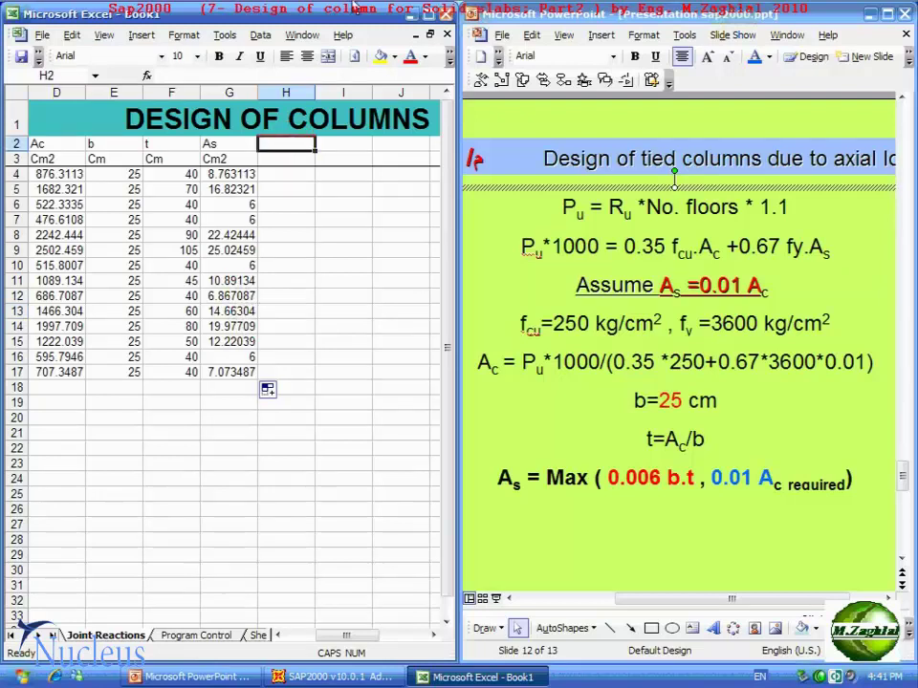
{"action": "left_click", "coordinate": [141, 35]}
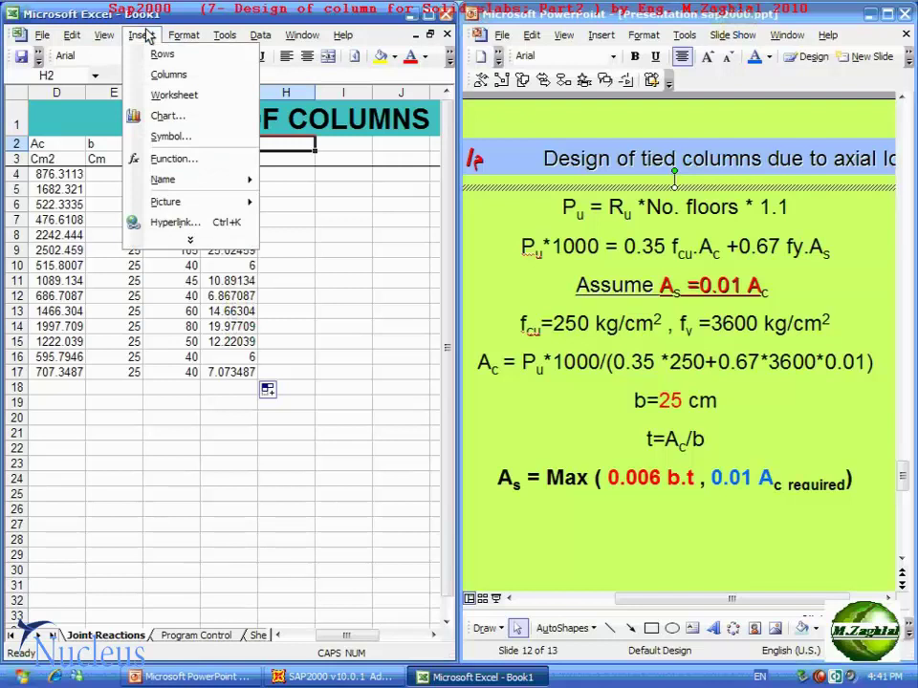
{"action": "left_click", "coordinate": [172, 136]}
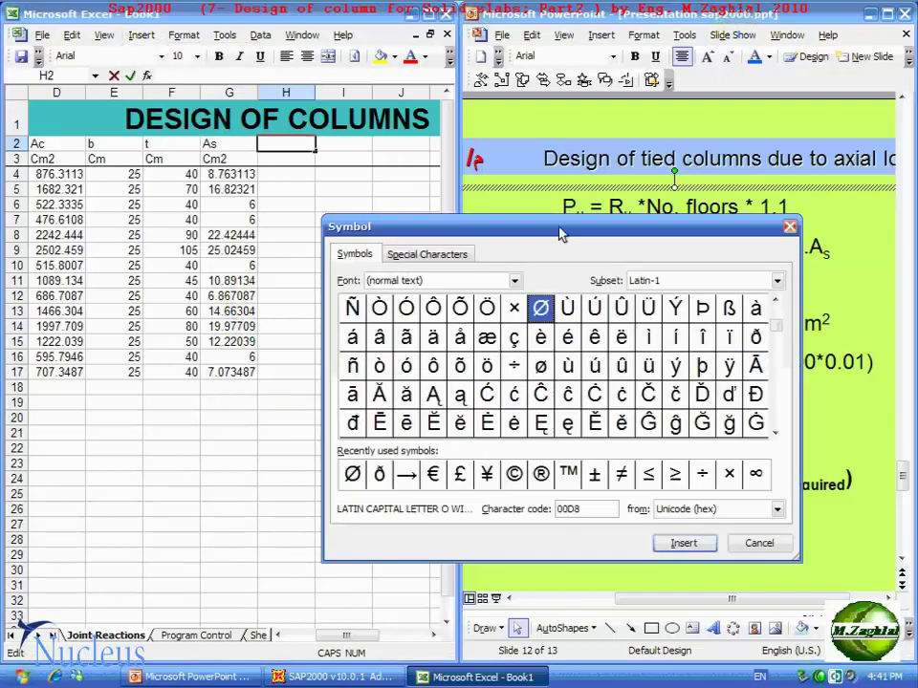
{"action": "left_click_drag", "start_coordinate": [561, 231], "coordinate": [452, 168]}
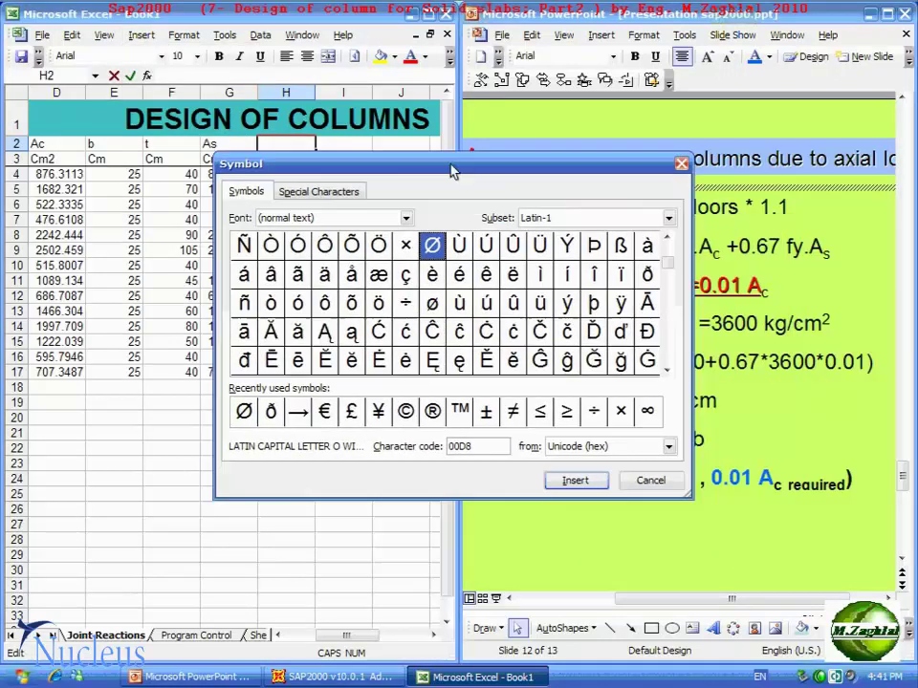
{"action": "left_click", "coordinate": [245, 411]}
{"action": "double_click", "coordinate": [246, 411]}
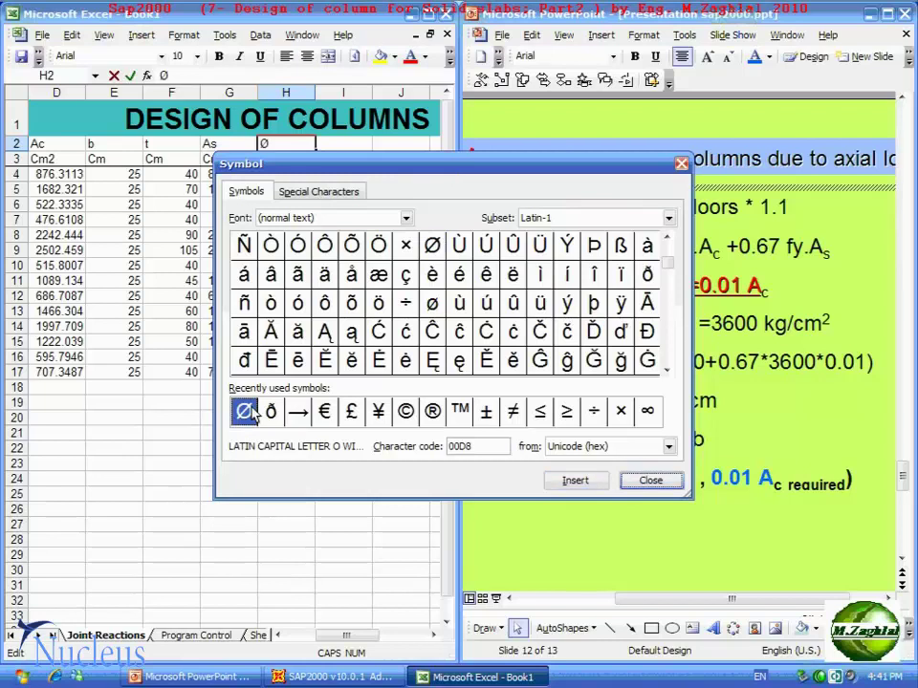
{"action": "left_click", "coordinate": [649, 480]}
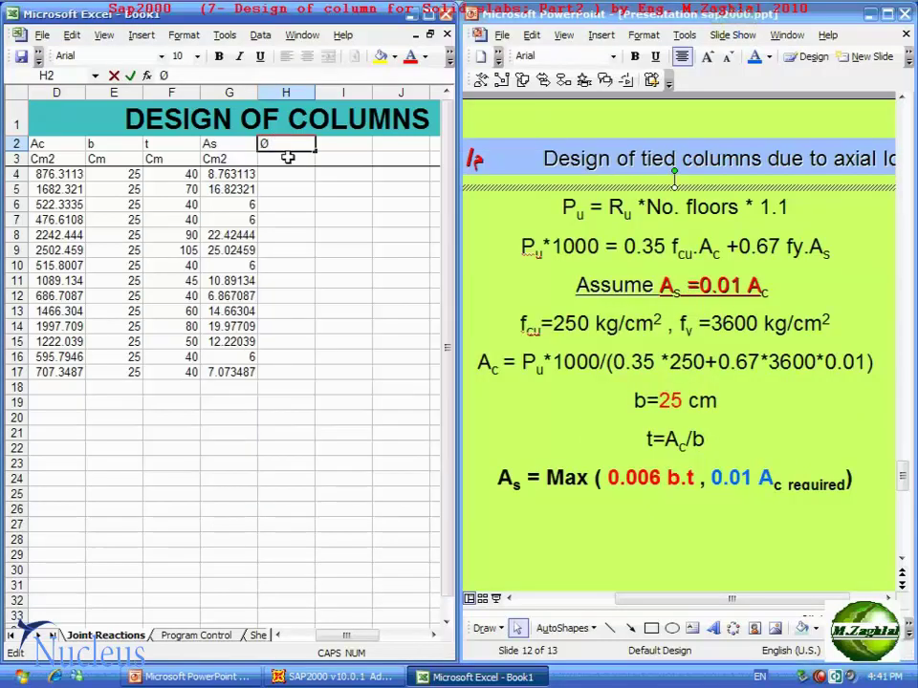
- Add the unit mm in H3 and fill a bar diameter of 16 through H4:H17
{"action": "left_click", "coordinate": [287, 160]}
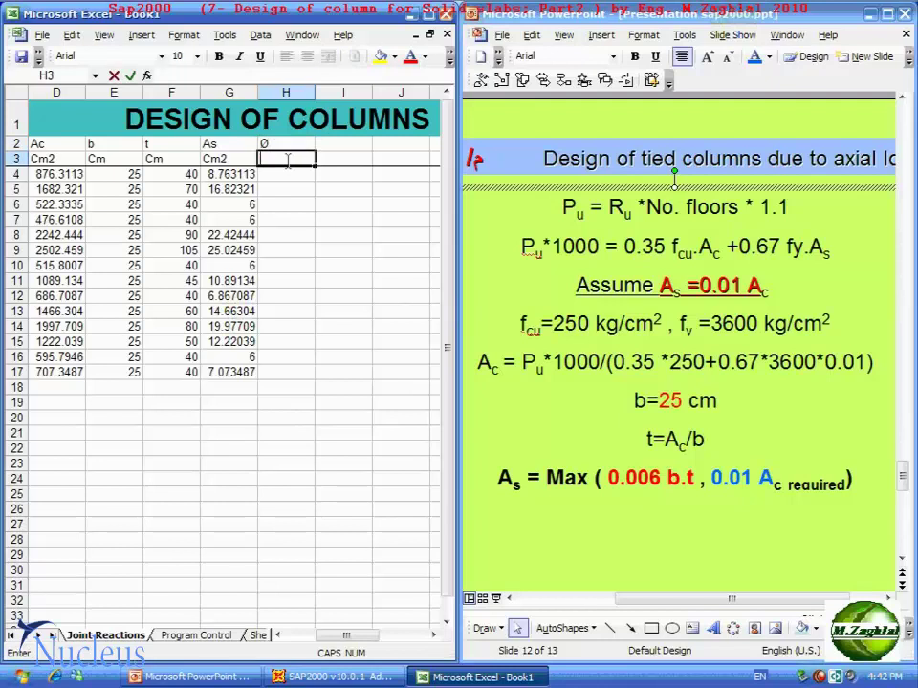
{"action": "type", "text": "mm"}
{"action": "left_click", "coordinate": [289, 187]}
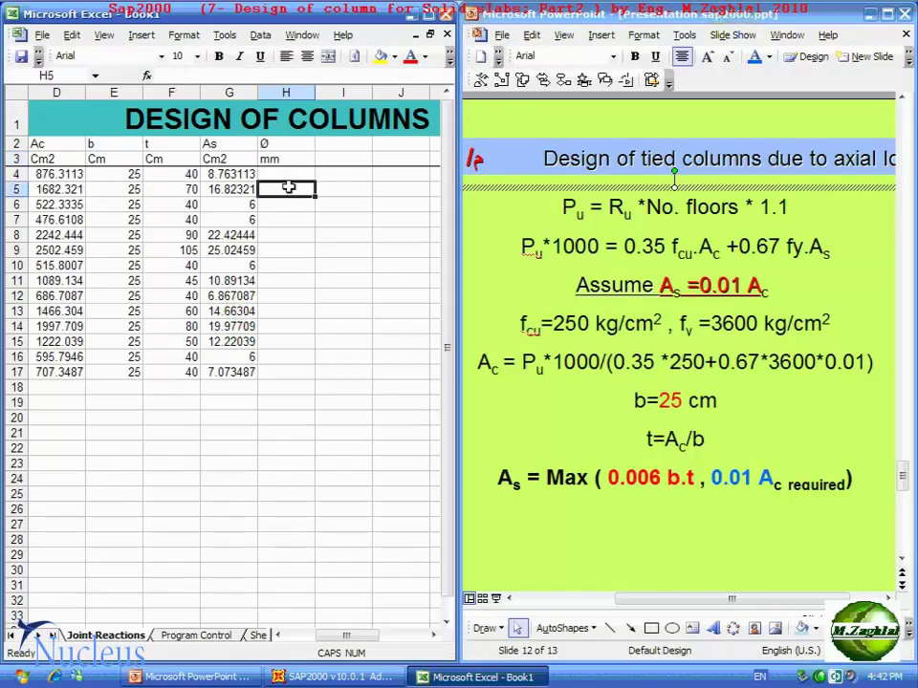
{"action": "left_click", "coordinate": [286, 175]}
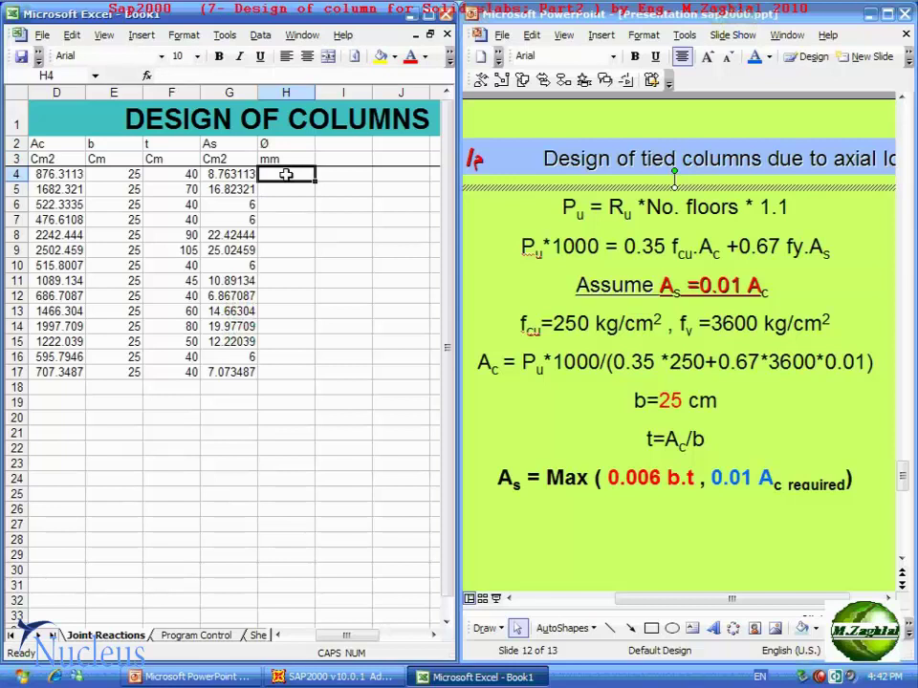
{"action": "type", "text": "16"}
{"action": "key", "text": "Return"}
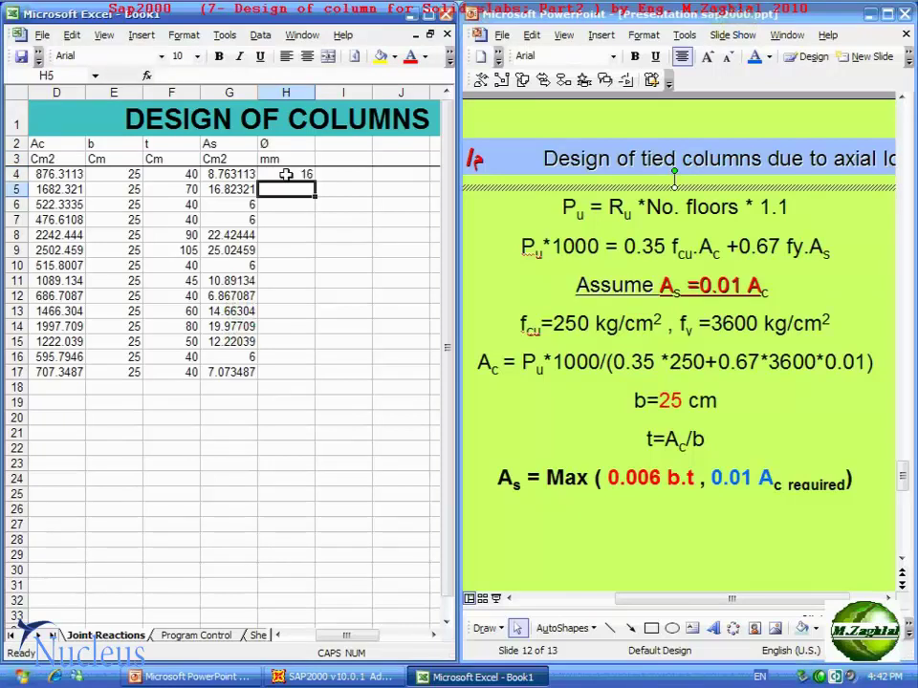
{"action": "left_click", "coordinate": [286, 174]}
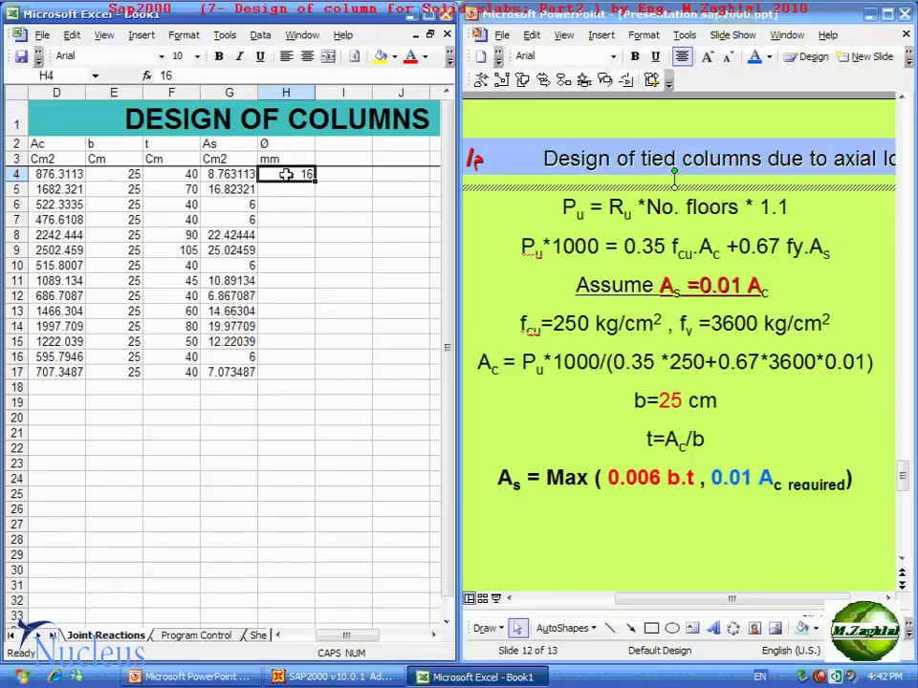
{"action": "double_click", "coordinate": [313, 181]}
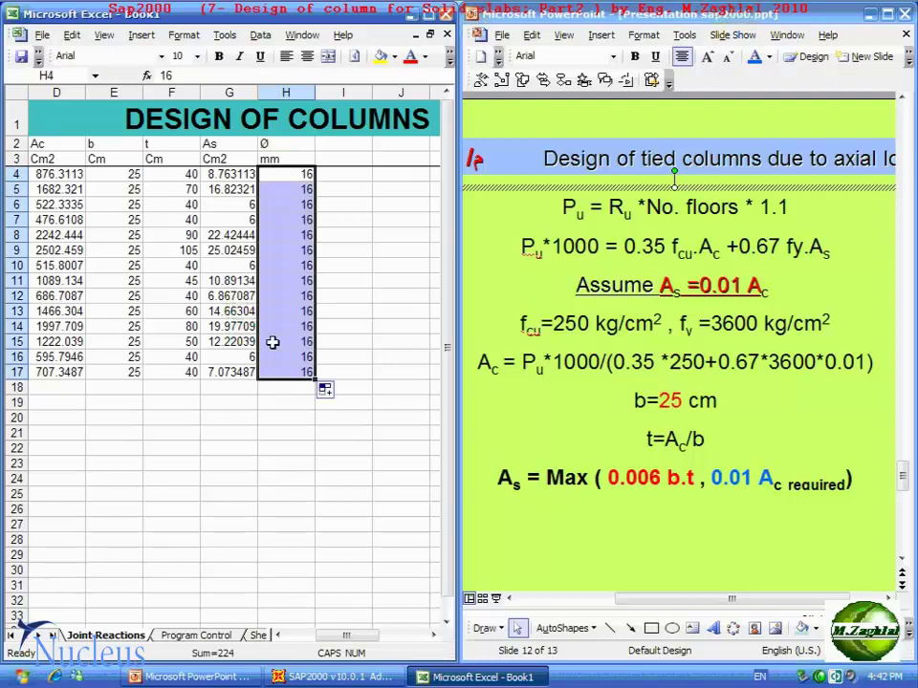
{"action": "left_click", "coordinate": [287, 401]}
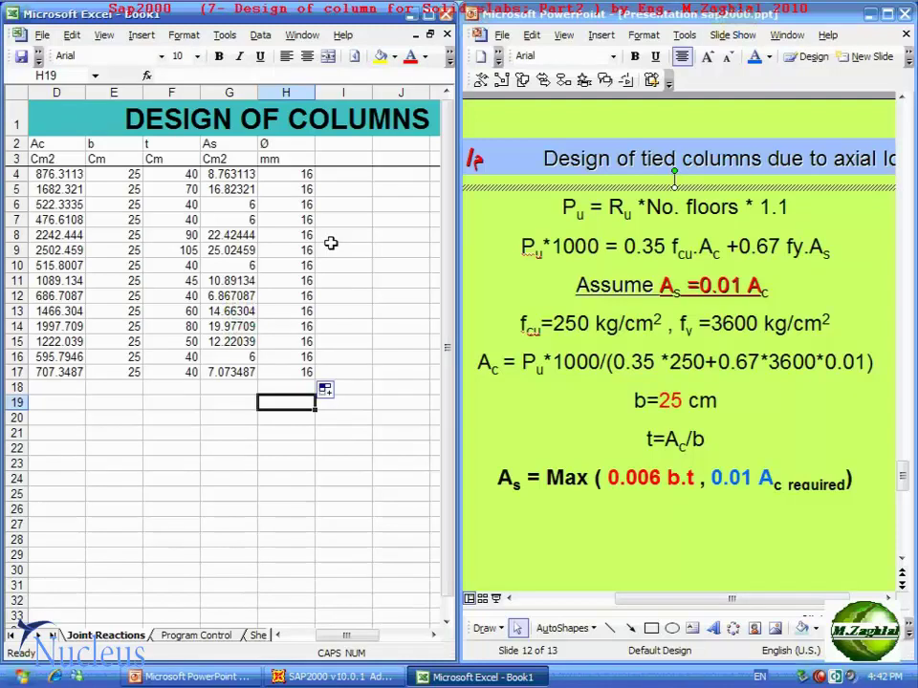
{"action": "left_click", "coordinate": [338, 140]}
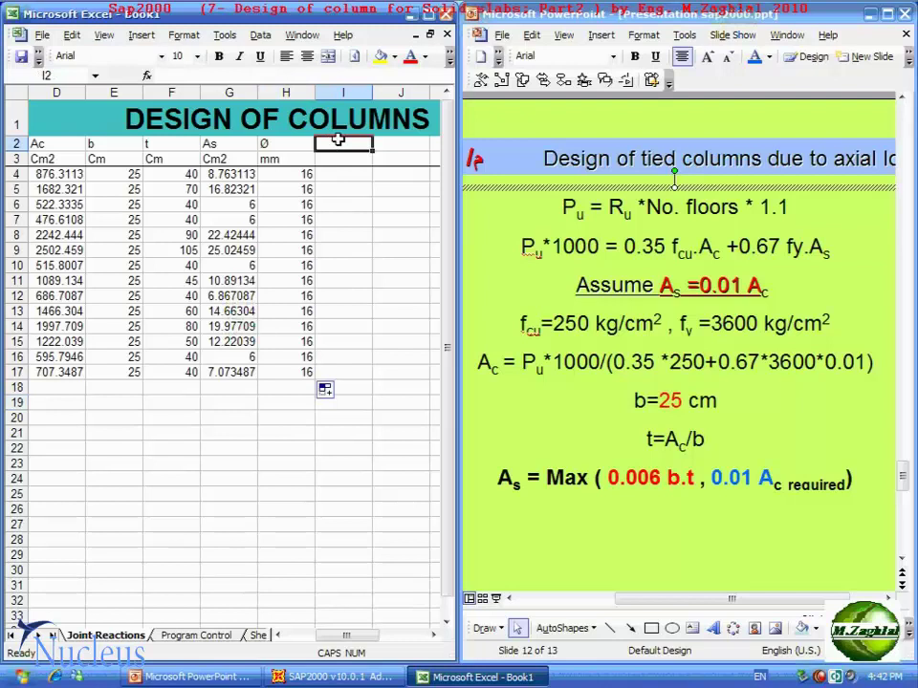
{"action": "type", "text": "N"}
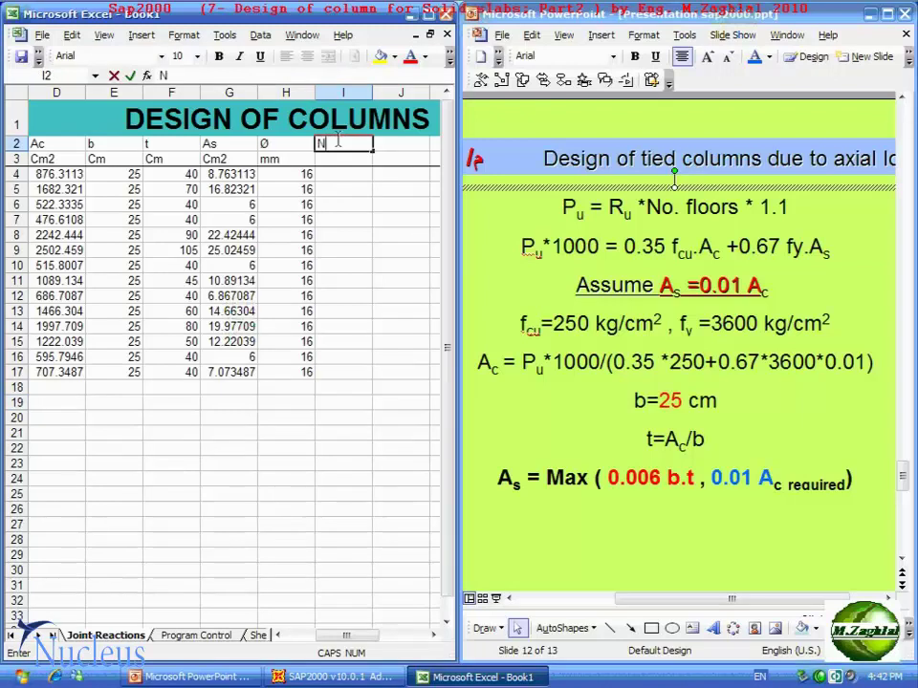
{"action": "type", "text": "o."}
{"action": "type", "text": " Ba"}
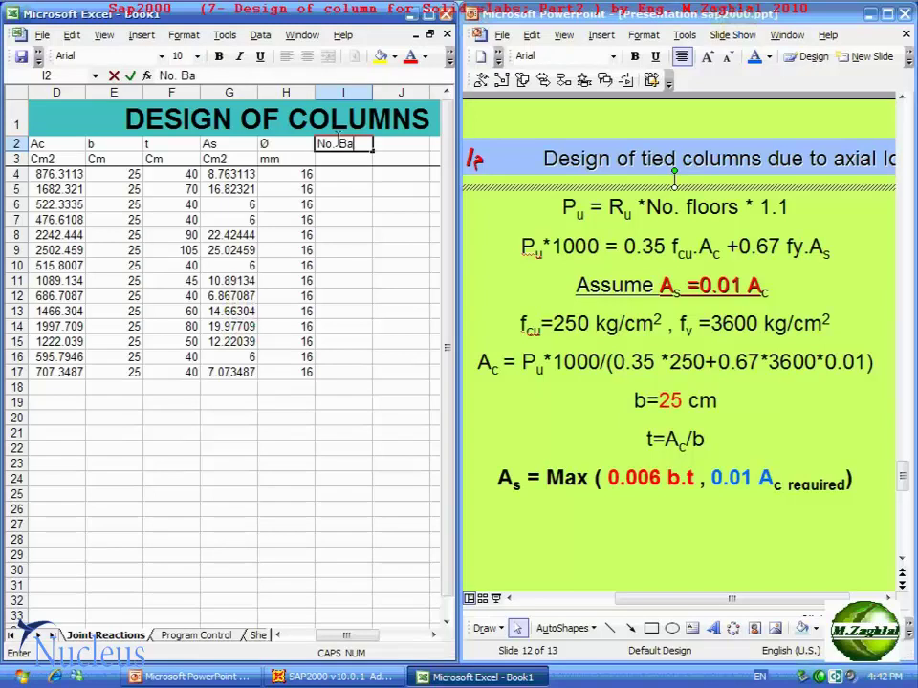
{"action": "type", "text": "rs"}
{"action": "left_click", "coordinate": [355, 176]}
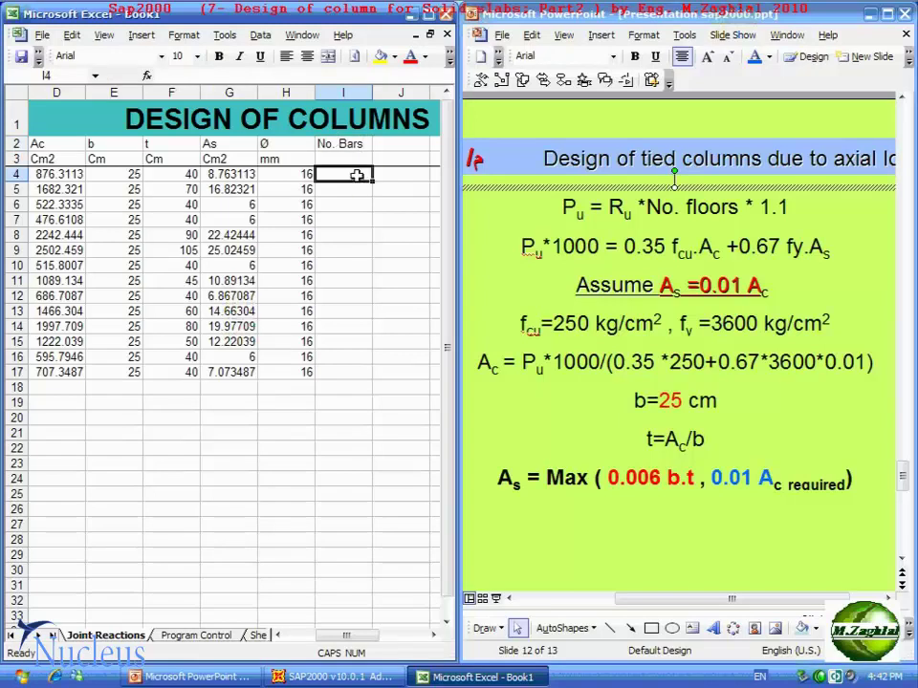
{"action": "left_click", "coordinate": [216, 177]}
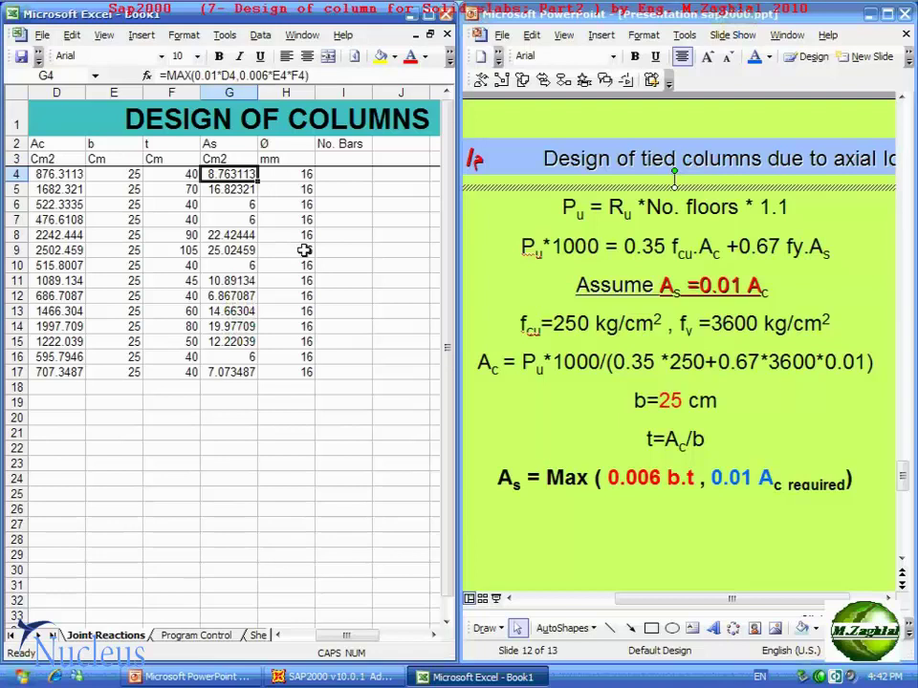
{"action": "left_click", "coordinate": [346, 175]}
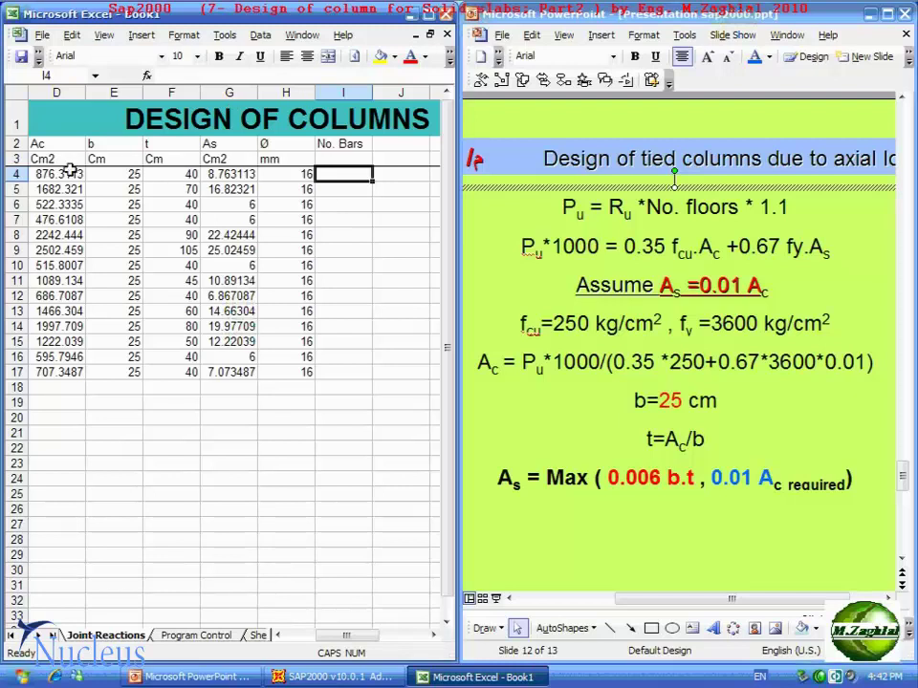
{"action": "left_click", "coordinate": [231, 173]}
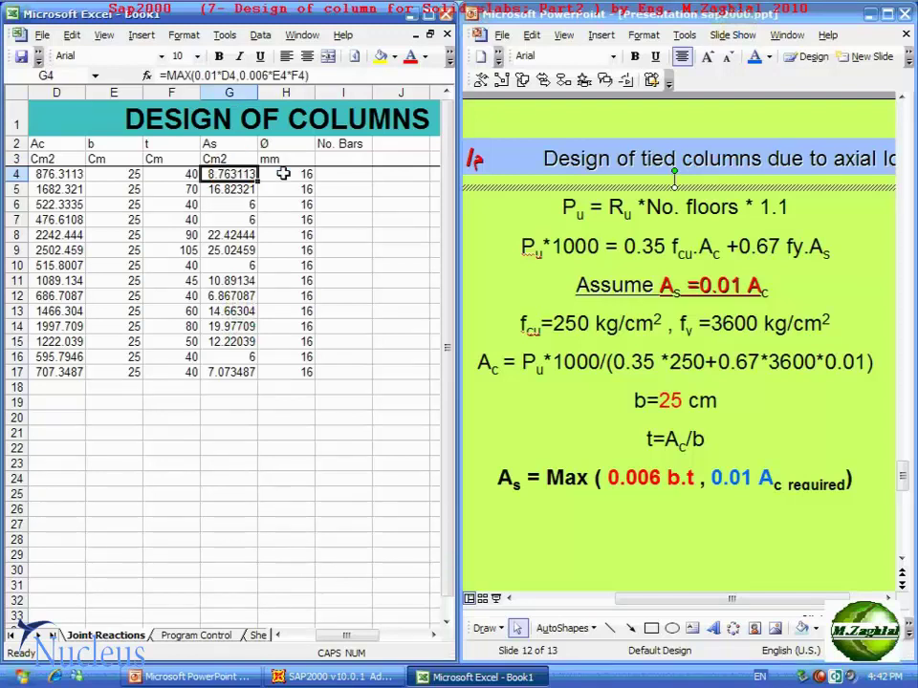
{"action": "left_click", "coordinate": [281, 173]}
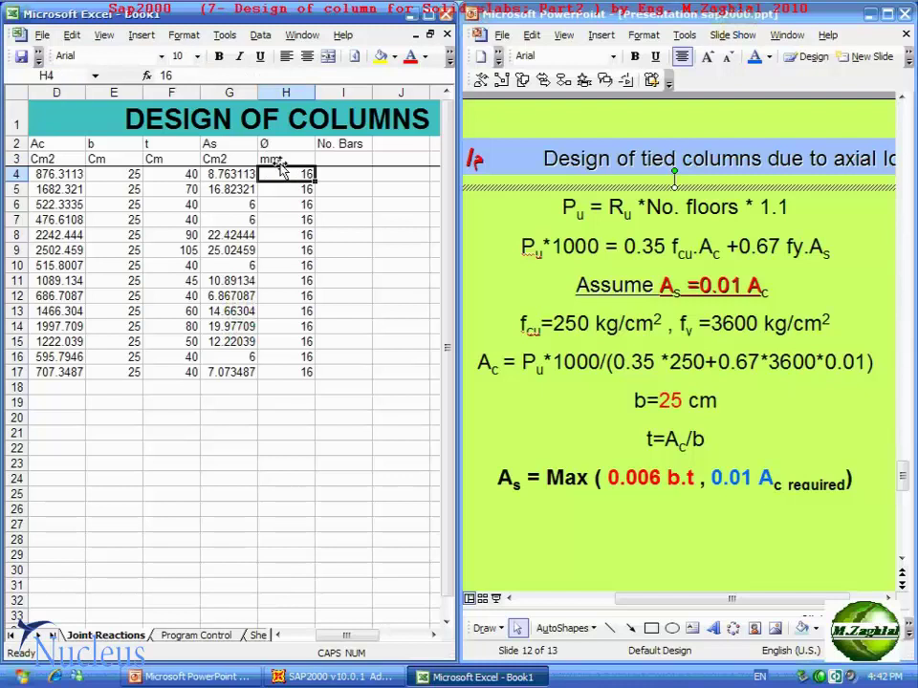
{"action": "left_click", "coordinate": [335, 177]}
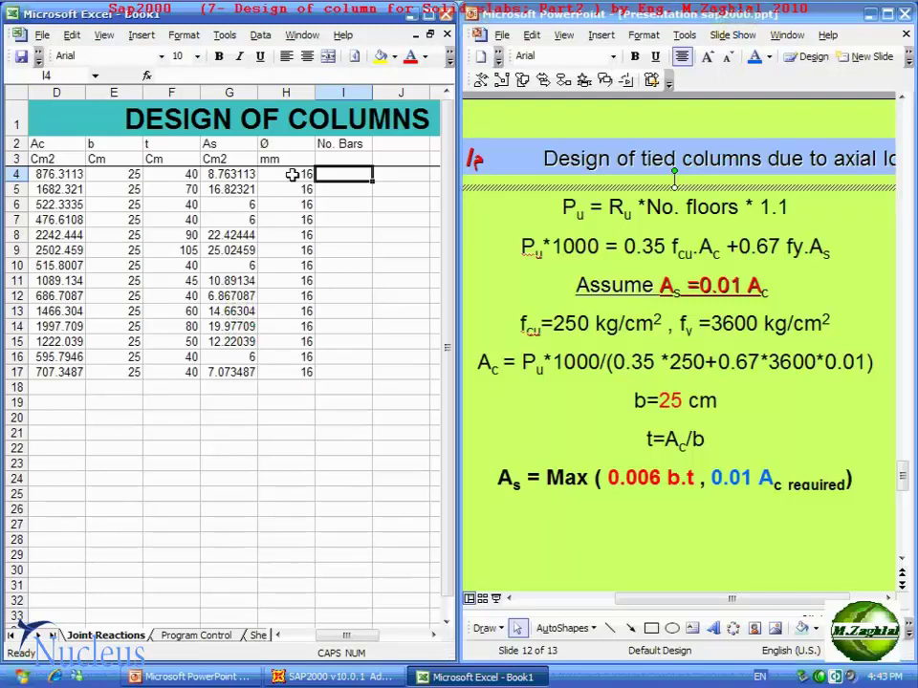
{"action": "left_click", "coordinate": [293, 174]}
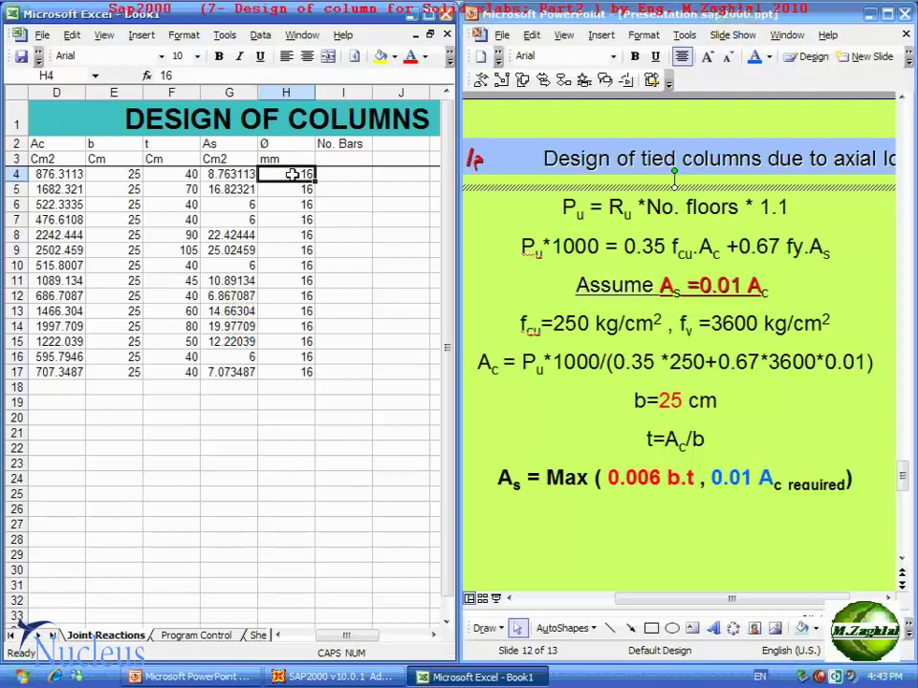
{"action": "left_click", "coordinate": [336, 172]}
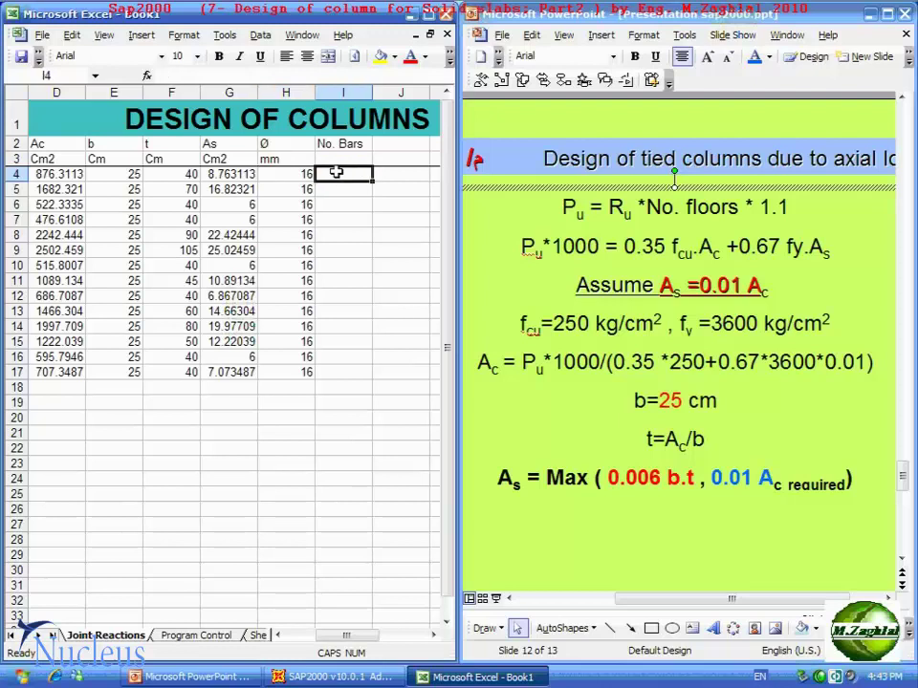
- Enter =G4/(PI()/4*(H4/10)^2) in I4 to count bars
{"action": "type", "text": "="}
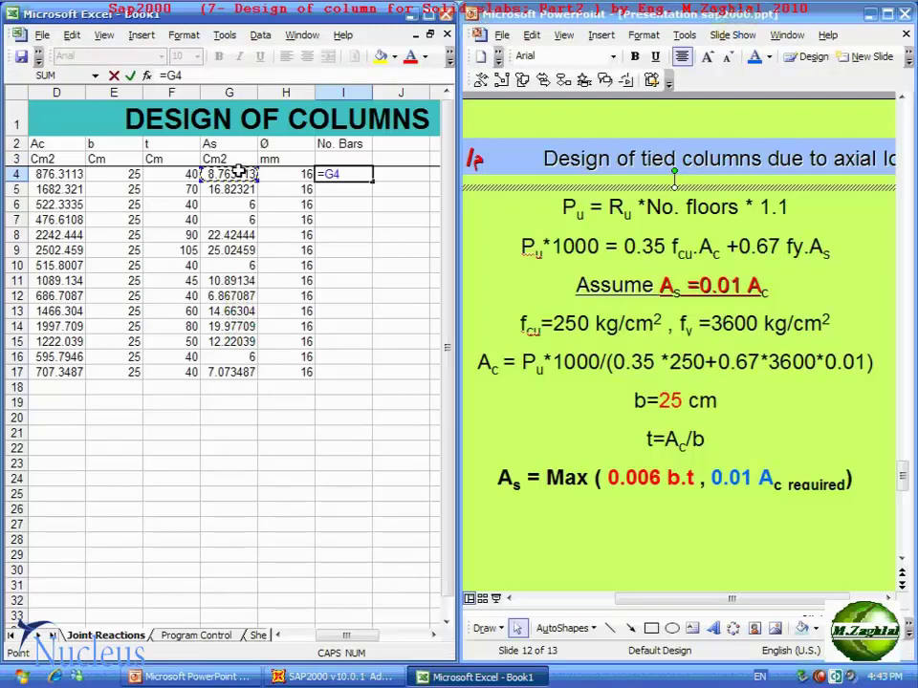
{"action": "type", "text": "/"}
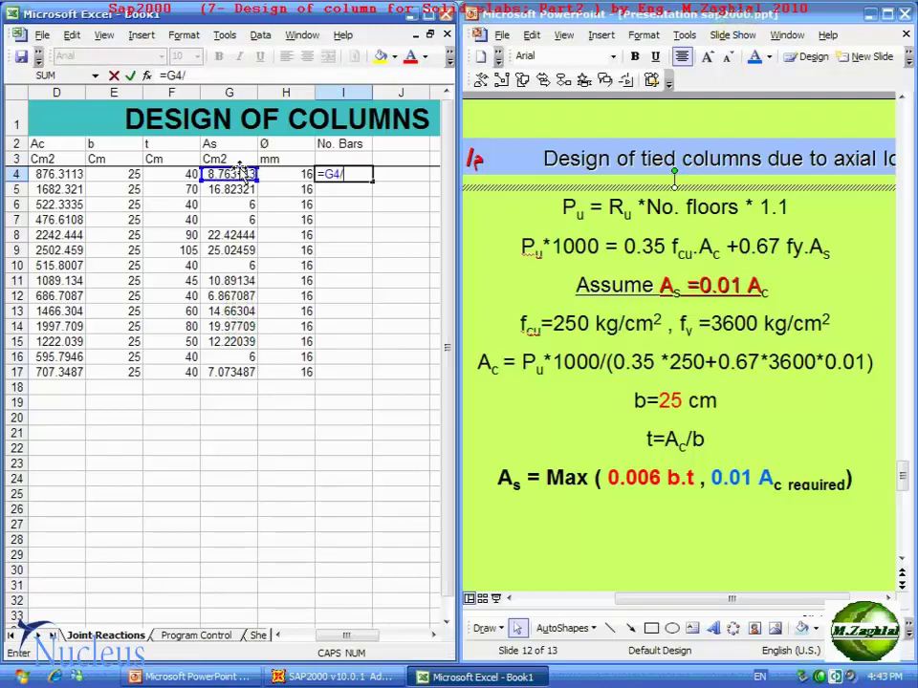
{"action": "type", "text": "("}
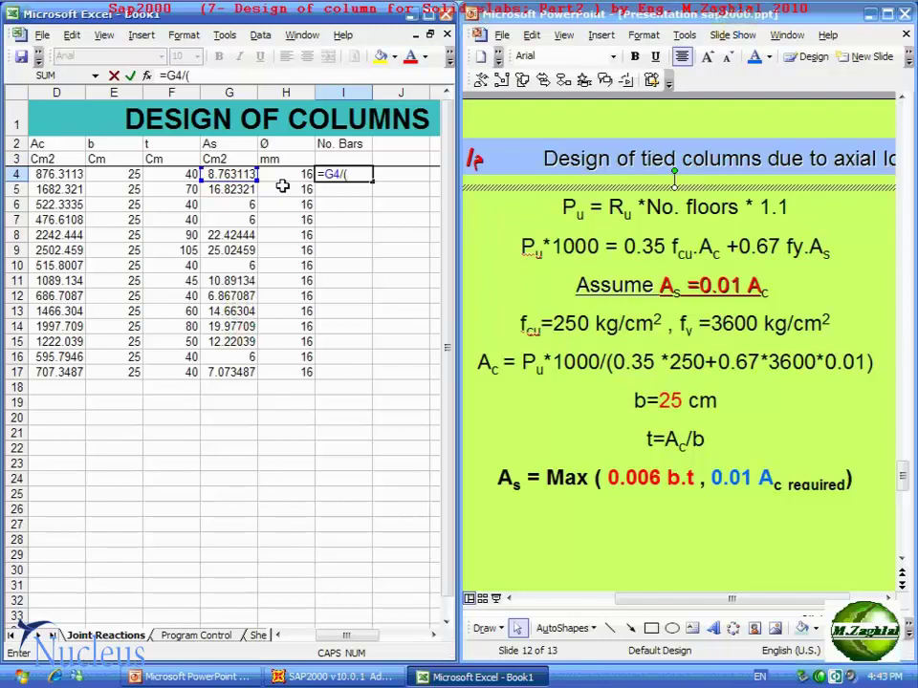
{"action": "type", "text": "PI"}
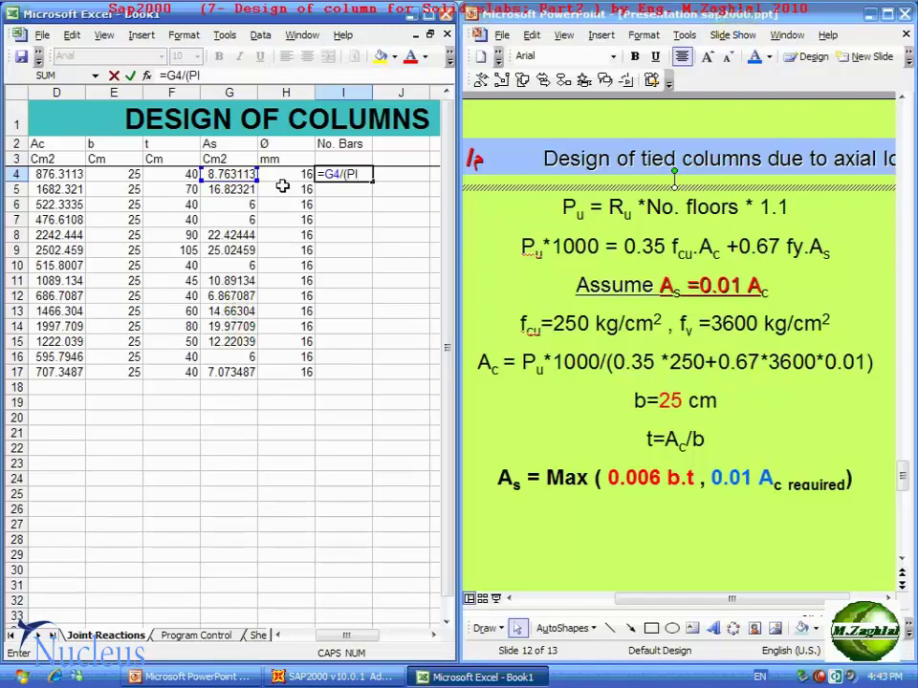
{"action": "type", "text": "("}
{"action": "type", "text": ")"}
{"action": "type", "text": "/4"}
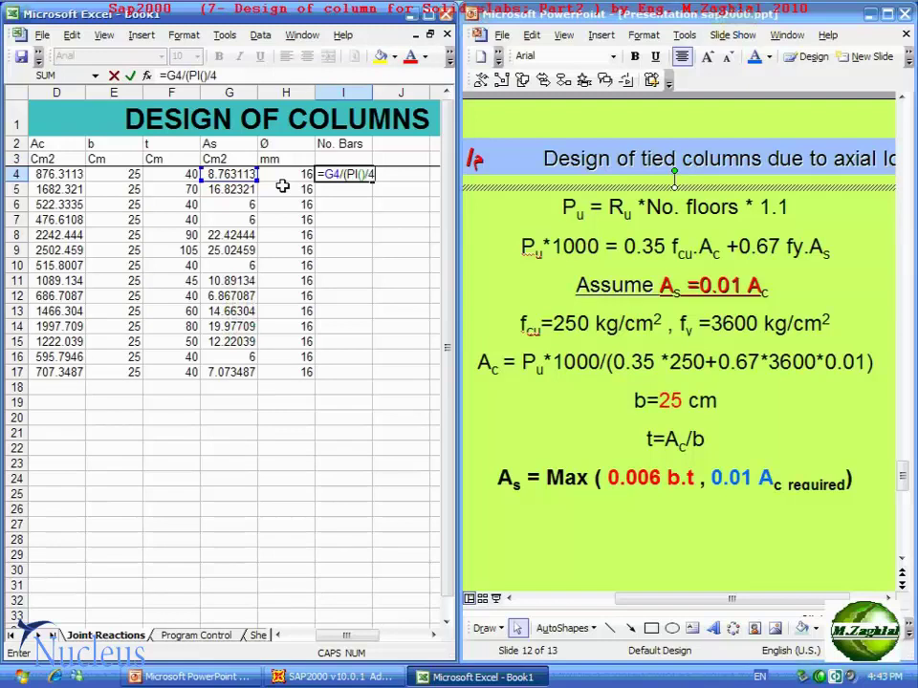
{"action": "type", "text": "*"}
{"action": "type", "text": "("}
{"action": "left_click", "coordinate": [291, 172]}
{"action": "type", "text": "/"}
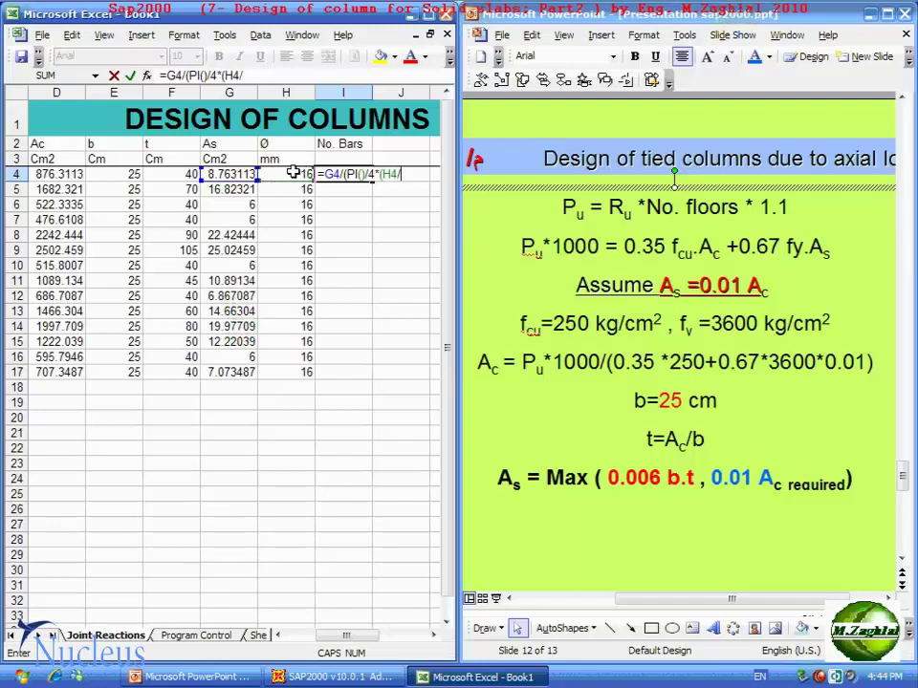
{"action": "type", "text": "10)"}
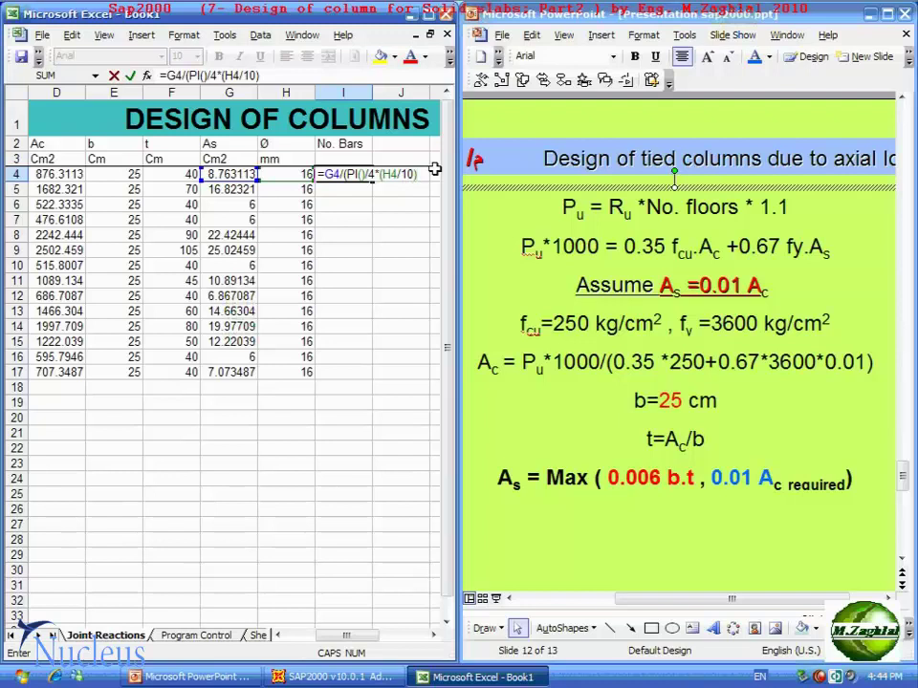
{"action": "type", "text": "^"}
{"action": "type", "text": "2"}
{"action": "type", "text": ")"}
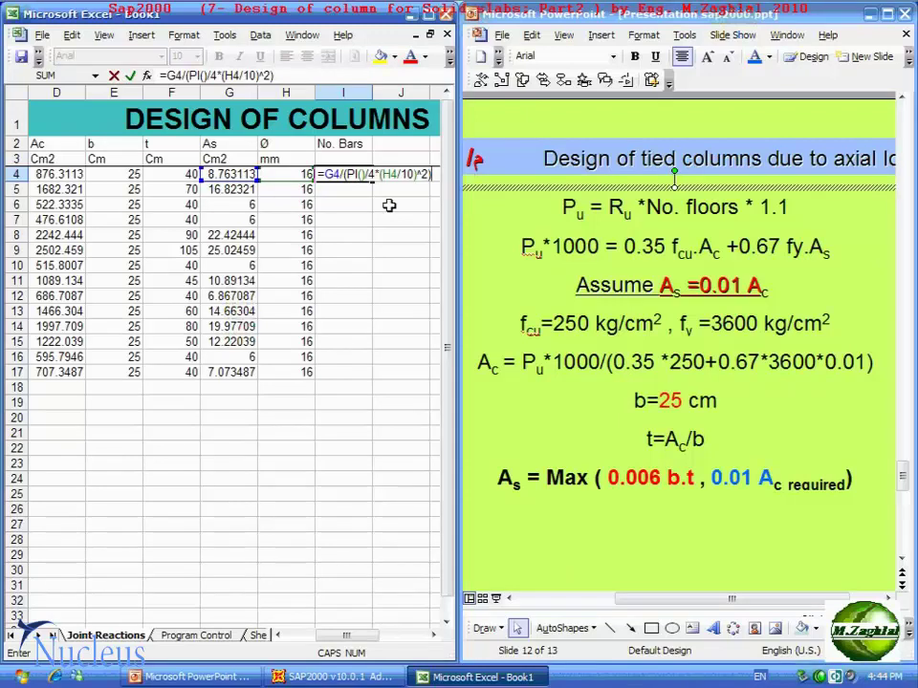
{"action": "key", "text": "Return"}
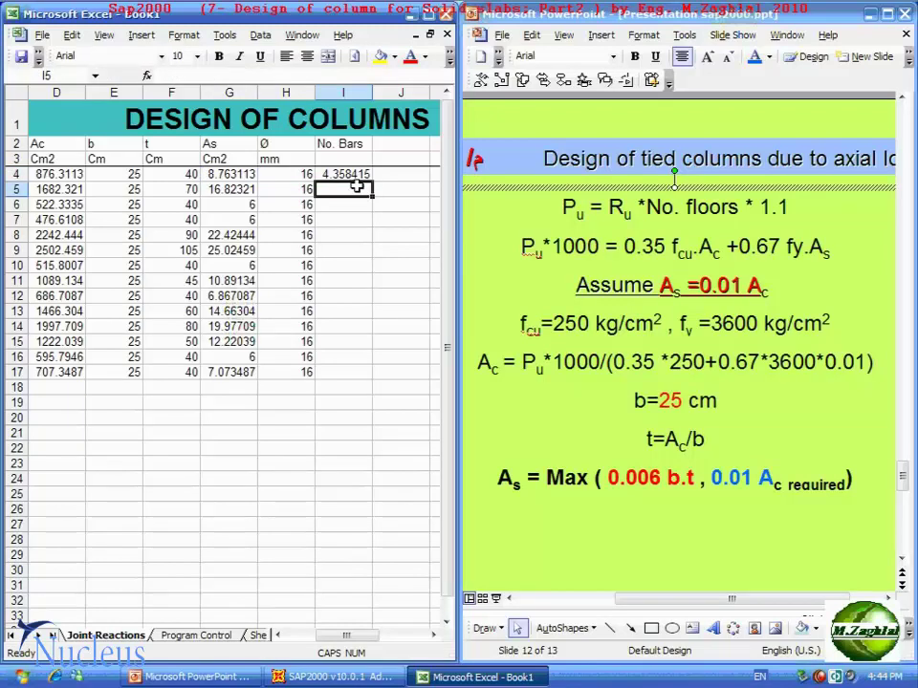
- Fill the I4 bar count formula down to I17
{"action": "left_click", "coordinate": [354, 174]}
{"action": "double_click", "coordinate": [372, 180]}
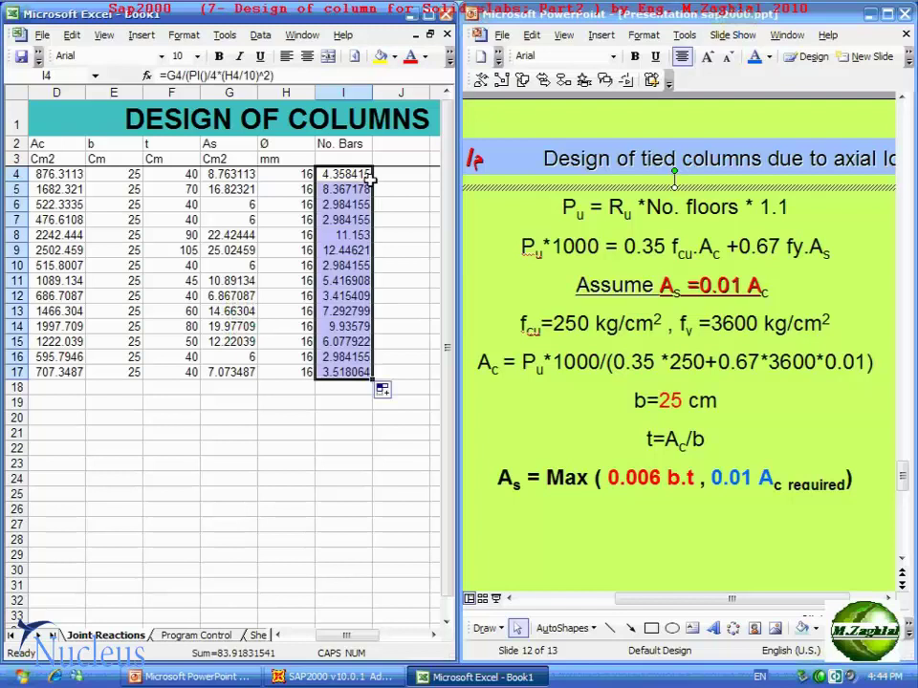
{"action": "left_click", "coordinate": [332, 406]}
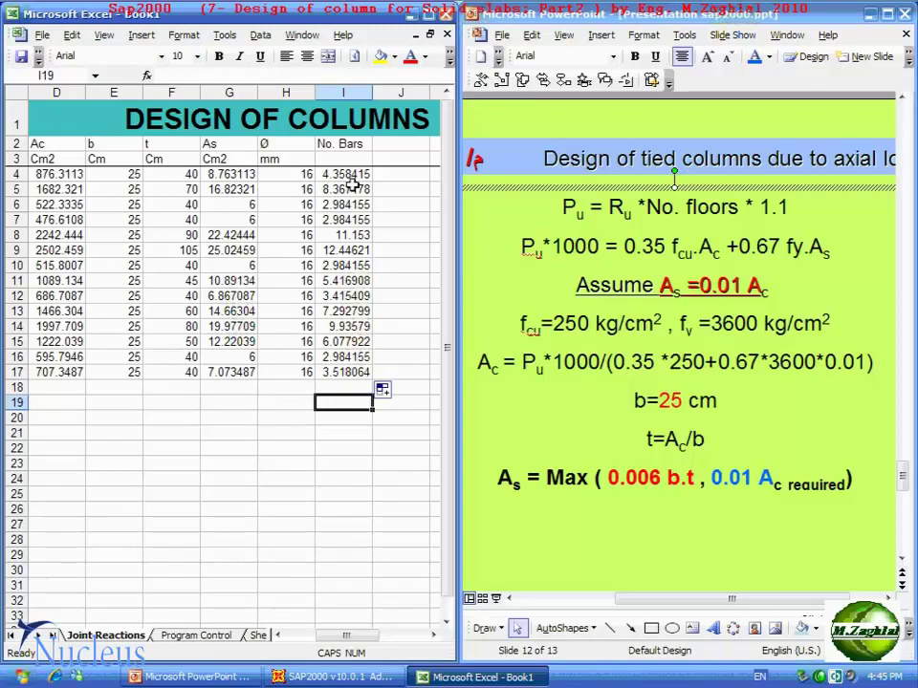
- Delete the copied bar count formulas from I5:I17
{"action": "left_click_drag", "start_coordinate": [351, 189], "coordinate": [353, 371]}
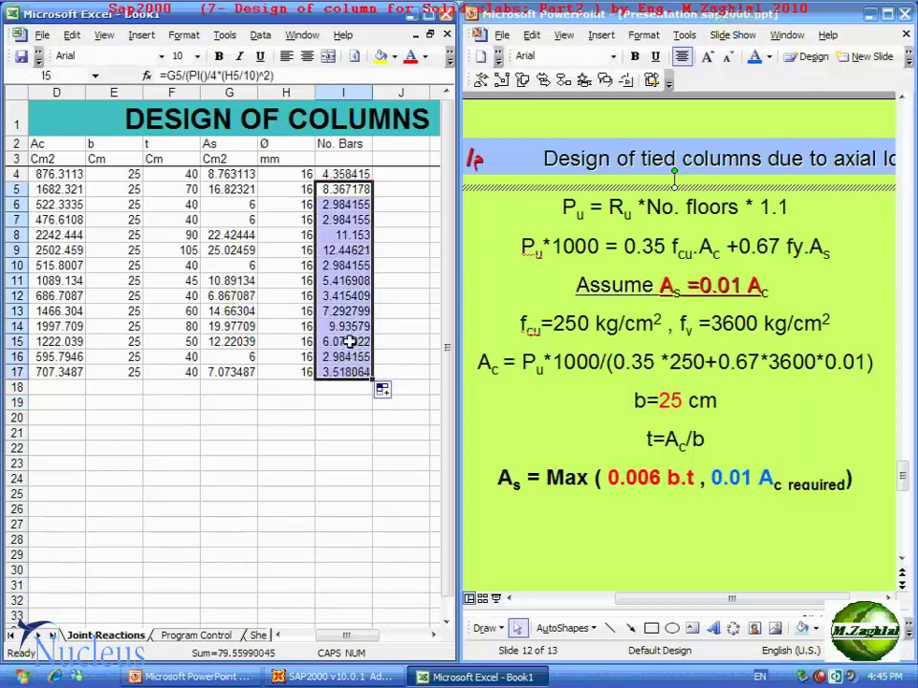
{"action": "key", "text": "Delete"}
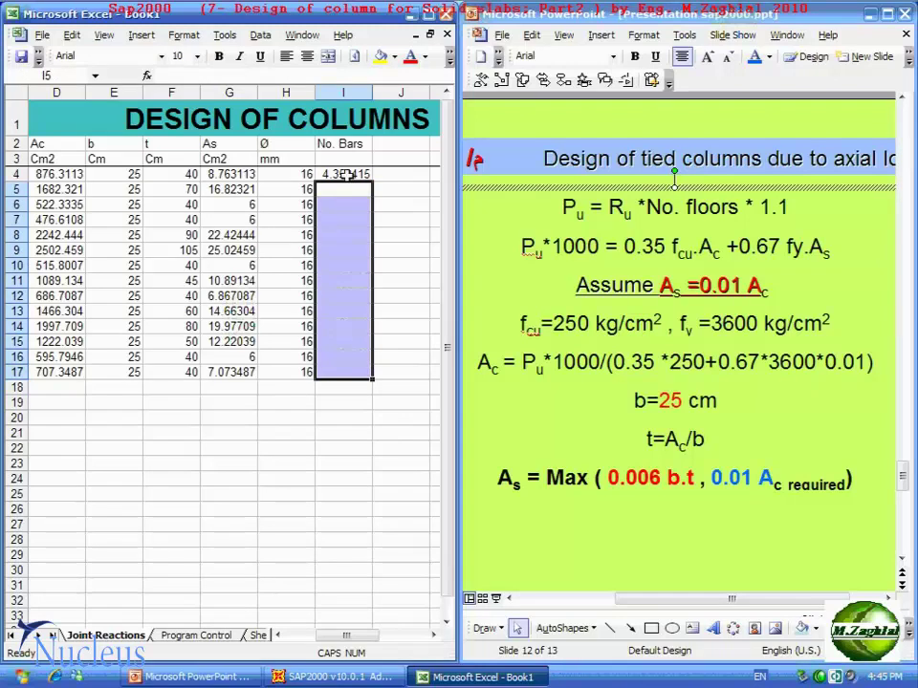
{"action": "left_click", "coordinate": [352, 175]}
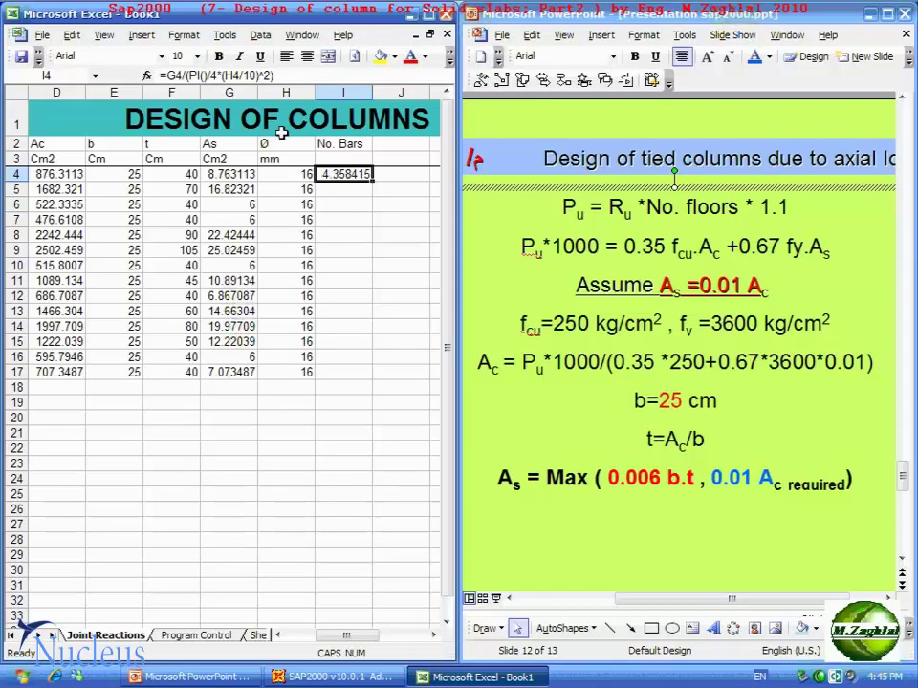
- Change I4 to =MAX(CEILING(G4/(PI()/4*(H4/10)^2),2),4) and fill it down to I17
{"action": "left_click", "coordinate": [166, 75]}
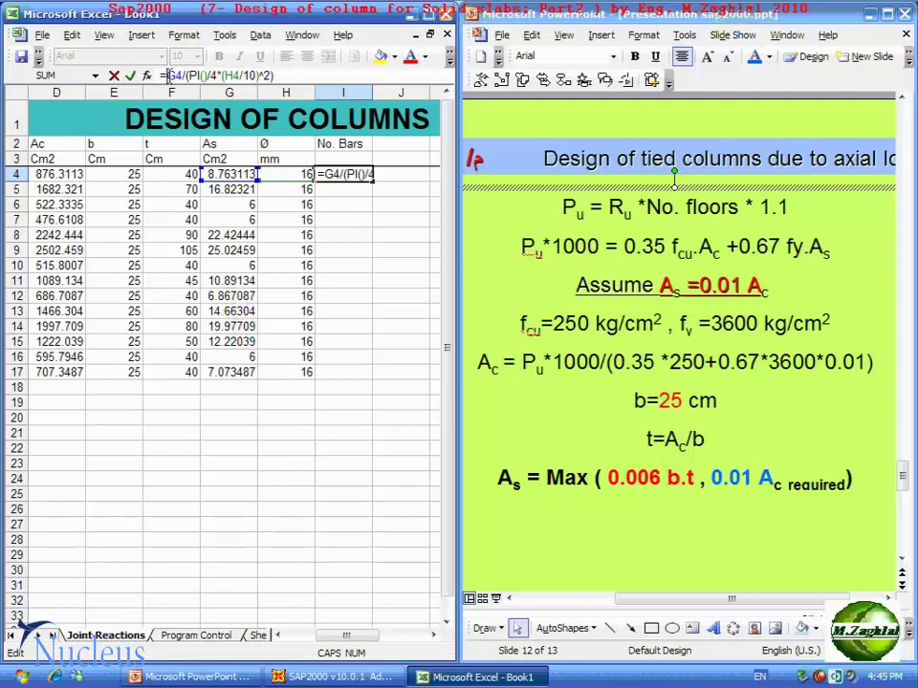
{"action": "type", "text": "MAX"}
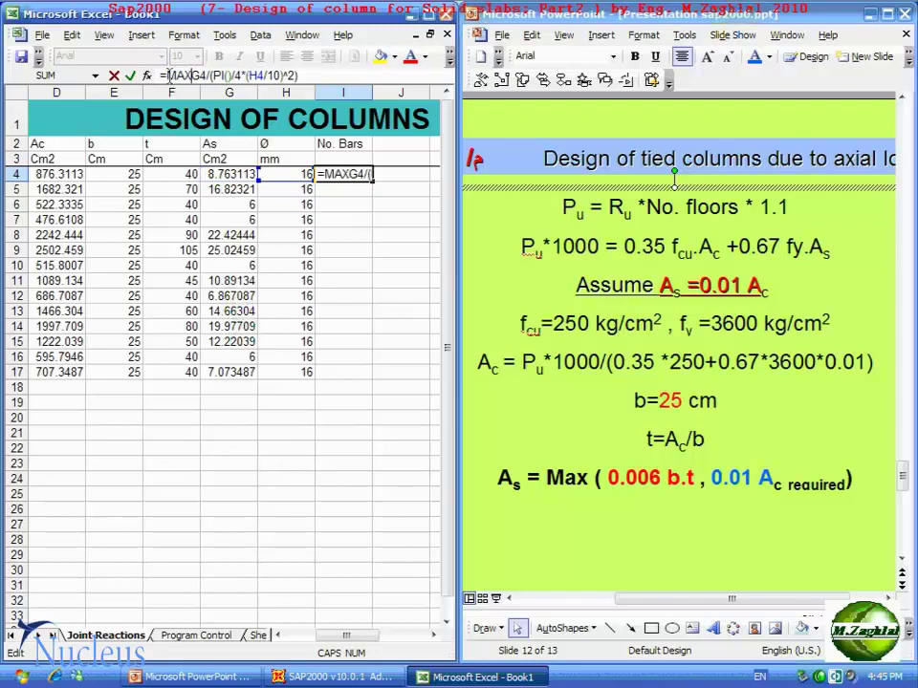
{"action": "type", "text": "("}
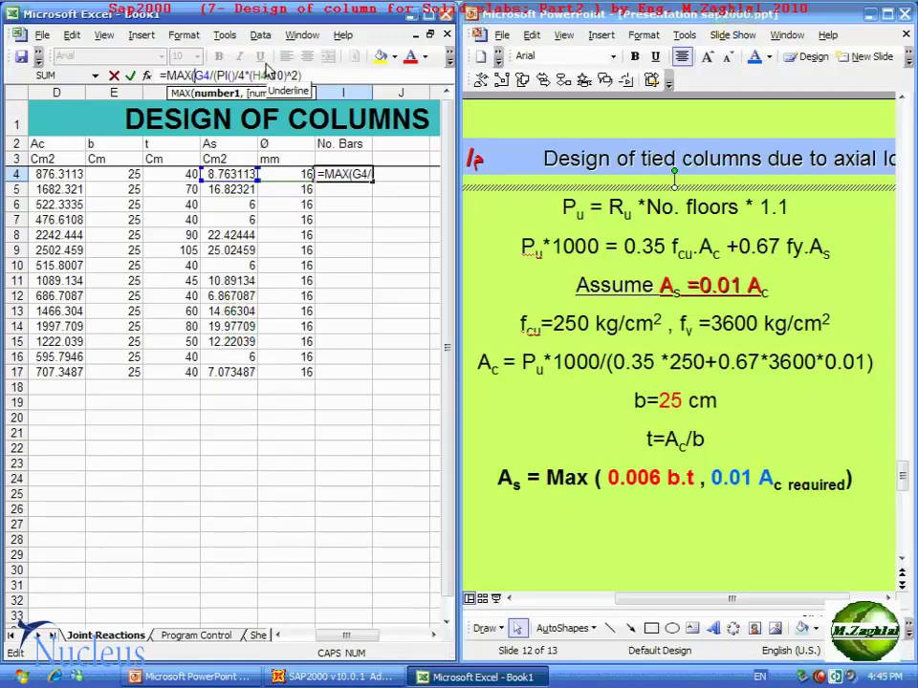
{"action": "type", "text": "CEIL"}
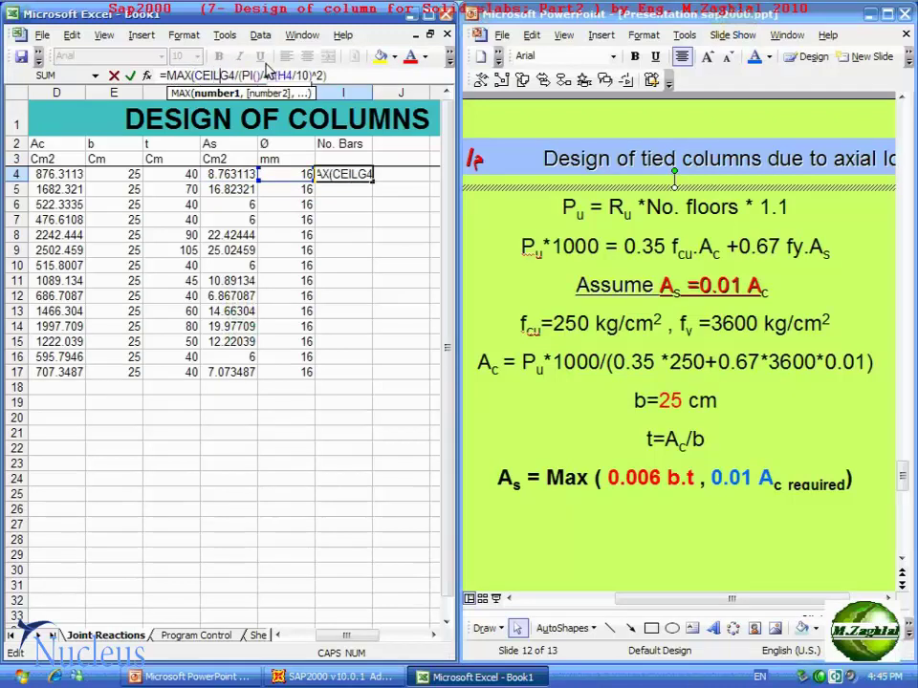
{"action": "type", "text": "ING"}
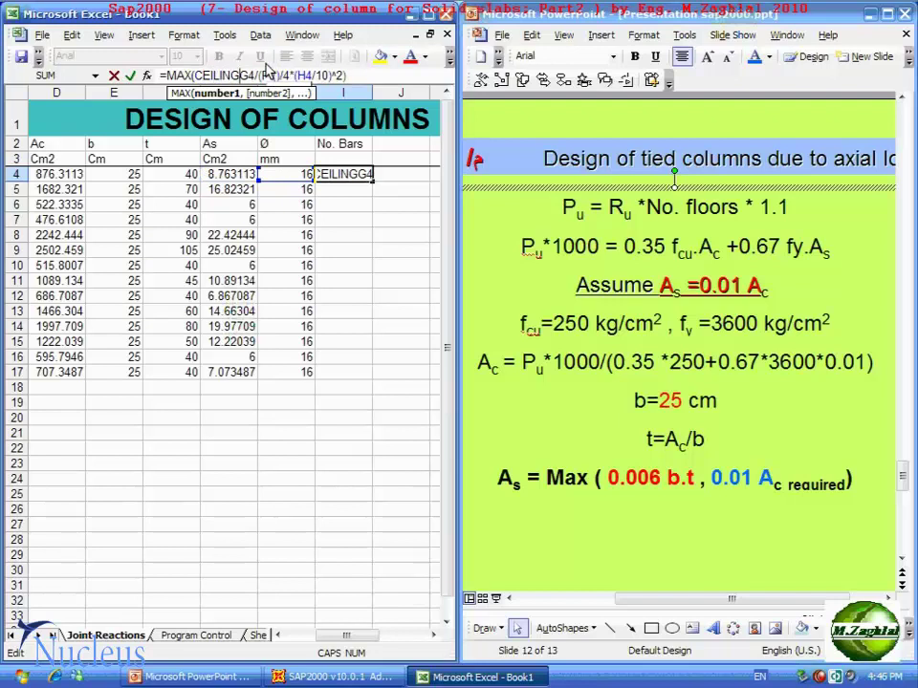
{"action": "type", "text": "("}
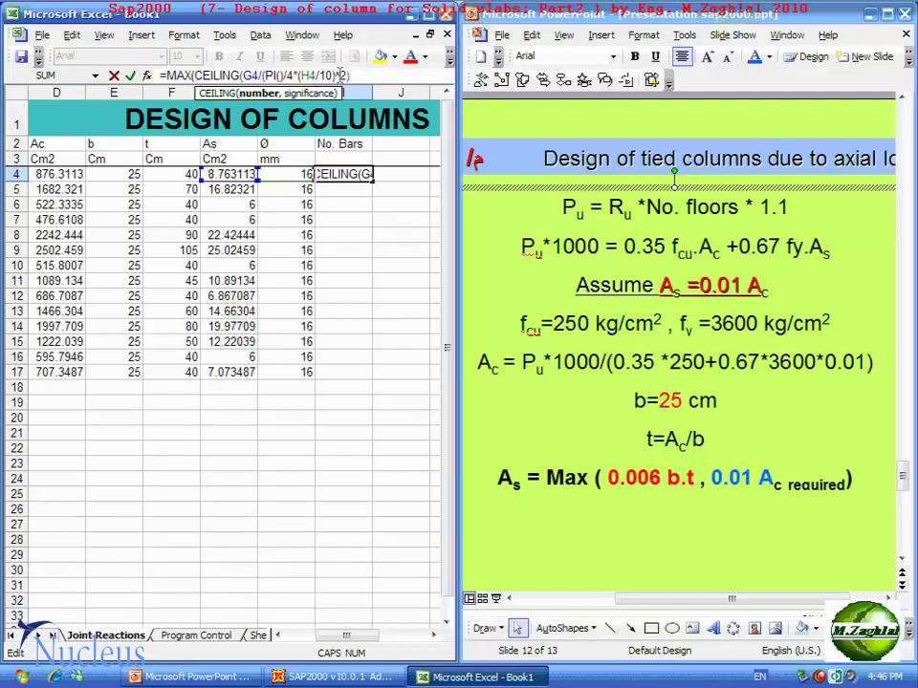
{"action": "type", "text": ")"}
{"action": "type", "text": ","}
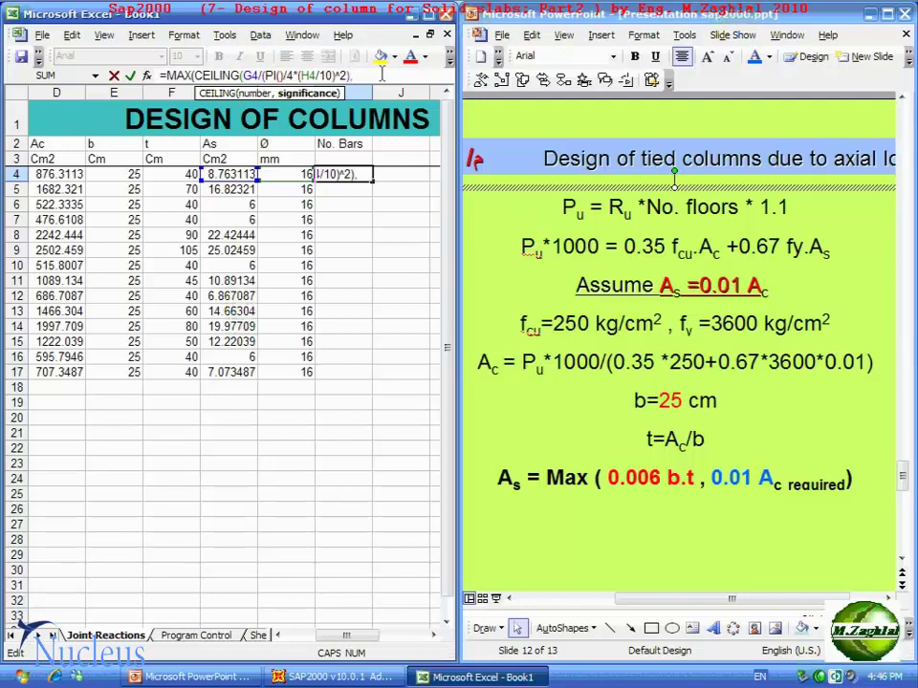
{"action": "type", "text": "2"}
{"action": "type", "text": ")"}
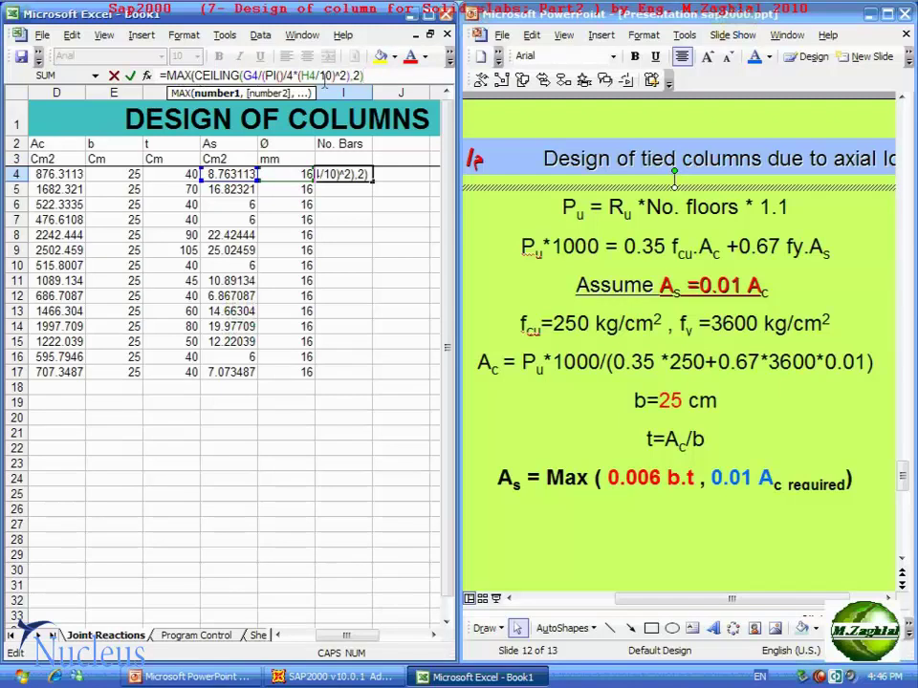
{"action": "type", "text": ","}
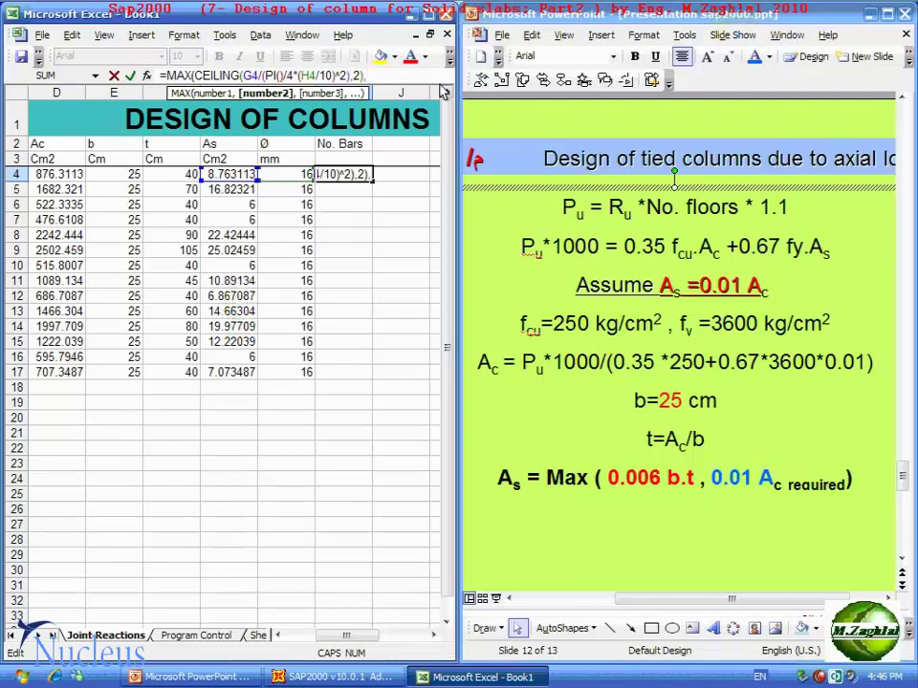
{"action": "type", "text": "4"}
{"action": "type", "text": ")"}
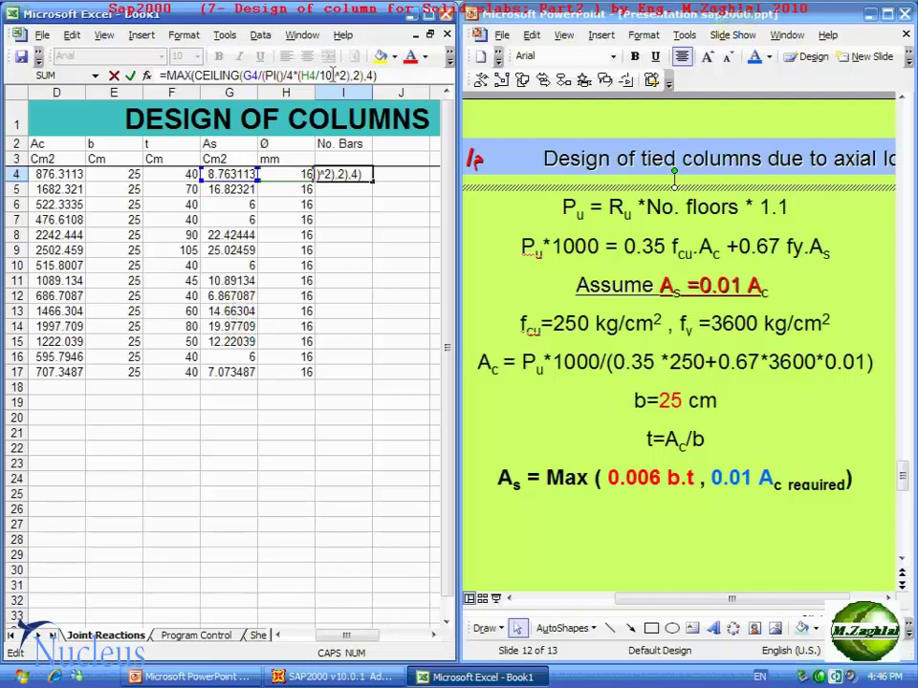
{"action": "type", "text": ")"}
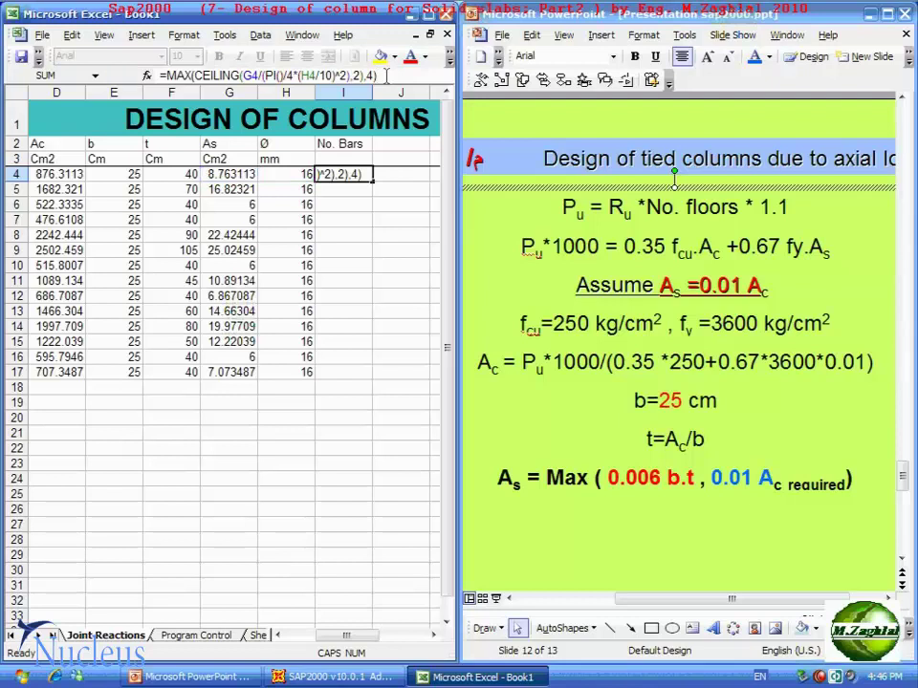
{"action": "key", "text": "Return"}
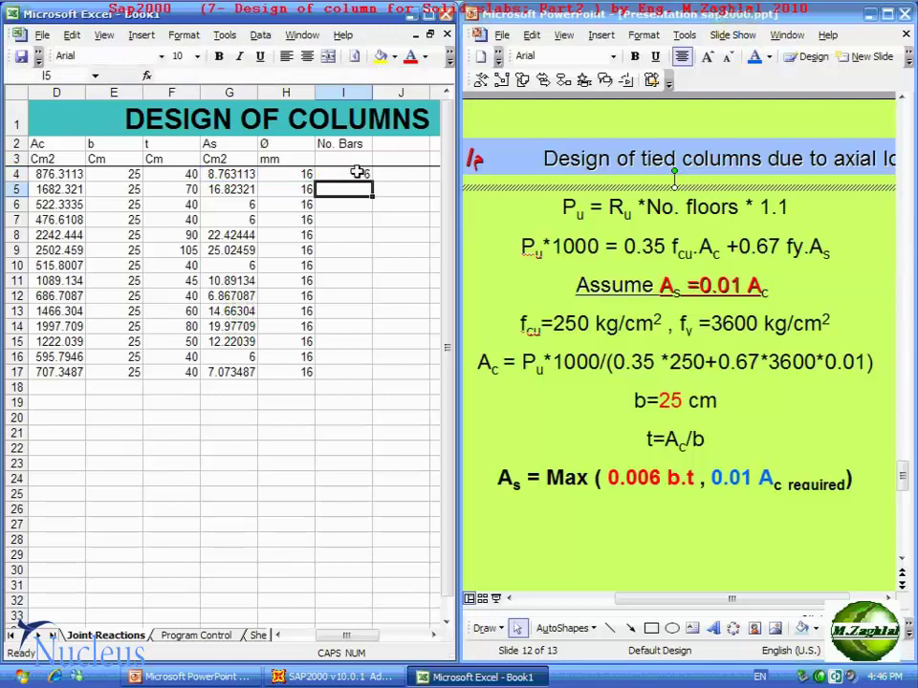
{"action": "left_click", "coordinate": [359, 172]}
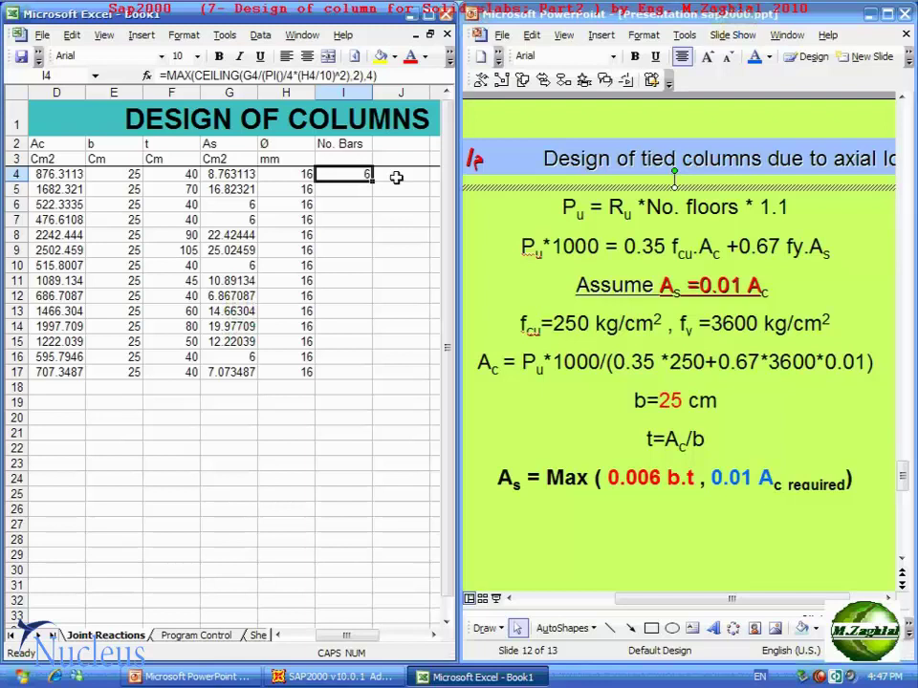
{"action": "double_click", "coordinate": [372, 181]}
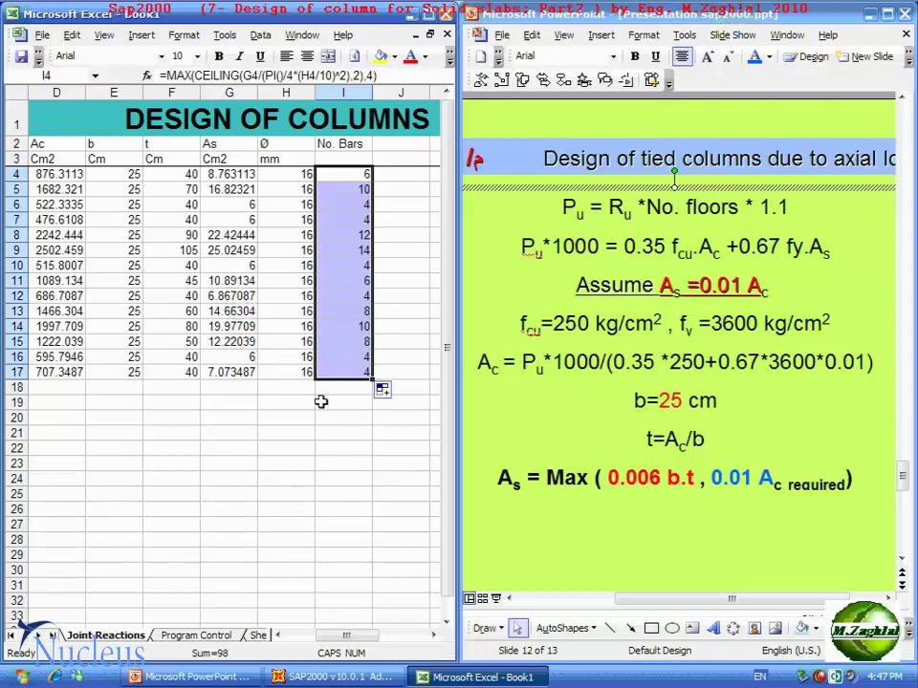
{"action": "left_click", "coordinate": [292, 402]}
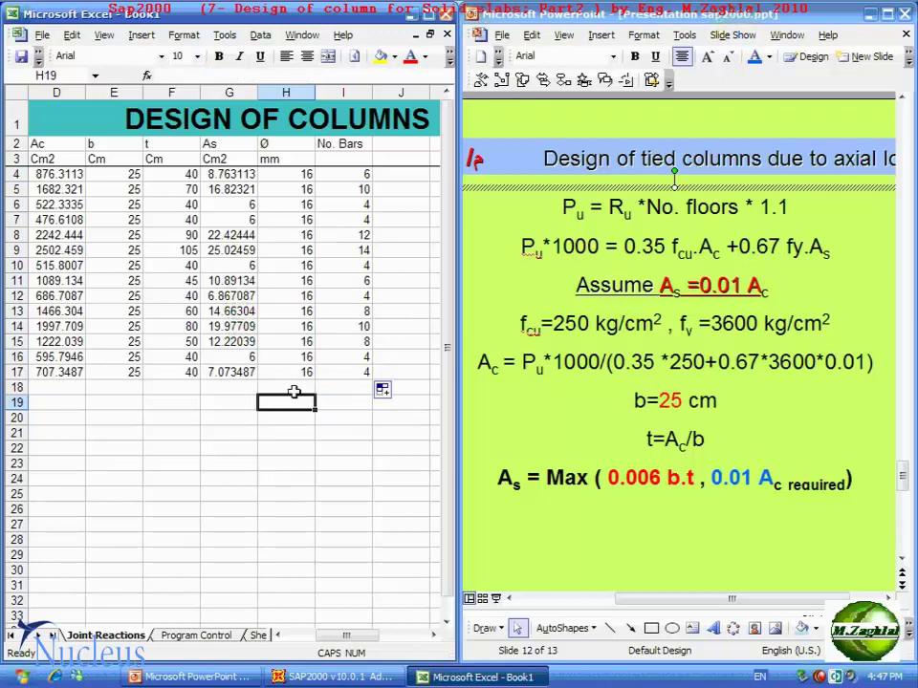
{"action": "left_click", "coordinate": [131, 204]}
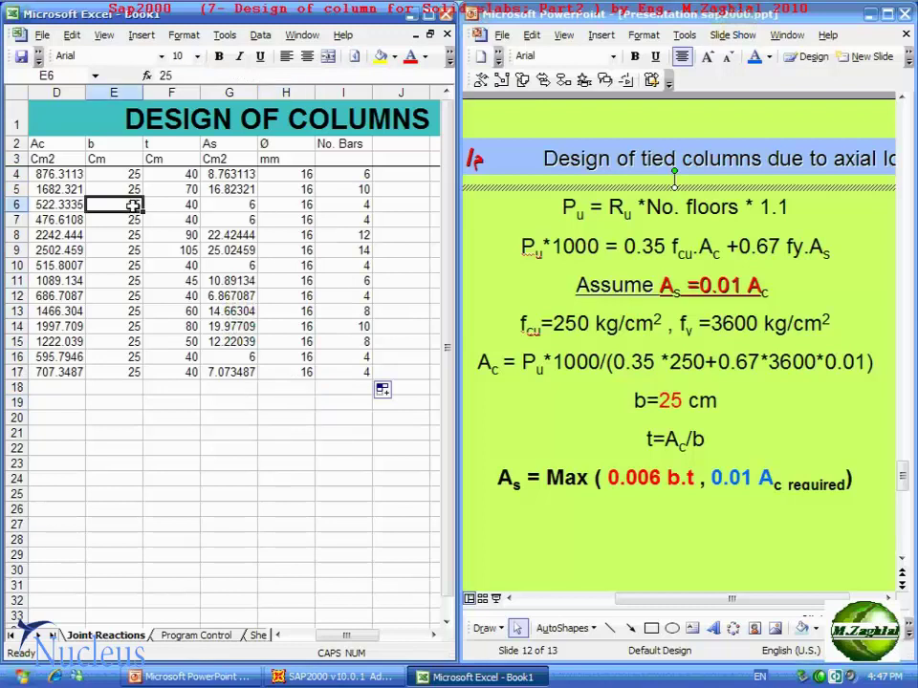
{"action": "left_click", "coordinate": [169, 205]}
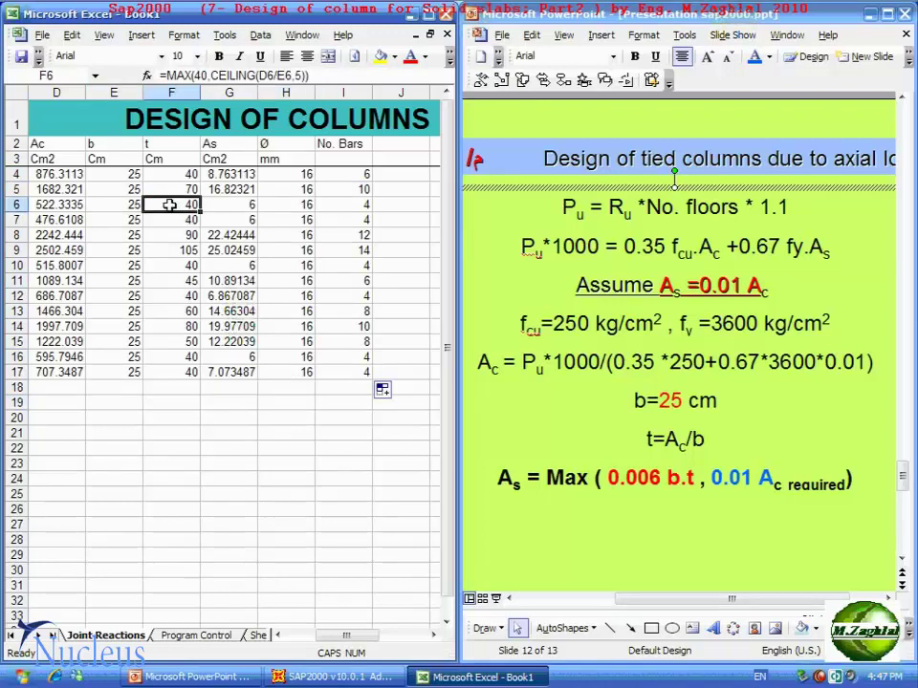
{"action": "left_click", "coordinate": [247, 204]}
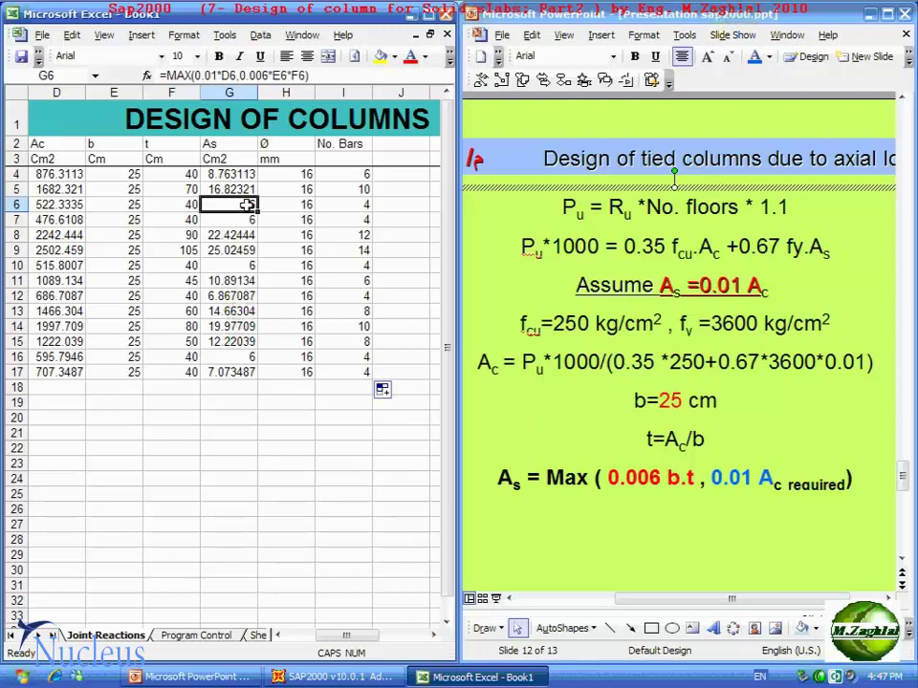
{"action": "left_click", "coordinate": [294, 205]}
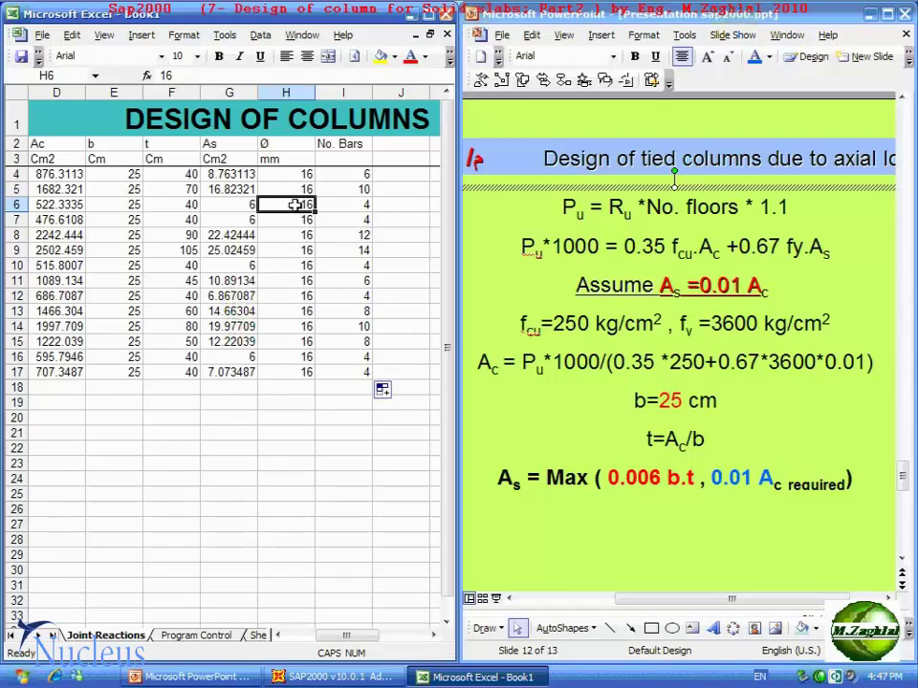
- Change the bar diameter in H4 to 12 and fill it down to H17
{"action": "left_click", "coordinate": [297, 174]}
{"action": "type", "text": "1"}
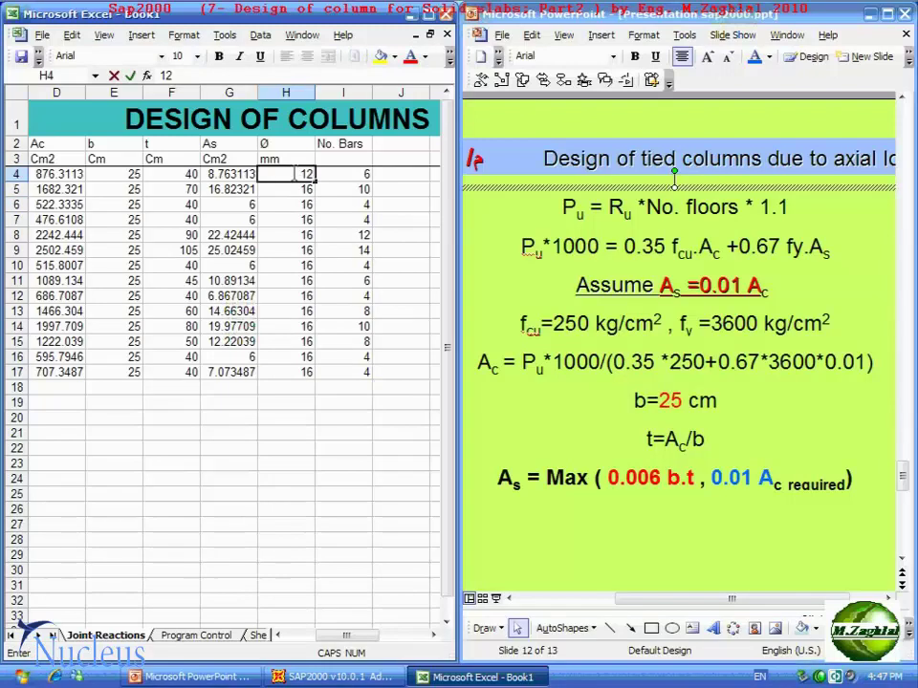
{"action": "key", "text": "Return"}
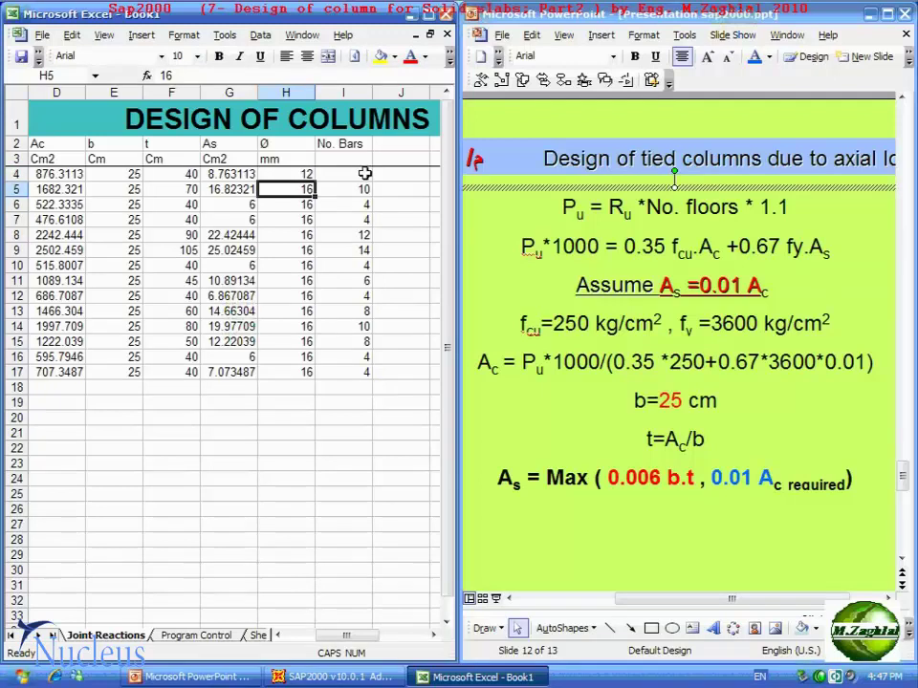
{"action": "left_click", "coordinate": [299, 174]}
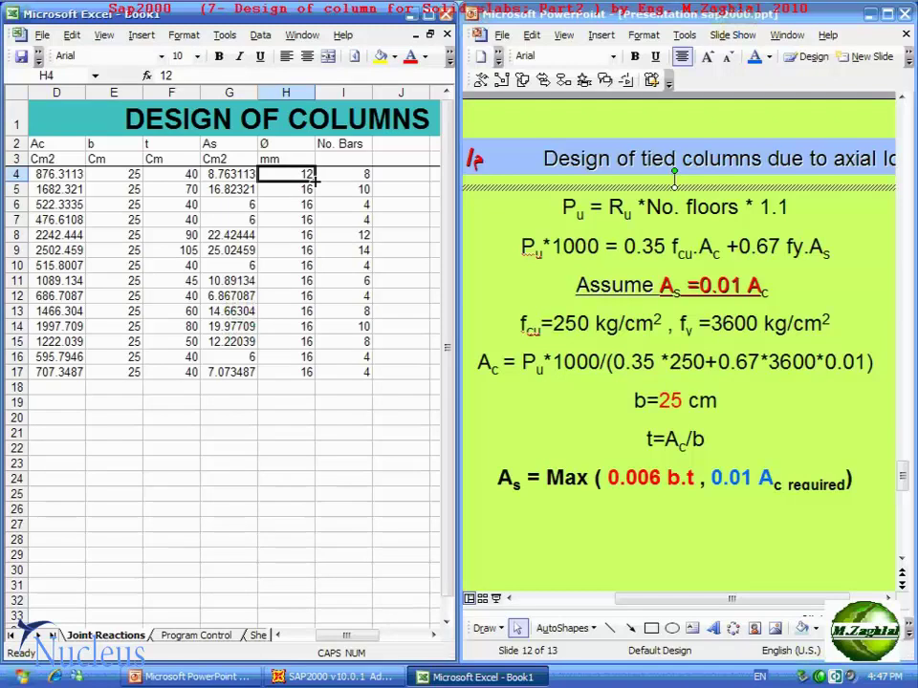
{"action": "double_click", "coordinate": [313, 180]}
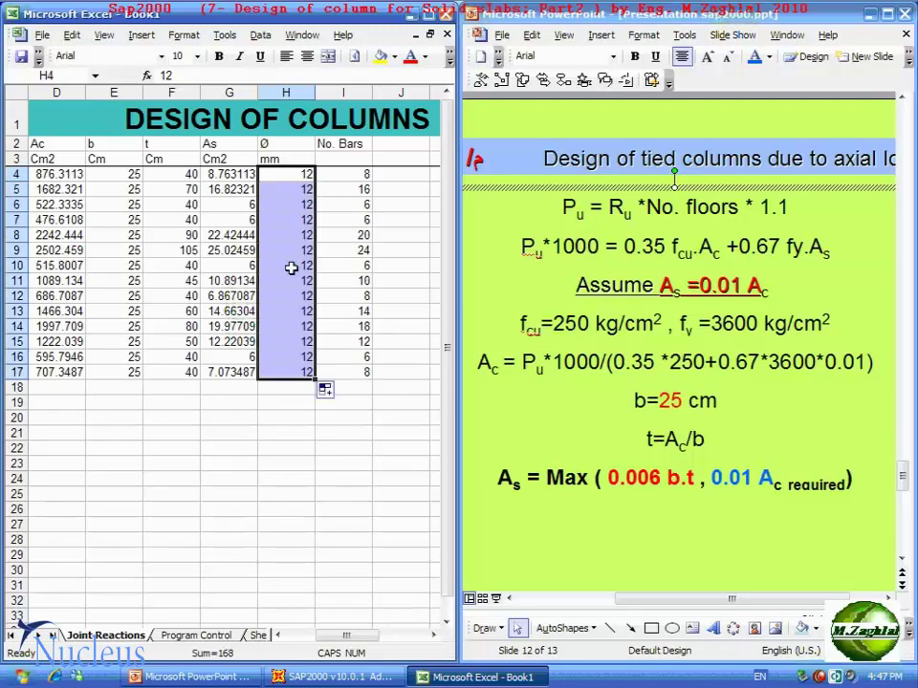
{"action": "left_click", "coordinate": [390, 400]}
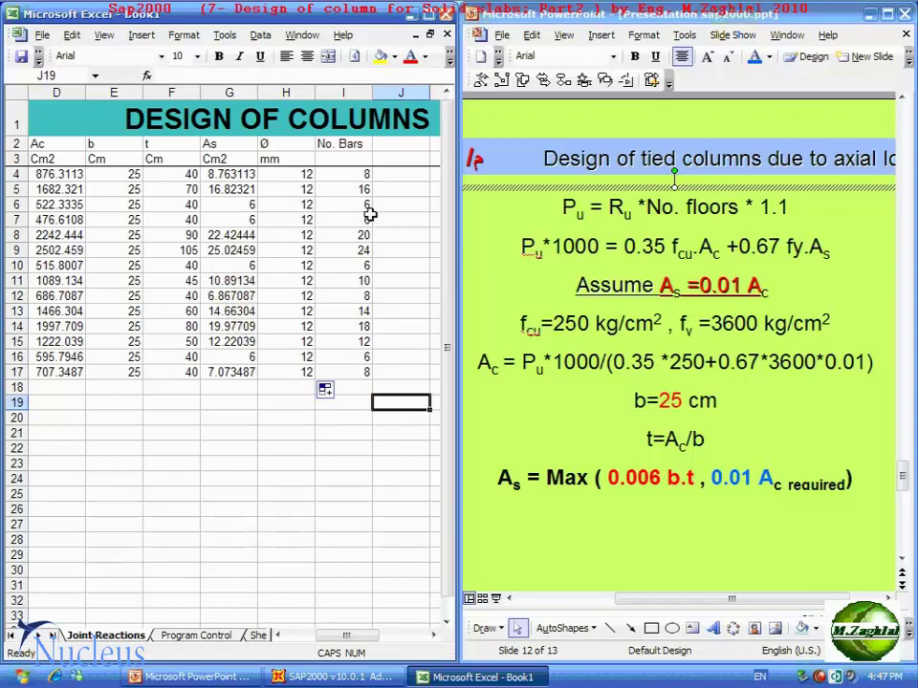
- Check the recalculated No. Bars, b and t values in rows 6 and 7
{"action": "left_click", "coordinate": [371, 219]}
{"action": "left_click", "coordinate": [326, 207]}
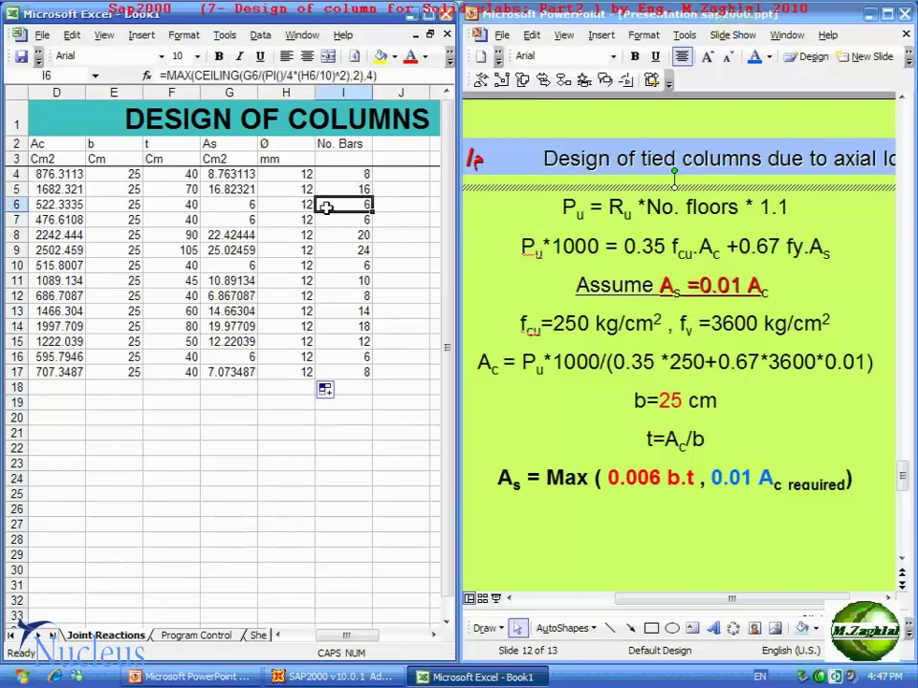
{"action": "left_click", "coordinate": [131, 219]}
{"action": "left_click", "coordinate": [173, 220]}
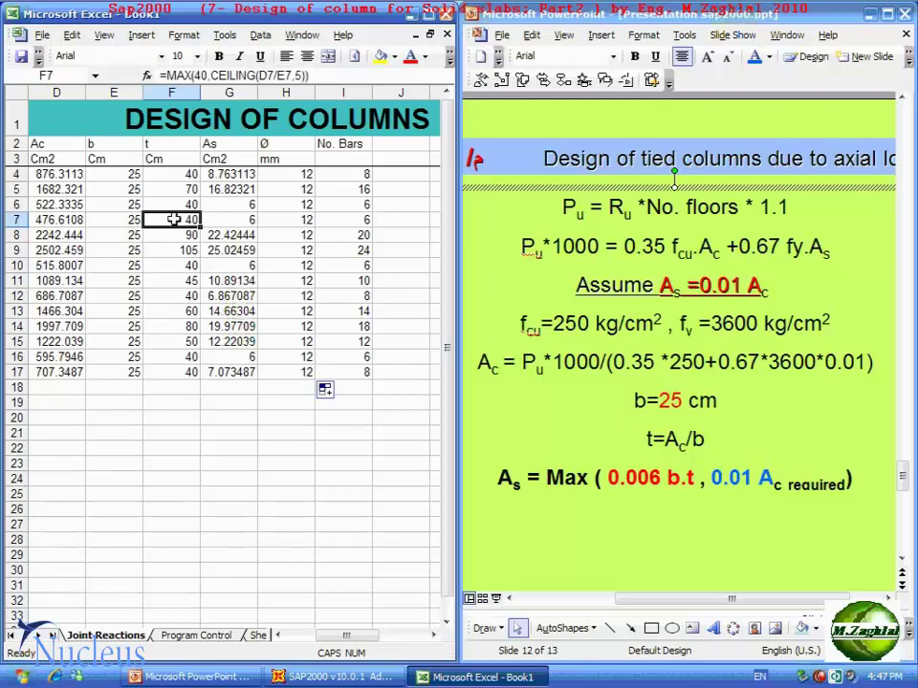
{"action": "left_click", "coordinate": [245, 431]}
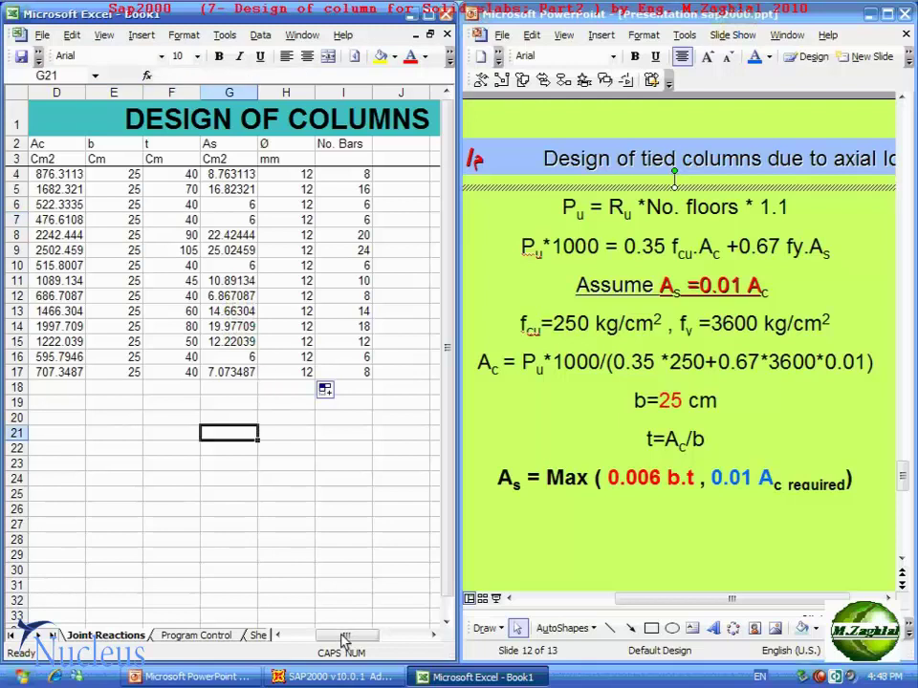
- Maximise the Excel window so the whole table is visible
{"action": "double_click", "coordinate": [378, 15]}
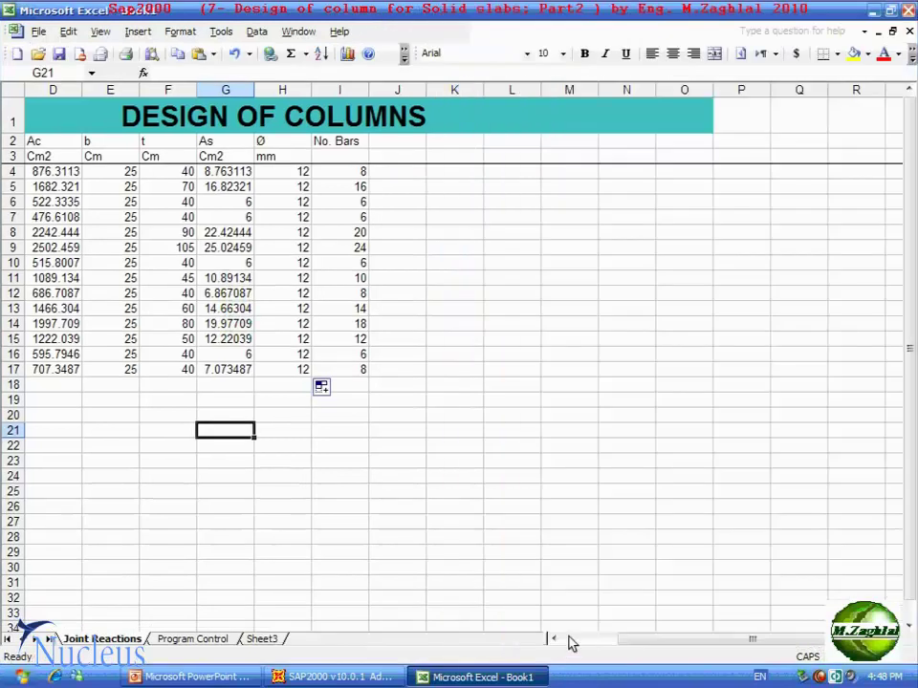
{"action": "left_click", "coordinate": [570, 638]}
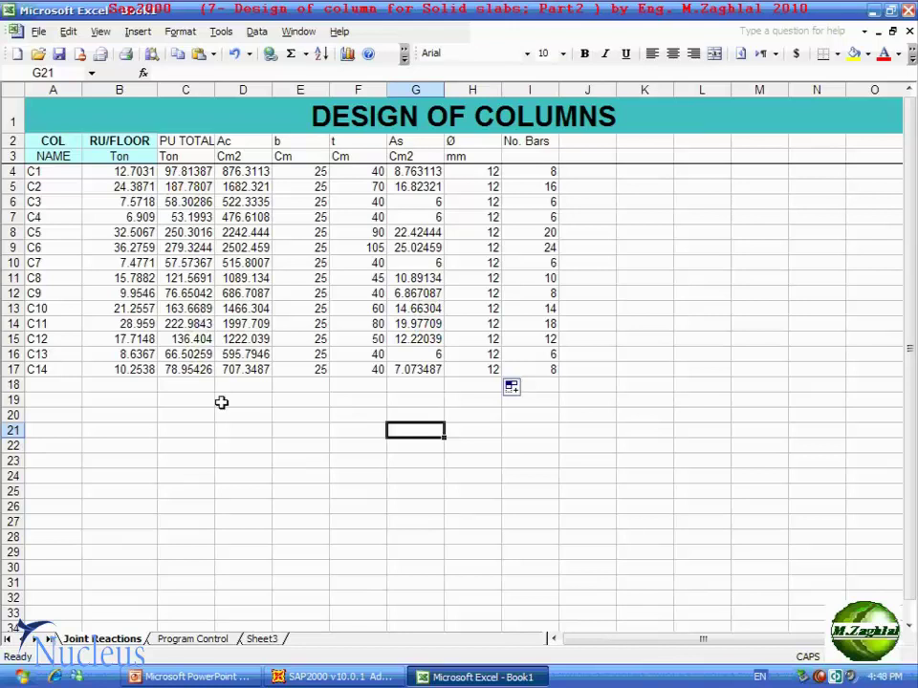
{"action": "left_click", "coordinate": [221, 400]}
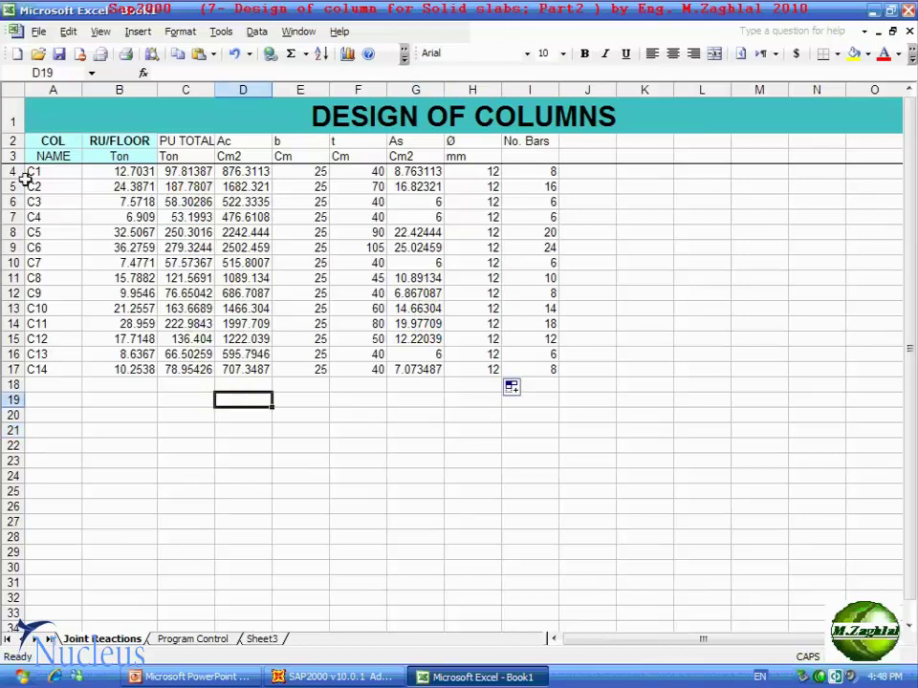
{"action": "left_click_drag", "start_coordinate": [12, 171], "coordinate": [13, 369]}
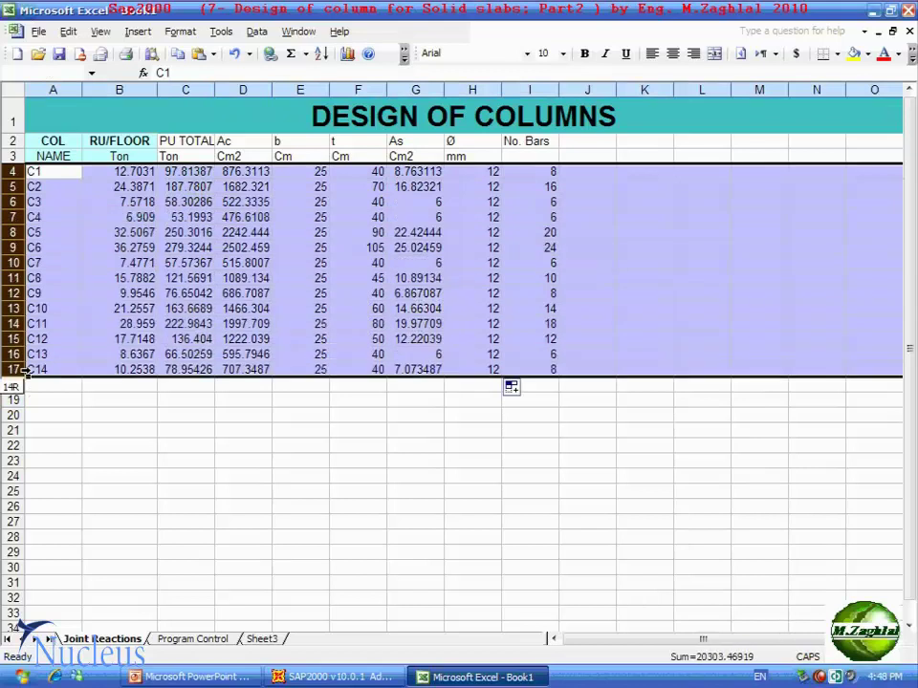
{"action": "left_click", "coordinate": [58, 415]}
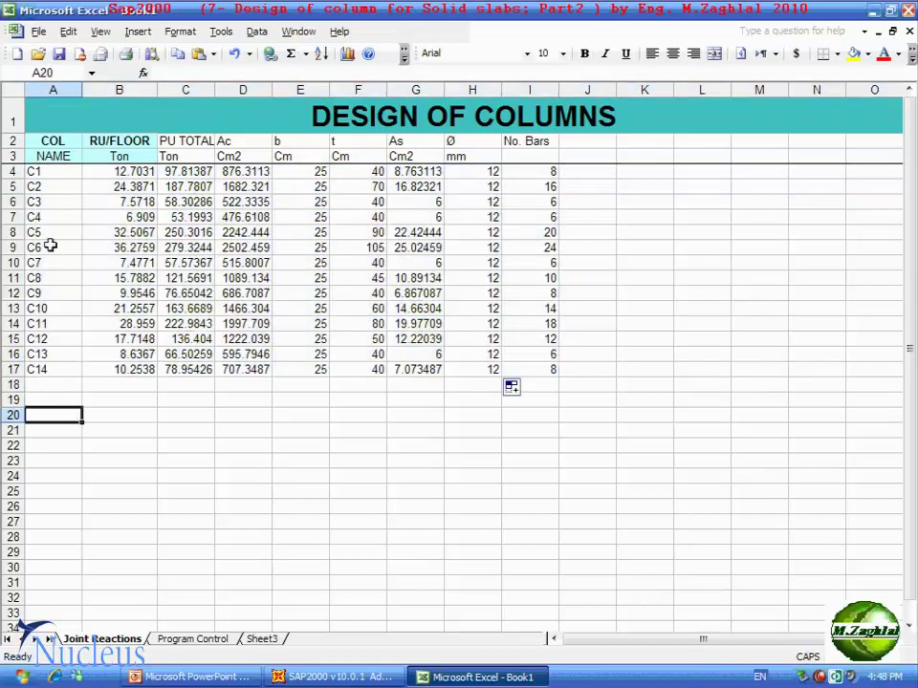
- Review rows and columns of the table, then select data rows 4–17 for sorting
{"action": "left_click", "coordinate": [11, 171]}
{"action": "left_click", "coordinate": [12, 202]}
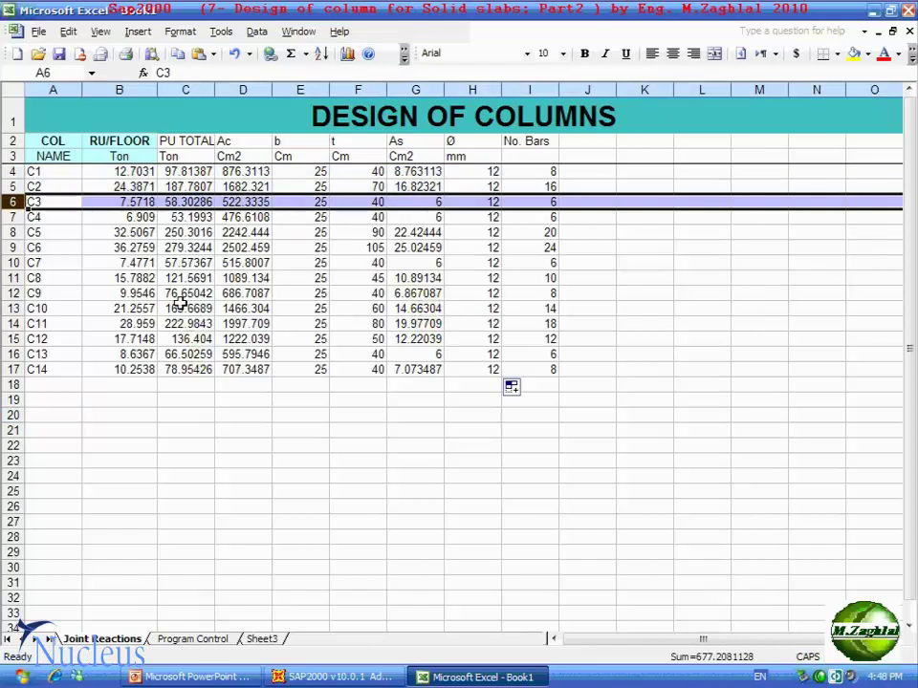
{"action": "left_click", "coordinate": [244, 89]}
{"action": "left_click", "coordinate": [176, 89]}
{"action": "left_click", "coordinate": [141, 86]}
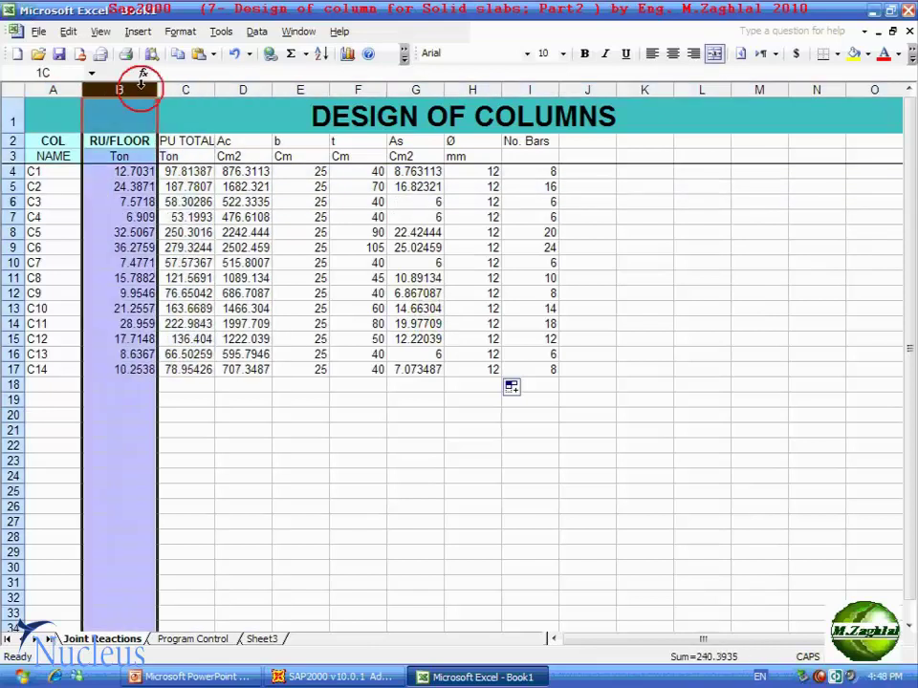
{"action": "left_click", "coordinate": [53, 89]}
{"action": "left_click", "coordinate": [186, 89]}
{"action": "left_click", "coordinate": [243, 89]}
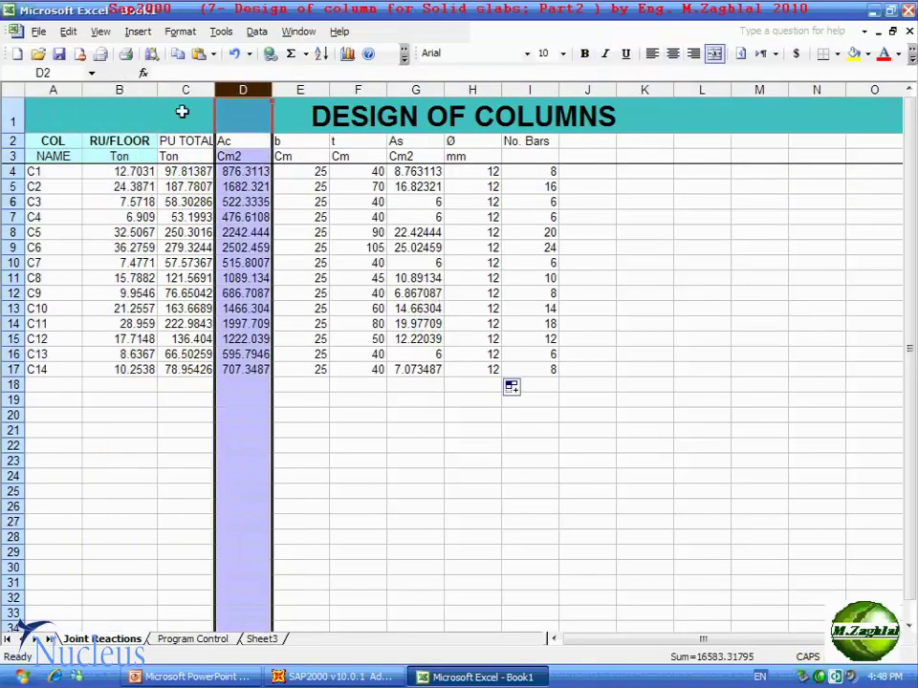
{"action": "left_click", "coordinate": [10, 121]}
{"action": "left_click", "coordinate": [12, 202]}
{"action": "left_click", "coordinate": [146, 382]}
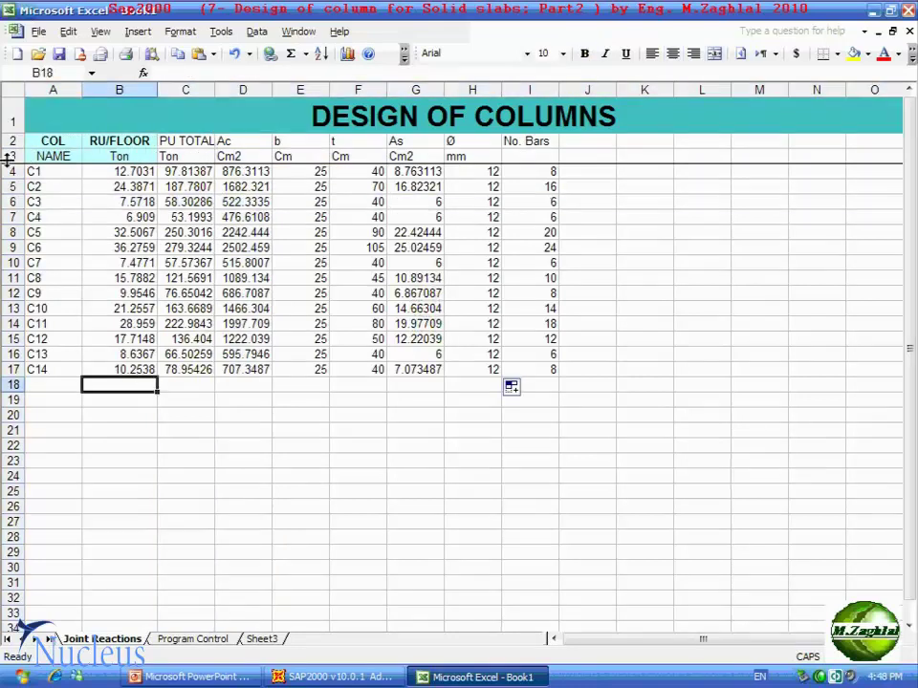
{"action": "left_click_drag", "start_coordinate": [11, 171], "coordinate": [12, 369]}
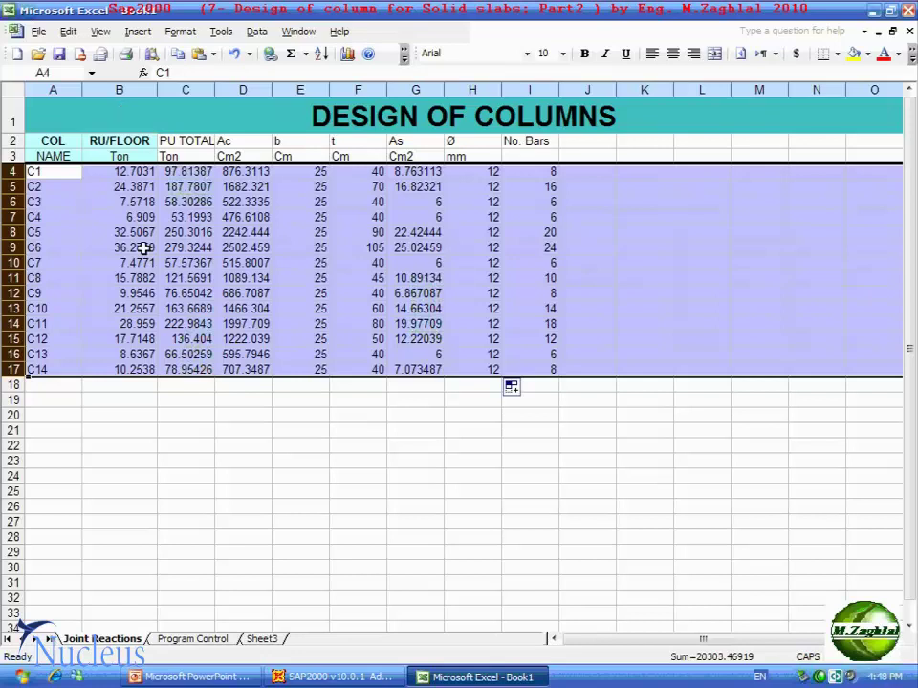
- Sort rows 4–17 by column B (RU/FLOOR) in ascending order
{"action": "left_click", "coordinate": [256, 31]}
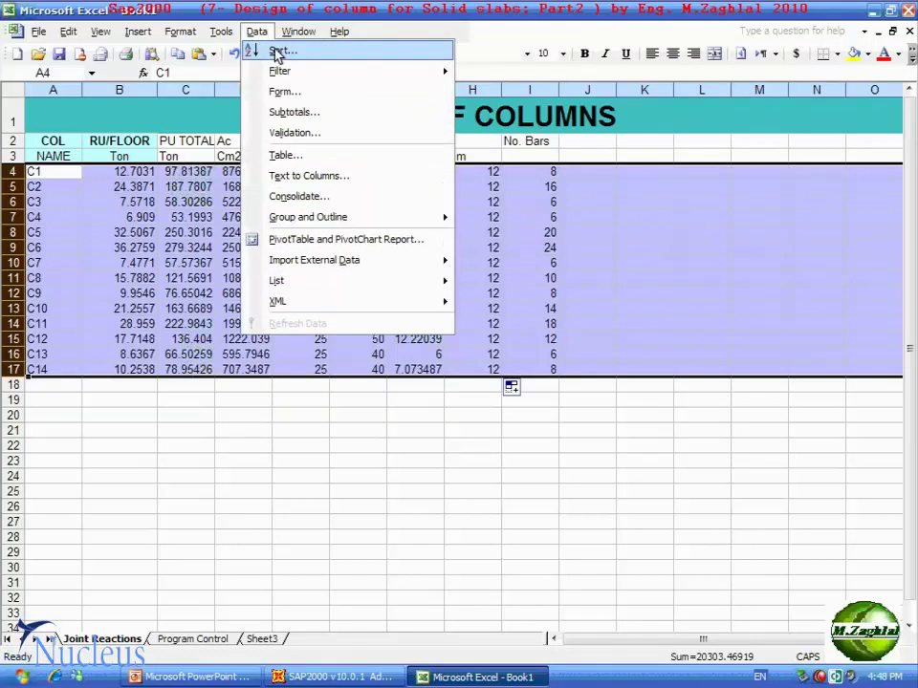
{"action": "left_click", "coordinate": [277, 53]}
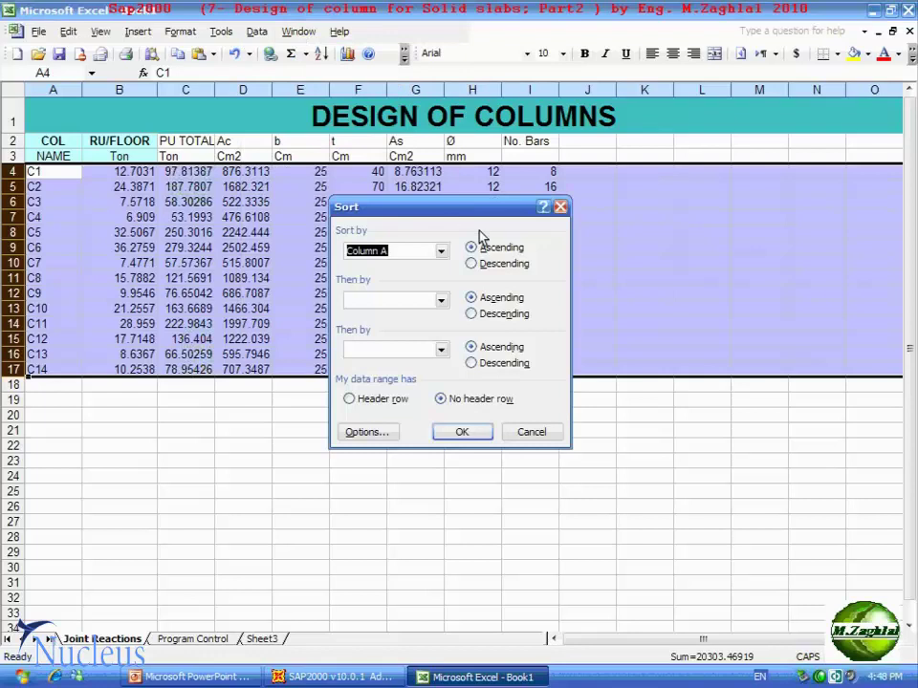
{"action": "left_click_drag", "start_coordinate": [449, 206], "coordinate": [530, 228]}
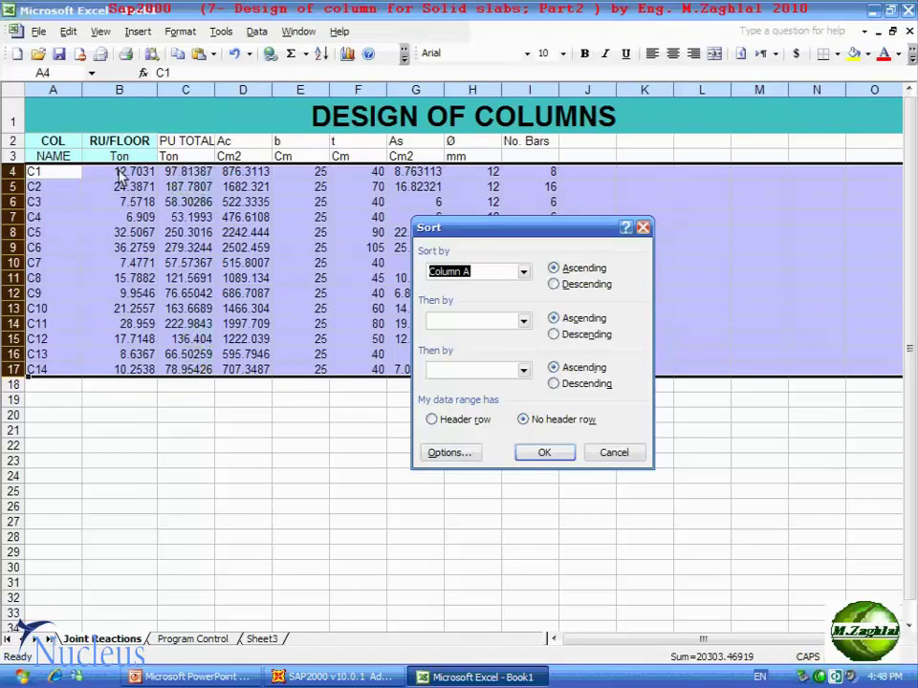
{"action": "left_click", "coordinate": [523, 272]}
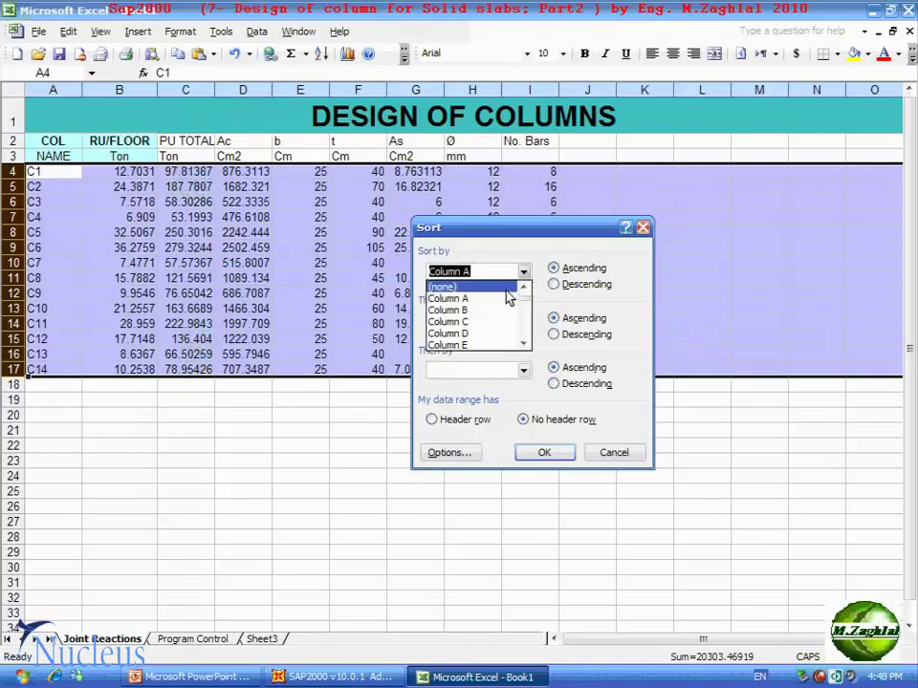
{"action": "left_click", "coordinate": [497, 309]}
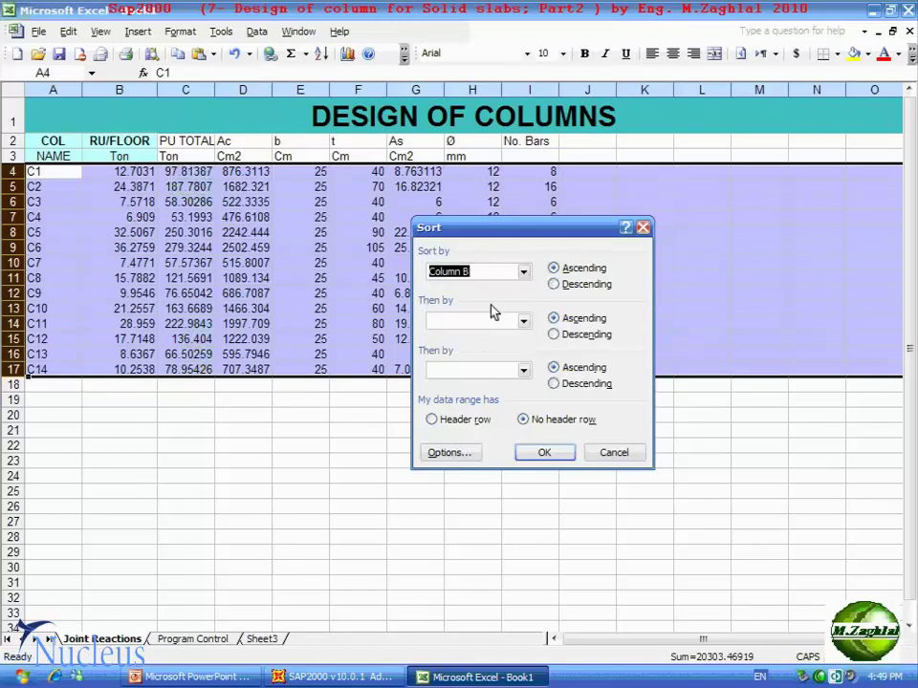
{"action": "left_click", "coordinate": [595, 286]}
{"action": "left_click", "coordinate": [580, 271]}
{"action": "left_click", "coordinate": [579, 269]}
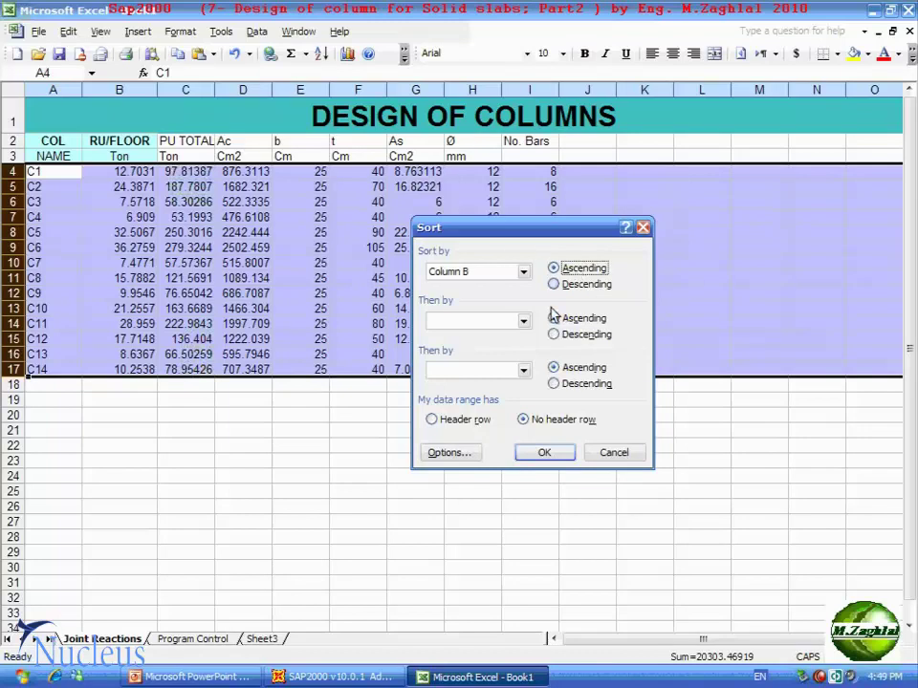
{"action": "left_click", "coordinate": [544, 453]}
{"action": "left_click", "coordinate": [415, 460]}
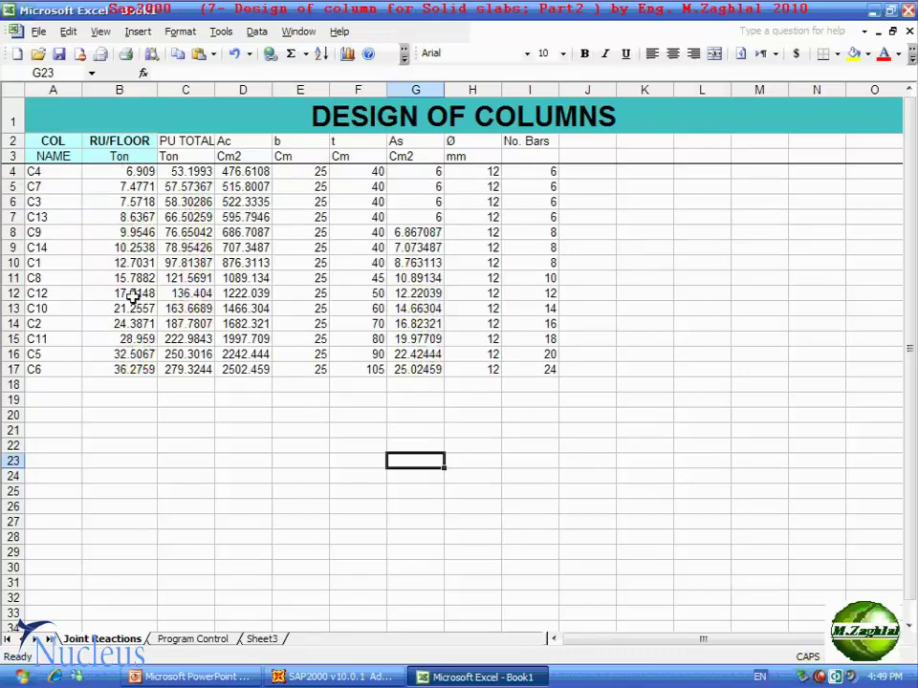
{"action": "left_click", "coordinate": [243, 461]}
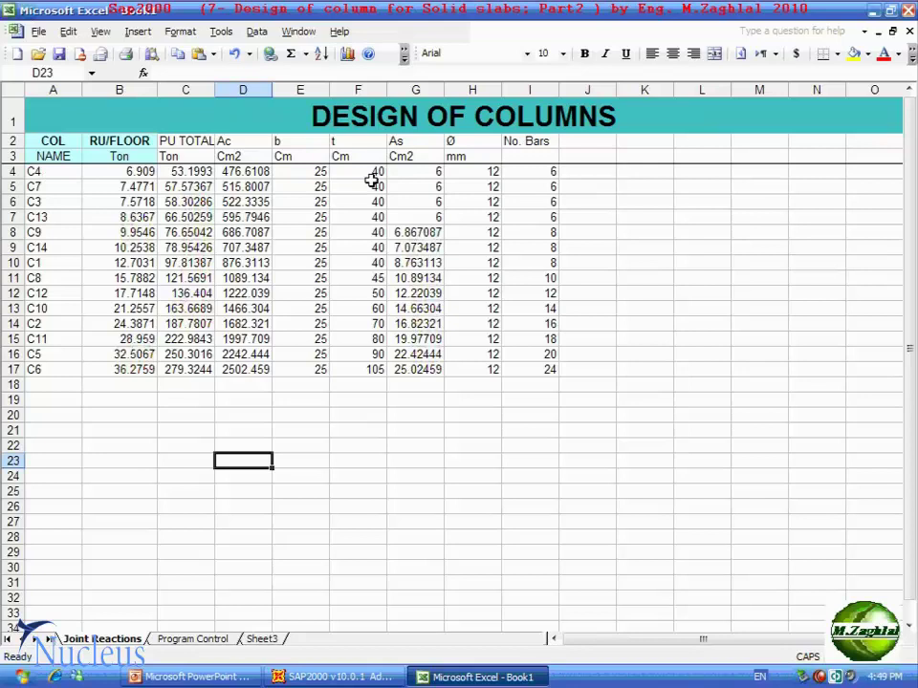
{"action": "left_click", "coordinate": [315, 173]}
{"action": "left_click", "coordinate": [345, 175]}
{"action": "left_click", "coordinate": [312, 185]}
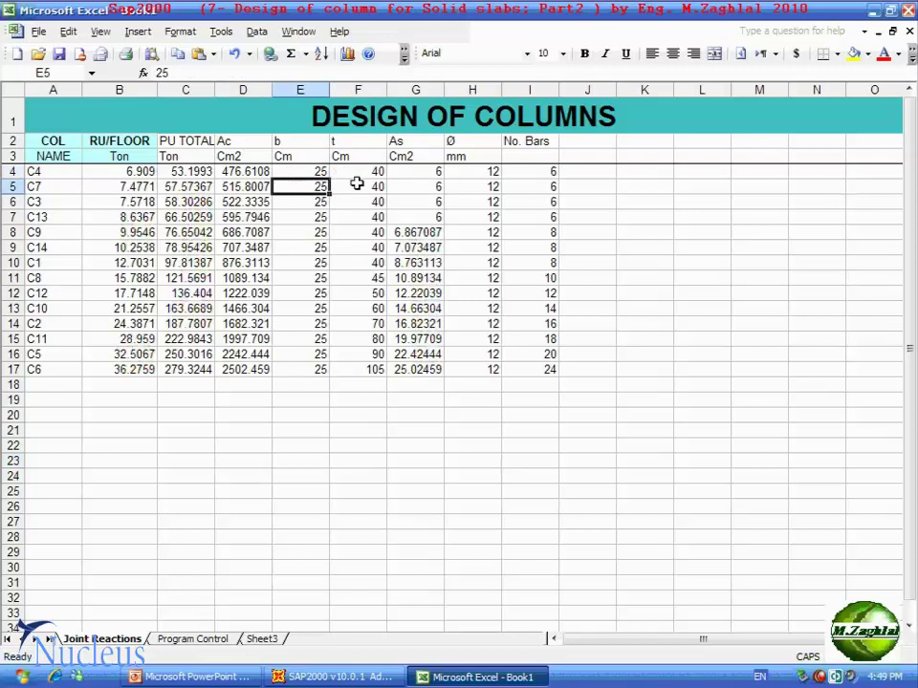
{"action": "left_click", "coordinate": [356, 187]}
{"action": "left_click", "coordinate": [317, 202]}
{"action": "left_click", "coordinate": [350, 201]}
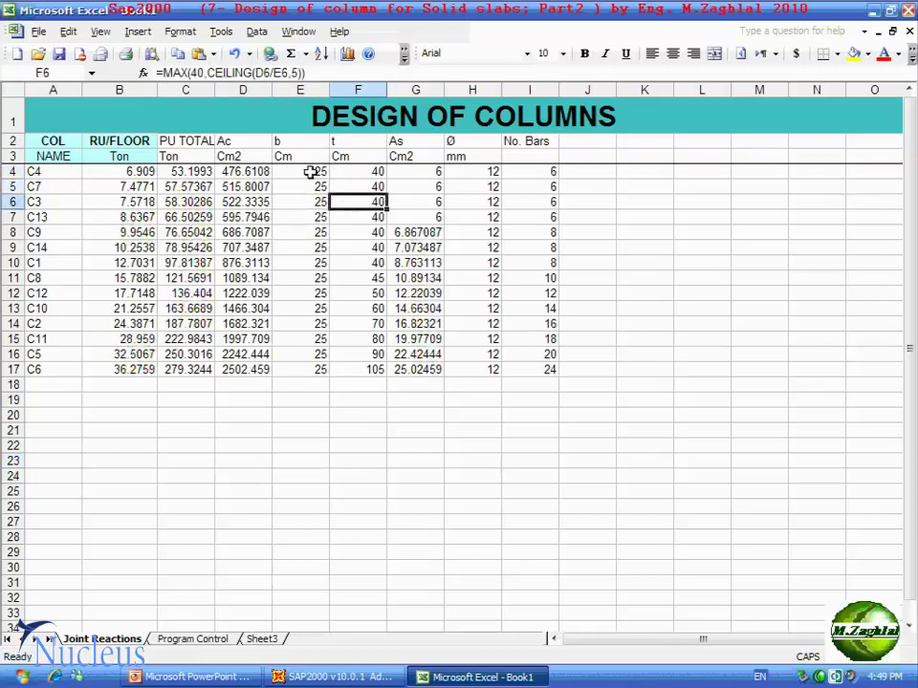
{"action": "mouse_move", "coordinate": [312, 172]}
{"action": "left_mouse_down"}
{"action": "mouse_move", "coordinate": [350, 200]}
{"action": "mouse_move", "coordinate": [355, 263]}
{"action": "left_mouse_up"}
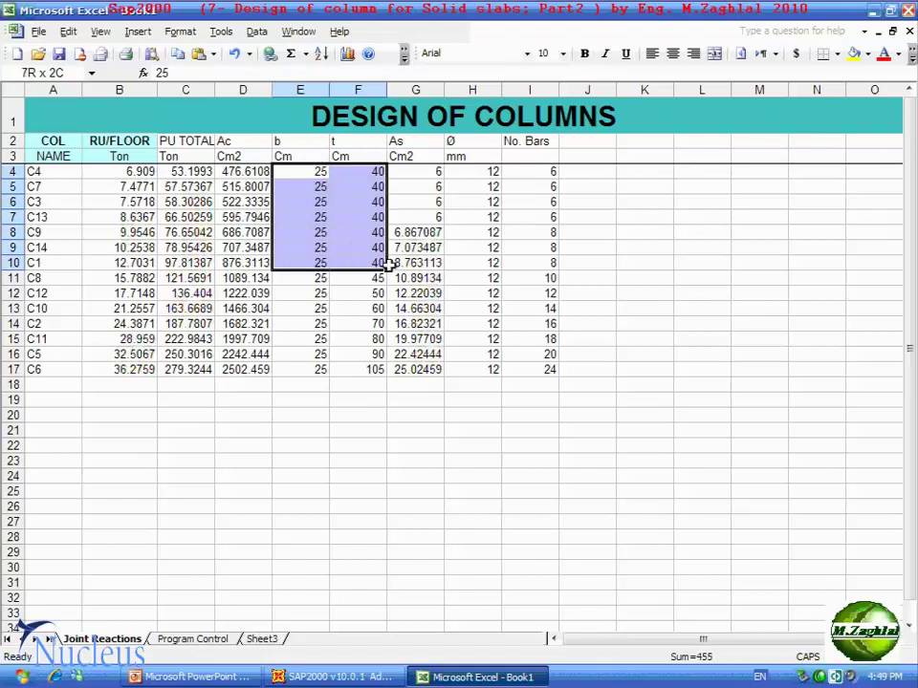
{"action": "left_click_drag", "start_coordinate": [355, 263], "coordinate": [553, 263]}
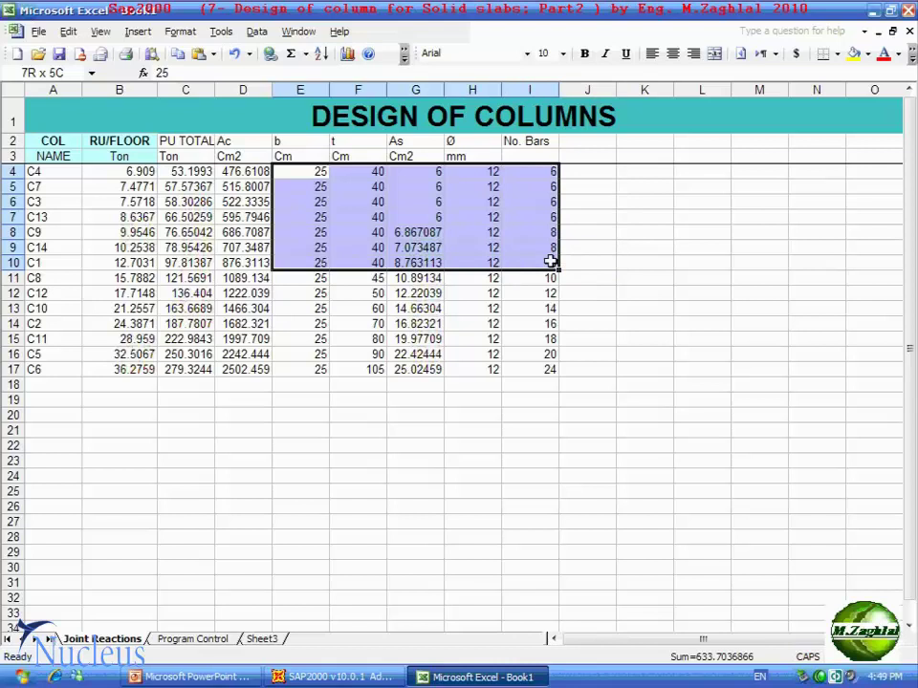
{"action": "left_click_drag", "start_coordinate": [551, 261], "coordinate": [552, 261]}
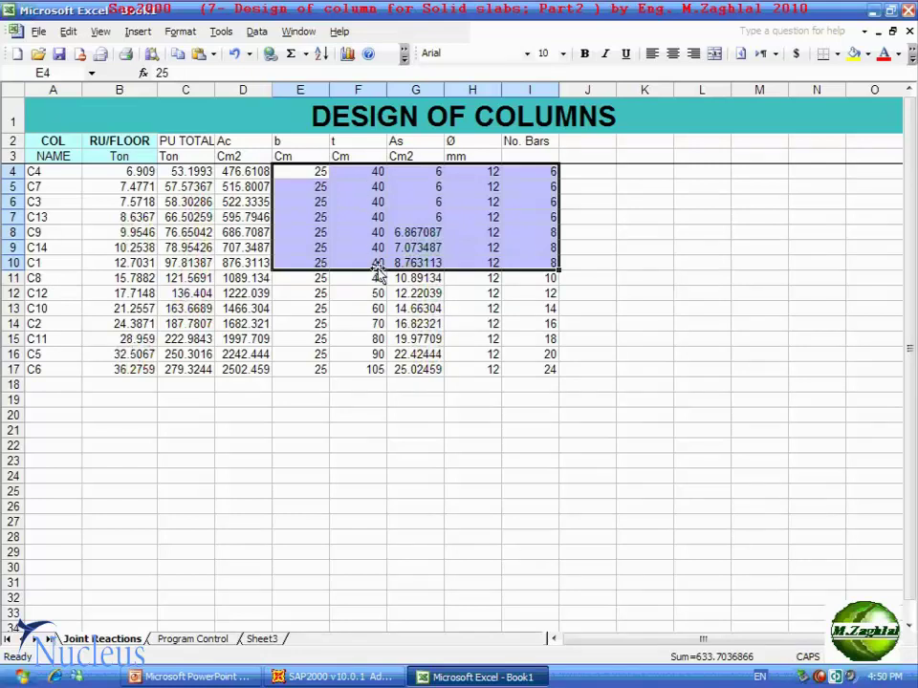
- Merge and centre J2:J3 and enter the Arabic column-type heading نموذج العمود
{"action": "left_click", "coordinate": [580, 140]}
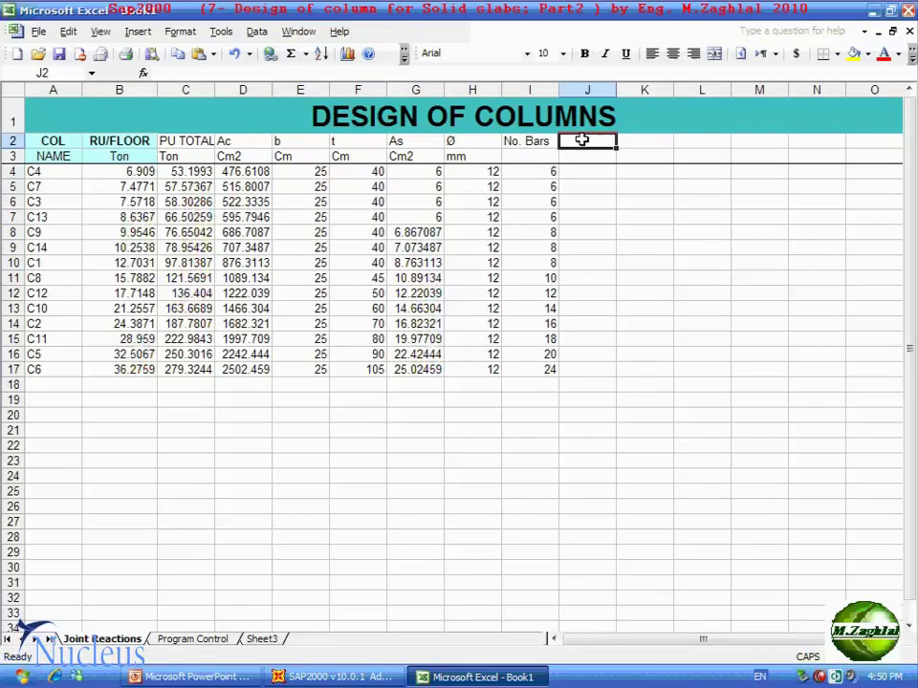
{"action": "left_click_drag", "start_coordinate": [581, 140], "coordinate": [580, 153]}
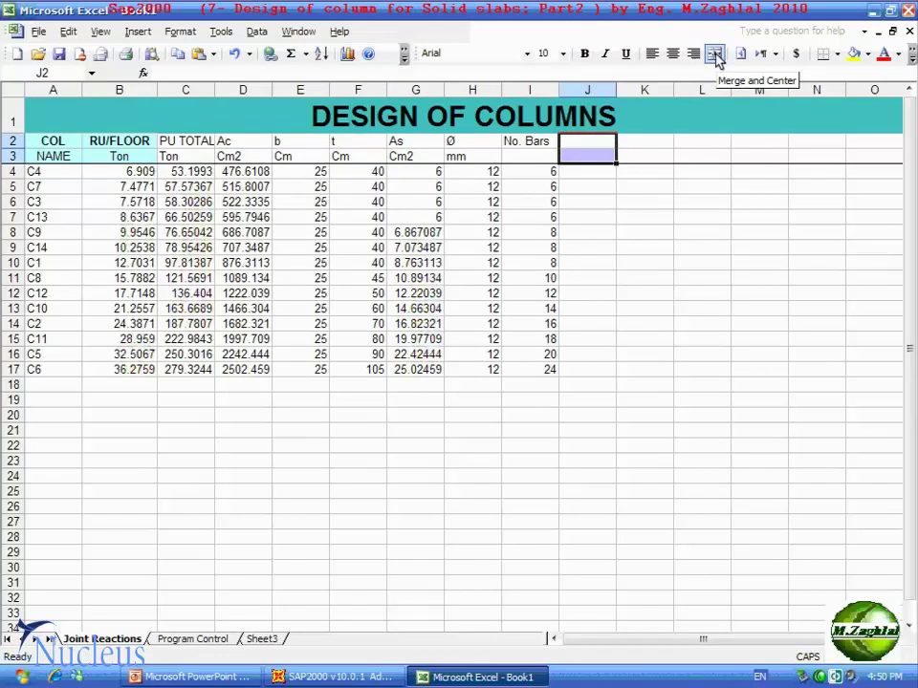
{"action": "left_click", "coordinate": [716, 56]}
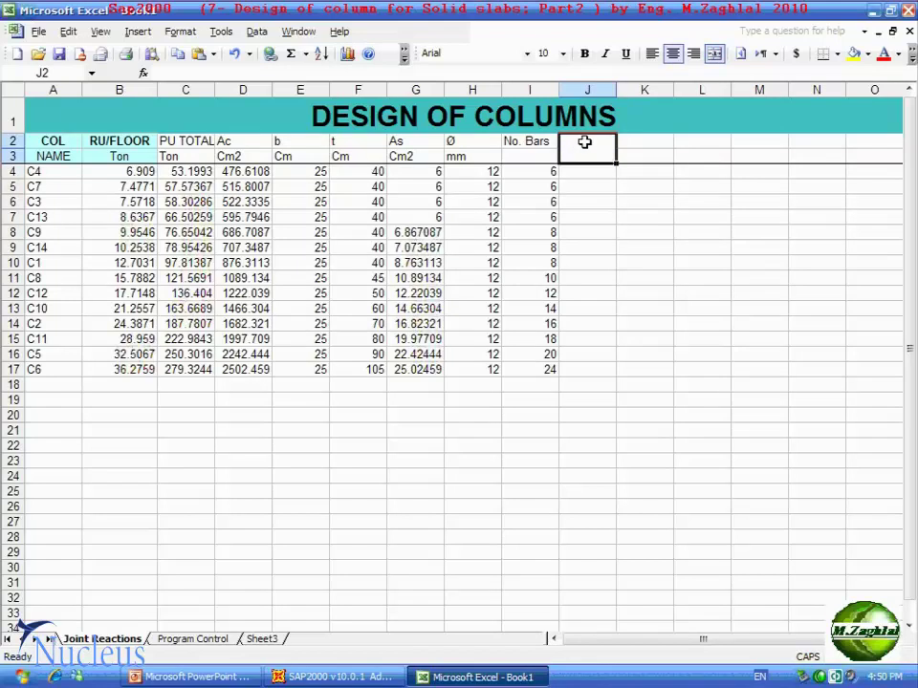
{"action": "key", "text": "alt+shift"}
{"action": "type", "text": "تعو"}
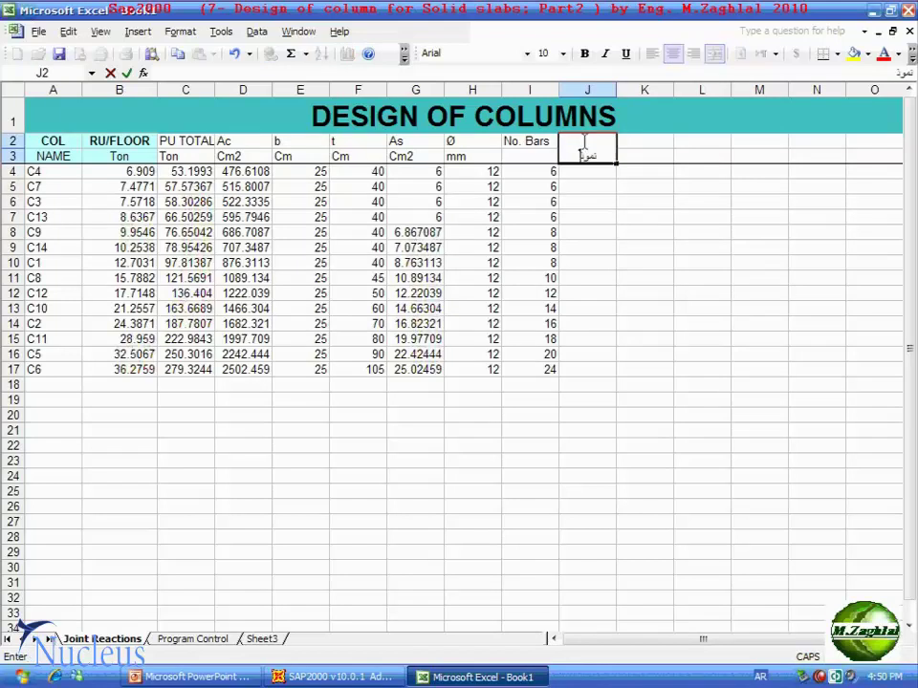
{"action": "type", "text": "ج العم"}
{"action": "type", "text": "ود"}
{"action": "key", "text": "Return"}
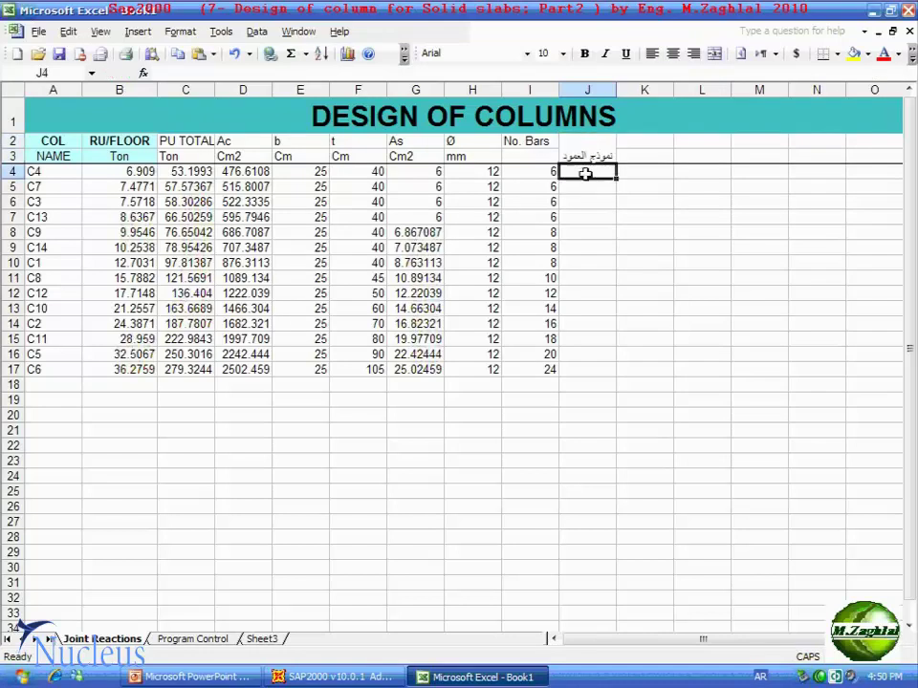
- Merge J4:J10 and label it column type 1, 25*40 section with 8Ø12 bars
{"action": "left_click_drag", "start_coordinate": [583, 179], "coordinate": [588, 260]}
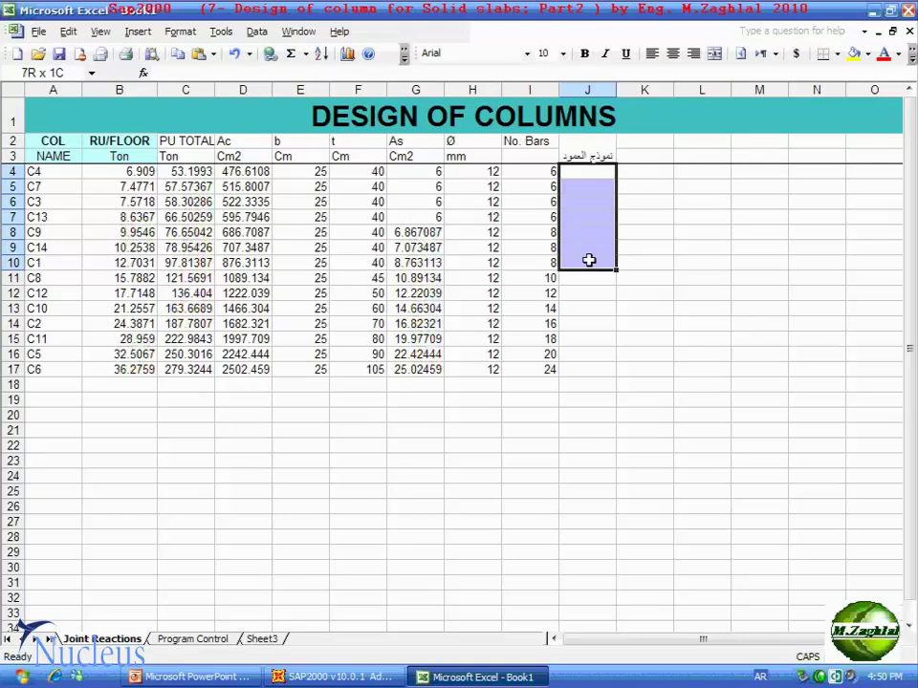
{"action": "left_click_drag", "start_coordinate": [589, 260], "coordinate": [581, 261]}
{"action": "left_click", "coordinate": [714, 53]}
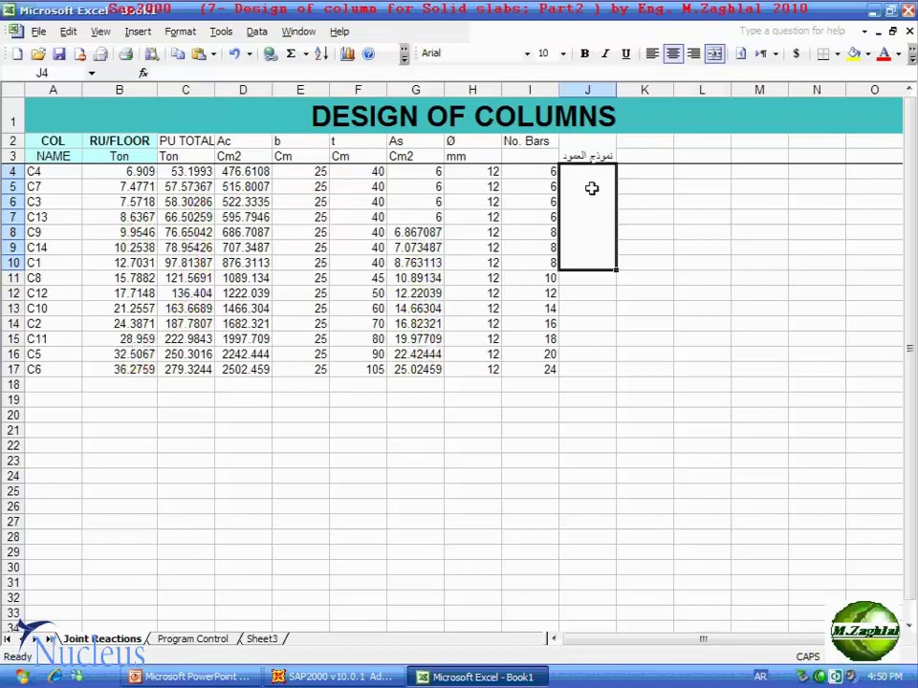
{"action": "type", "text": "ع1"}
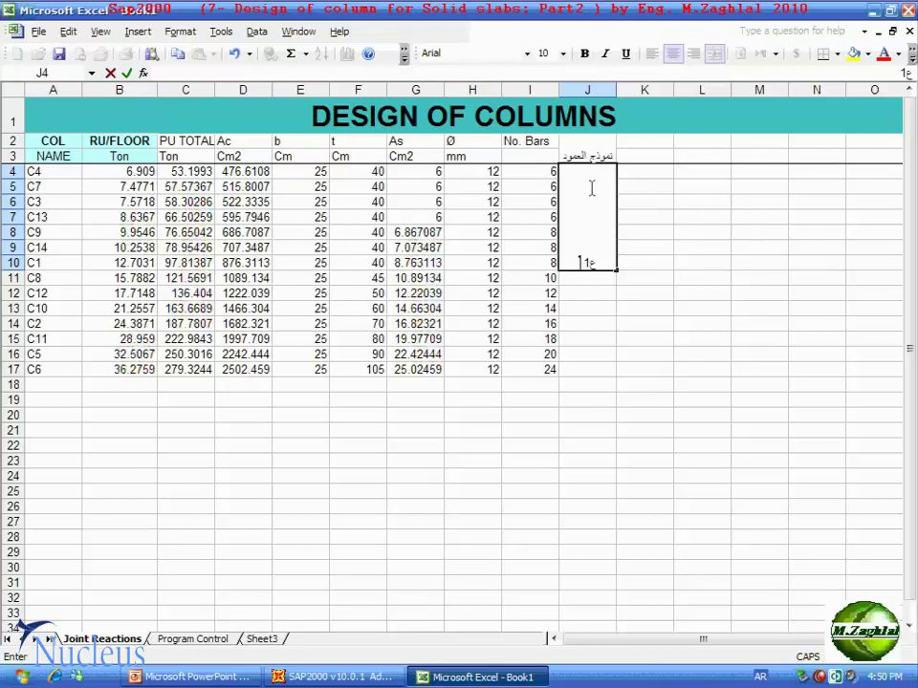
{"action": "type", "text": "25"}
{"action": "type", "text": "*4"}
{"action": "type", "text": "0"}
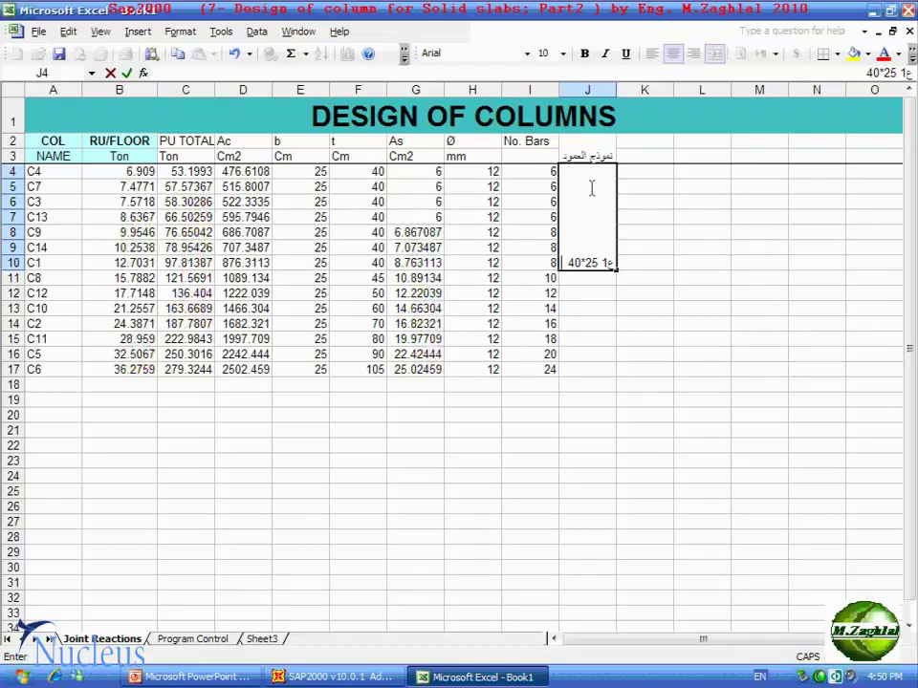
{"action": "type", "text": "8"}
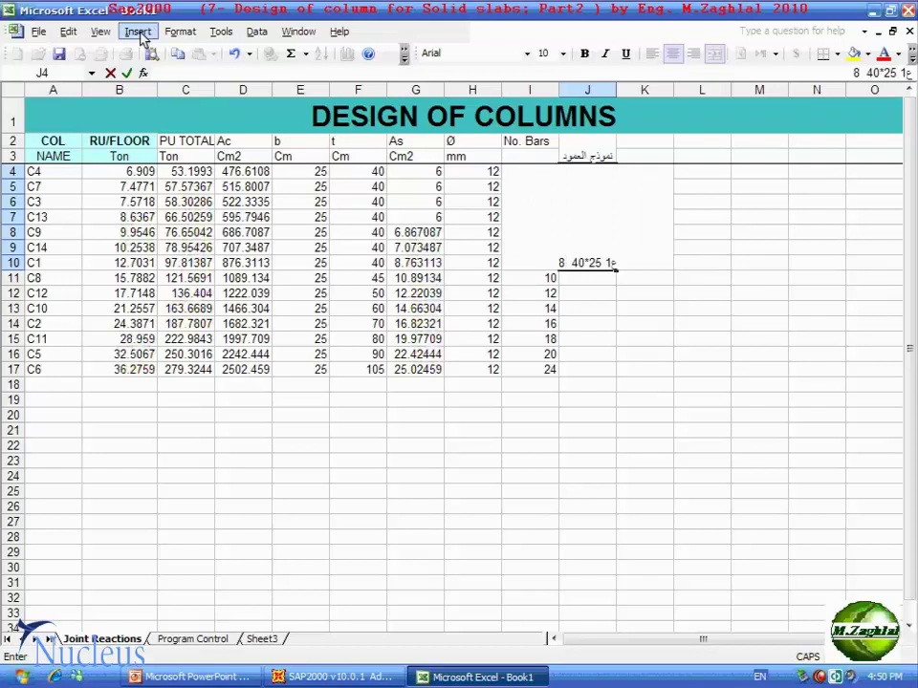
{"action": "left_click", "coordinate": [138, 31]}
{"action": "left_click", "coordinate": [164, 133]}
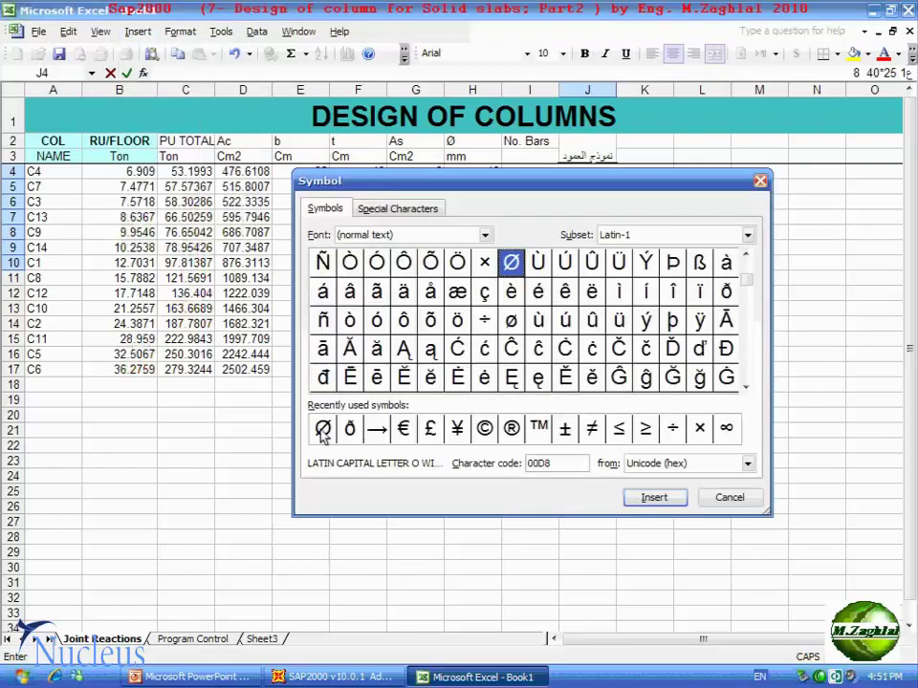
{"action": "left_click", "coordinate": [727, 500]}
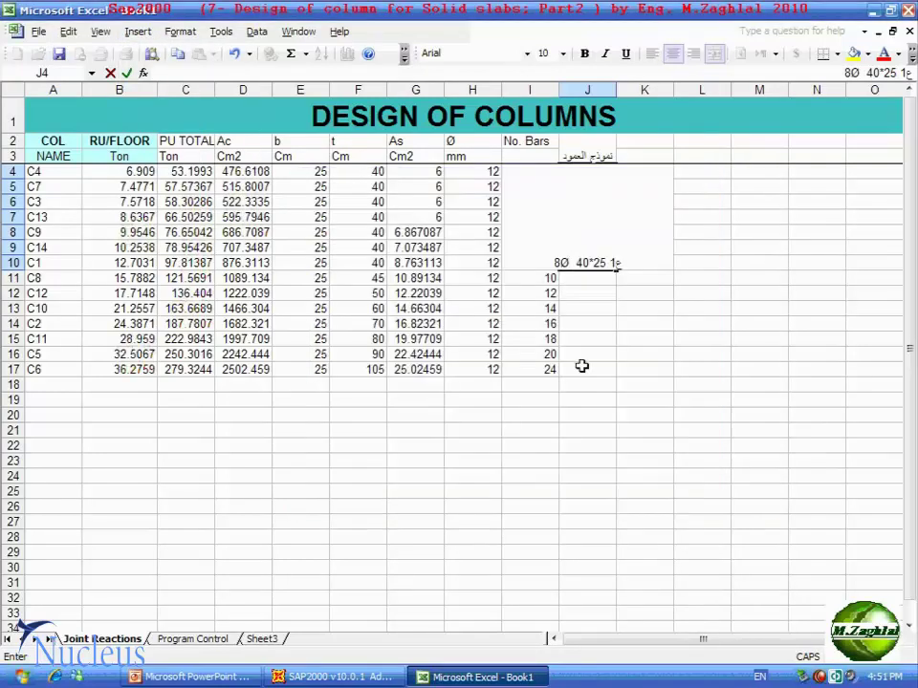
{"action": "type", "text": "12"}
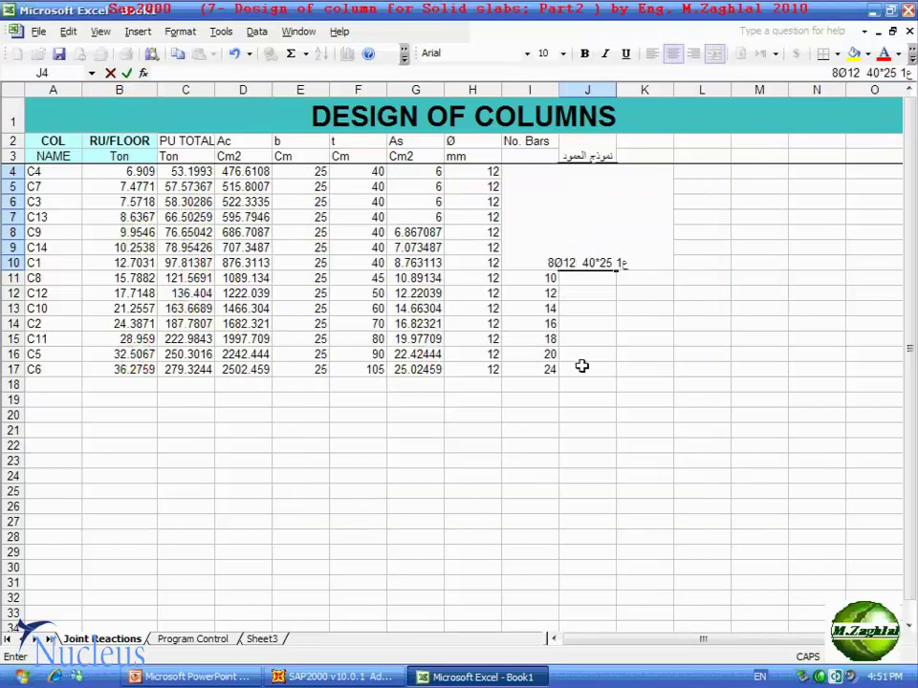
{"action": "key", "text": "Return"}
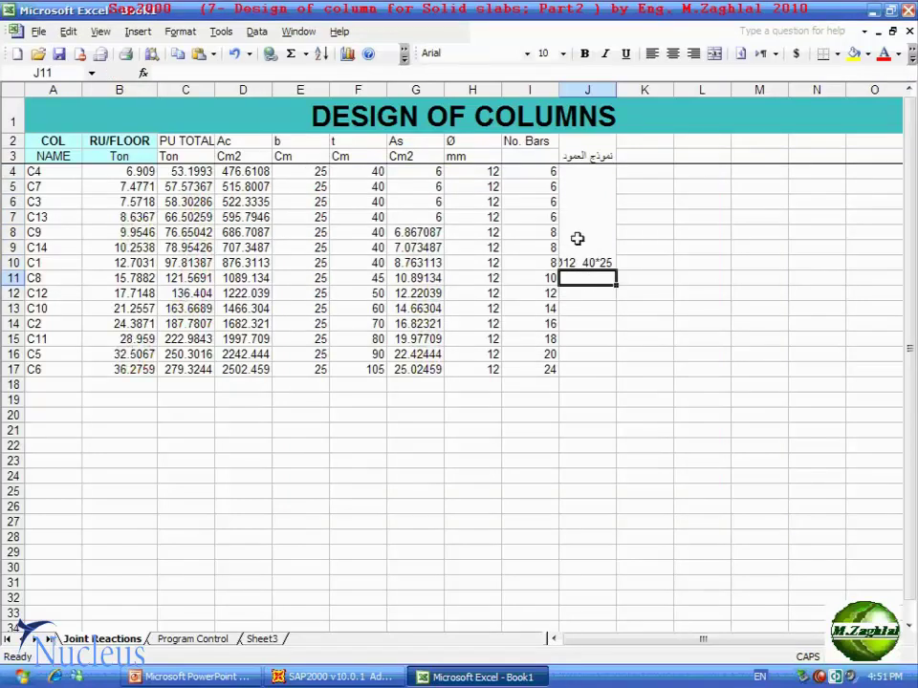
{"action": "left_click", "coordinate": [577, 238]}
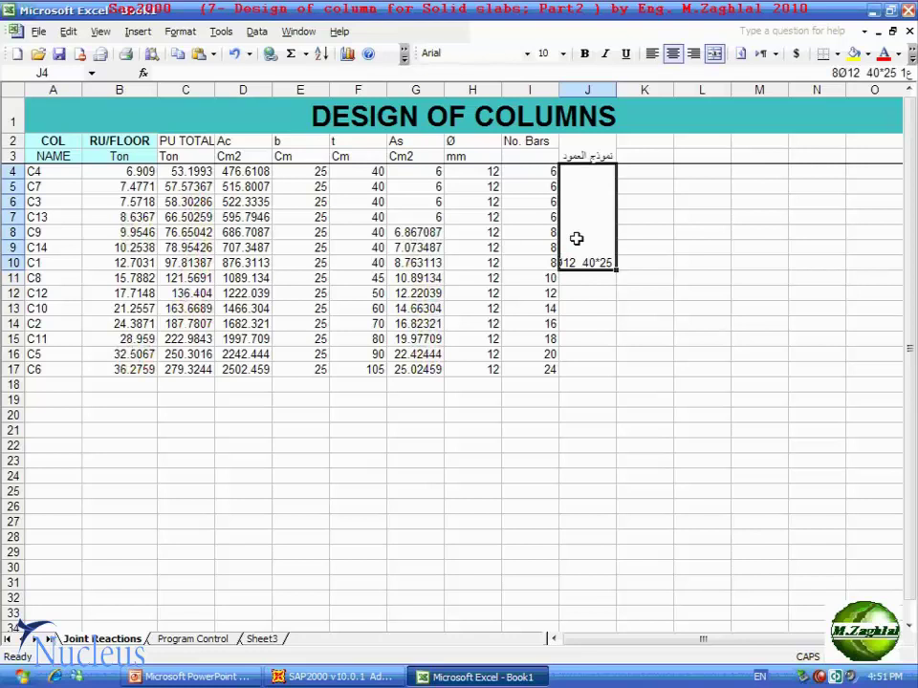
- Rotate the merged J4:J10 label text to 90 degrees in Format Cells alignment
{"action": "right_click", "coordinate": [580, 232]}
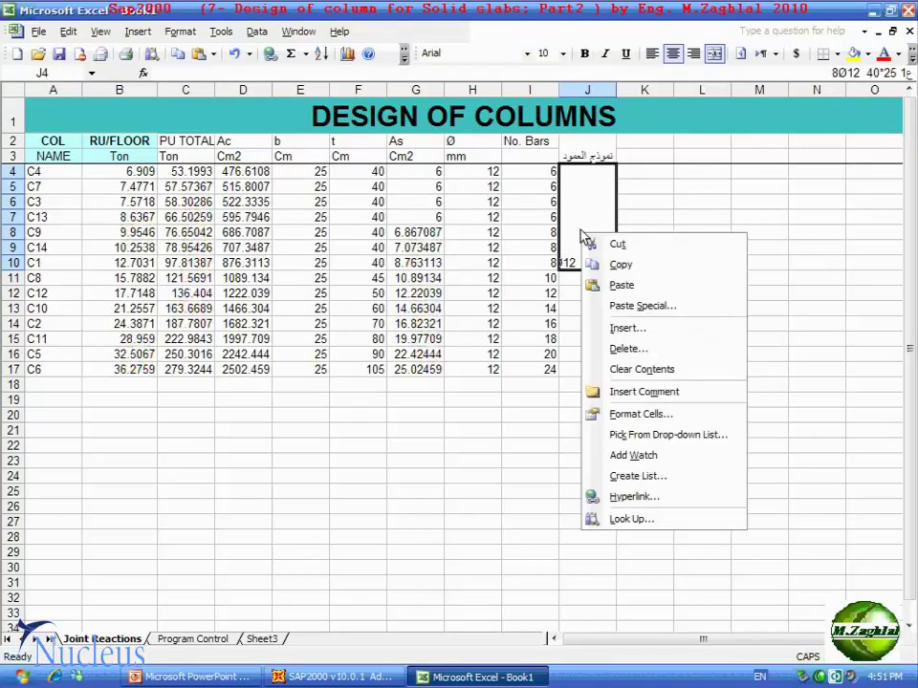
{"action": "left_click", "coordinate": [668, 417]}
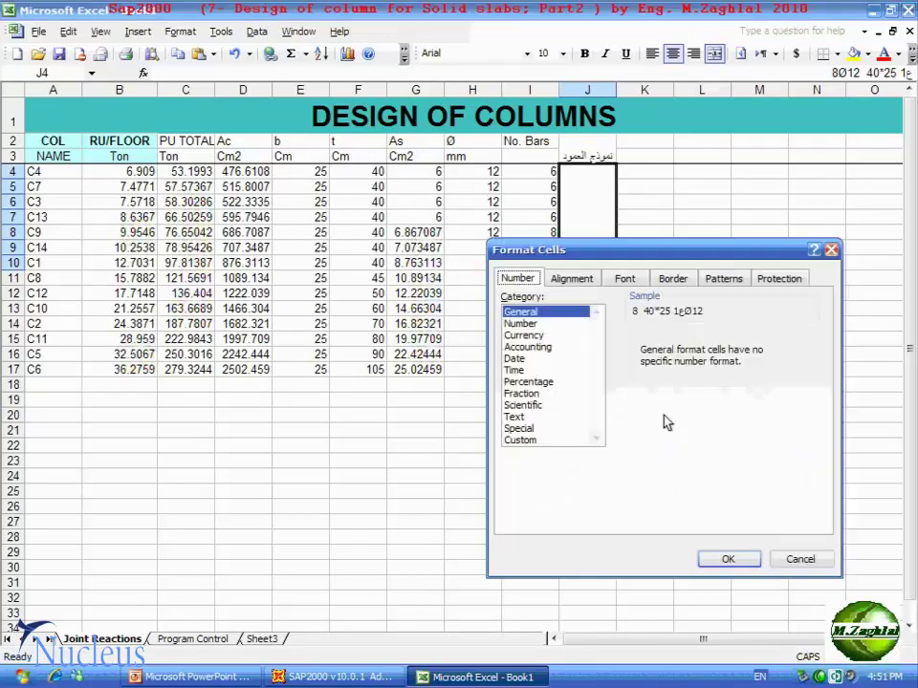
{"action": "left_click", "coordinate": [575, 279]}
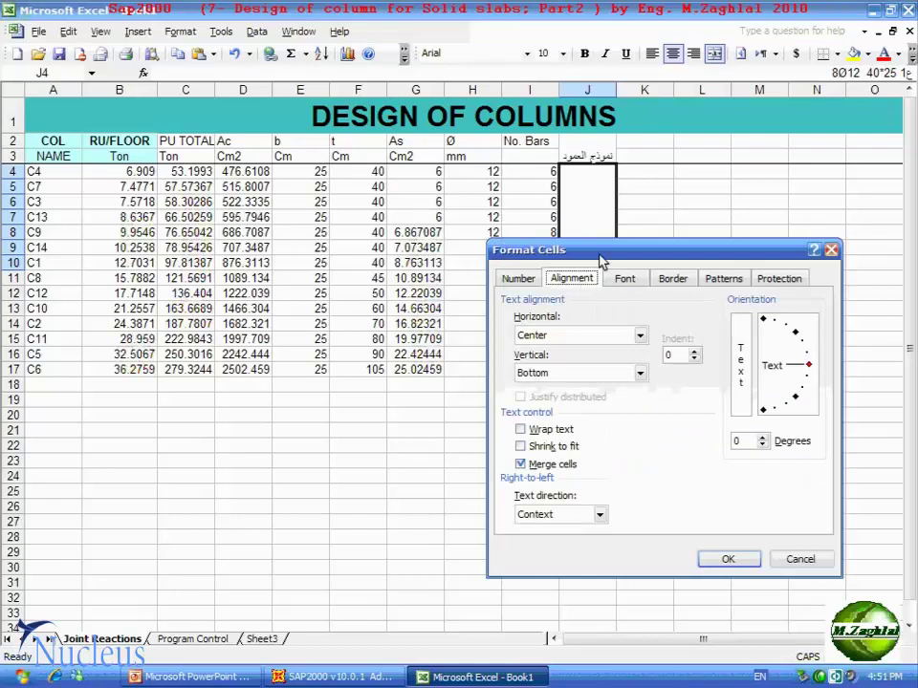
{"action": "left_click_drag", "start_coordinate": [602, 256], "coordinate": [583, 248]}
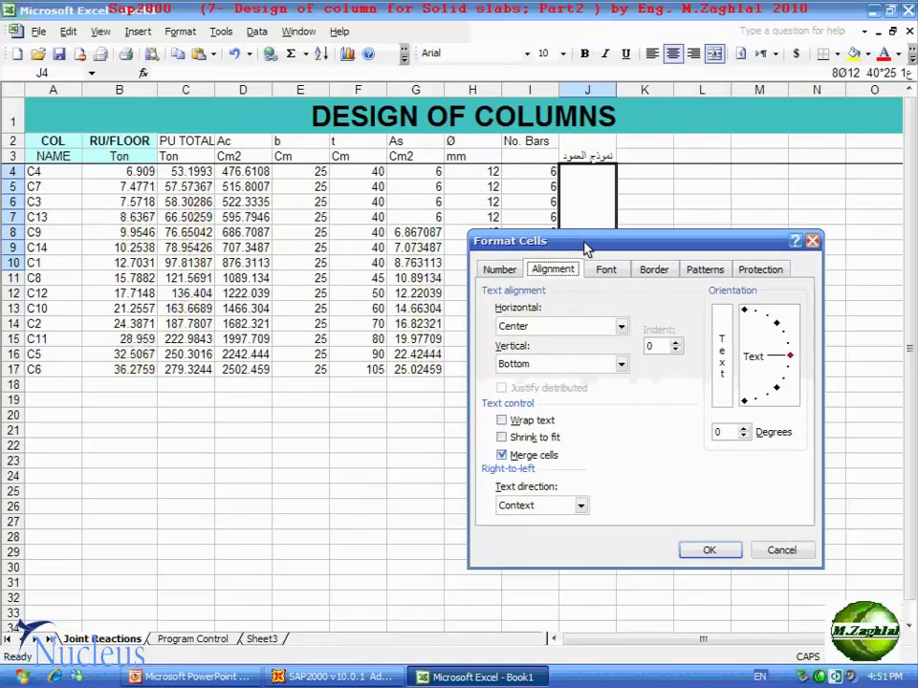
{"action": "left_click", "coordinate": [788, 358]}
{"action": "left_click_drag", "start_coordinate": [788, 358], "coordinate": [747, 323]}
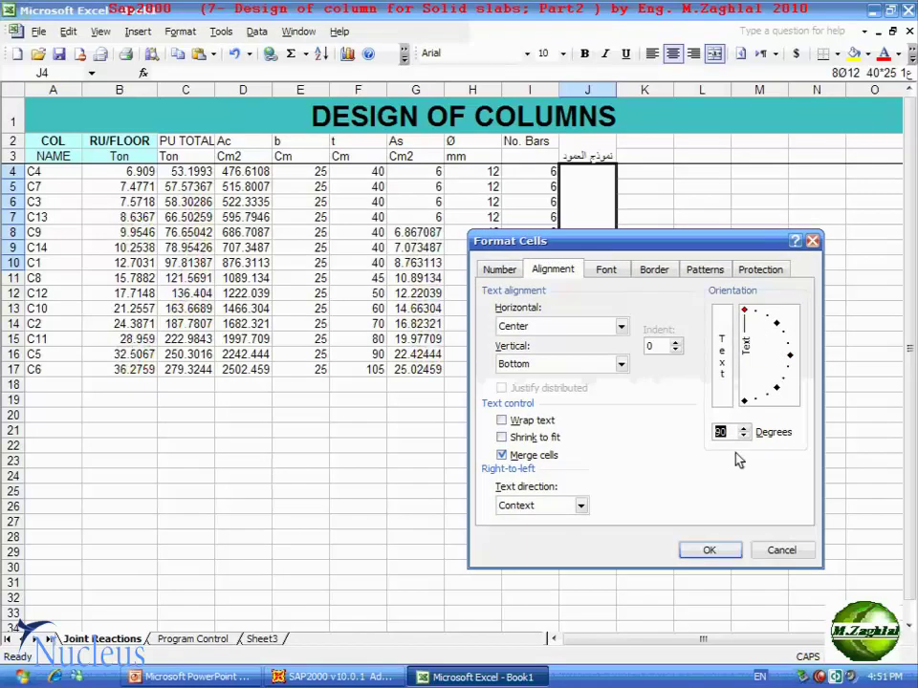
{"action": "left_click", "coordinate": [724, 551]}
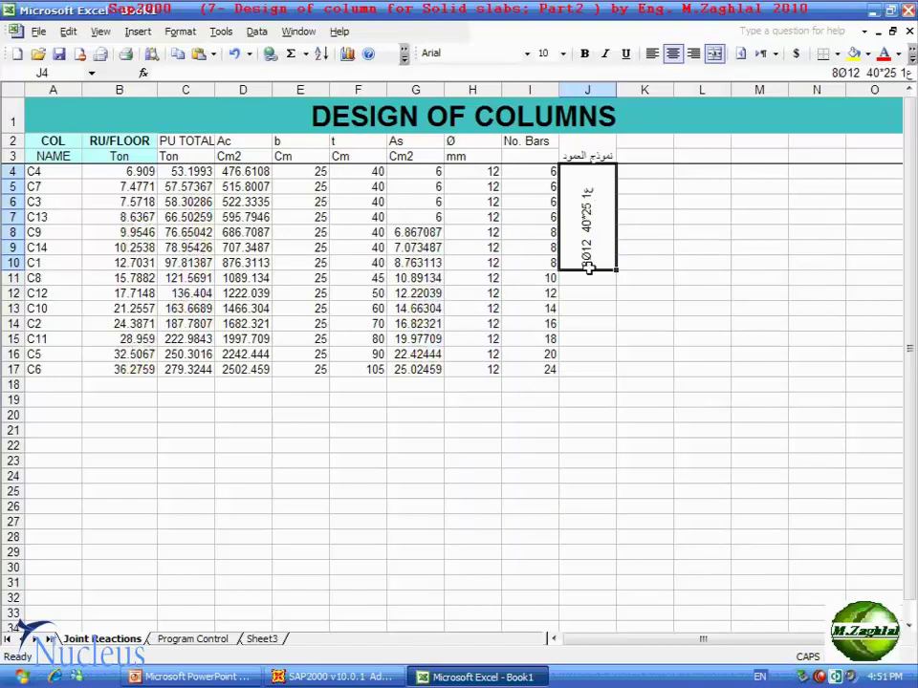
{"action": "left_click", "coordinate": [615, 332]}
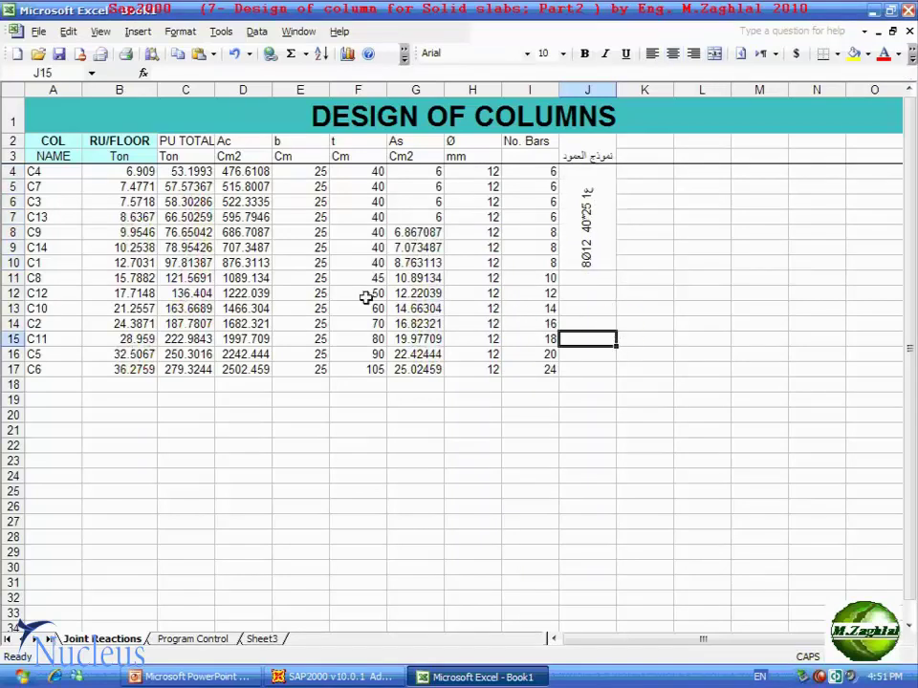
- Check the width and depth values (45, 50, 60) in rows 11–13
{"action": "left_click", "coordinate": [306, 278]}
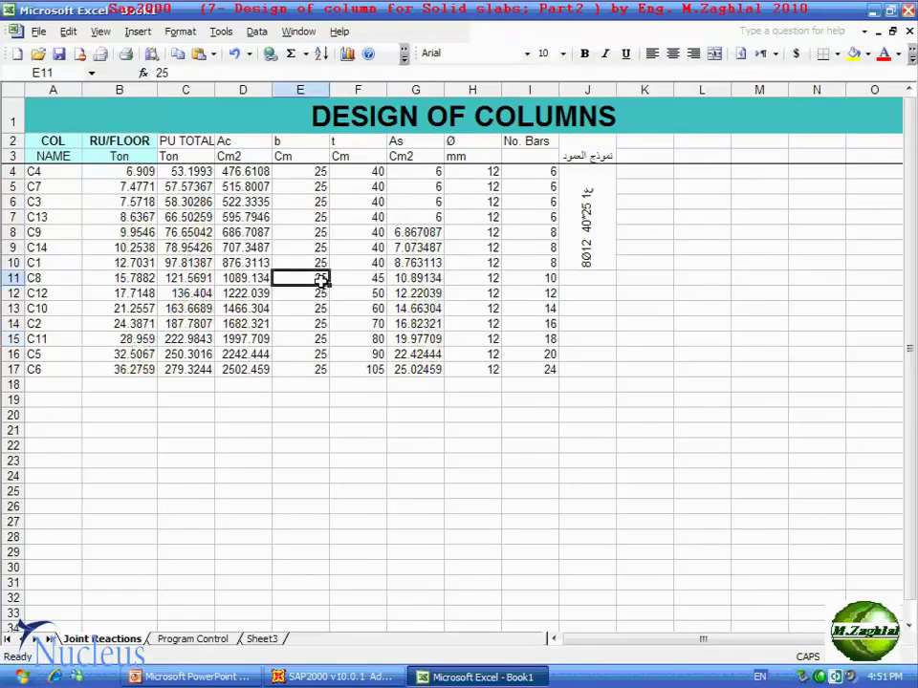
{"action": "left_click", "coordinate": [359, 278]}
{"action": "left_click", "coordinate": [356, 293]}
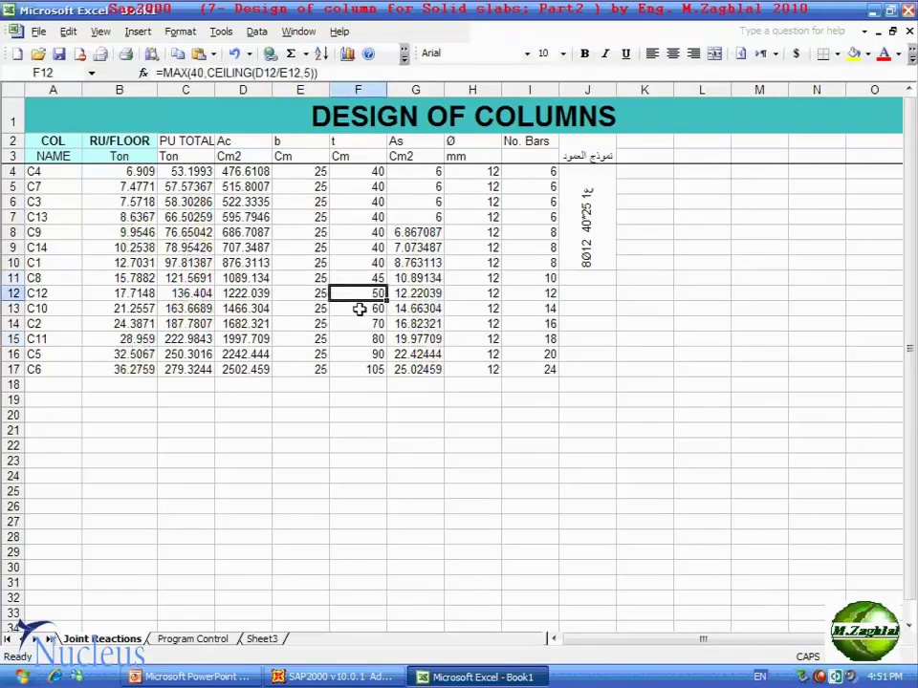
{"action": "left_click", "coordinate": [358, 308]}
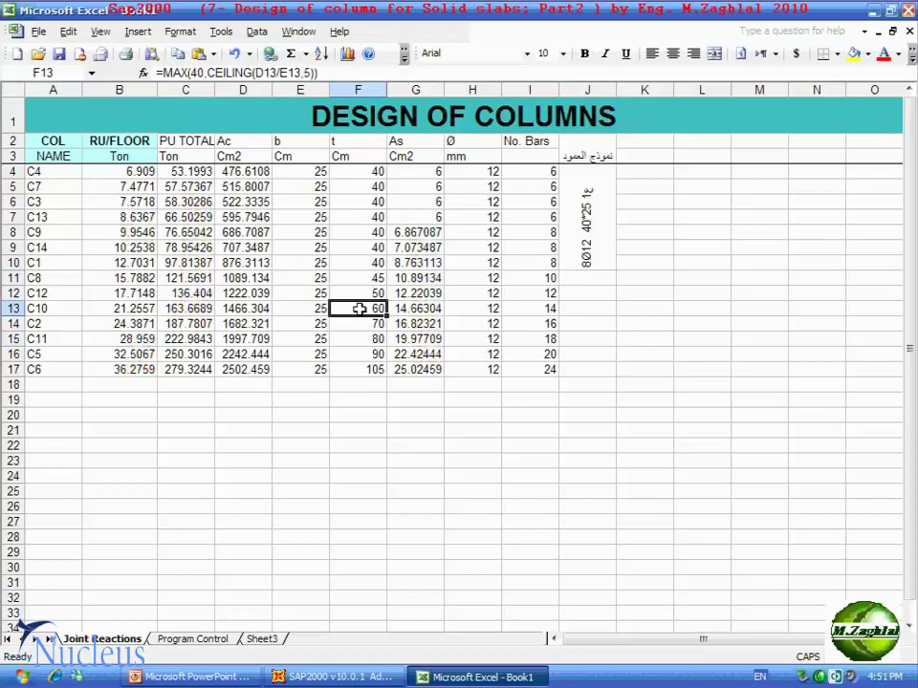
{"action": "left_click_drag", "start_coordinate": [365, 275], "coordinate": [369, 304]}
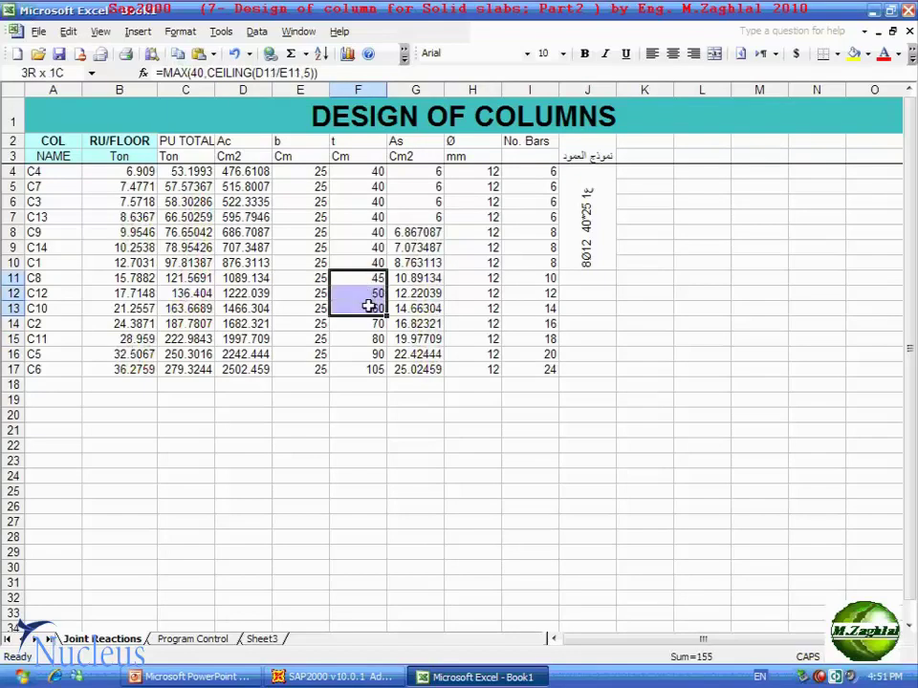
- Merge J11:J13 and enter the label 'ج2 25*60'
{"action": "left_click_drag", "start_coordinate": [585, 278], "coordinate": [583, 306]}
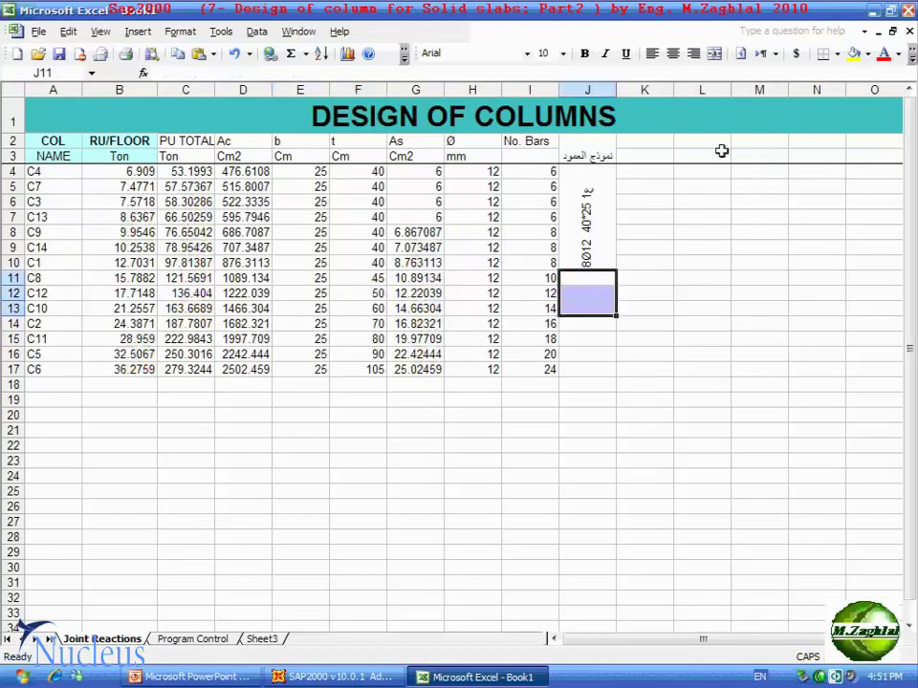
{"action": "left_click", "coordinate": [713, 52]}
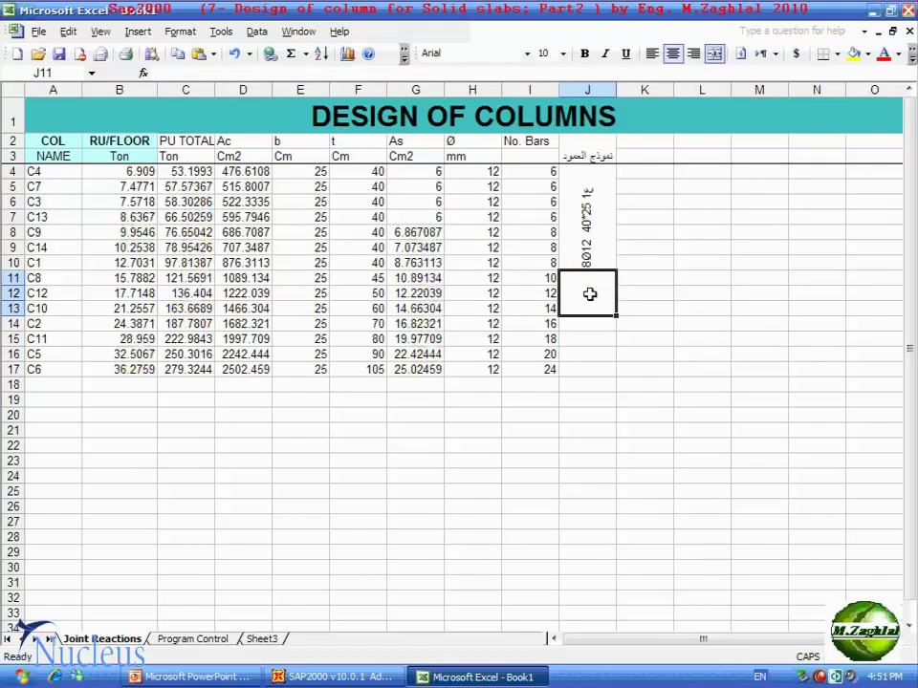
{"action": "type", "text": "U"}
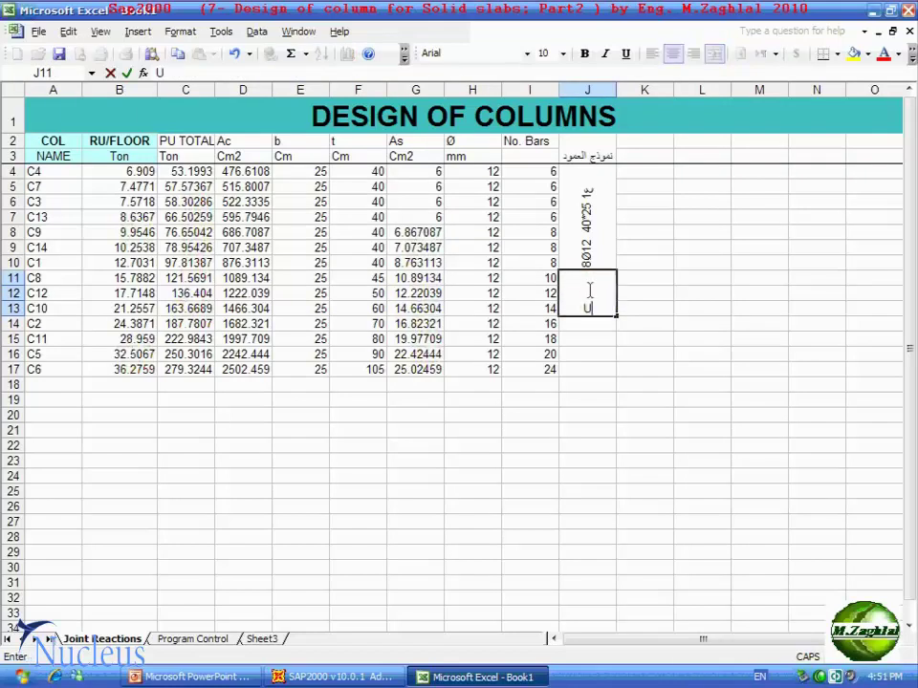
{"action": "type", "text": "2"}
{"action": "key", "text": "BackSpace"}
{"action": "key", "text": "BackSpace"}
{"action": "key", "text": "alt+shift"}
{"action": "type", "text": "ج2"}
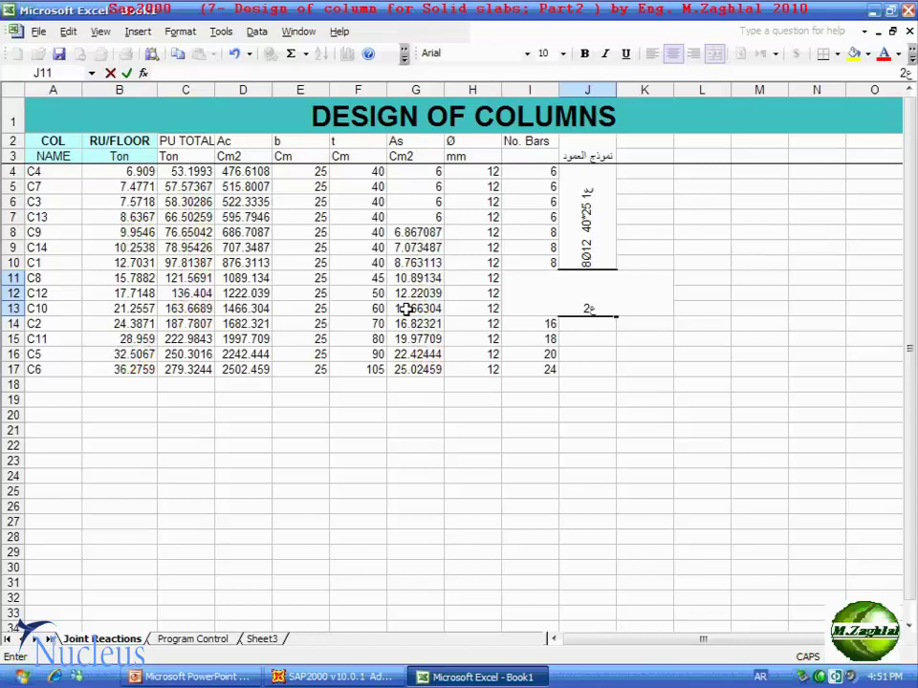
{"action": "type", "text": " 25*60"}
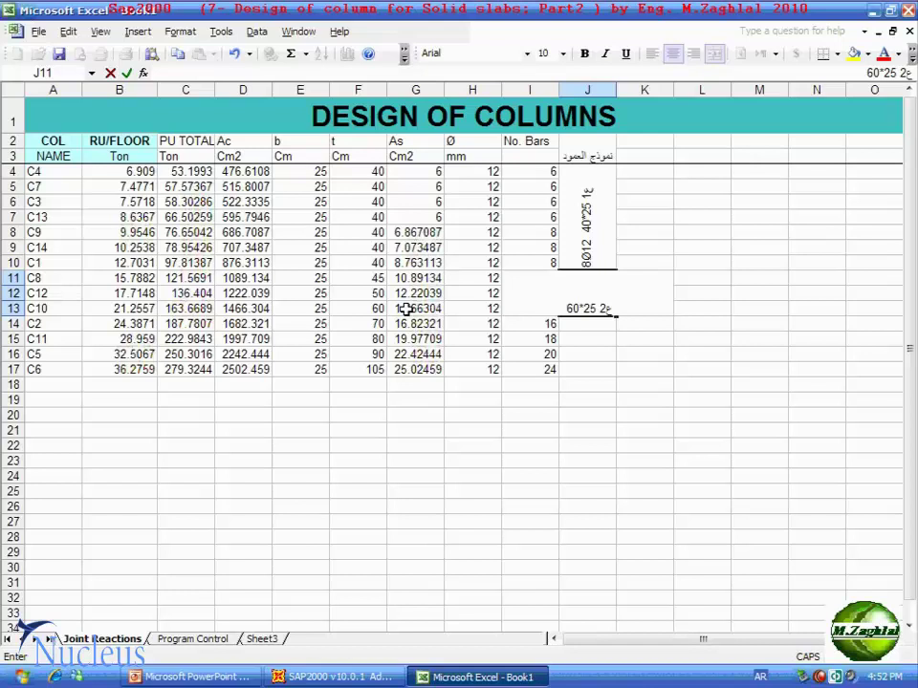
{"action": "key", "text": "alt+shift"}
{"action": "left_click", "coordinate": [627, 329]}
- Add '14Ø12' to the J11 label, inserting the Ø diameter symbol
{"action": "left_click", "coordinate": [541, 307]}
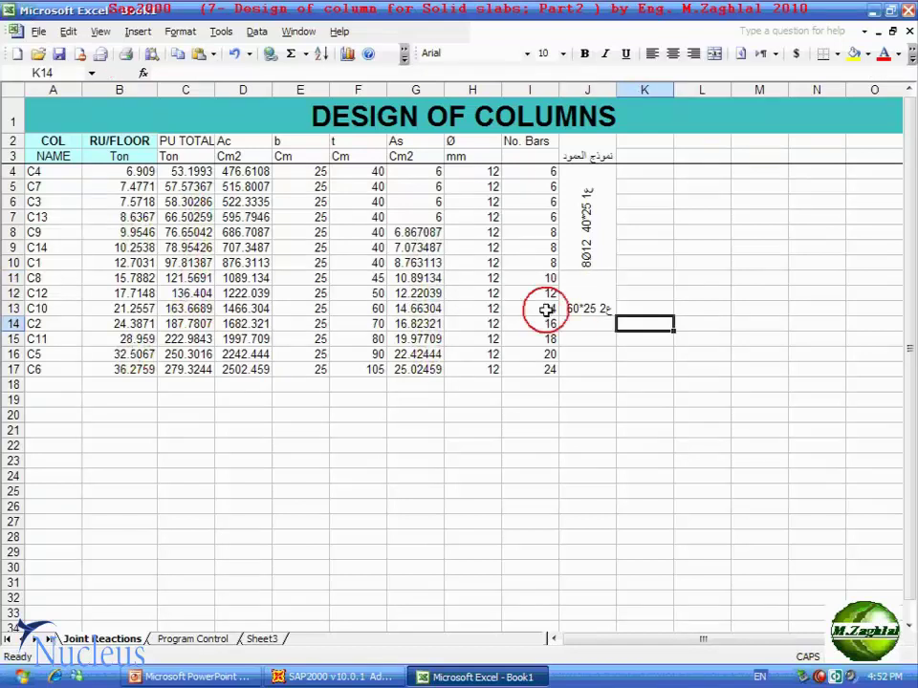
{"action": "double_click", "coordinate": [566, 306]}
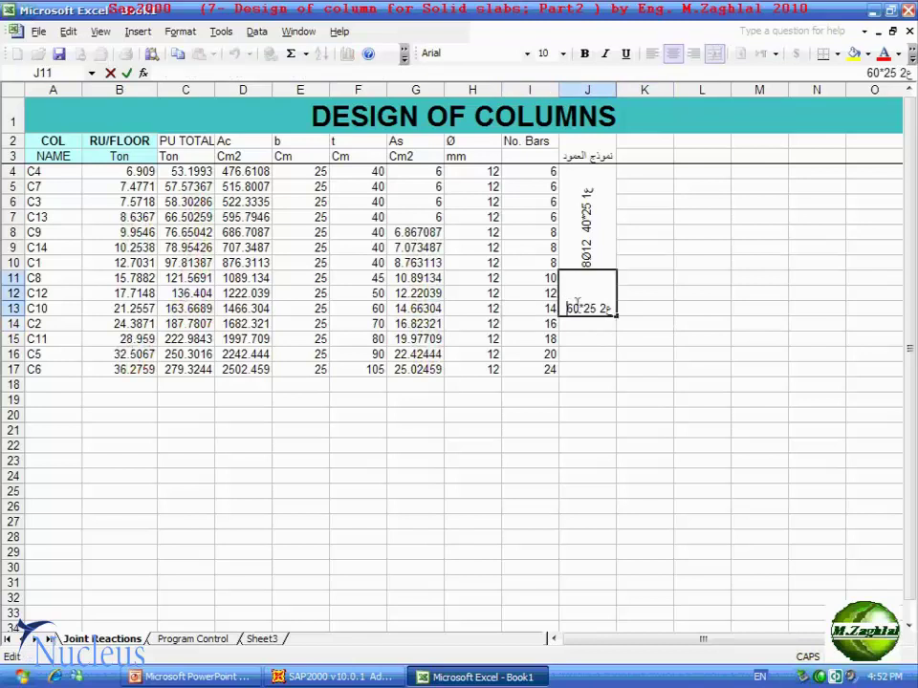
{"action": "type", "text": "14"}
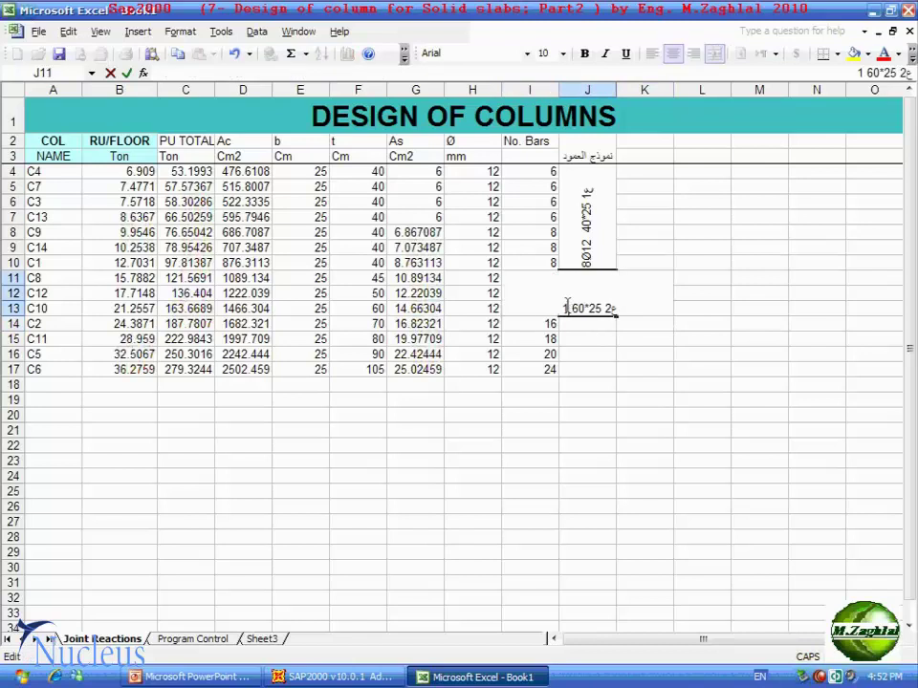
{"action": "left_click", "coordinate": [138, 31]}
{"action": "left_click", "coordinate": [167, 134]}
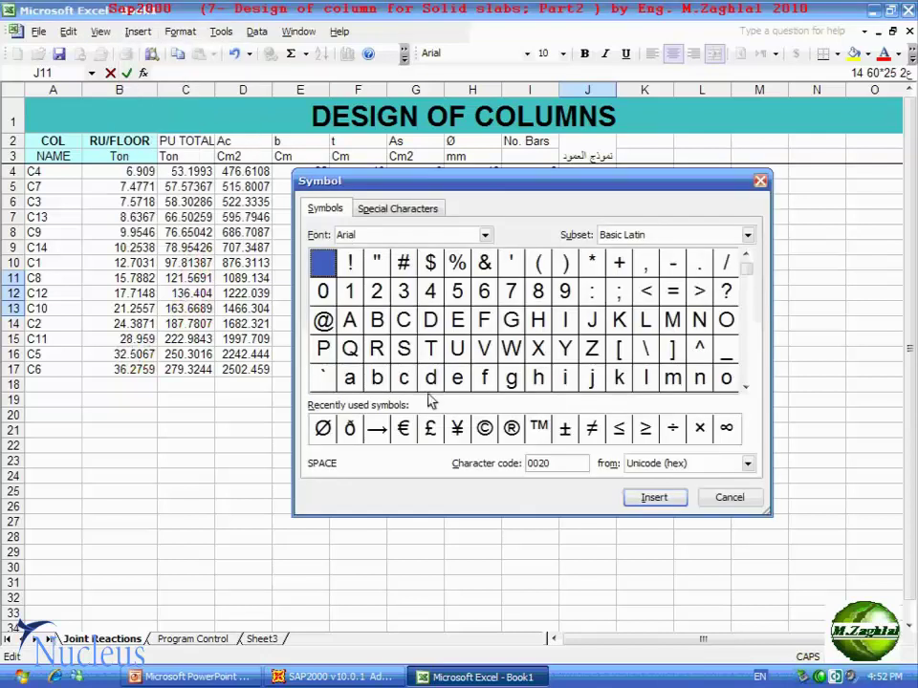
{"action": "double_click", "coordinate": [322, 427]}
{"action": "left_click", "coordinate": [724, 501]}
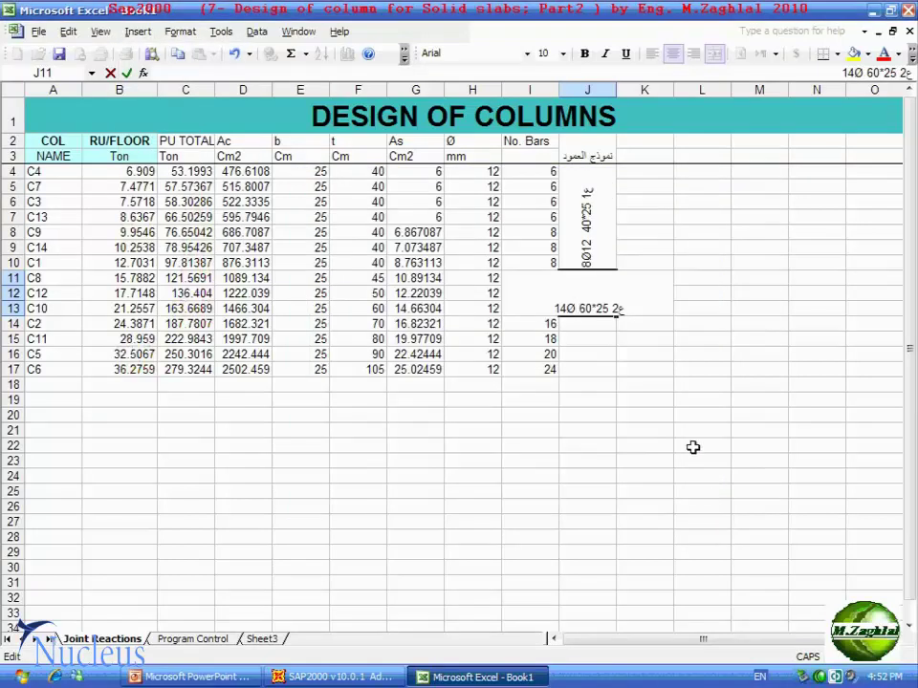
{"action": "type", "text": "1"}
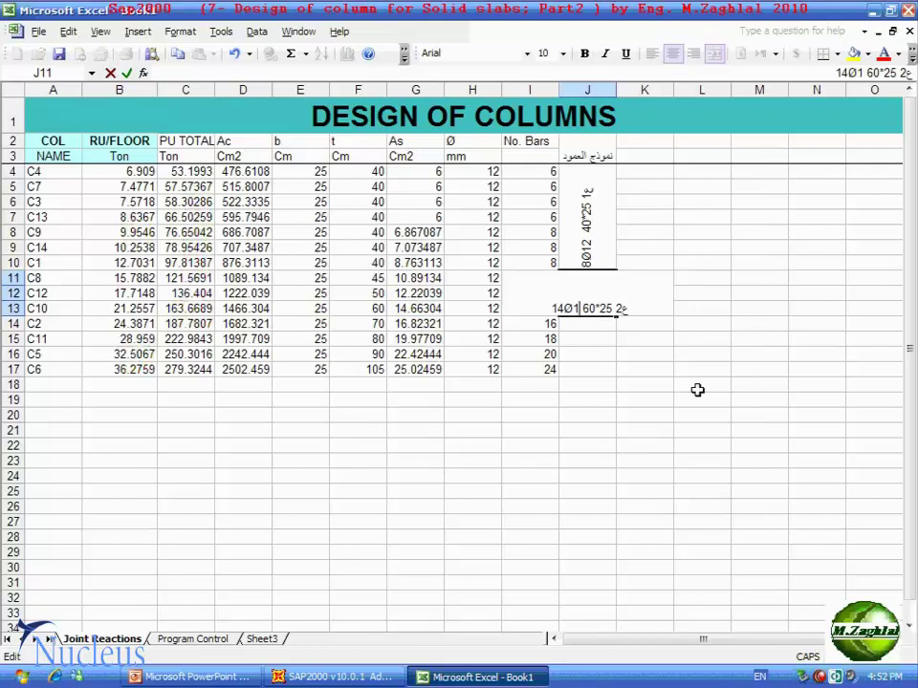
{"action": "type", "text": "2"}
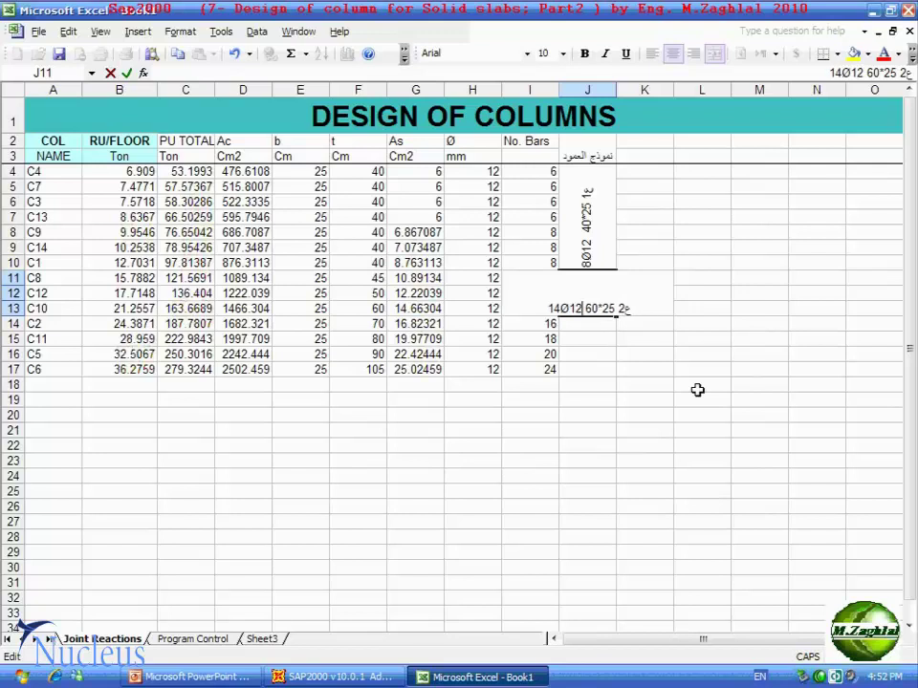
{"action": "key", "text": "Return"}
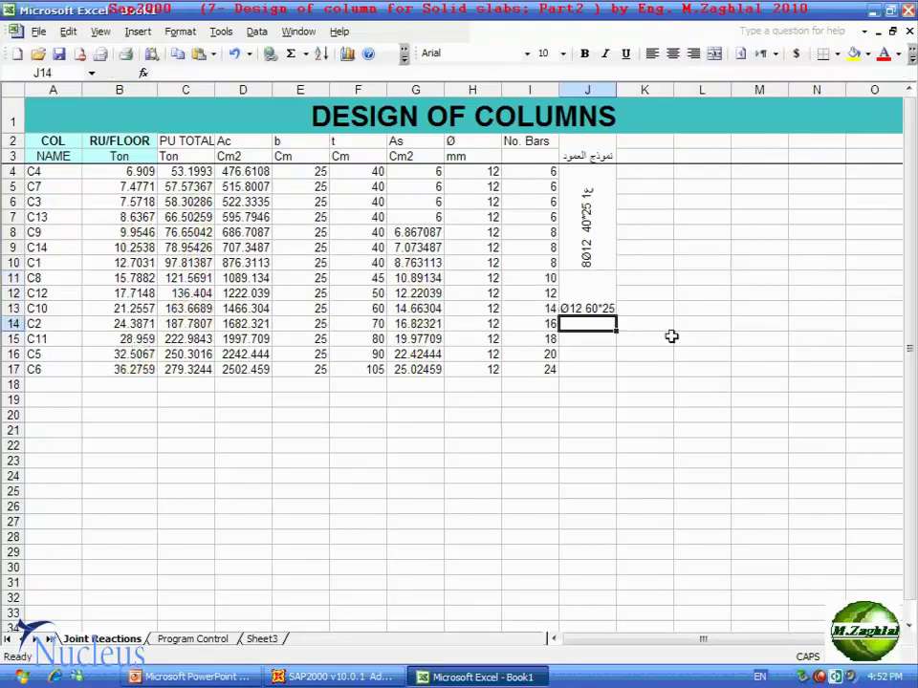
- Reselect the merged J11:J13 label cell
{"action": "left_click", "coordinate": [584, 285]}
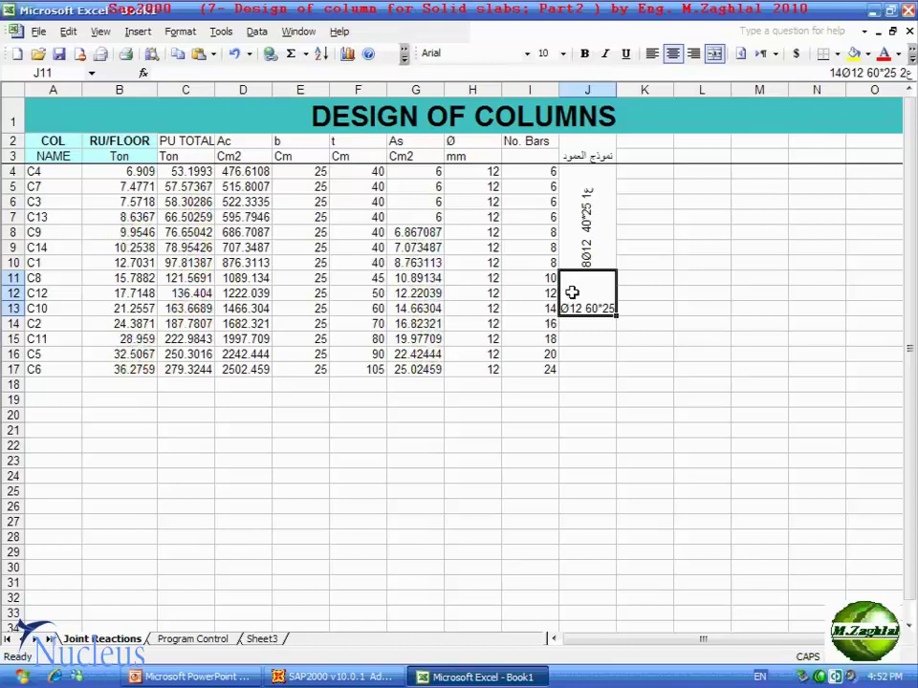
{"action": "left_click", "coordinate": [600, 342]}
{"action": "left_click", "coordinate": [588, 301]}
{"action": "left_click", "coordinate": [584, 300]}
- Rotate the J11:J13 label text to 87° in Format Cells
{"action": "right_click", "coordinate": [584, 299]}
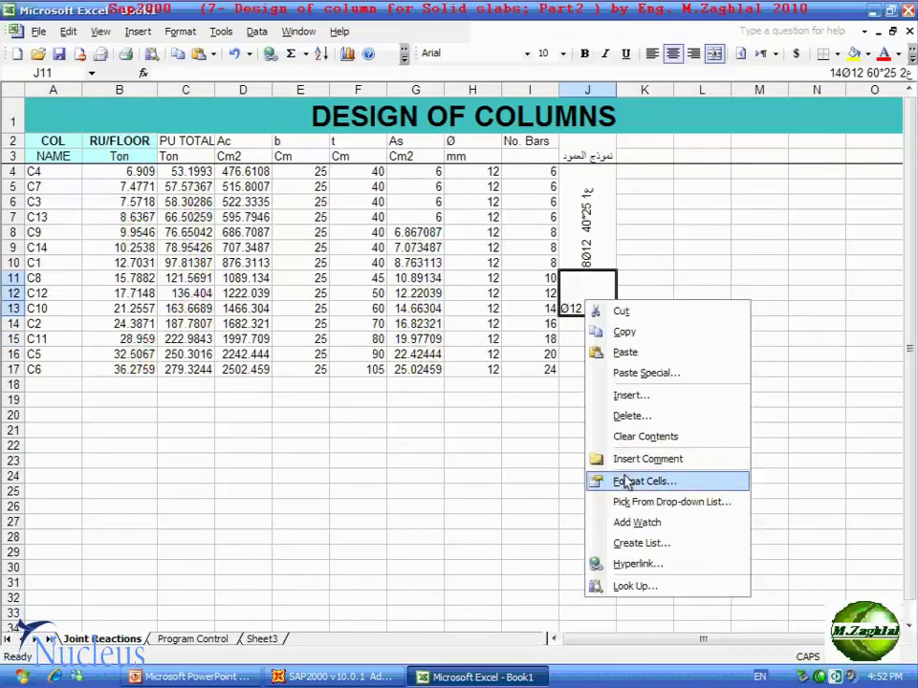
{"action": "left_click", "coordinate": [657, 482]}
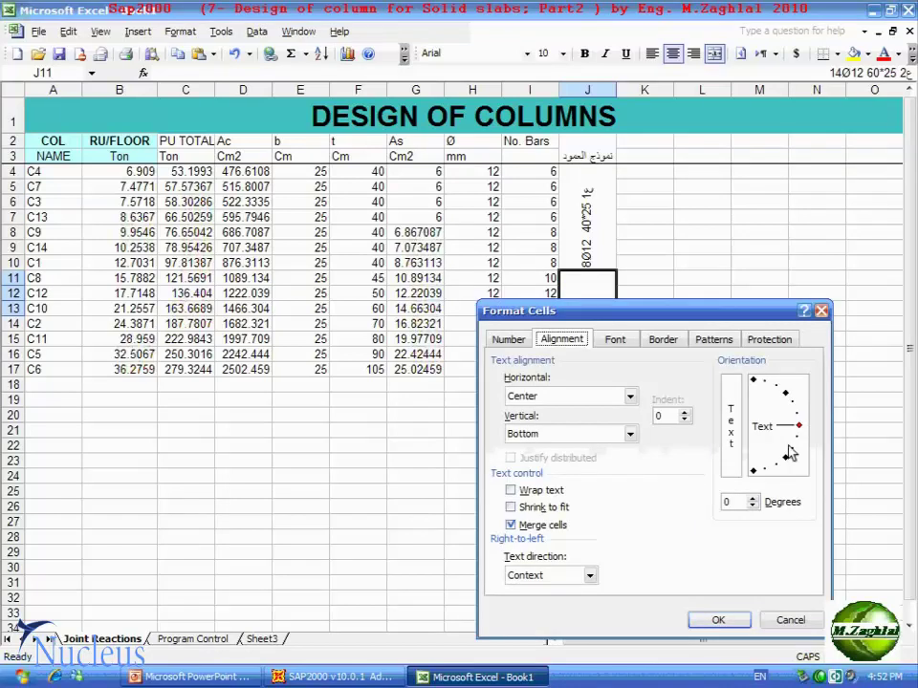
{"action": "left_click_drag", "start_coordinate": [797, 428], "coordinate": [757, 392]}
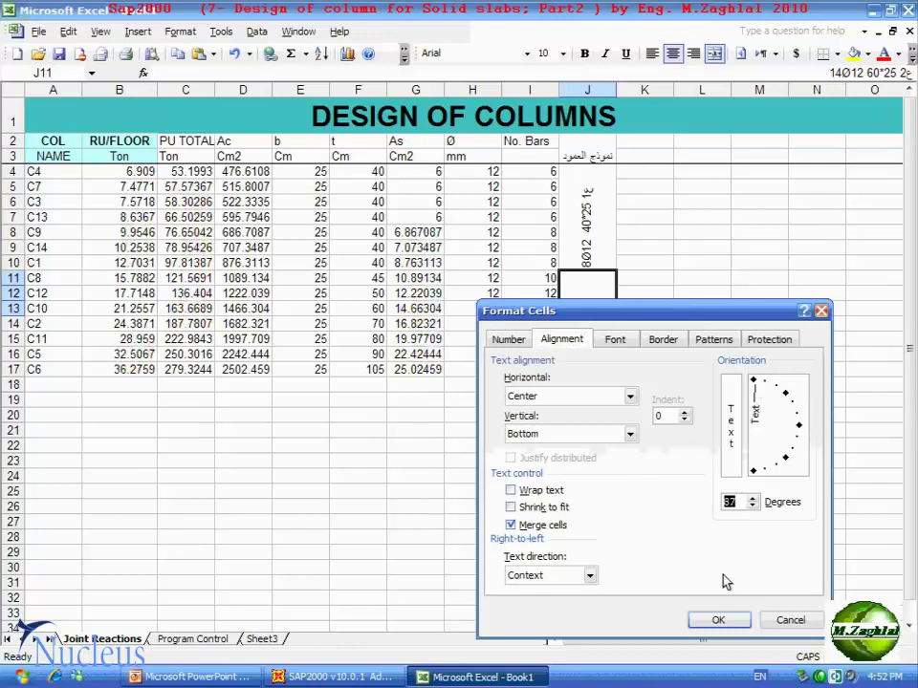
{"action": "left_click", "coordinate": [717, 619]}
{"action": "left_click", "coordinate": [610, 339]}
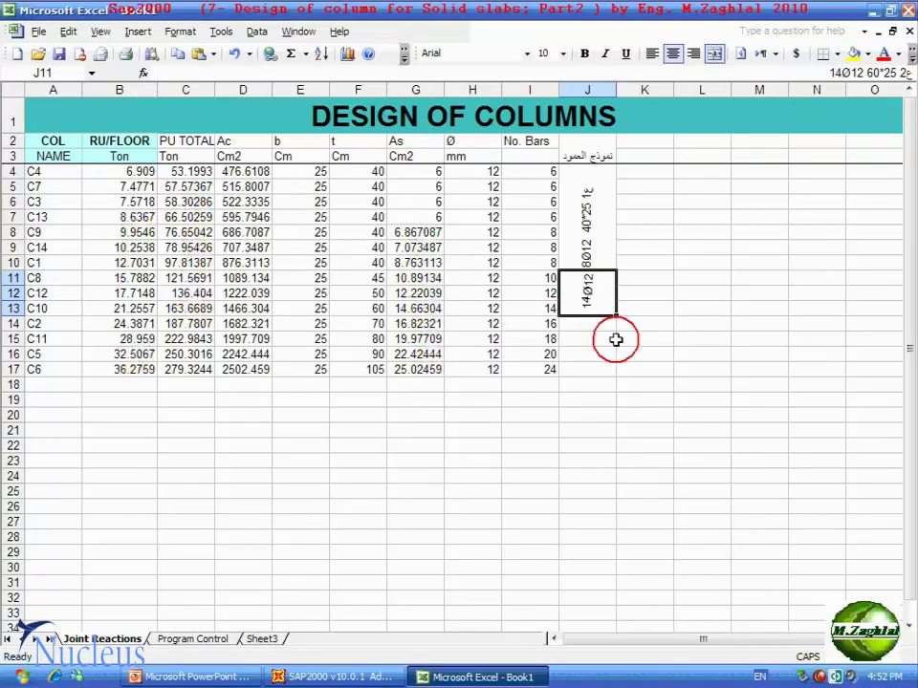
- Turn on Wrap text for the J11:J13 label
{"action": "right_click", "coordinate": [595, 286]}
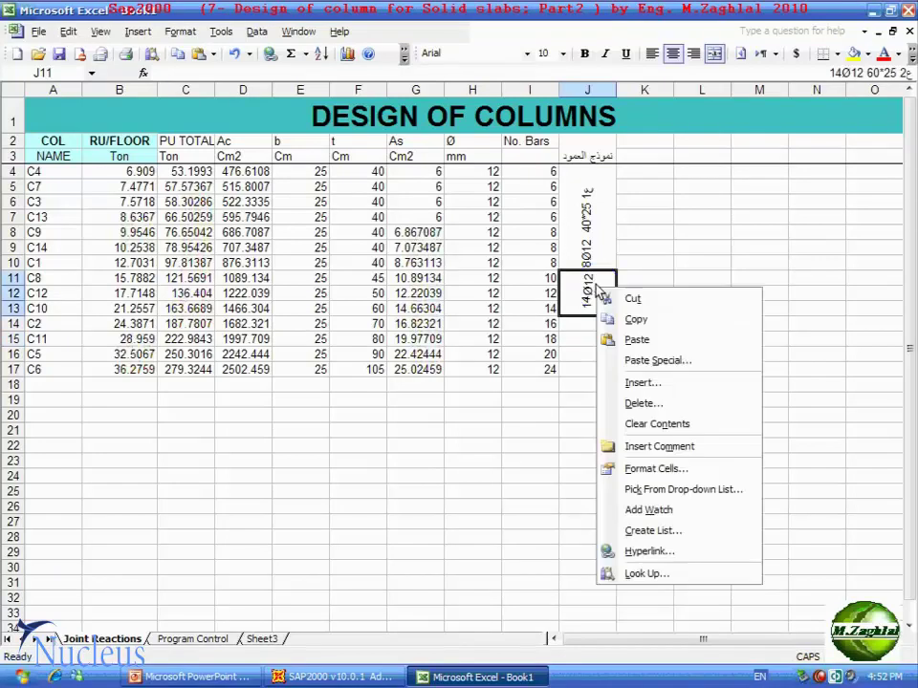
{"action": "left_click", "coordinate": [617, 467]}
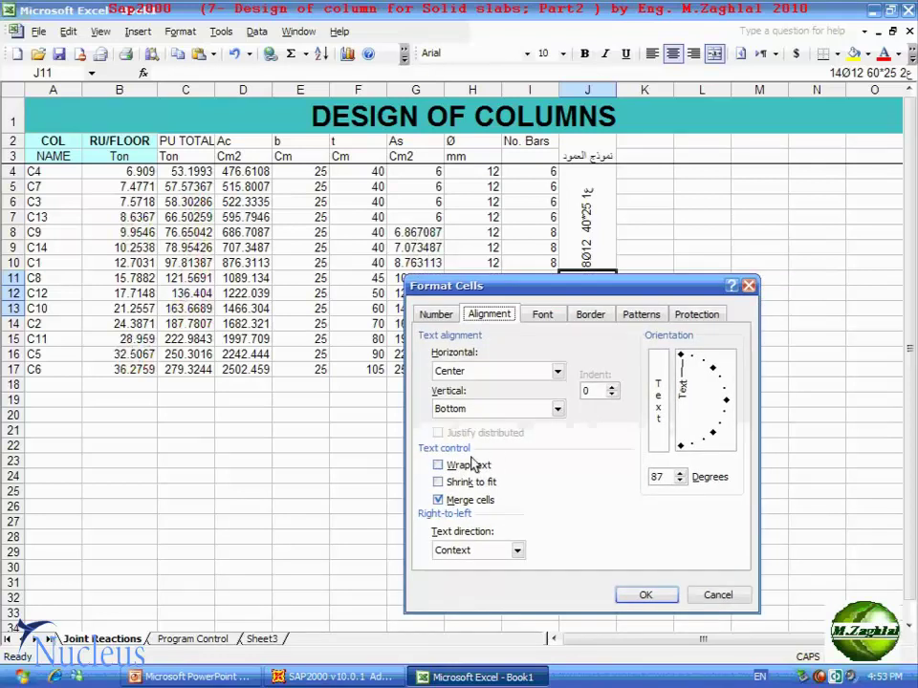
{"action": "left_click", "coordinate": [438, 464]}
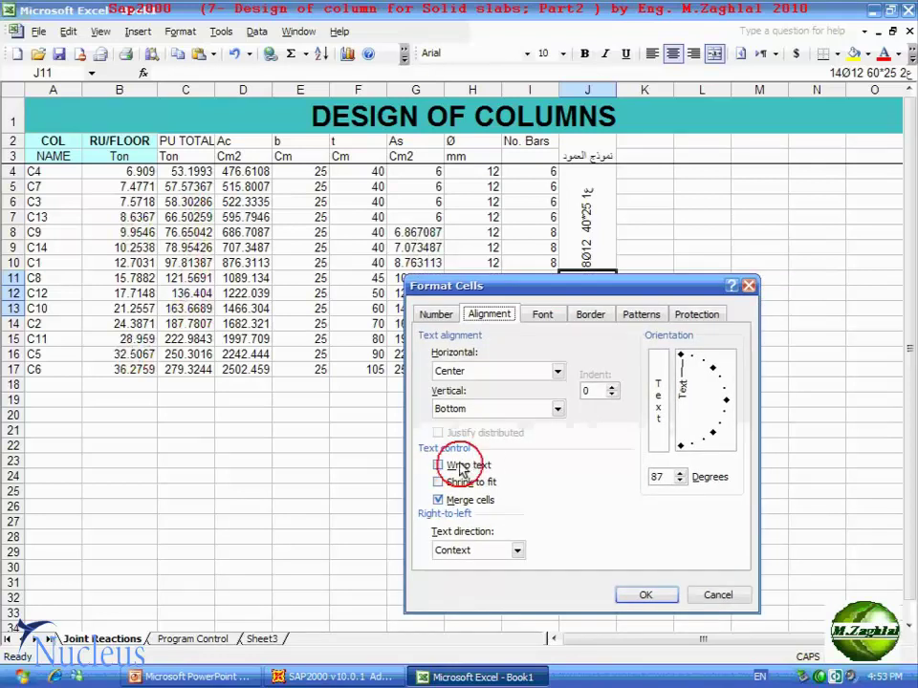
{"action": "left_click", "coordinate": [646, 595]}
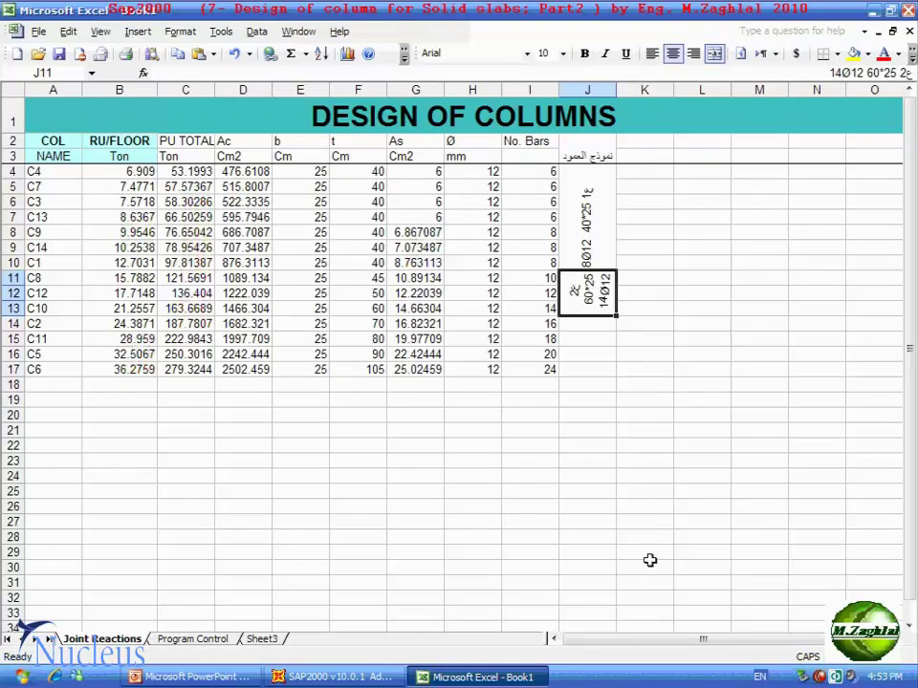
{"action": "left_click", "coordinate": [631, 446]}
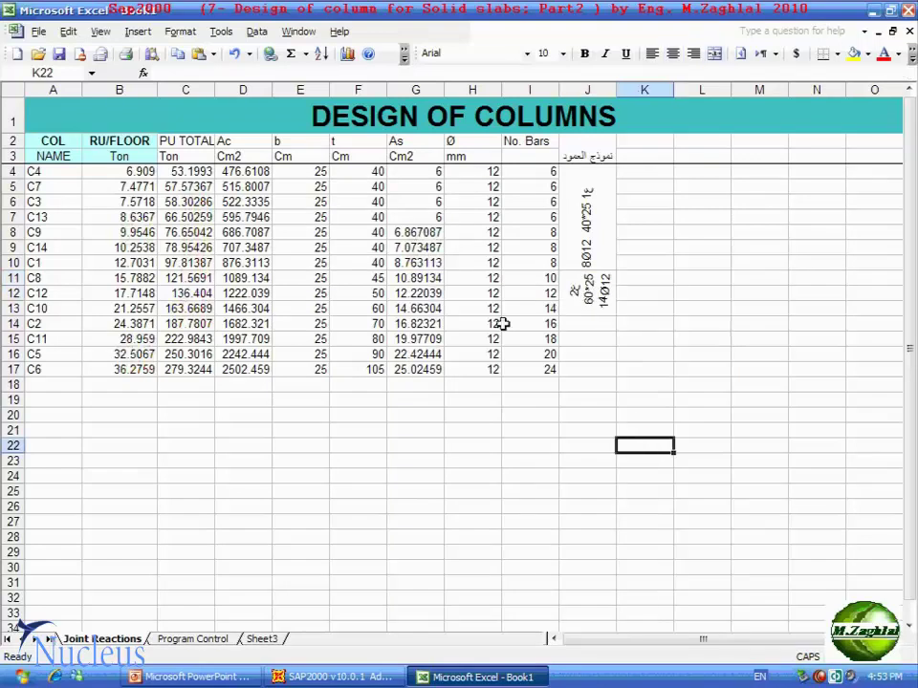
- Review the t and b values of rows 14–16 and C5's bar-count formula
{"action": "left_click", "coordinate": [348, 324]}
{"action": "left_click_drag", "start_coordinate": [348, 324], "coordinate": [348, 351]}
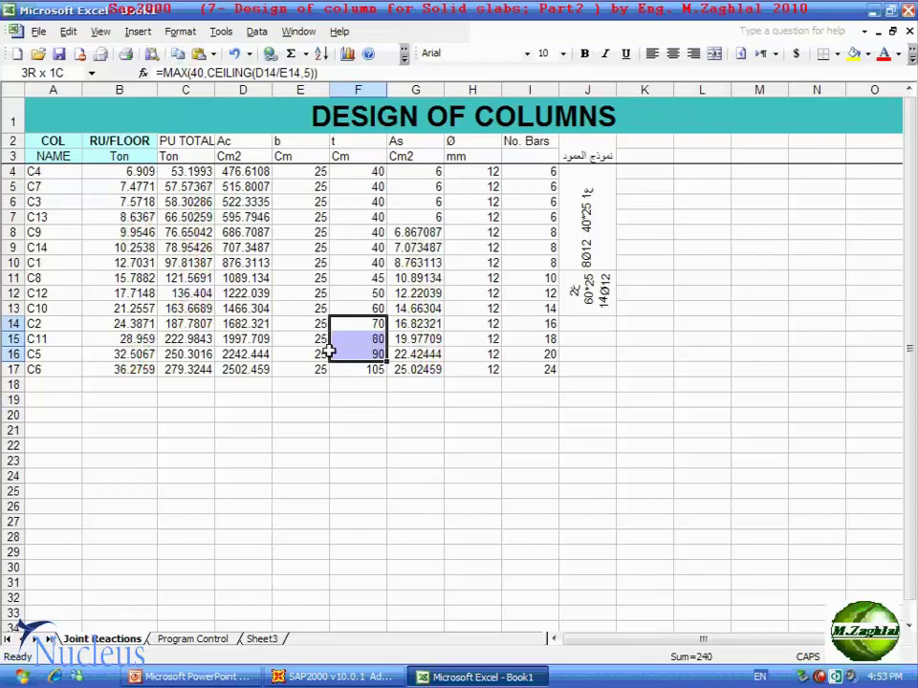
{"action": "left_click_drag", "start_coordinate": [351, 351], "coordinate": [328, 352]}
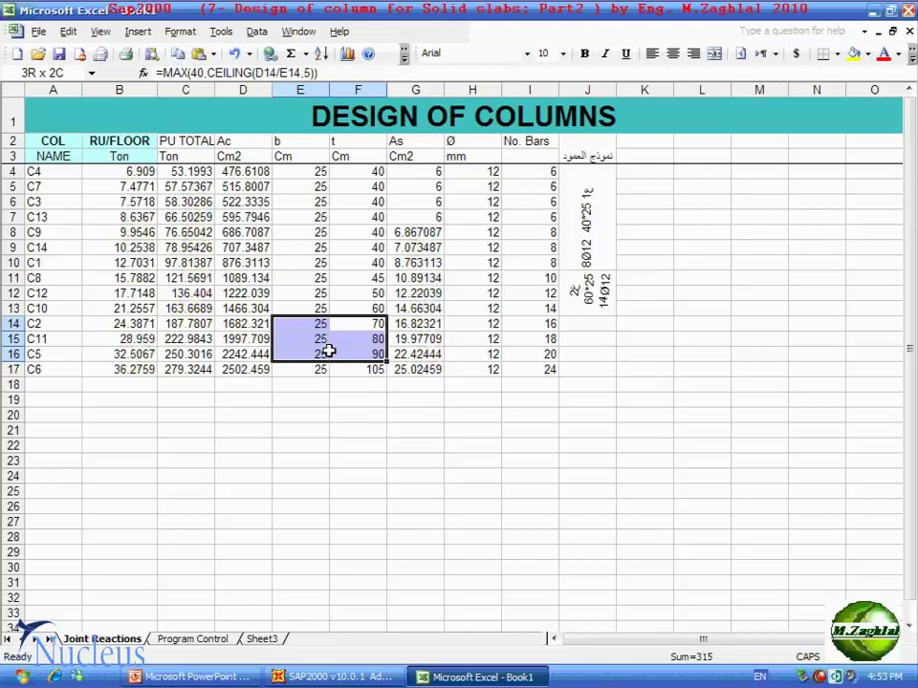
{"action": "left_click", "coordinate": [490, 356]}
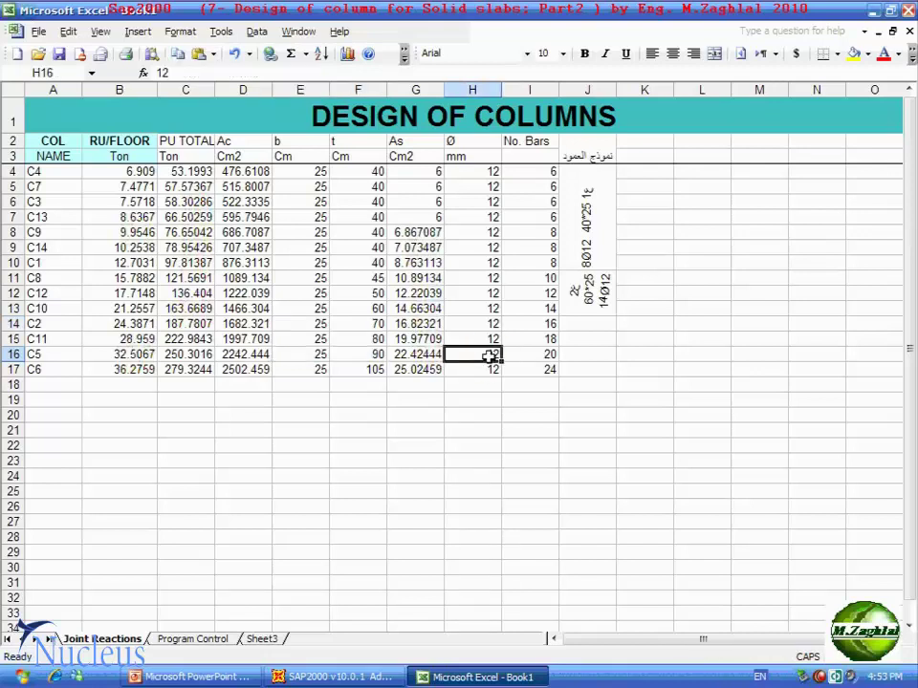
{"action": "left_click", "coordinate": [540, 356]}
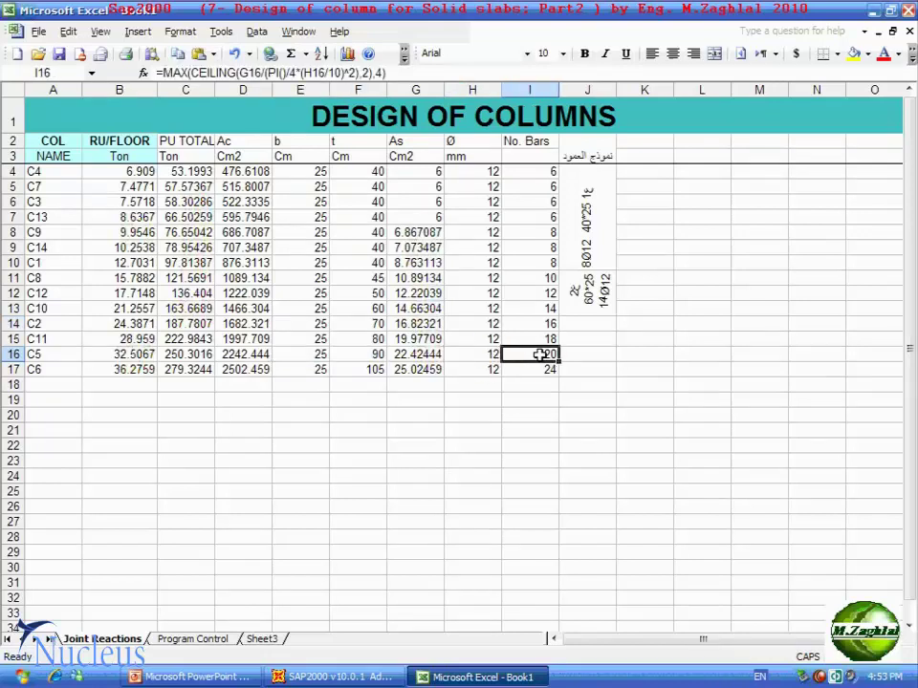
- Set 16 mm bar diameter for columns C2, C11, C5 and C6 in H14:H17
{"action": "left_click", "coordinate": [487, 325]}
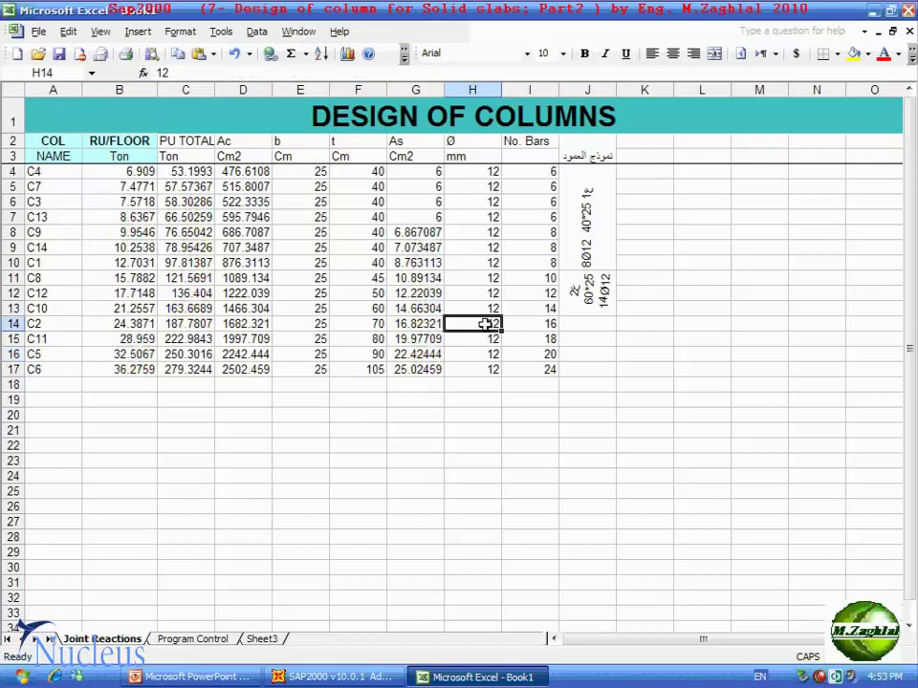
{"action": "type", "text": "16"}
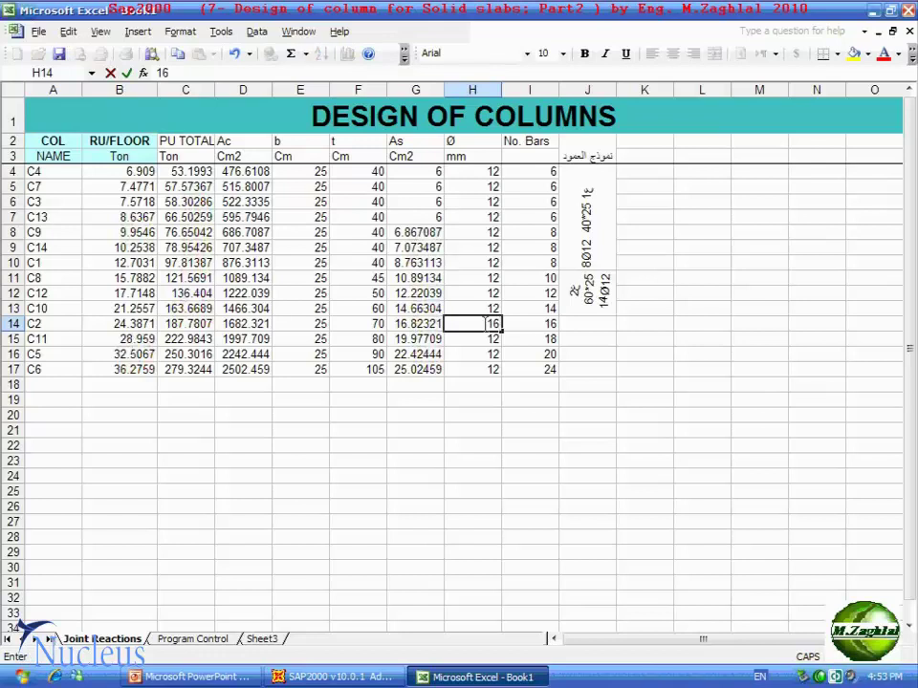
{"action": "key", "text": "Return"}
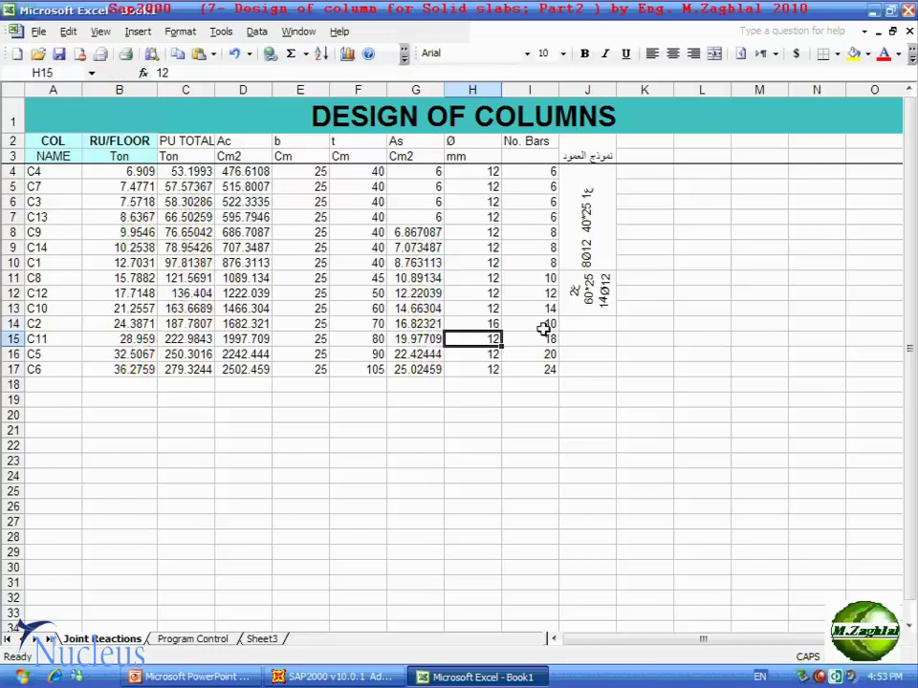
{"action": "type", "text": "16"}
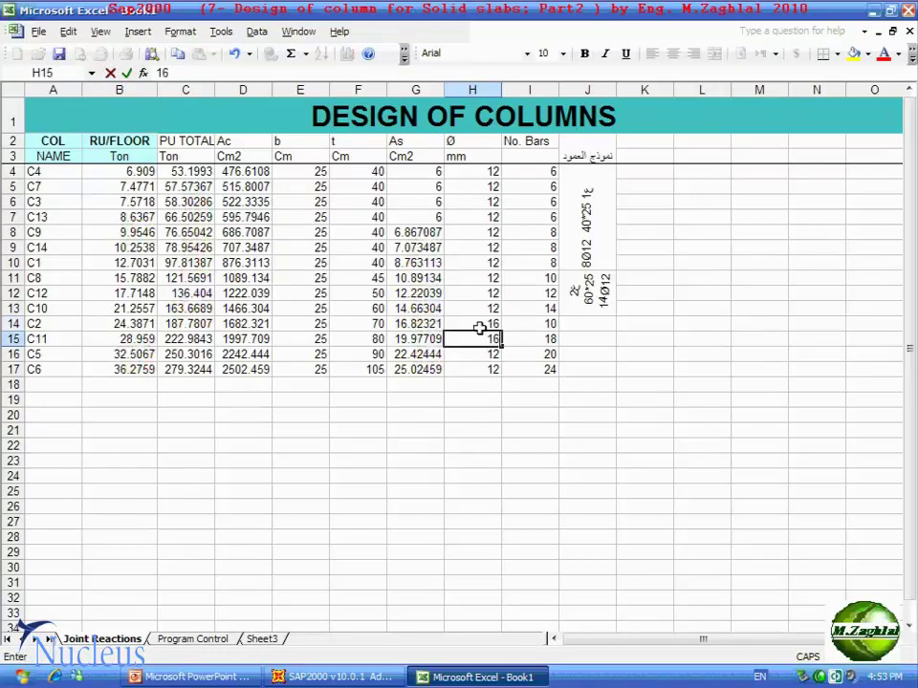
{"action": "key", "text": "Return"}
{"action": "type", "text": "16"}
{"action": "key", "text": "Return"}
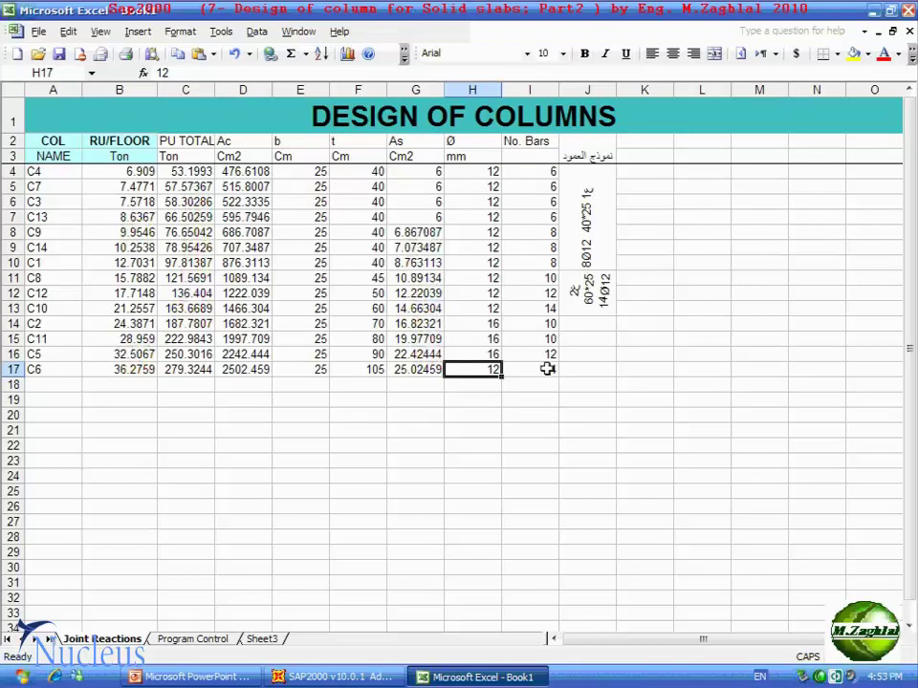
{"action": "left_click", "coordinate": [488, 369]}
{"action": "type", "text": "16"}
{"action": "key", "text": "Return"}
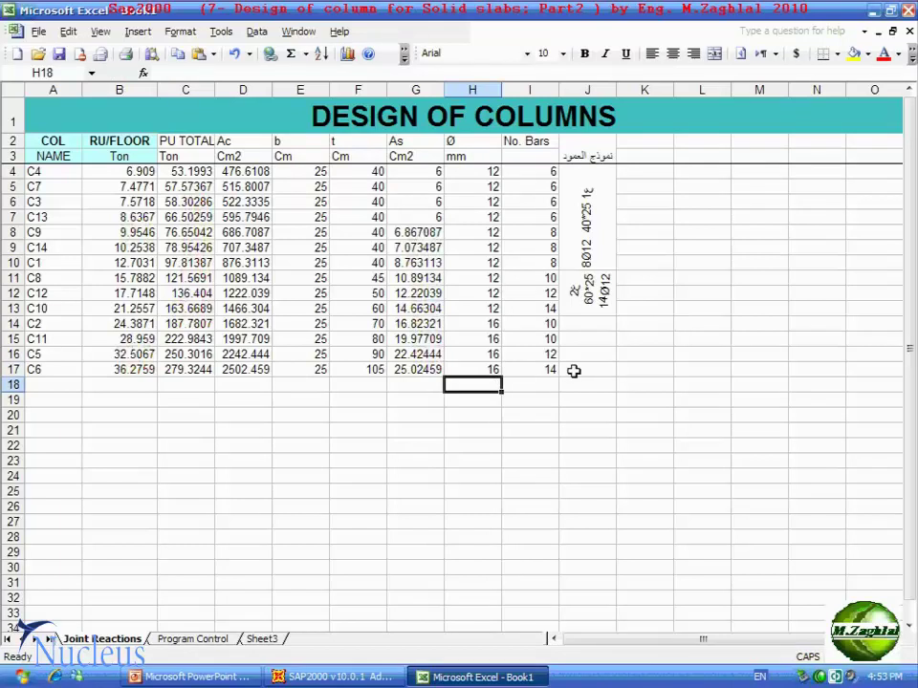
{"action": "left_click_drag", "start_coordinate": [579, 329], "coordinate": [579, 357]}
- Merge J14:J16 and paste a copy of J11's label text into it
{"action": "left_click", "coordinate": [714, 52]}
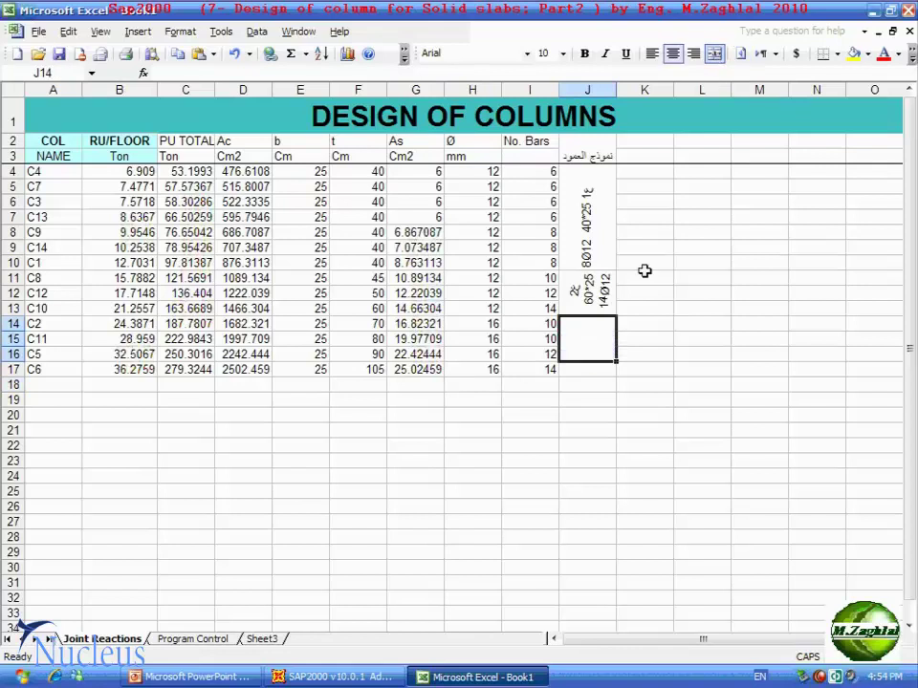
{"action": "left_click", "coordinate": [594, 292]}
{"action": "left_click", "coordinate": [661, 300]}
{"action": "left_click", "coordinate": [585, 292]}
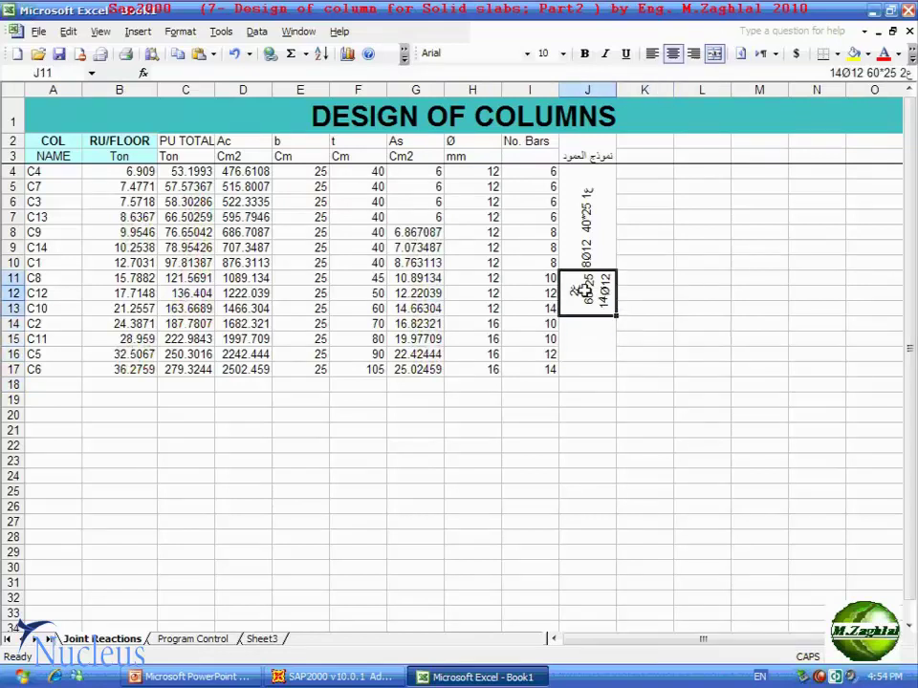
{"action": "double_click", "coordinate": [585, 291]}
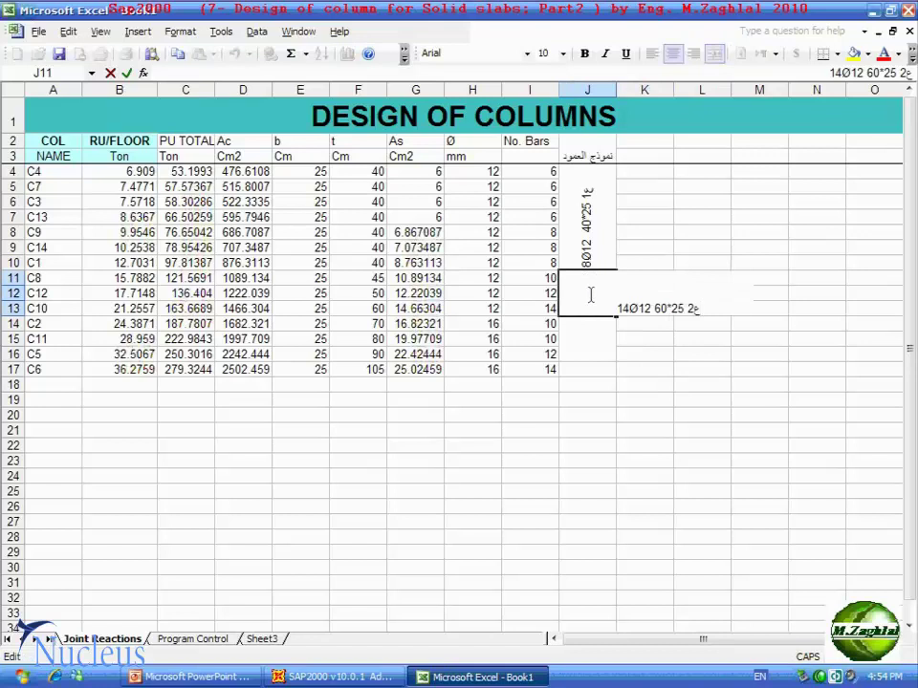
{"action": "left_click_drag", "start_coordinate": [699, 308], "coordinate": [614, 311]}
{"action": "key", "text": "ctrl+c"}
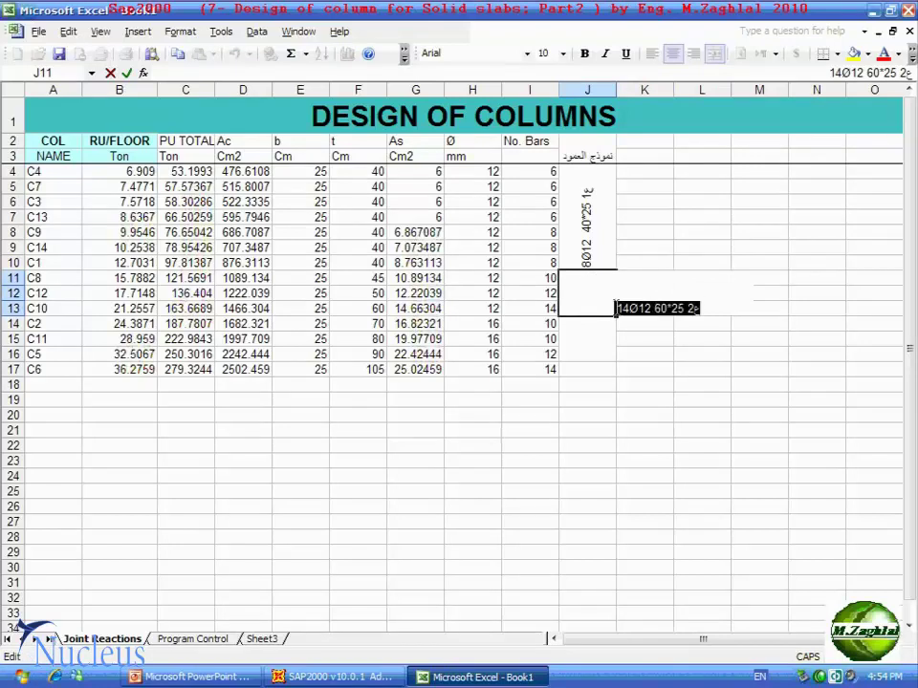
{"action": "left_click", "coordinate": [594, 328]}
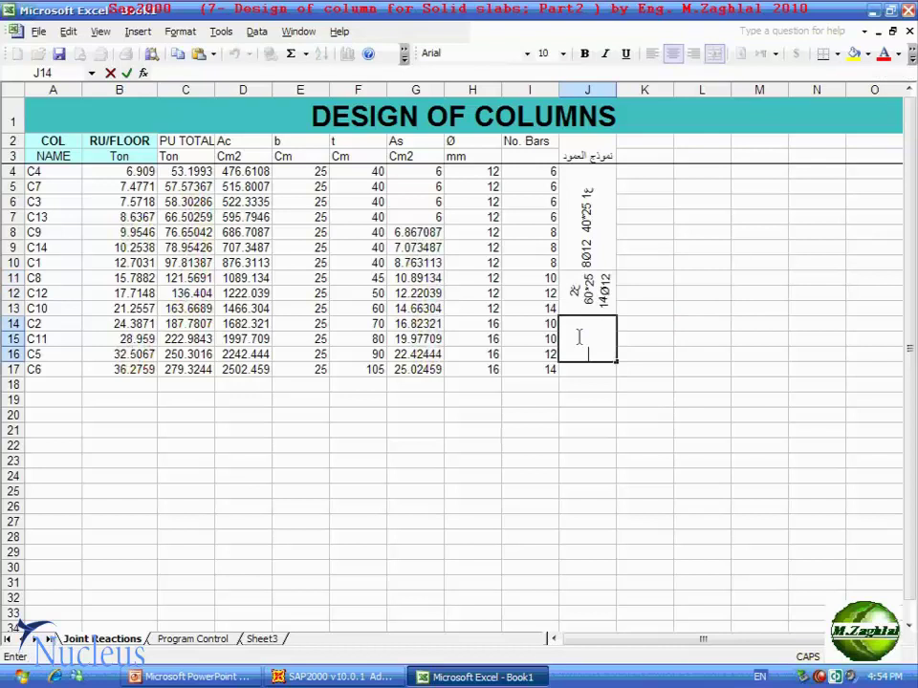
{"action": "key", "text": "ctrl+v"}
{"action": "left_click", "coordinate": [584, 394]}
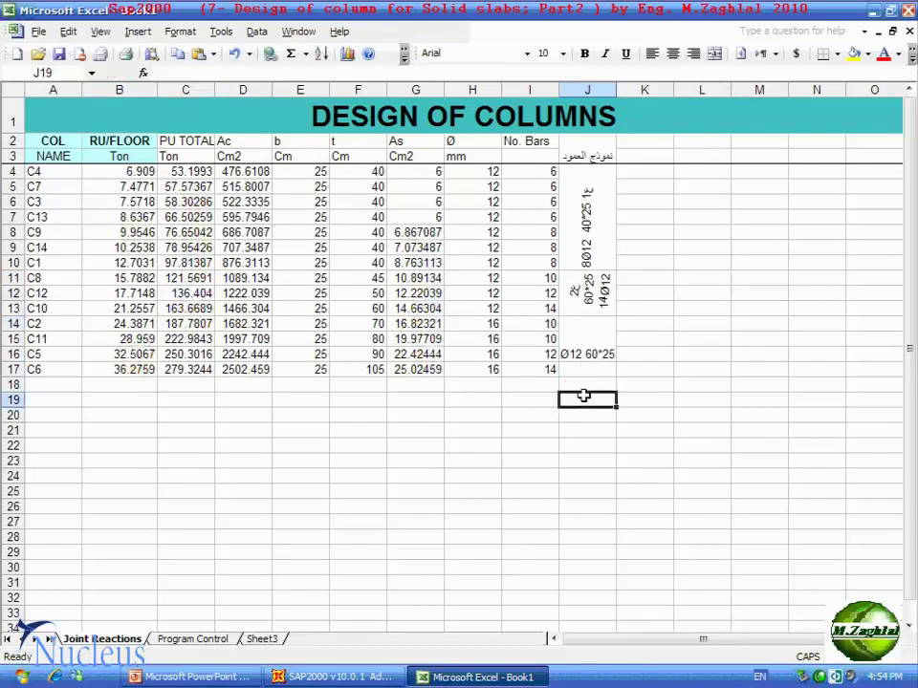
{"action": "left_click", "coordinate": [583, 334]}
- Rotate the J14 label to 90° and turn on Wrap text
{"action": "right_click", "coordinate": [583, 334]}
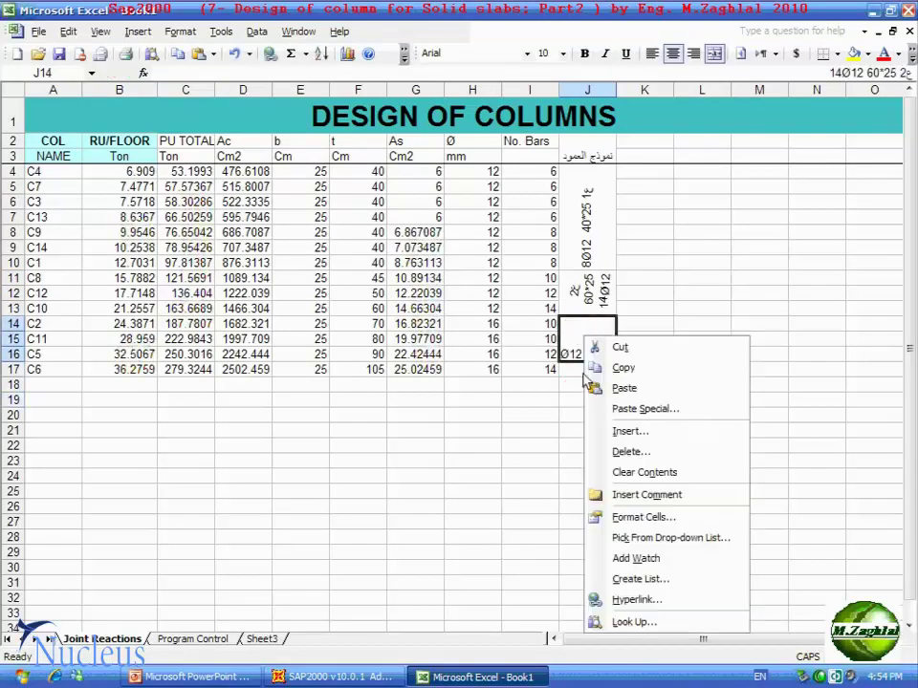
{"action": "left_click", "coordinate": [619, 519]}
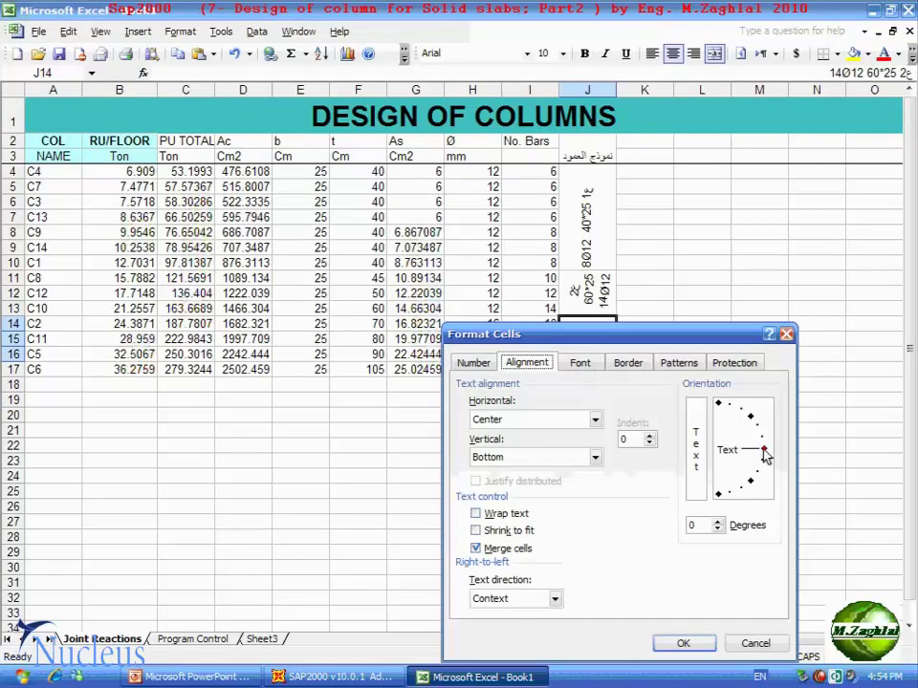
{"action": "left_click_drag", "start_coordinate": [762, 449], "coordinate": [717, 406]}
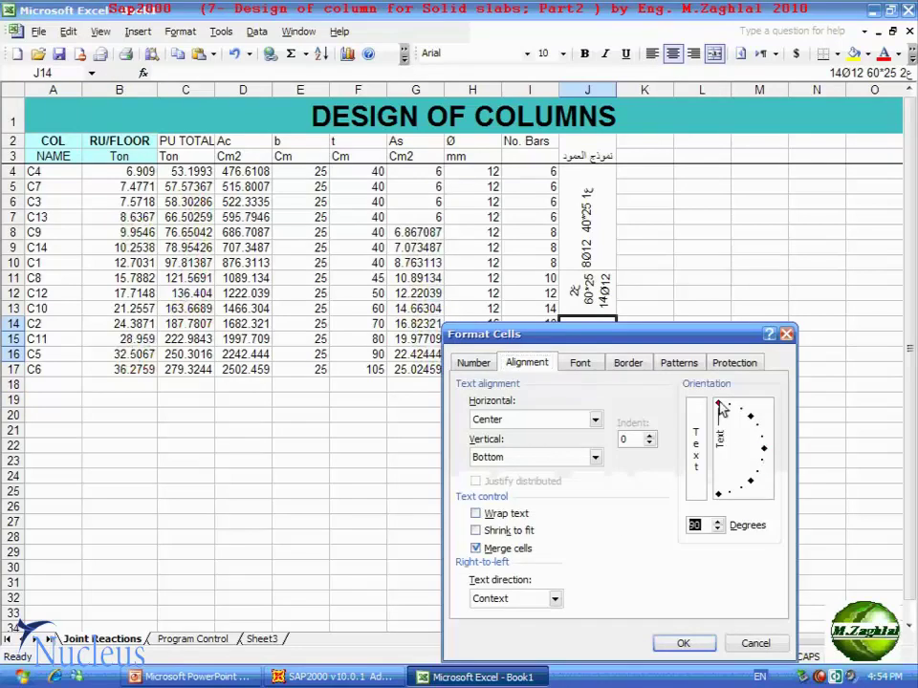
{"action": "left_click", "coordinate": [476, 514]}
{"action": "left_click", "coordinate": [685, 646]}
{"action": "left_click", "coordinate": [640, 536]}
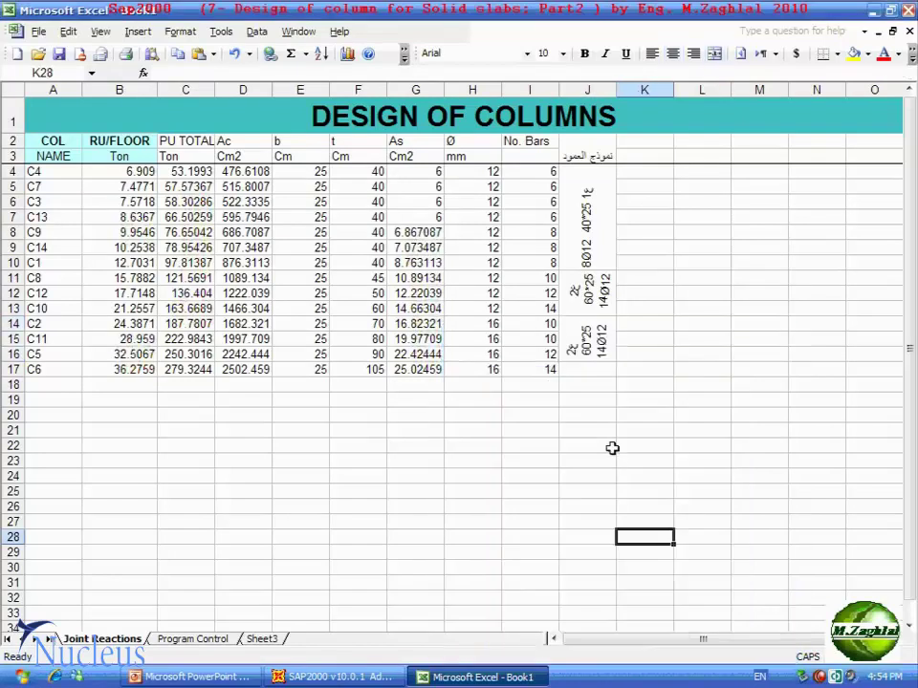
- Edit the J14 label to read 3ج, 90*25 and 12Ø16
{"action": "double_click", "coordinate": [569, 337]}
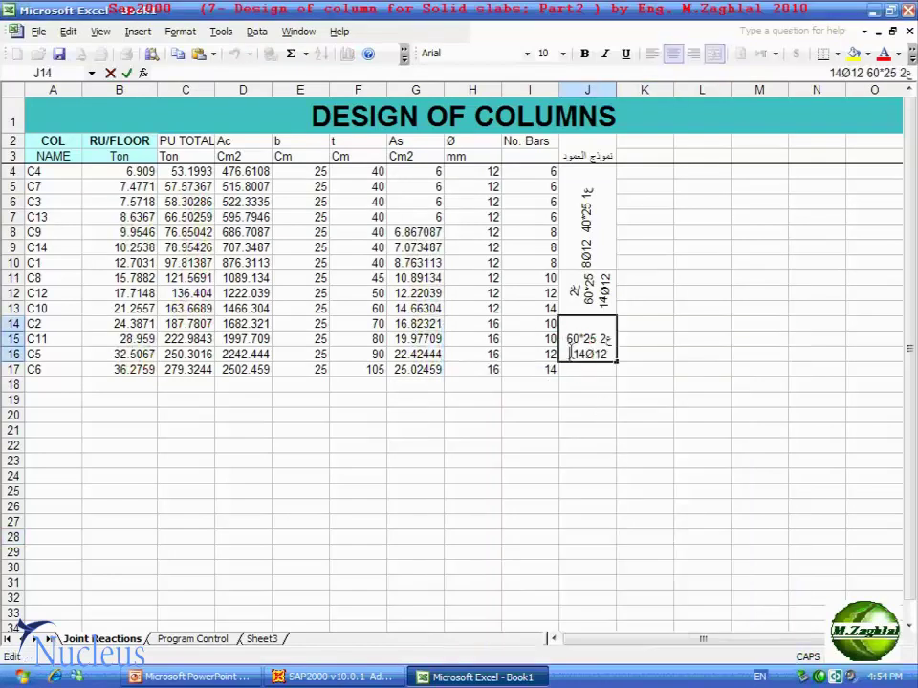
{"action": "double_click", "coordinate": [603, 338]}
{"action": "type", "text": "3 "}
{"action": "type", "text": "9"}
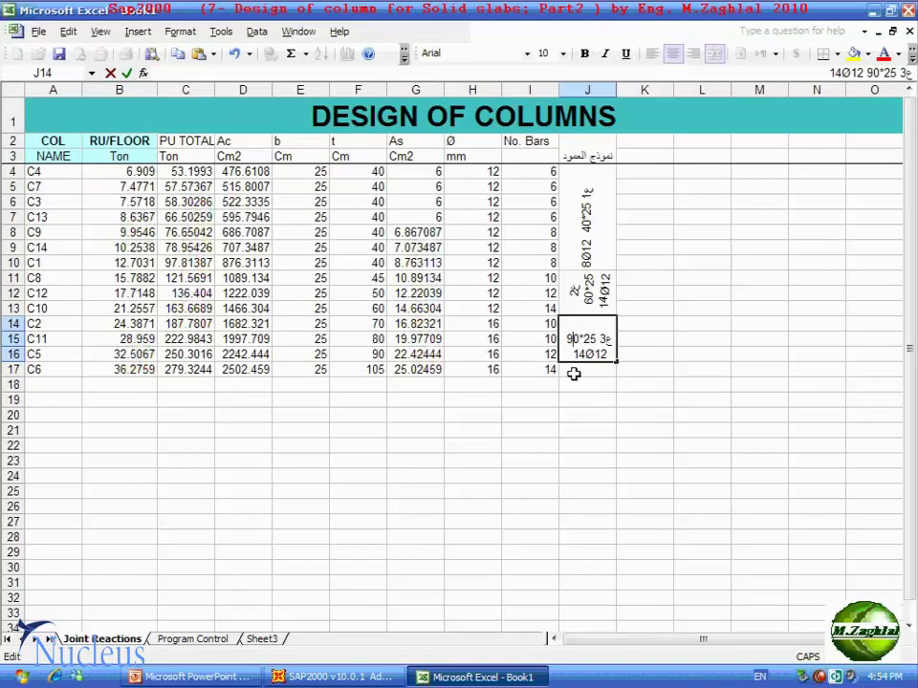
{"action": "left_click_drag", "start_coordinate": [577, 354], "coordinate": [583, 353]}
{"action": "type", "text": "2Ø1"}
{"action": "type", "text": "6"}
{"action": "left_click", "coordinate": [608, 399]}
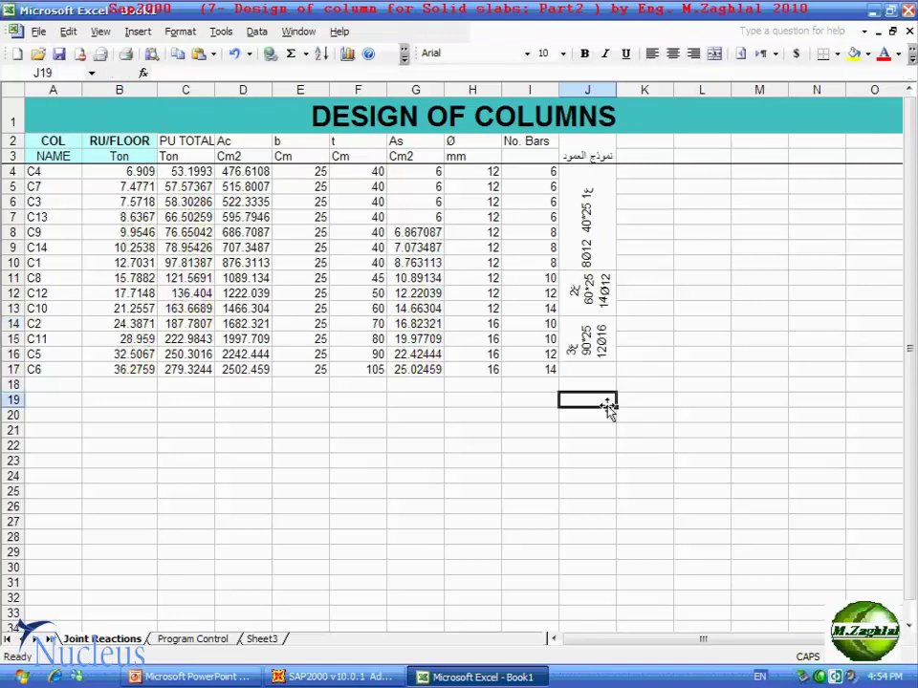
{"action": "left_click", "coordinate": [589, 371]}
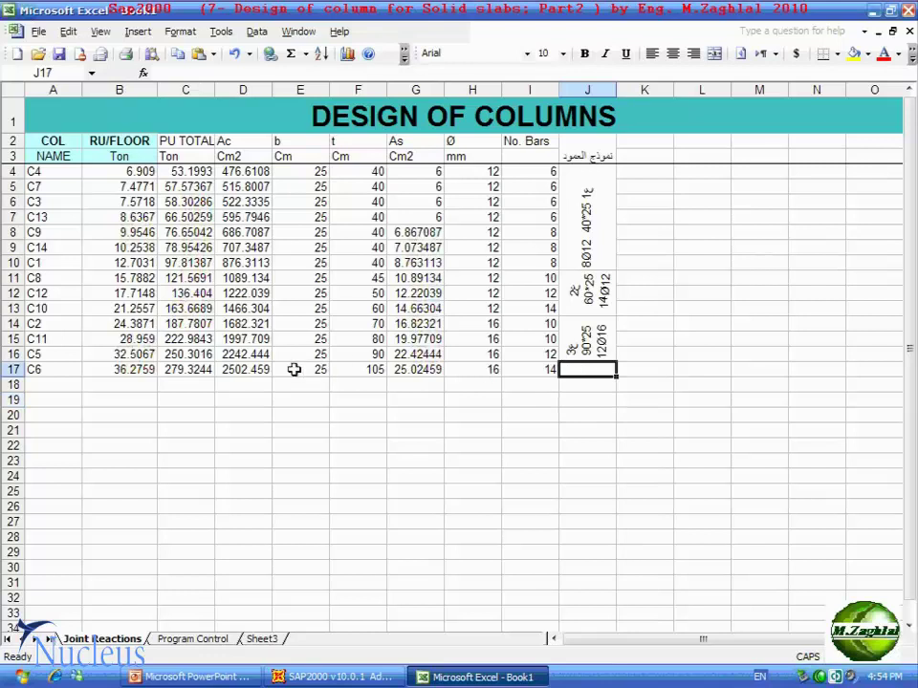
- Set row 17 height to 30 and paste the label text into J17
{"action": "left_click_drag", "start_coordinate": [14, 377], "coordinate": [11, 426]}
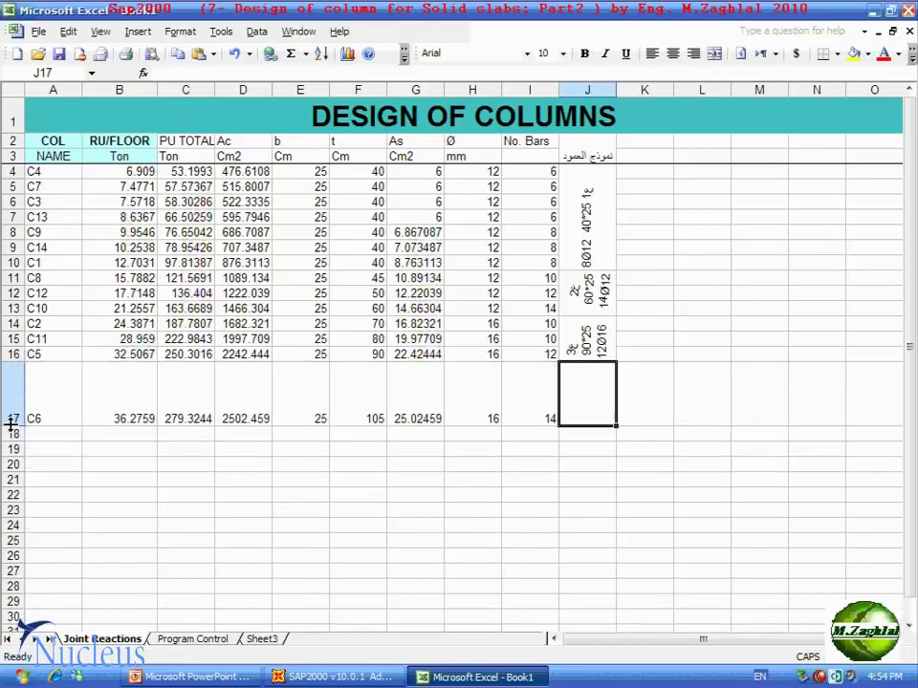
{"action": "left_click", "coordinate": [284, 506]}
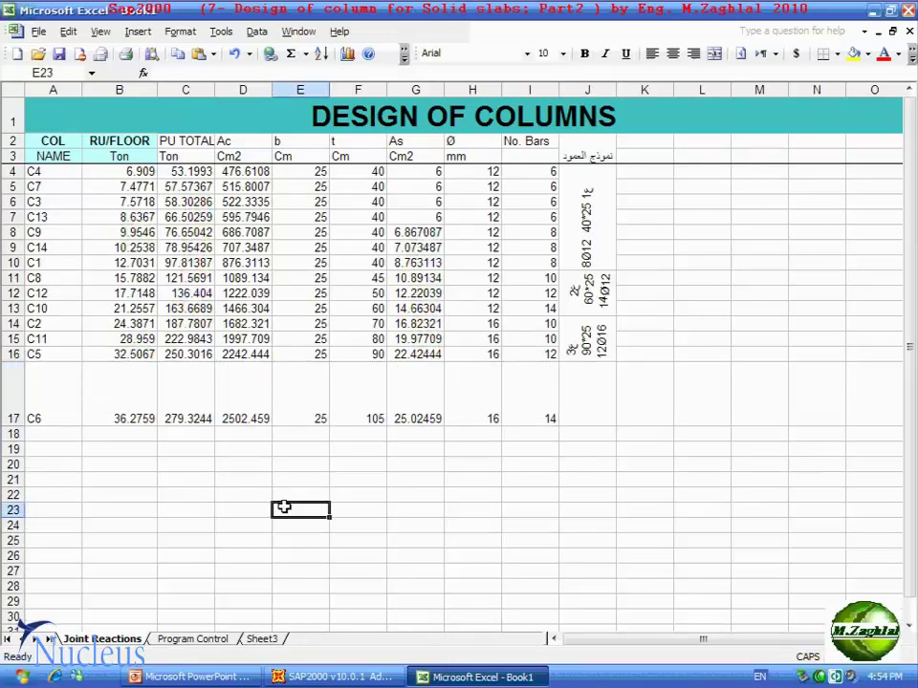
{"action": "left_click", "coordinate": [356, 477]}
{"action": "left_click", "coordinate": [583, 387]}
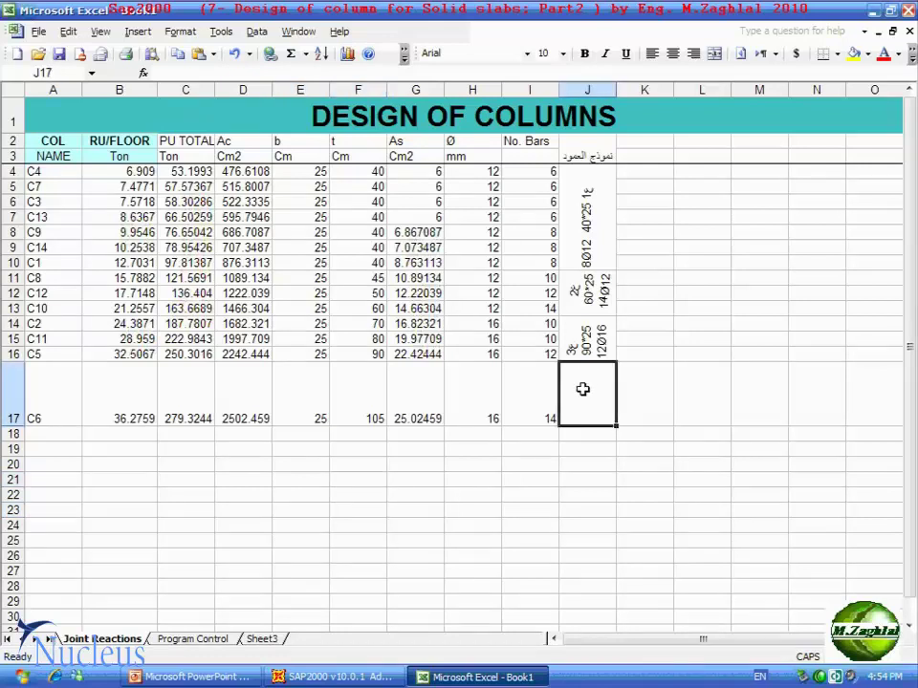
{"action": "double_click", "coordinate": [584, 384]}
{"action": "key", "text": "ctrl+v"}
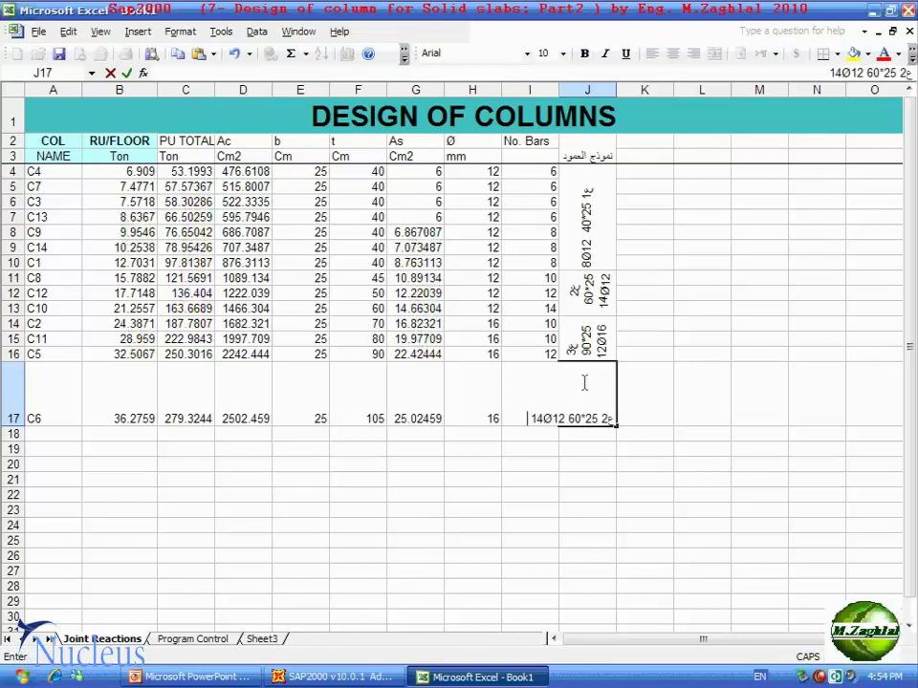
{"action": "left_click", "coordinate": [578, 467]}
{"action": "left_click", "coordinate": [578, 408]}
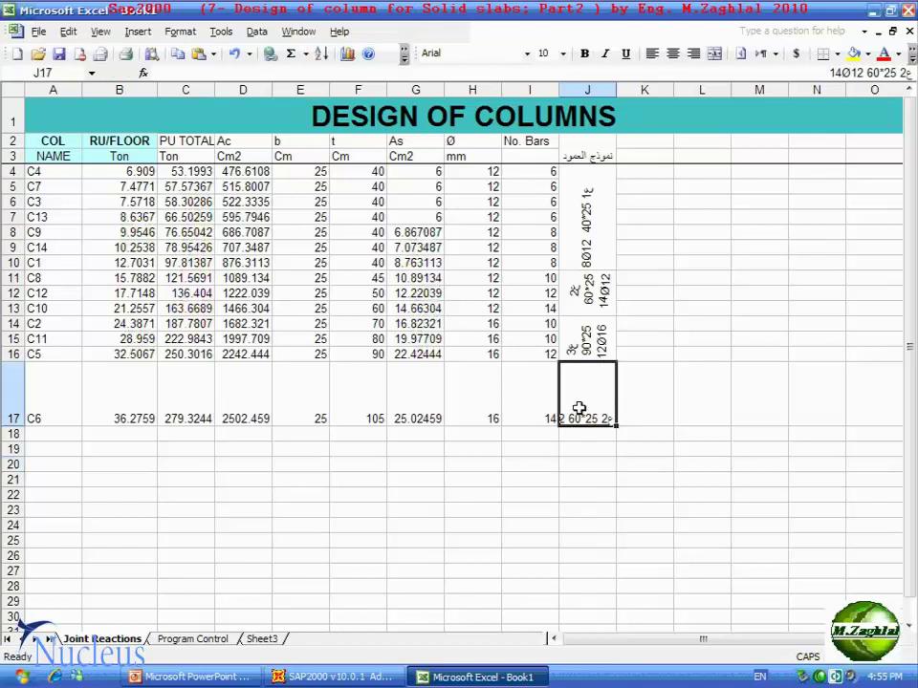
- Rotate the J17 label to 90° and turn on Wrap text
{"action": "right_click", "coordinate": [582, 416]}
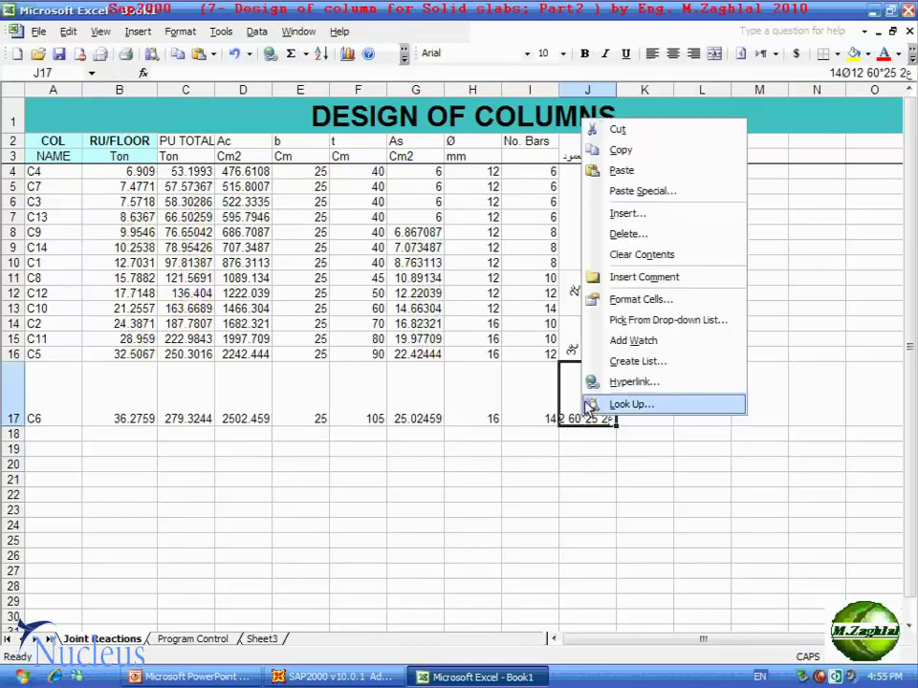
{"action": "left_click", "coordinate": [626, 311]}
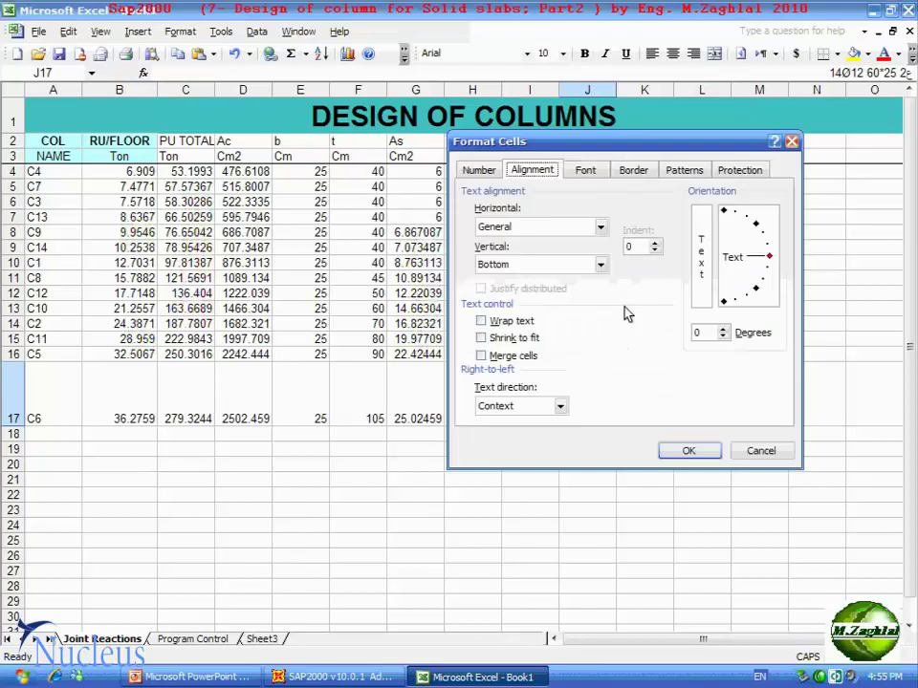
{"action": "left_click", "coordinate": [724, 212]}
{"action": "left_click", "coordinate": [481, 320]}
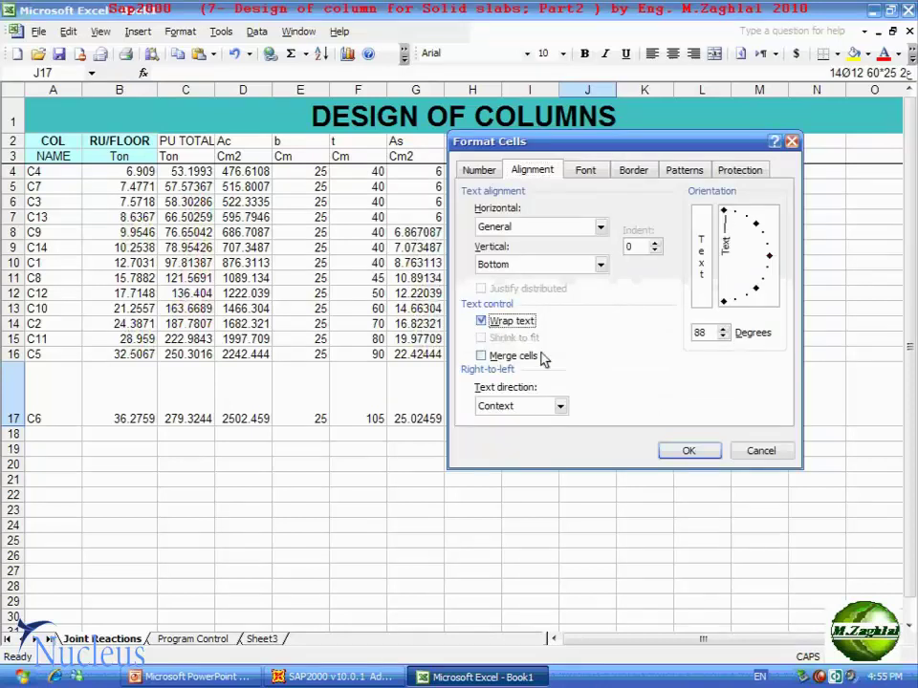
{"action": "left_click", "coordinate": [686, 450]}
{"action": "left_click", "coordinate": [571, 475]}
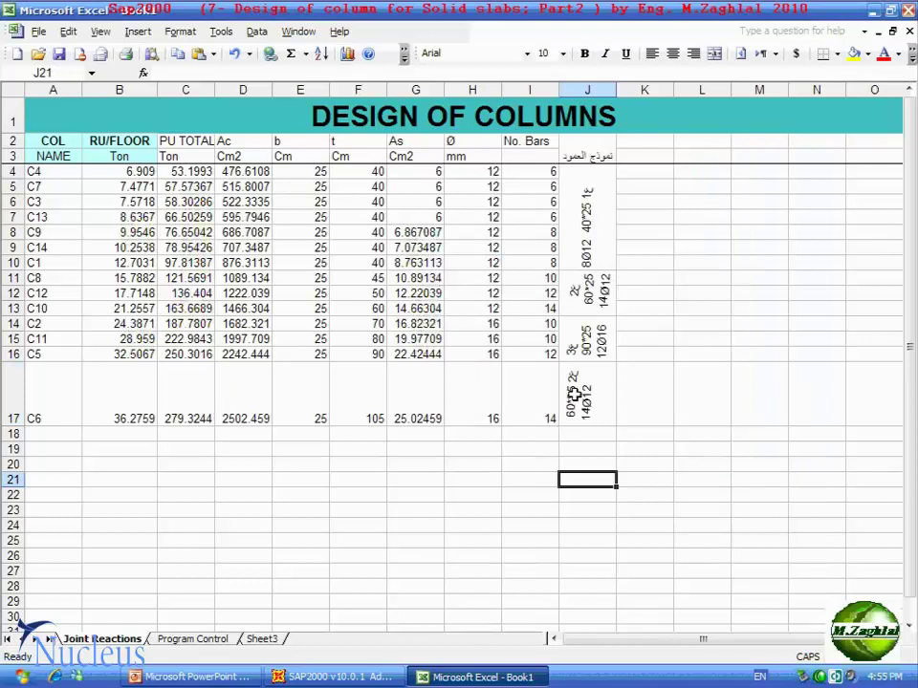
- Edit the J17 label to read 4ج, 105*25 and 14Ø16
{"action": "double_click", "coordinate": [570, 381]}
{"action": "left_click", "coordinate": [605, 417]}
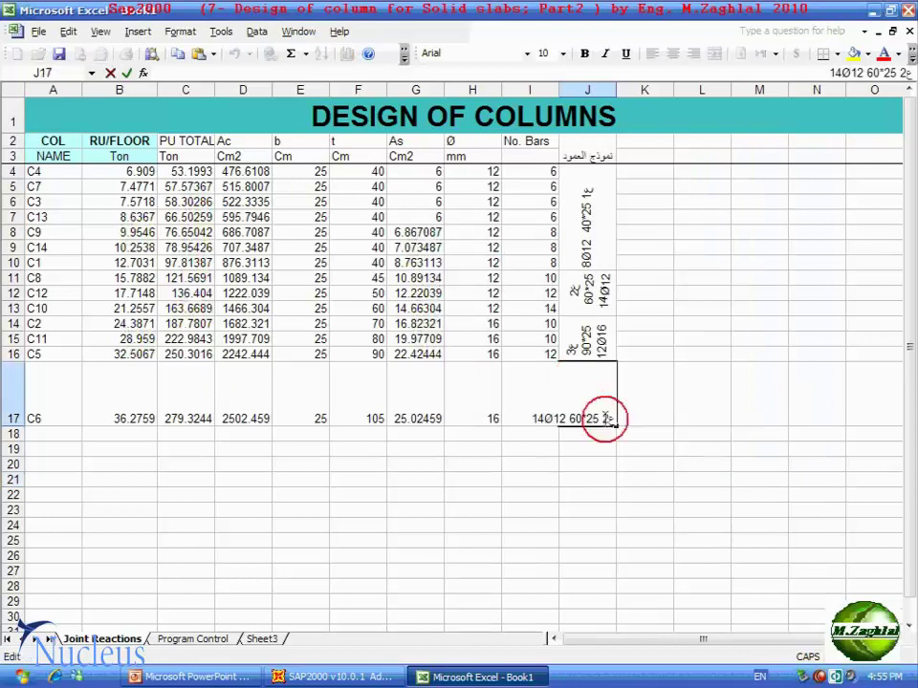
{"action": "left_click_drag", "start_coordinate": [605, 417], "coordinate": [741, 372]}
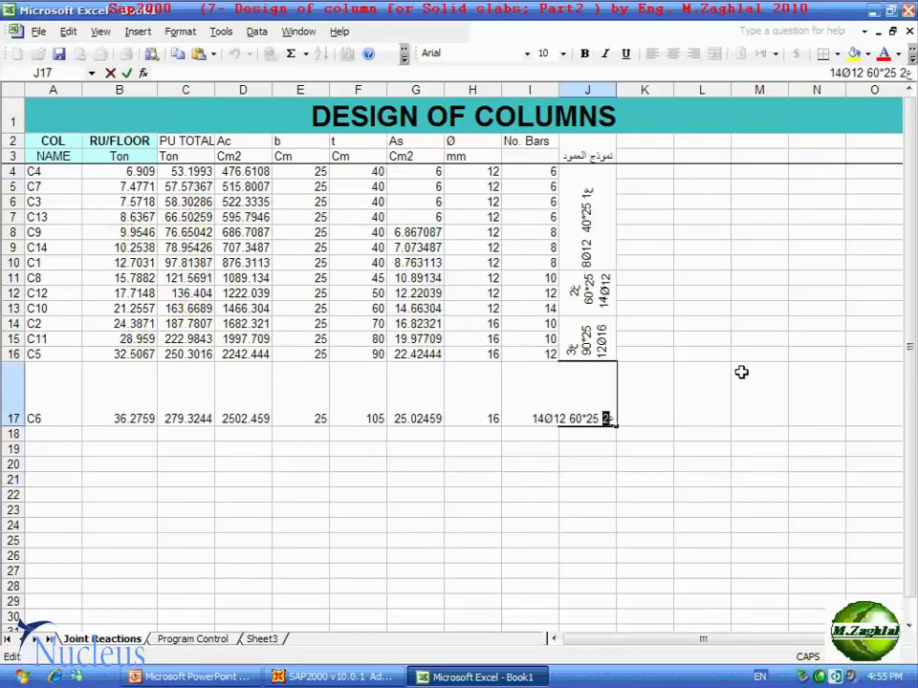
{"action": "type", "text": "4"}
{"action": "left_click_drag", "start_coordinate": [577, 418], "coordinate": [571, 418]}
{"action": "type", "text": "105"}
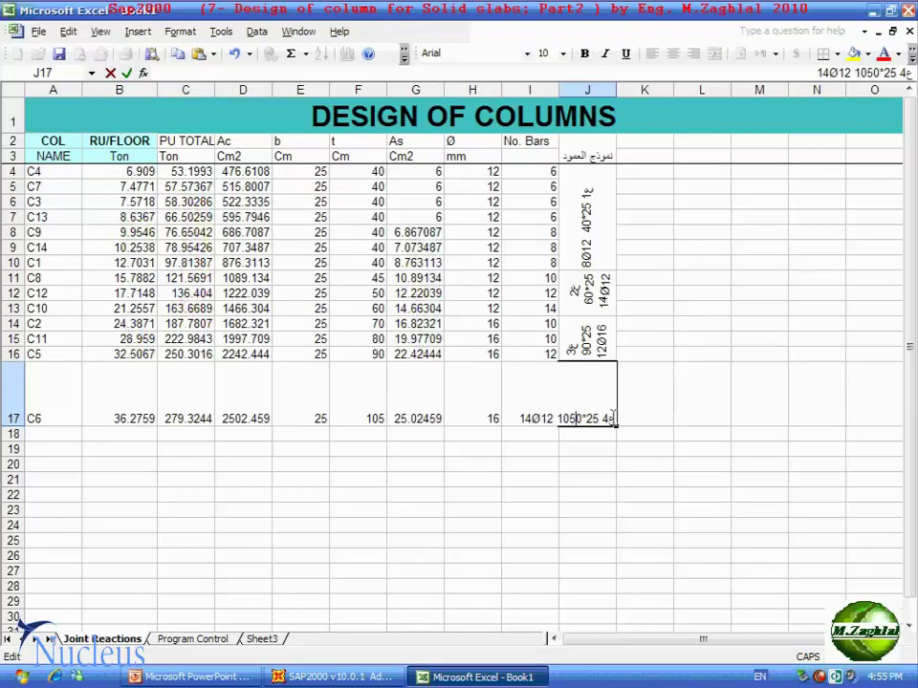
{"action": "key", "text": "Delete"}
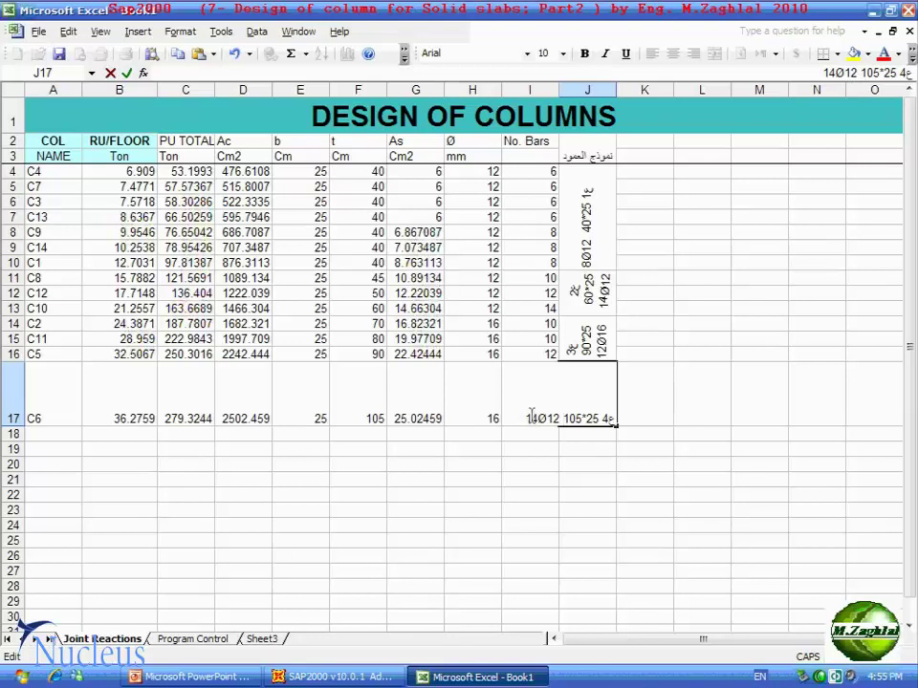
{"action": "left_click_drag", "start_coordinate": [552, 418], "coordinate": [558, 418]}
{"action": "type", "text": "6"}
{"action": "key", "text": "Return"}
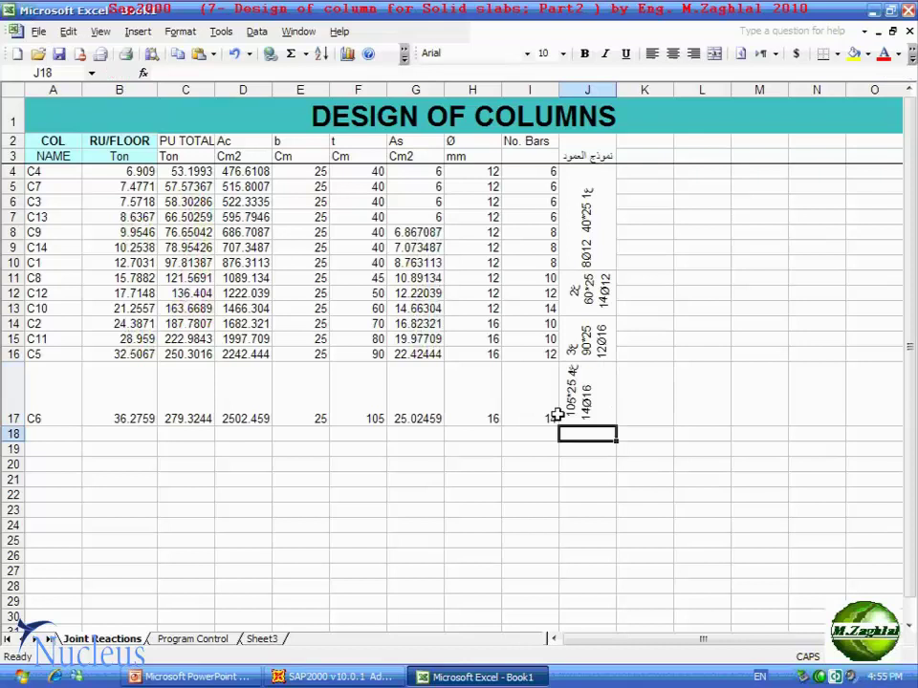
{"action": "left_click", "coordinate": [516, 483]}
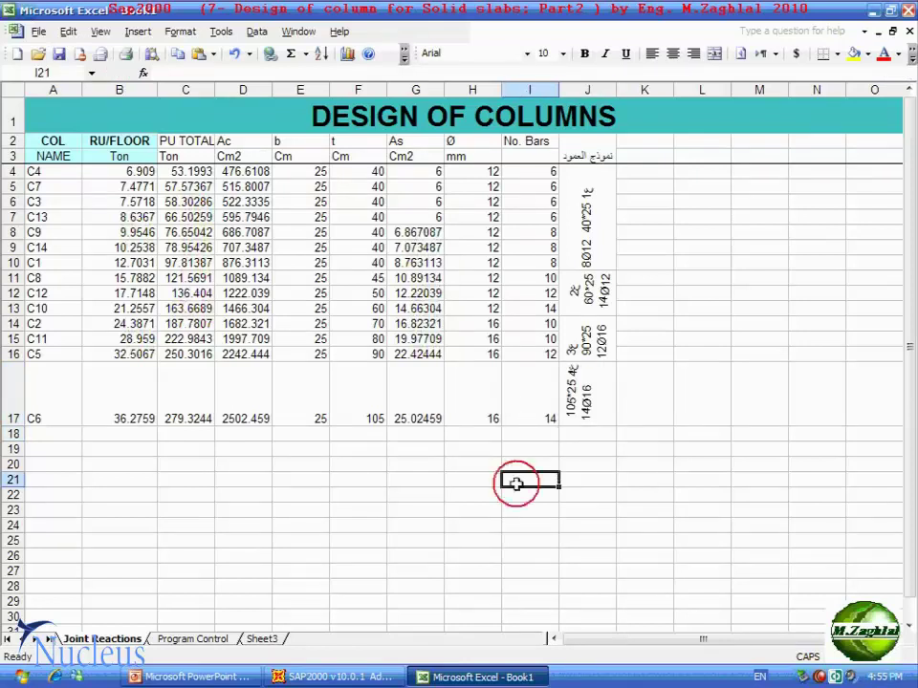